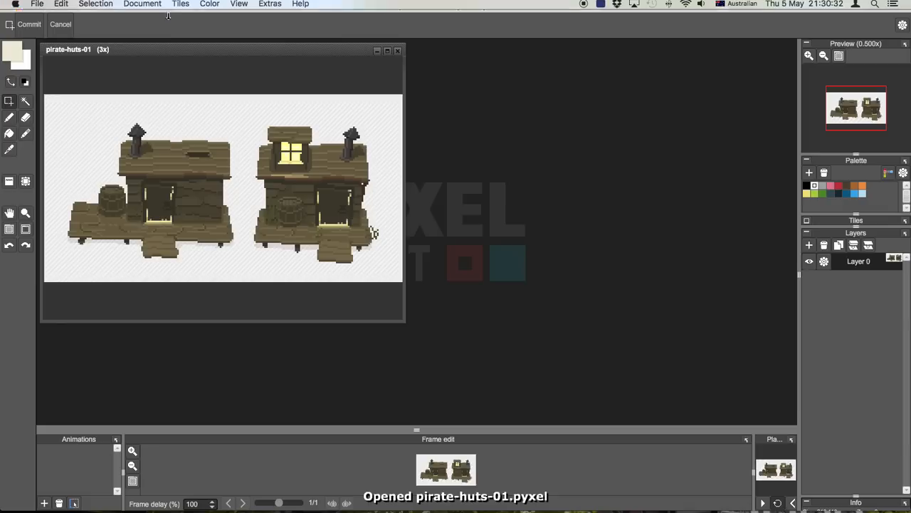
# Maximize the pirate-huts-01 document and rename its only layer "Pirate Shacks 01"
pyautogui.click(387, 51)
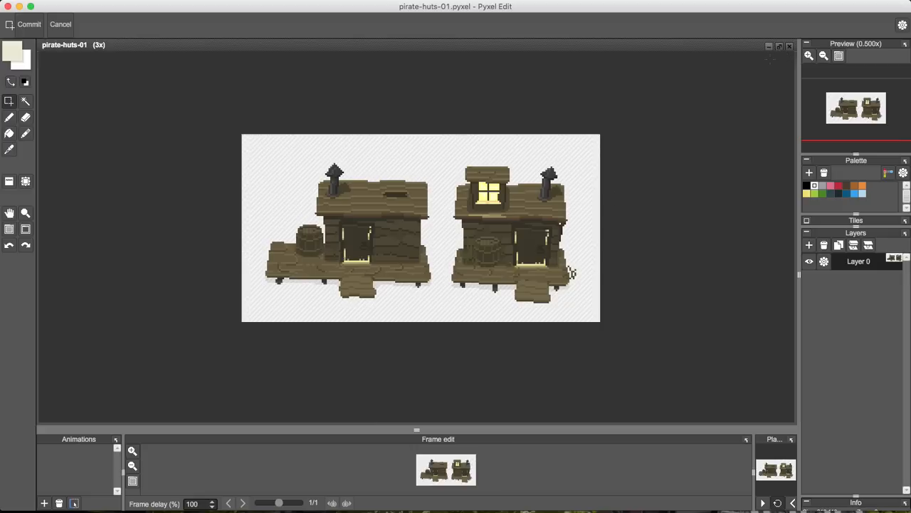
pyautogui.click(824, 261)
pyautogui.write('Pice')
pyautogui.press('BackSpace')
pyautogui.press('BackSpace')
pyautogui.press('BackSpace')
pyautogui.press('BackSpace')
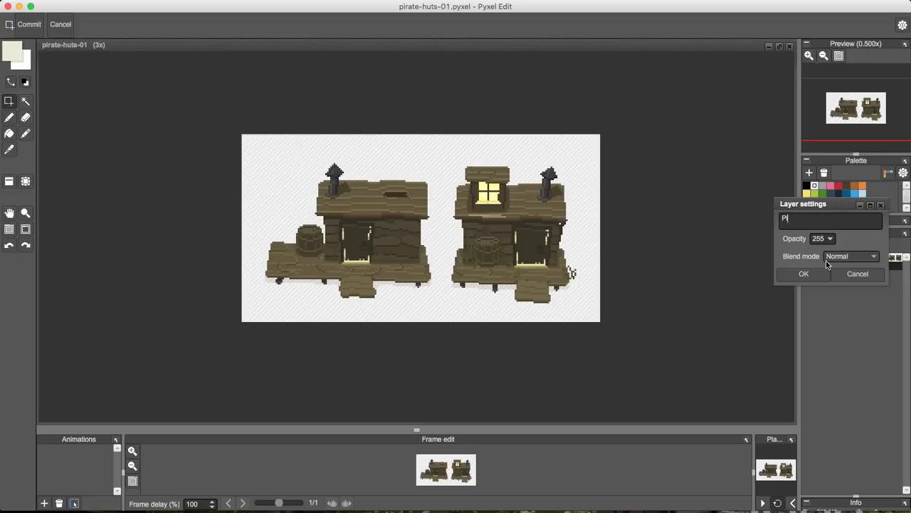
pyautogui.write('Pirate Shacks 01')
pyautogui.press('Return')
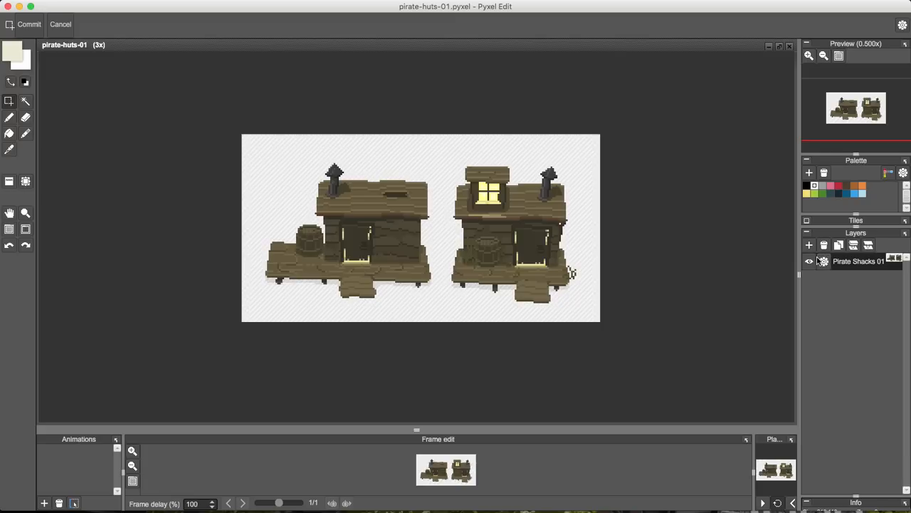
# Place an imported character sprite in the canvas's lower-left area on a new layer, with the Pirate Shacks 01 layer hidden
pyautogui.click(810, 245)
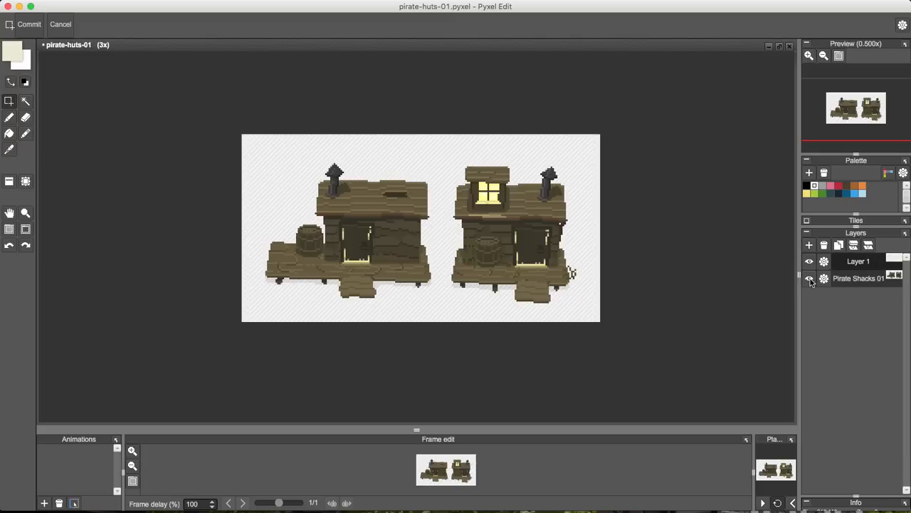
pyautogui.click(808, 279)
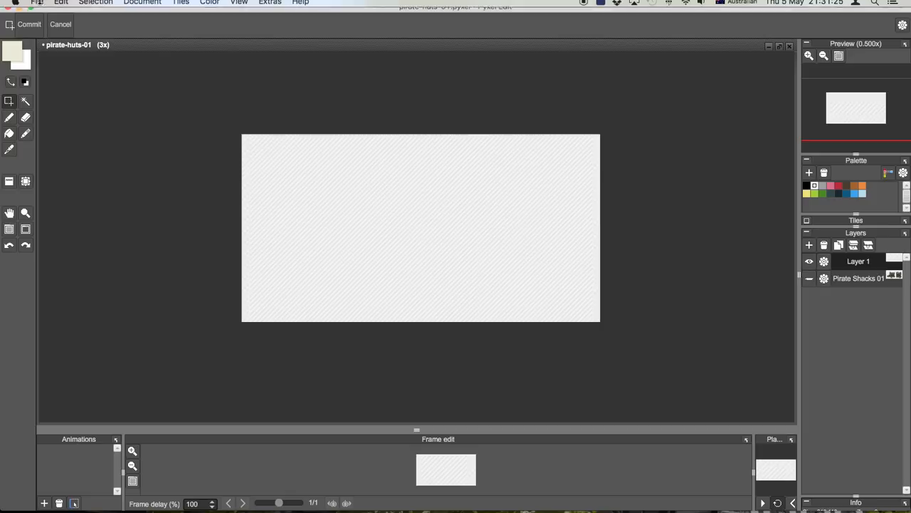
pyautogui.click(37, 6)
pyautogui.moveTo(75, 95)
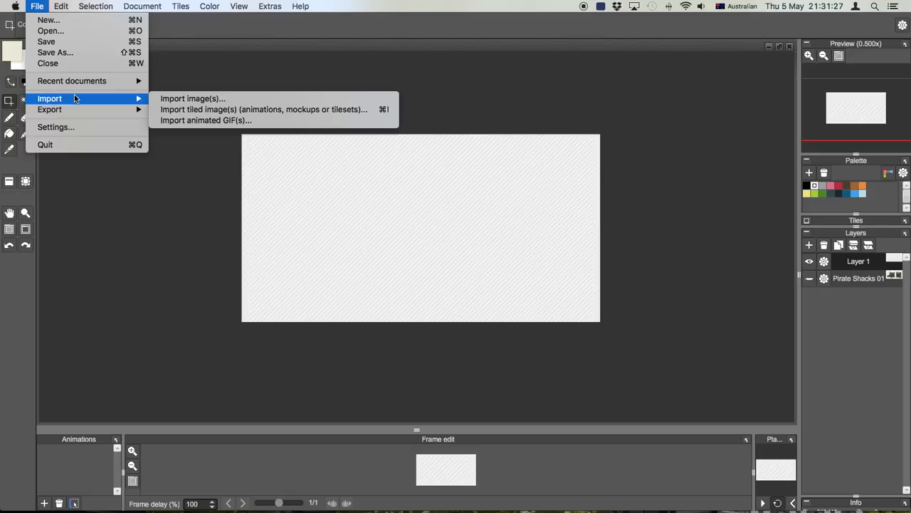
pyautogui.click(254, 97)
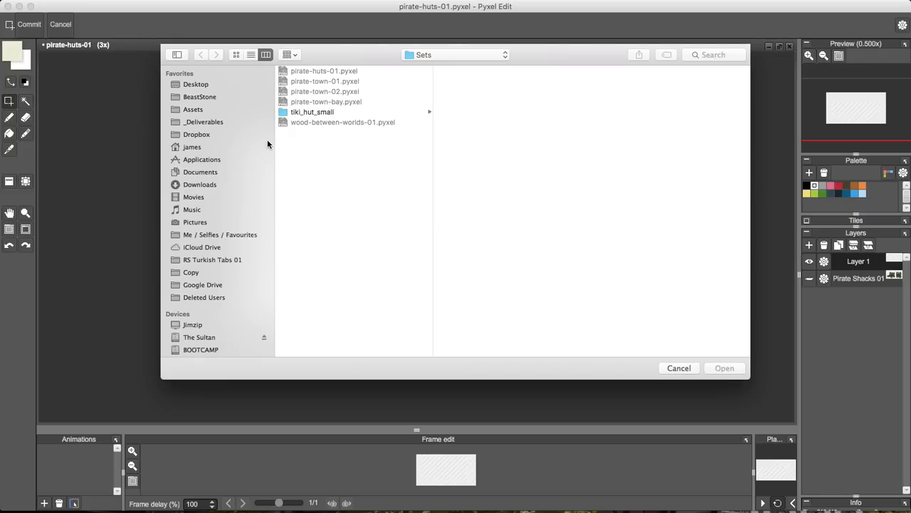
pyautogui.click(214, 123)
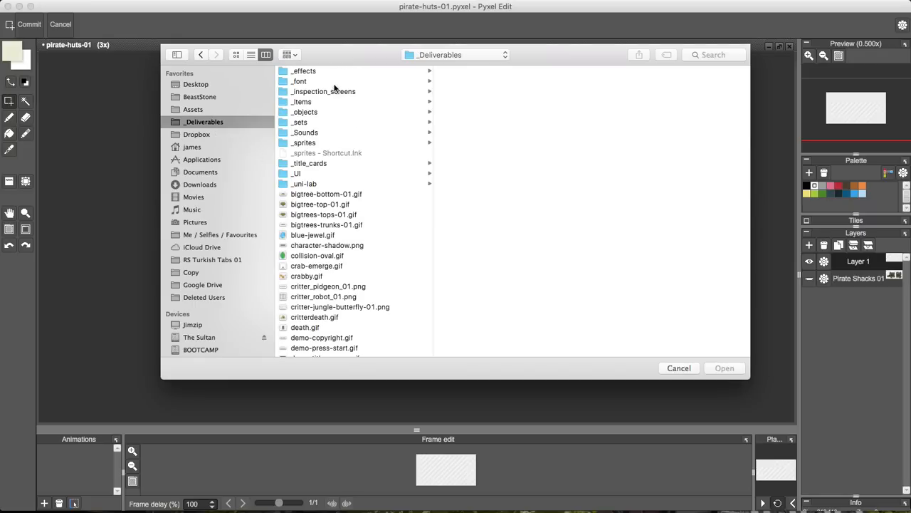
pyautogui.click(207, 101)
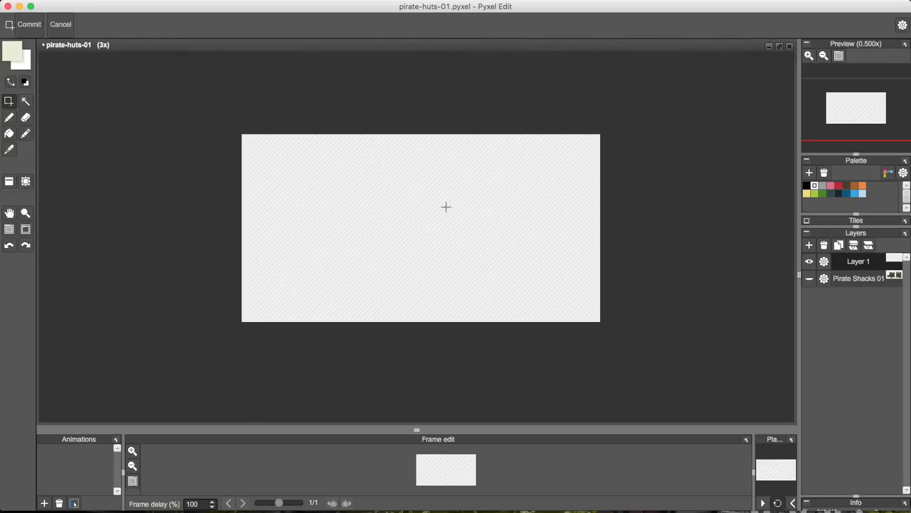
pyautogui.moveTo(421, 244); pyautogui.dragTo(297, 276)
pyautogui.press('Return')
pyautogui.press('super+d')
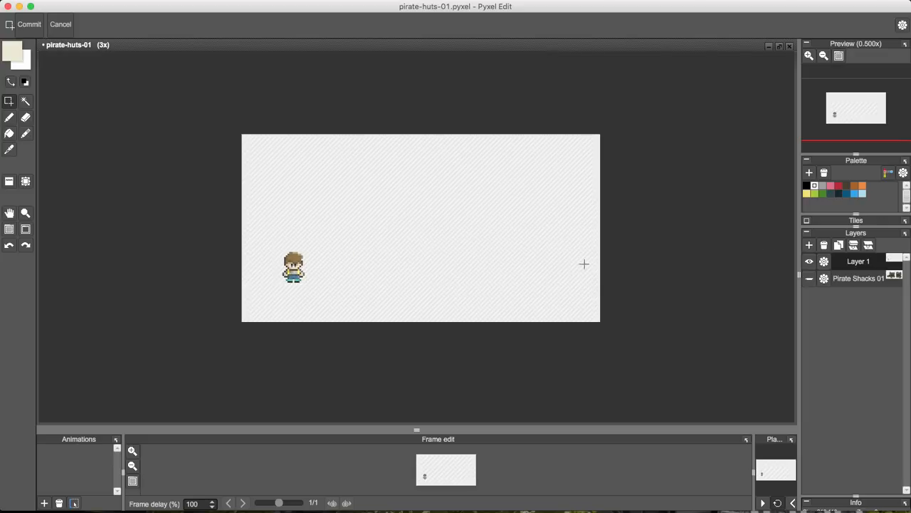
# Rename the character sprite's layer "Characters Size Reference"
pyautogui.click(824, 262)
pyautogui.write('Char')
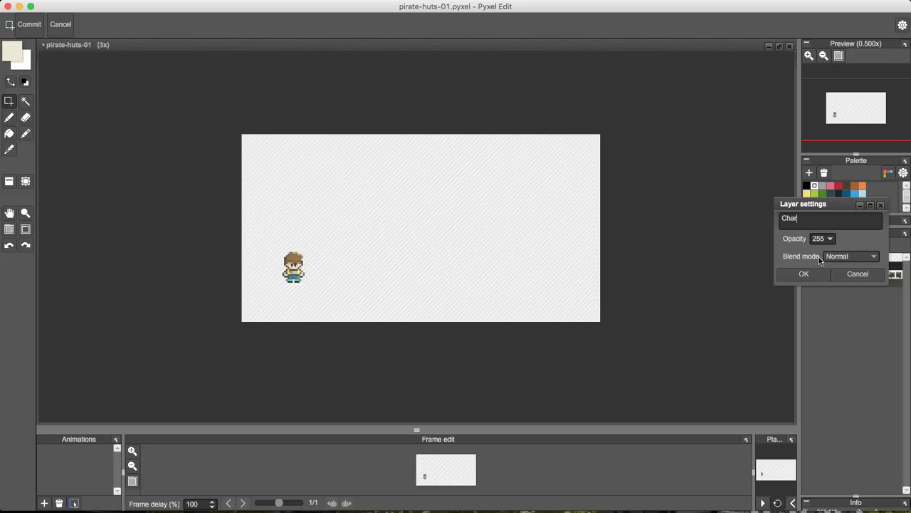
pyautogui.write('acters Size Reference')
pyautogui.press('Return')
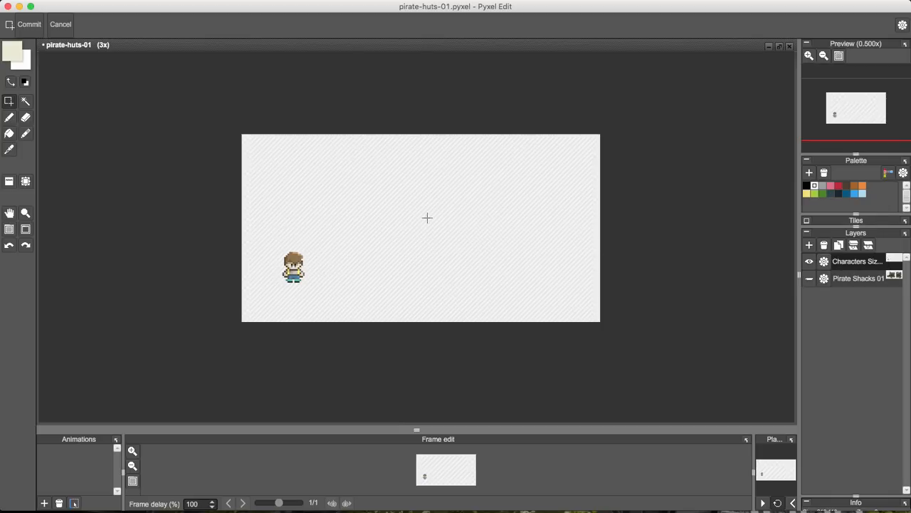
# Show the Pirate Shacks 01 layer again and sample the medium brown from the left hut's deck
pyautogui.click(809, 279)
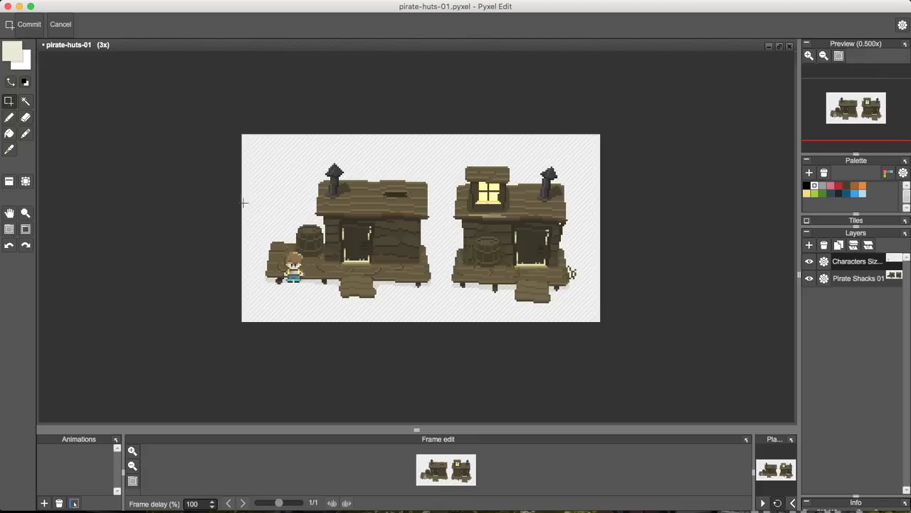
pyautogui.click(9, 118)
pyautogui.press('i')
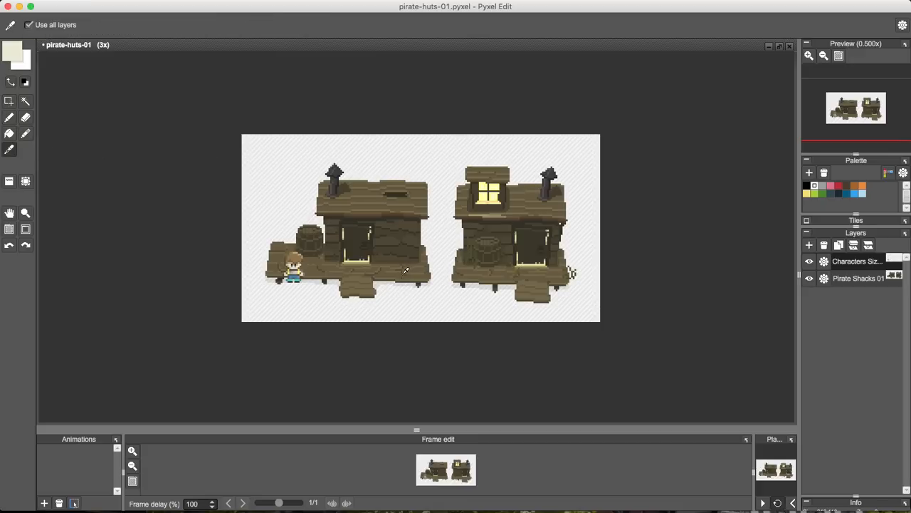
pyautogui.keyDown('alt'); pyautogui.click(405, 270); pyautogui.keyUp('alt')
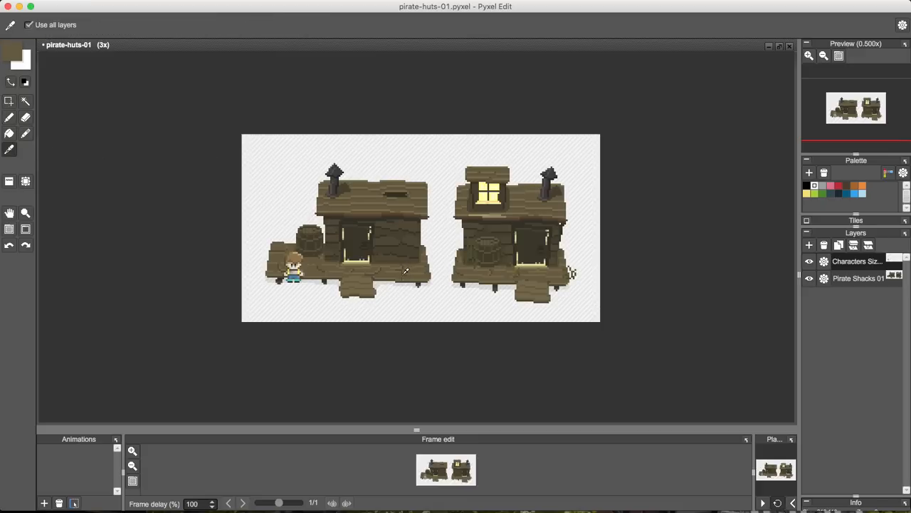
# On a new layer, paint two size-6 swatches in the canvas's upper-left corner, one deck brown and one lighter brown sampled from the roof
pyautogui.click(809, 245)
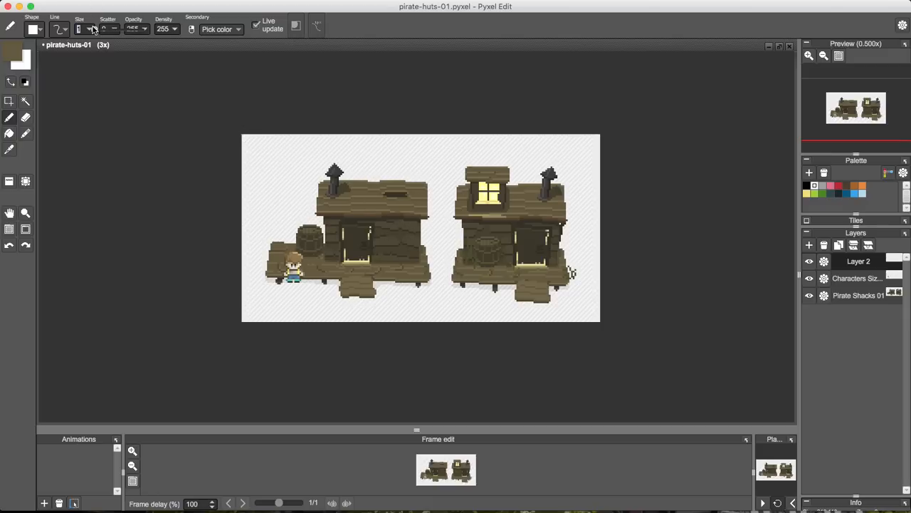
pyautogui.moveTo(93, 26); pyautogui.dragTo(96, 27)
pyautogui.write('6')
pyautogui.press('Tab')
pyautogui.click(253, 142)
pyautogui.keyDown('alt'); pyautogui.click(345, 199); pyautogui.keyUp('alt')
pyautogui.click(263, 141)
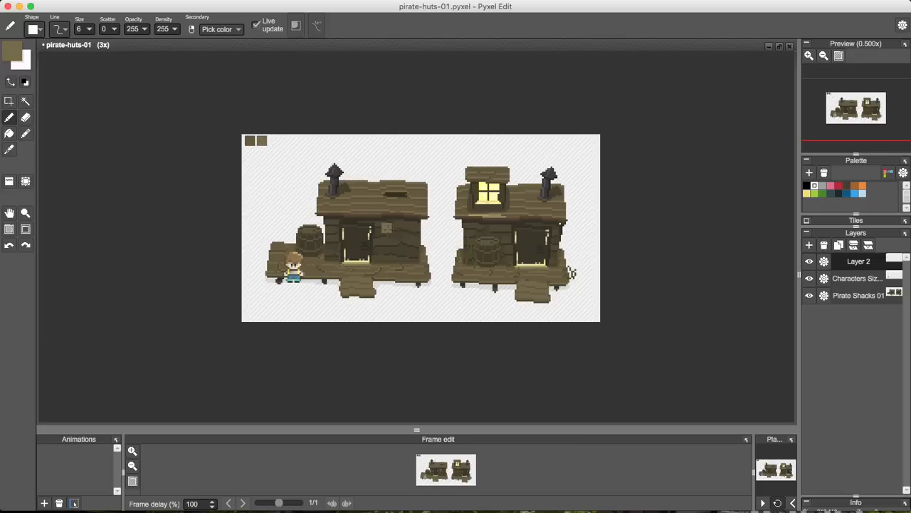
# Paint two darker swatches below the first pair, using colours sampled from the left hut's wall and doorway
pyautogui.keyDown('alt'); pyautogui.click(389, 228); pyautogui.keyUp('alt')
pyautogui.click(250, 150)
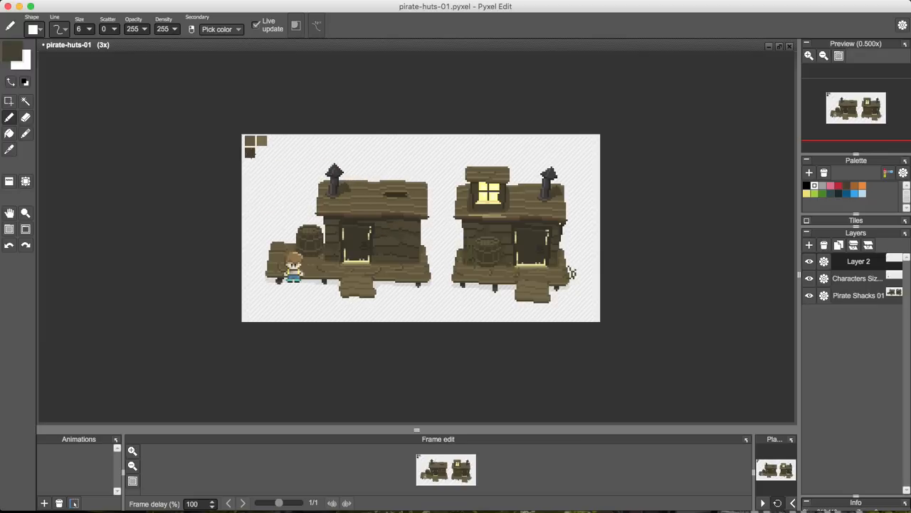
pyautogui.keyDown('alt'); pyautogui.click(349, 246); pyautogui.keyUp('alt')
pyautogui.click(260, 154)
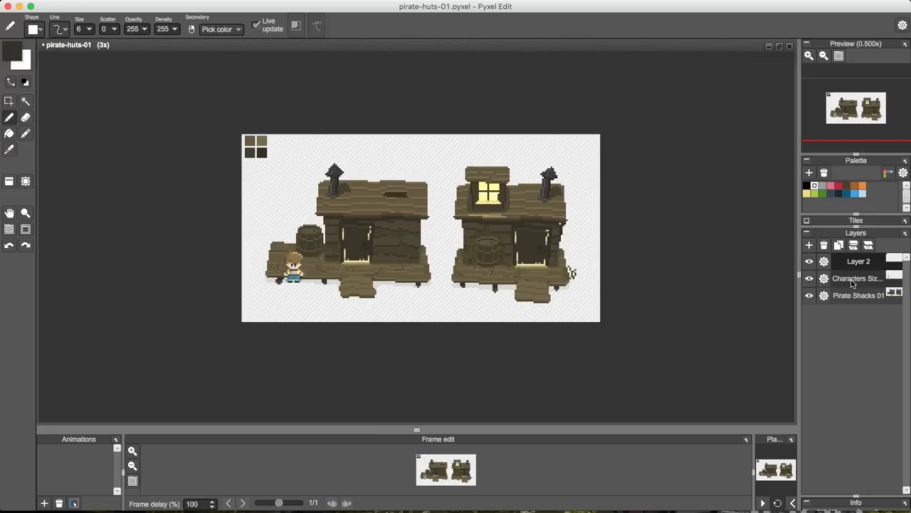
# Hide the Pirate Shacks 01 layer and rename the swatch layer "Colour Reference"
pyautogui.click(809, 279)
pyautogui.click(809, 279)
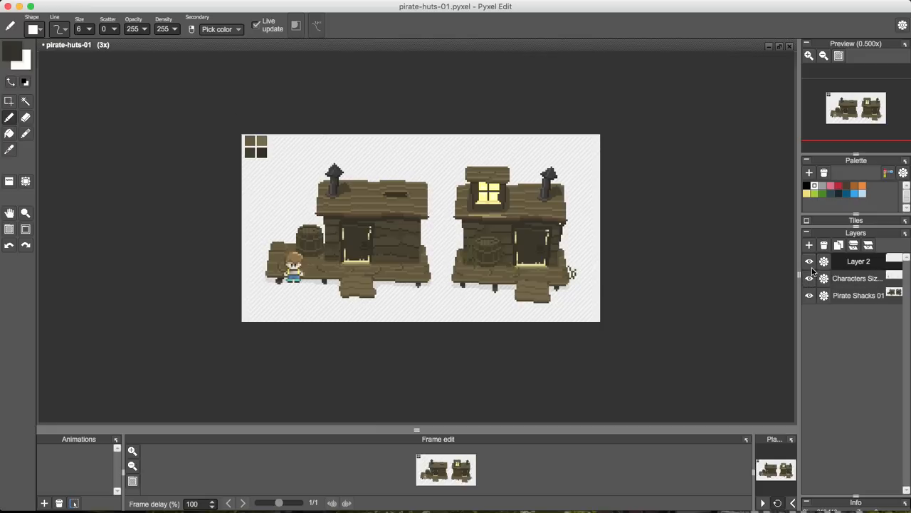
pyautogui.click(809, 296)
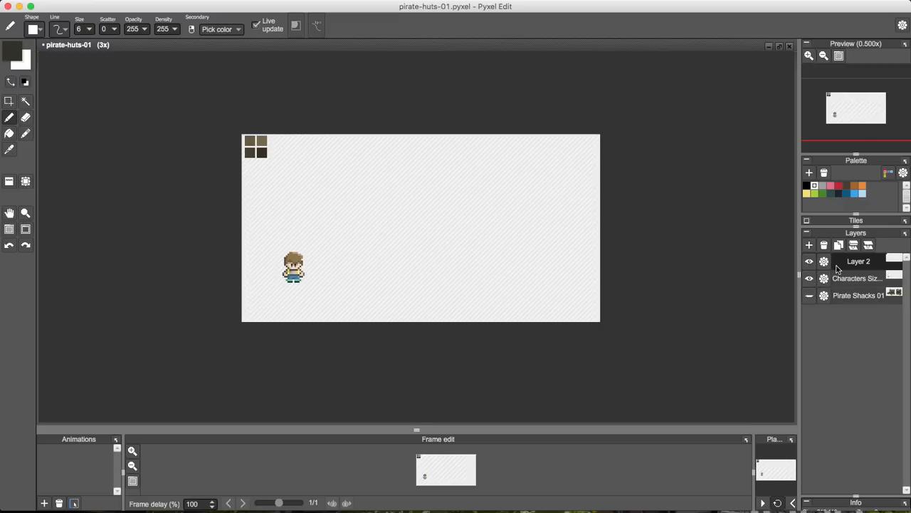
pyautogui.click(827, 264)
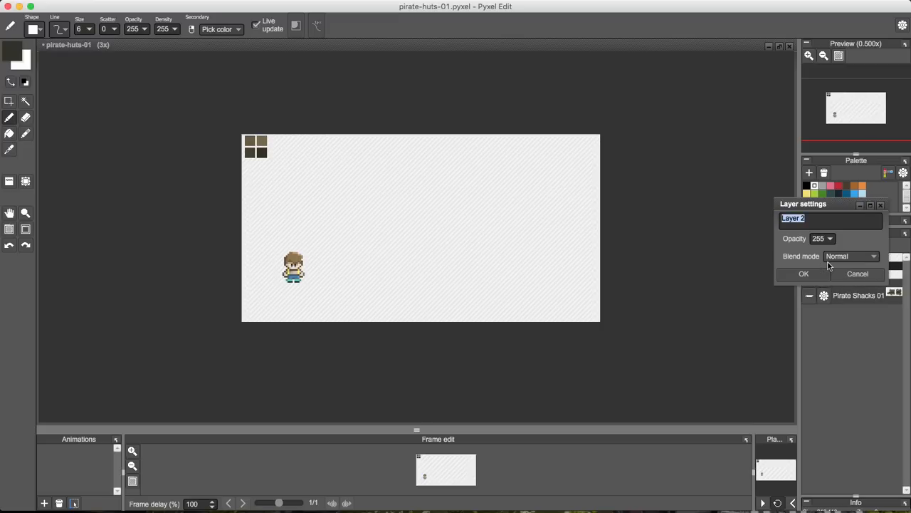
pyautogui.write('Colour Reference')
pyautogui.click(823, 276)
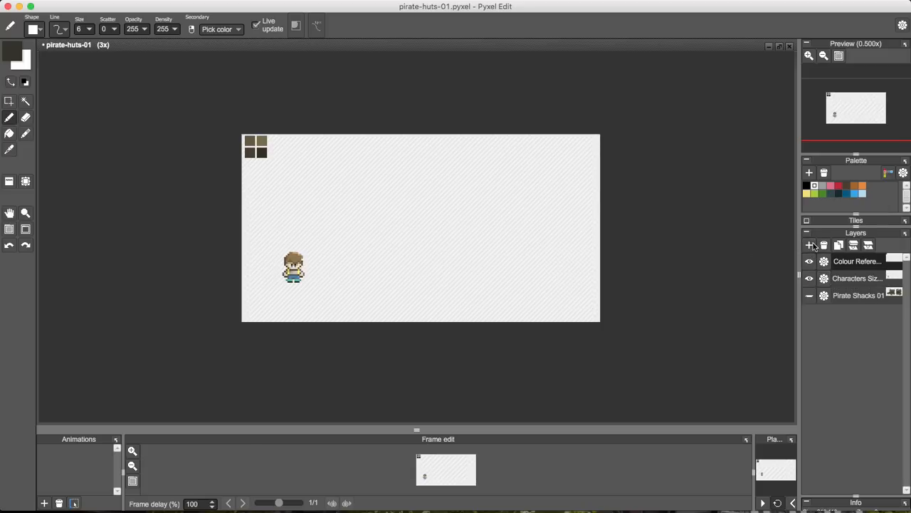
# Add a new layer above Colour Reference and rename it "Pirate Shack", keeping the character reference layer visible
pyautogui.click(810, 245)
pyautogui.click(858, 295)
pyautogui.press('super+z')
pyautogui.click(809, 295)
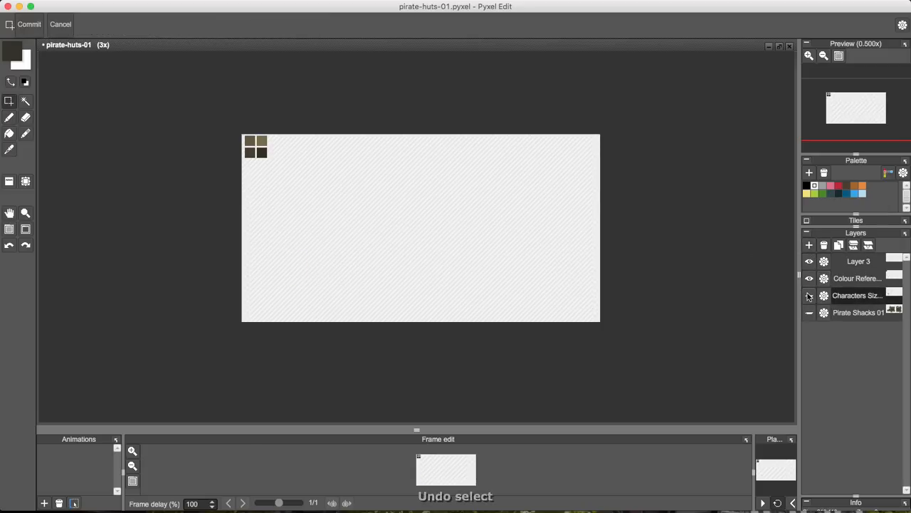
pyautogui.click(809, 296)
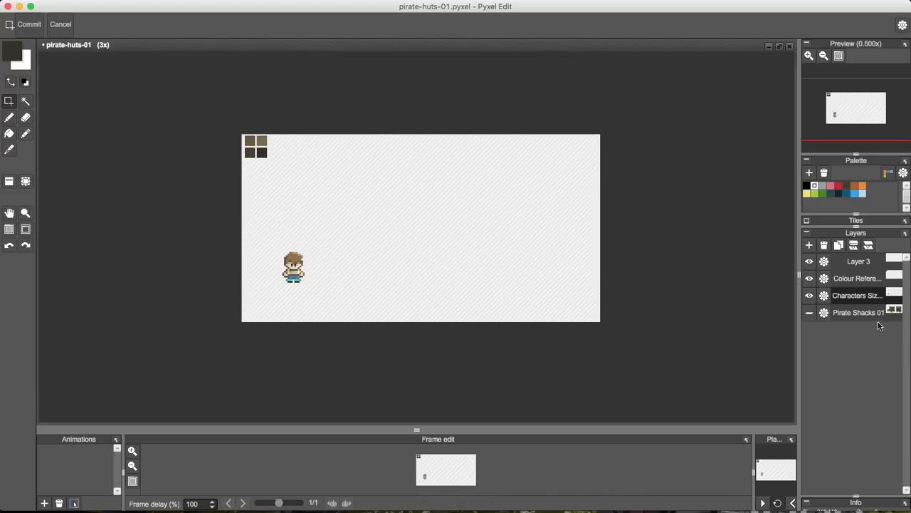
pyautogui.click(824, 261)
pyautogui.write('Pir')
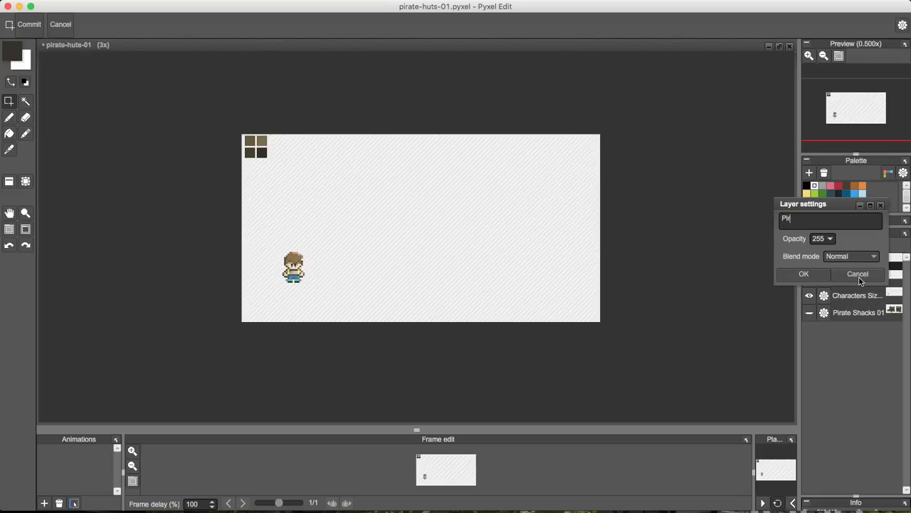
pyautogui.write('ate Shack')
pyautogui.press('Return')
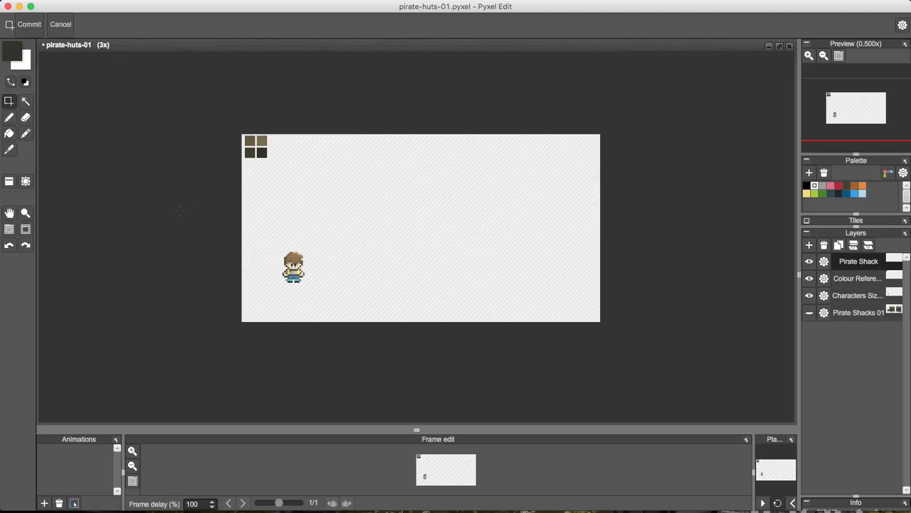
# Outline a slightly uneven rectangle in the canvas centre with a size-1 pencil in the medium brown swatch colour and fill it
pyautogui.press('b')
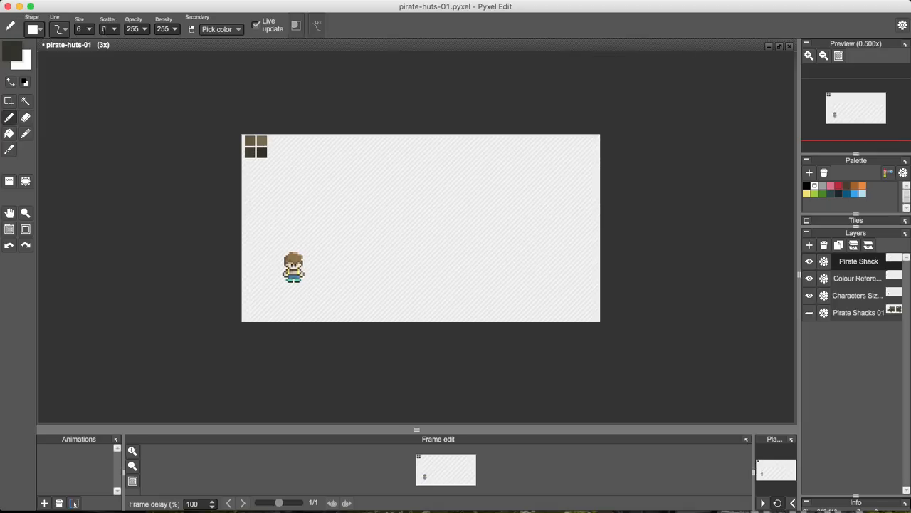
pyautogui.press('1')
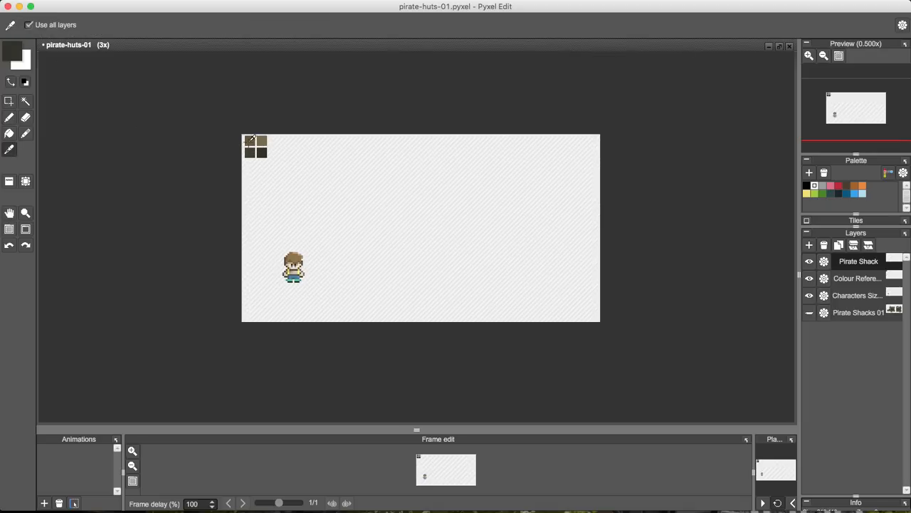
pyautogui.keyDown('alt'); pyautogui.click(251, 142); pyautogui.keyUp('alt')
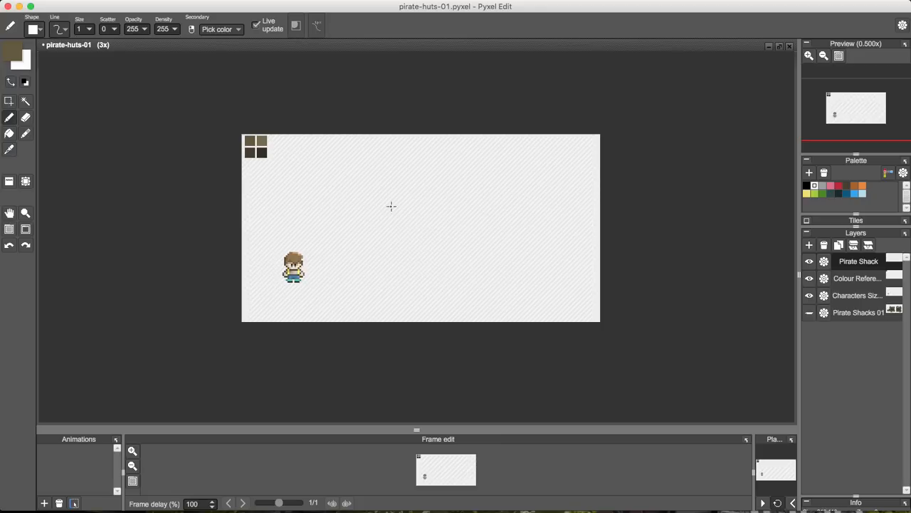
pyautogui.moveTo(387, 193)
pyautogui.mouseDown()
pyautogui.moveTo(390, 262)
pyautogui.moveTo(501, 263)
pyautogui.moveTo(504, 182)
pyautogui.moveTo(387, 185)
pyautogui.mouseUp()
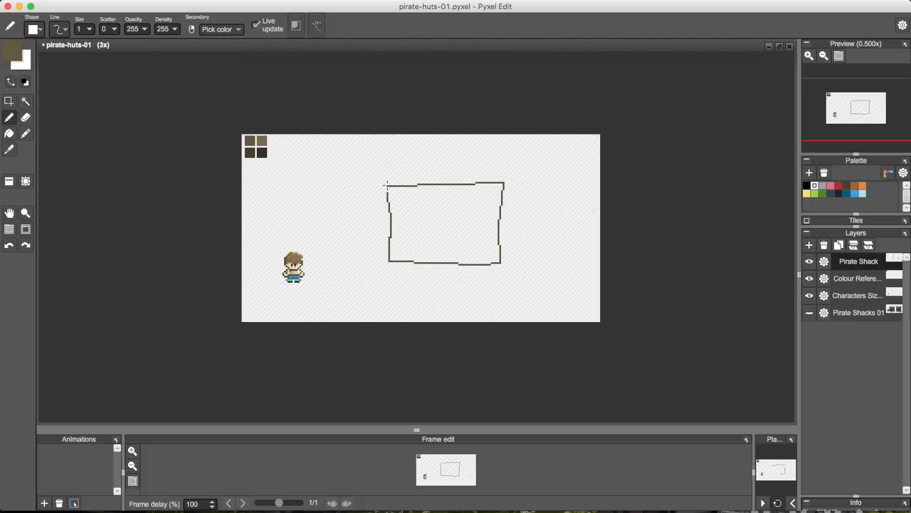
pyautogui.press('f')
pyautogui.click(445, 213)
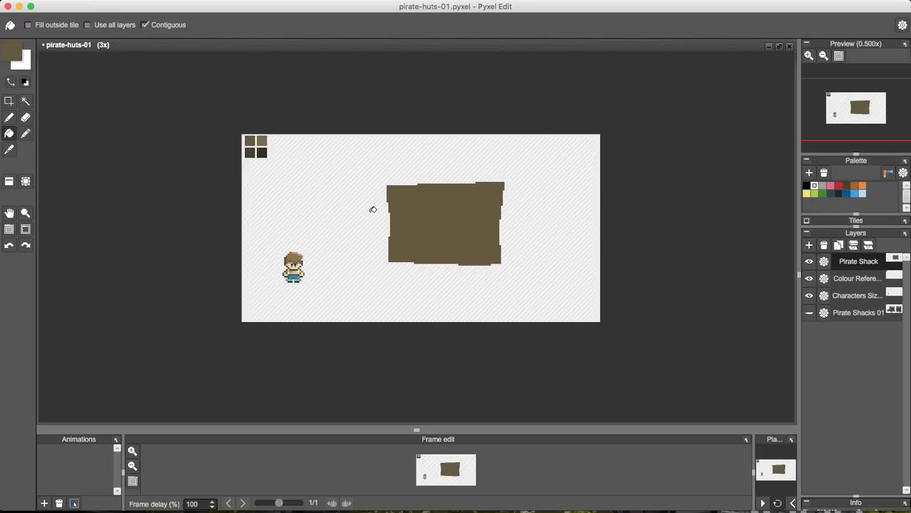
# Draw the deck outline around the lower part of the brown block with the pencil, using the lighter brown swatch colour
pyautogui.press('b')
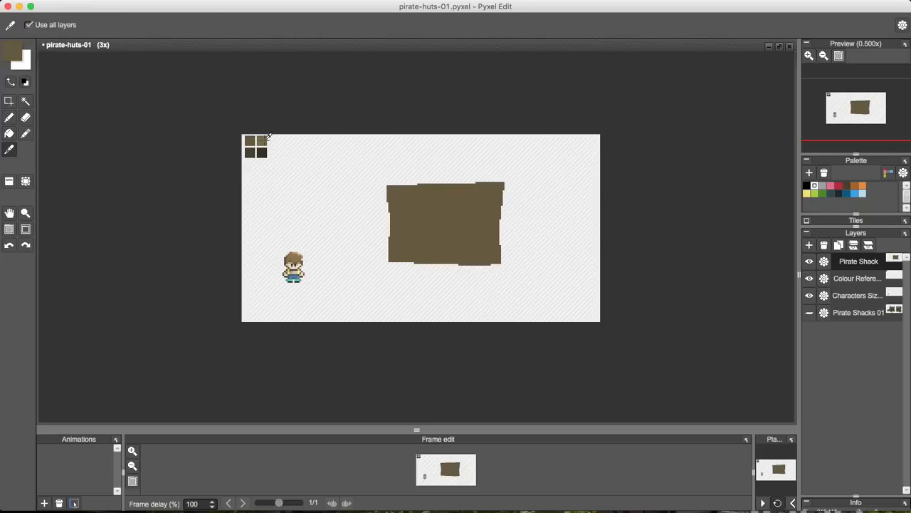
pyautogui.keyDown('alt'); pyautogui.click(262, 139); pyautogui.keyUp('alt')
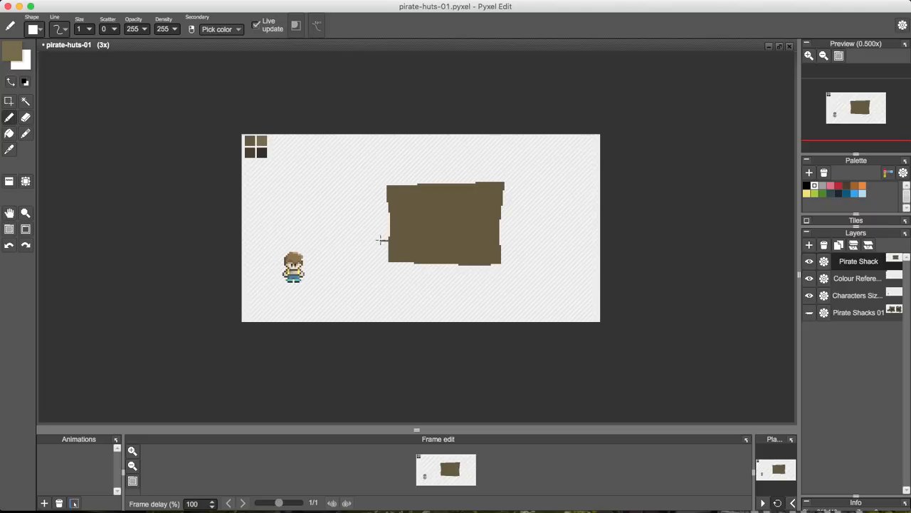
pyautogui.moveTo(381, 240)
pyautogui.mouseDown()
pyautogui.moveTo(375, 271)
pyautogui.moveTo(338, 265)
pyautogui.moveTo(377, 268)
pyautogui.moveTo(372, 299)
pyautogui.moveTo(372, 291)
pyautogui.moveTo(507, 298)
pyautogui.moveTo(522, 294)
pyautogui.moveTo(504, 238)
pyautogui.mouseUp()
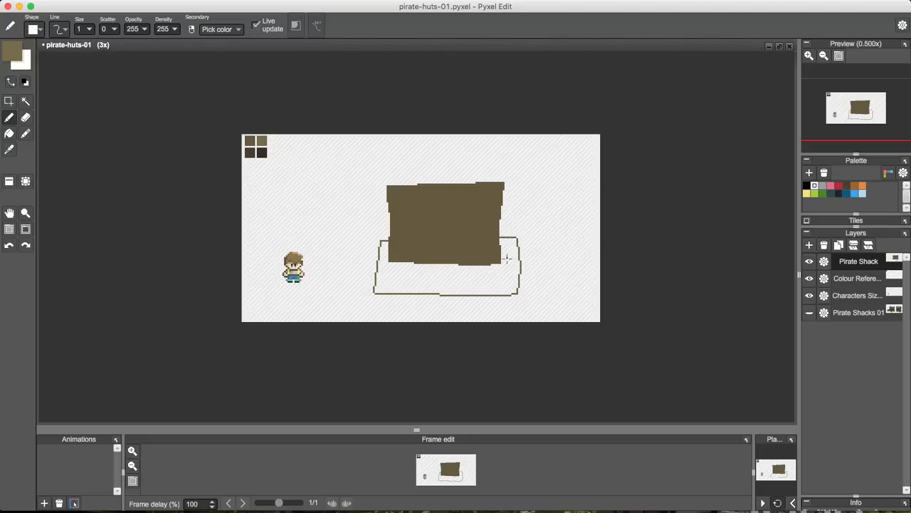
# Fill the deck outline around the base of the shack with the lighter brown
pyautogui.press('f')
pyautogui.click(509, 256)
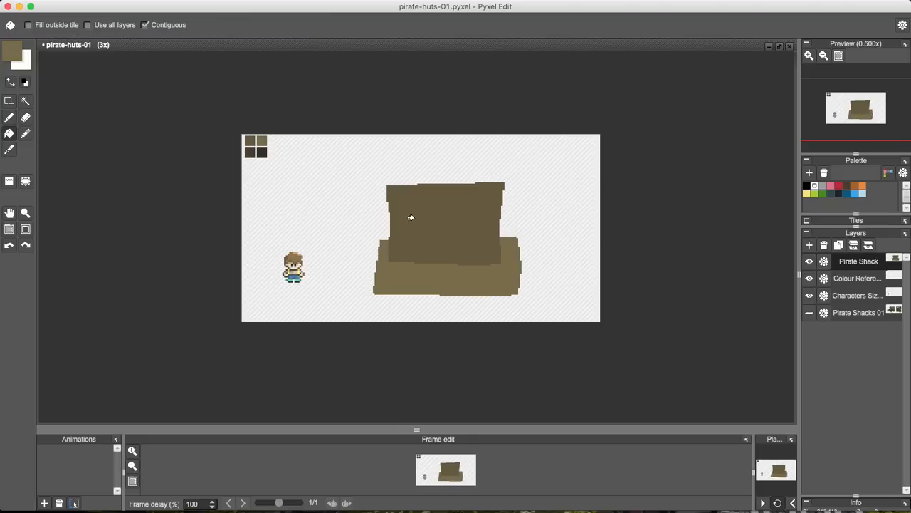
# Select the whole shack, wall and deck together, and move it slightly up and to the left on the canvas
pyautogui.press('s')
pyautogui.moveTo(362, 174); pyautogui.dragTo(559, 313)
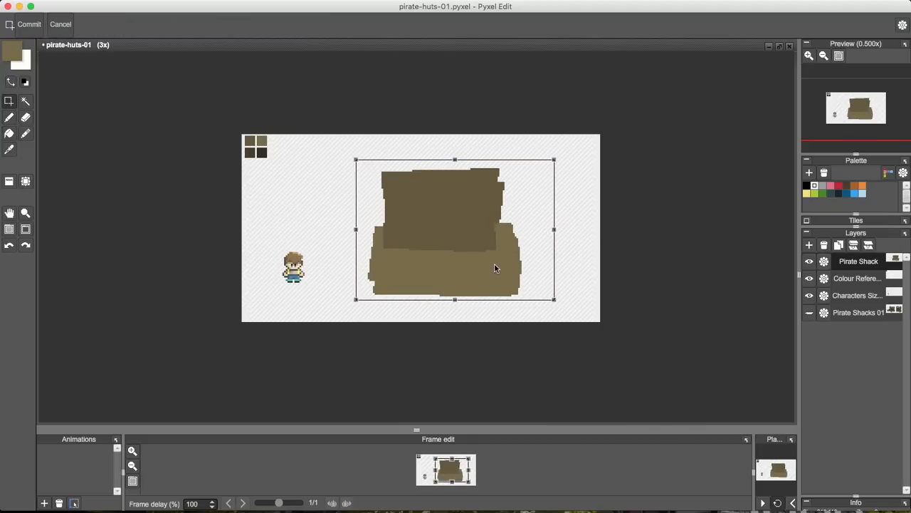
pyautogui.press('super+z')
pyautogui.moveTo(353, 139); pyautogui.dragTo(354, 167)
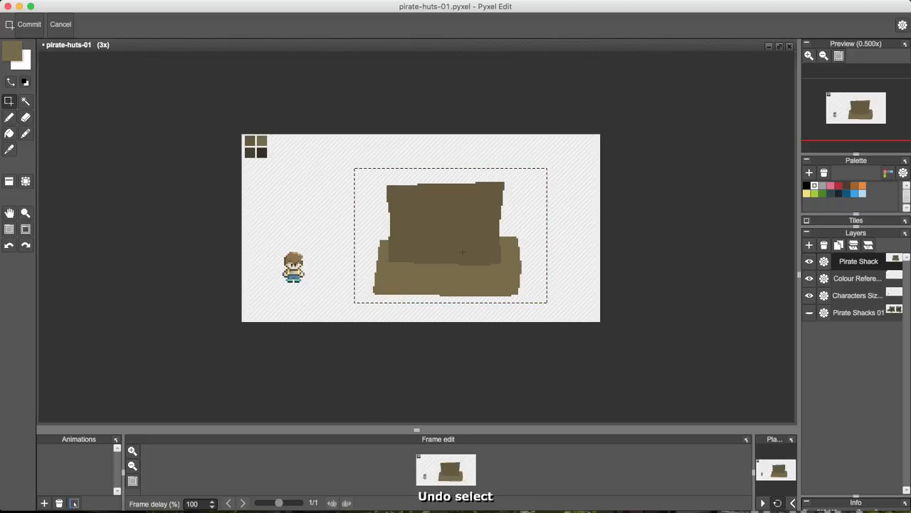
pyautogui.moveTo(467, 261)
pyautogui.mouseDown()
pyautogui.moveTo(469, 269)
pyautogui.moveTo(462, 262)
pyautogui.mouseUp()
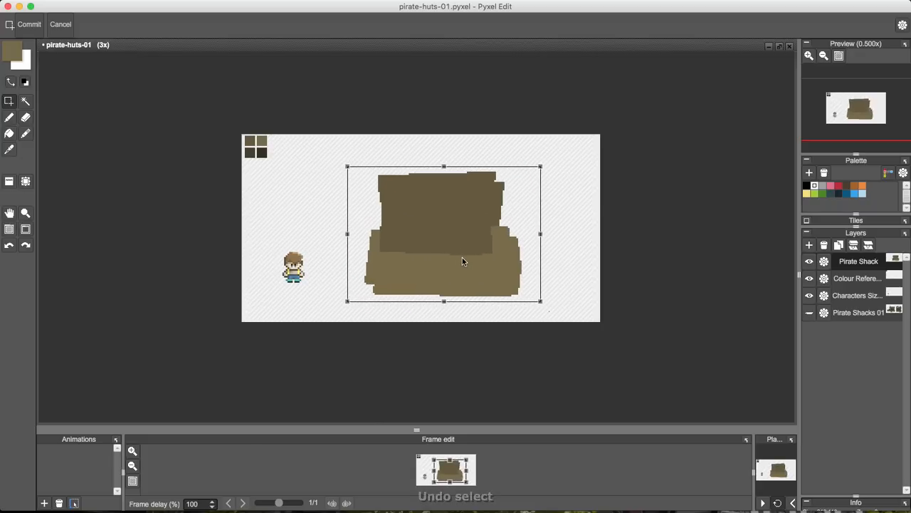
pyautogui.press('super+z')
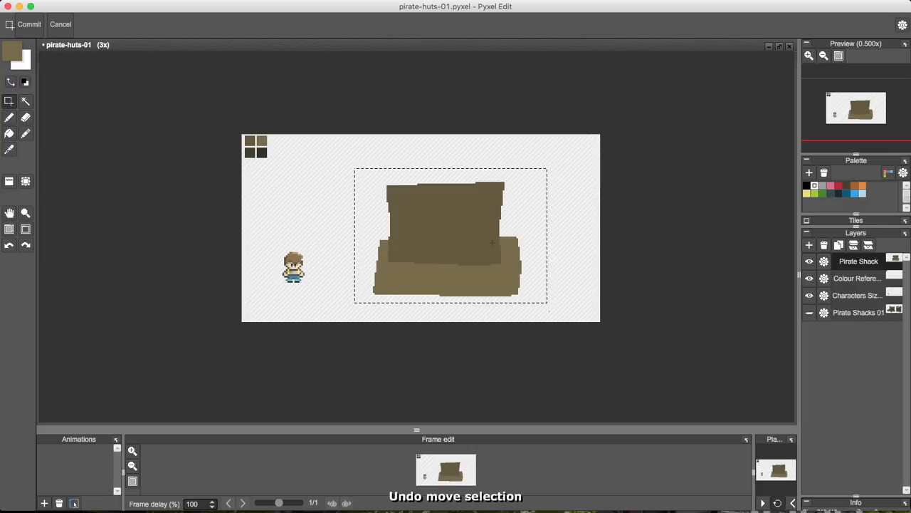
pyautogui.moveTo(492, 262); pyautogui.dragTo(483, 247)
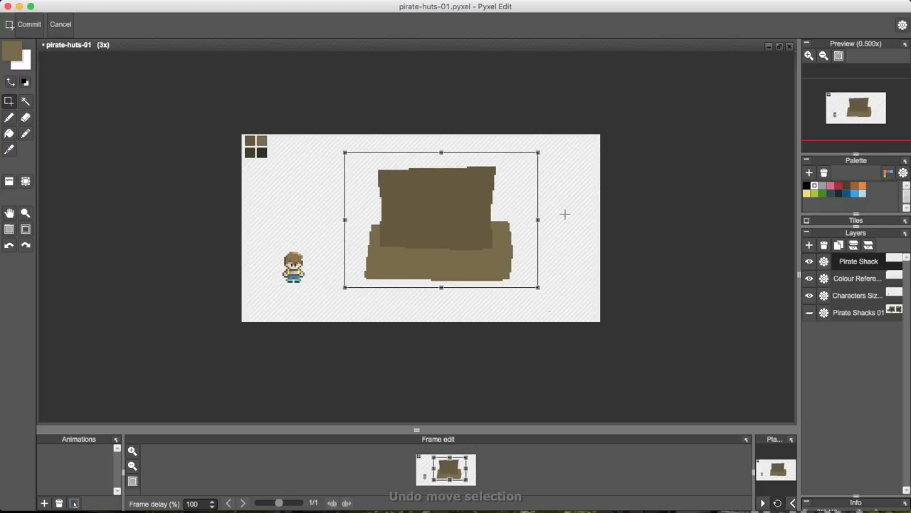
pyautogui.press('Return')
# Reselect the whole shack, shift it slightly back to the right and deselect it
pyautogui.click(345, 143)
pyautogui.moveTo(355, 160); pyautogui.dragTo(526, 291)
pyautogui.moveTo(485, 233); pyautogui.dragTo(536, 240)
pyautogui.press('super+z')
pyautogui.moveTo(339, 156); pyautogui.dragTo(532, 289)
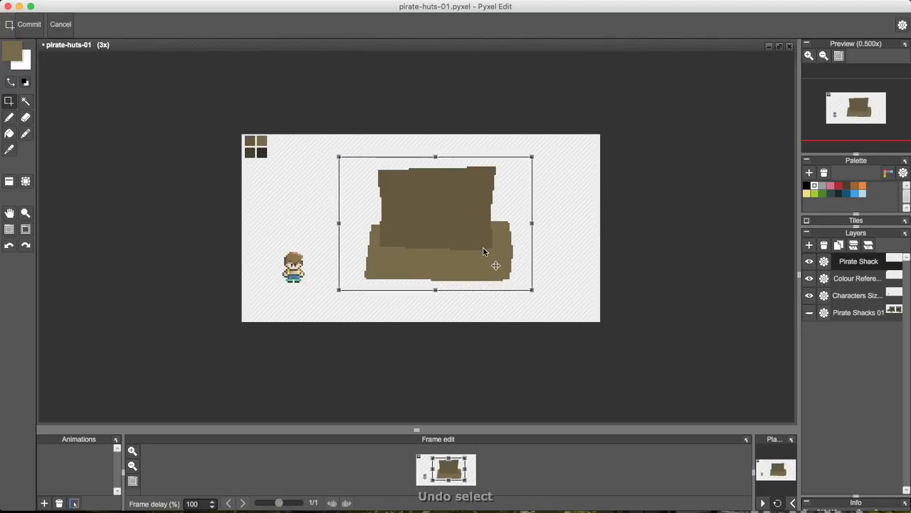
pyautogui.moveTo(484, 250); pyautogui.dragTo(496, 242)
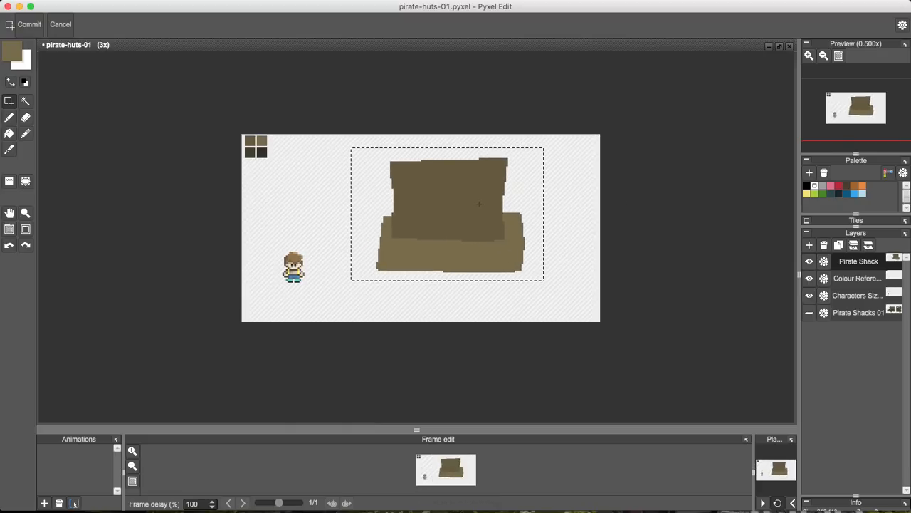
pyautogui.moveTo(479, 205); pyautogui.dragTo(478, 215)
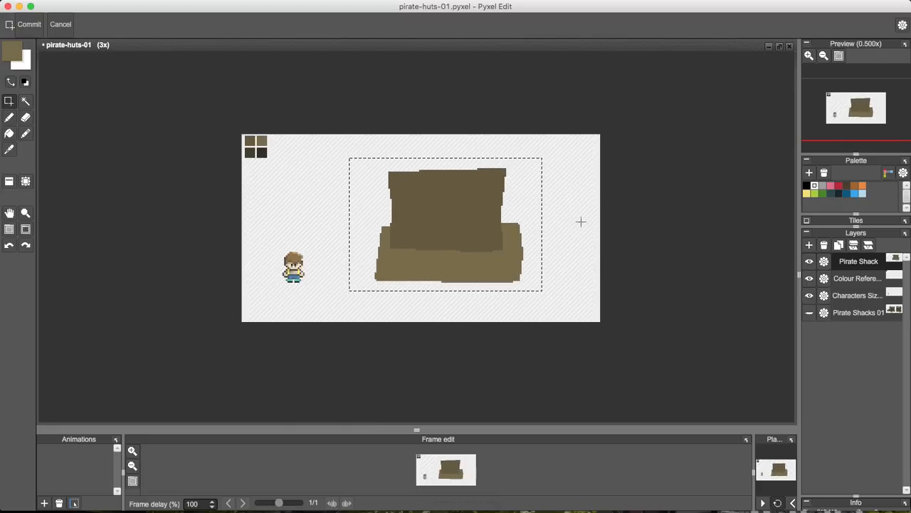
pyautogui.click(581, 221)
# Outline a roof slightly wider than the wall, overlapping its top edge, with the size-1 pencil in the lighter brown
pyautogui.press('b')
pyautogui.press('alt')
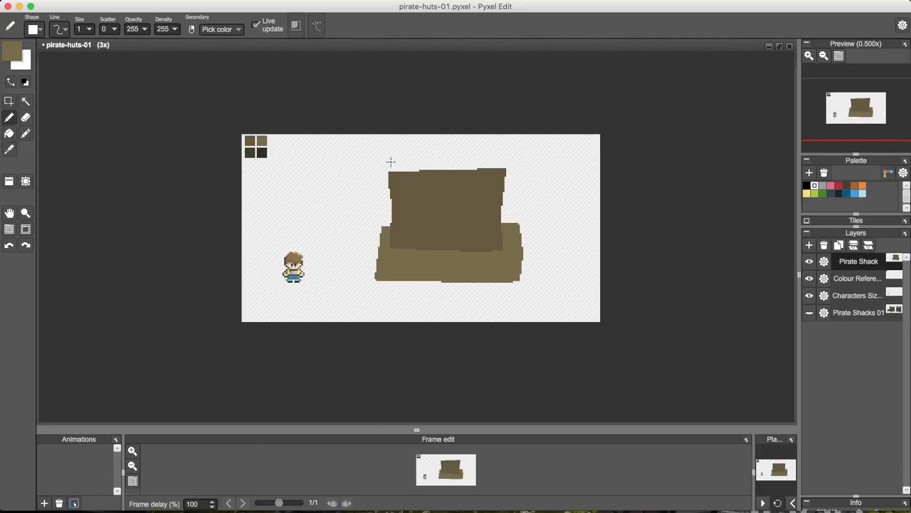
pyautogui.moveTo(388, 147); pyautogui.dragTo(383, 176)
pyautogui.hotkey('ctrl', 'z')
pyautogui.moveTo(385, 142); pyautogui.dragTo(383, 167)
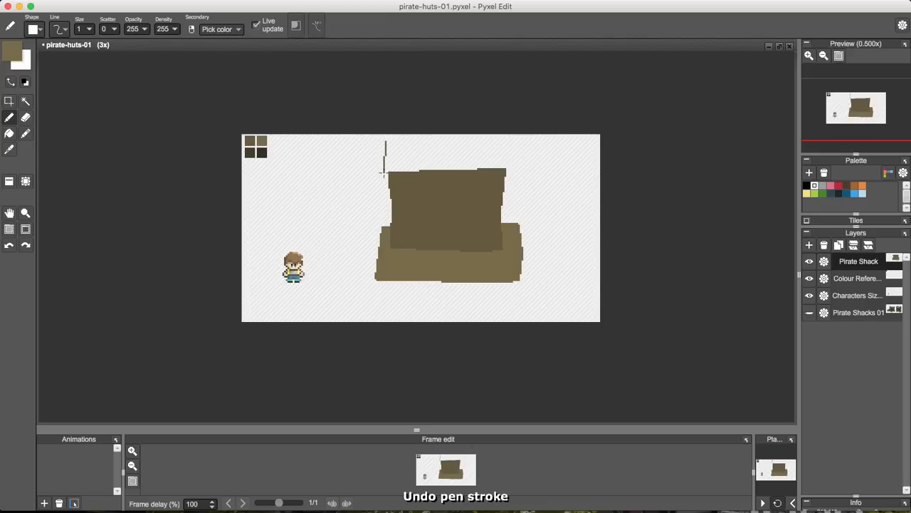
pyautogui.keyDown('shift'); pyautogui.click(383, 173); pyautogui.keyUp('shift')
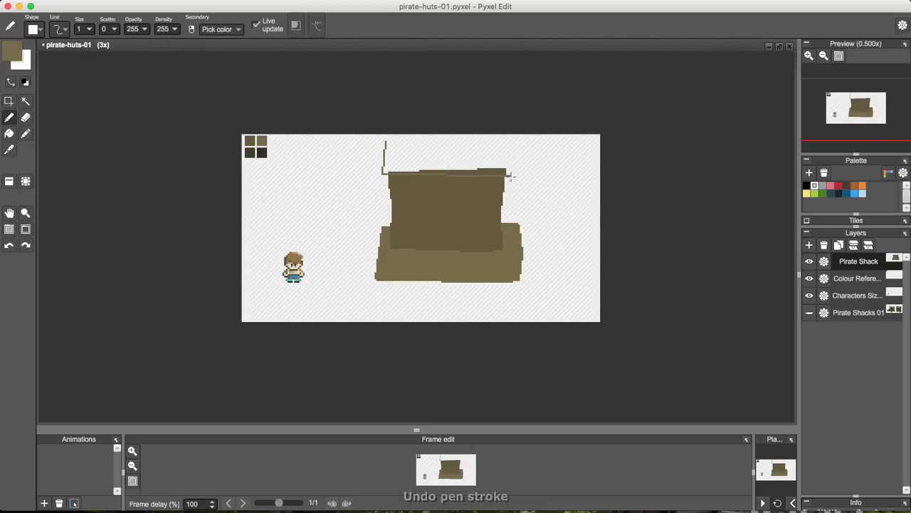
pyautogui.keyDown('shift'); pyautogui.click(510, 173); pyautogui.keyUp('shift')
pyautogui.keyDown('shift'); pyautogui.click(511, 141); pyautogui.keyUp('shift')
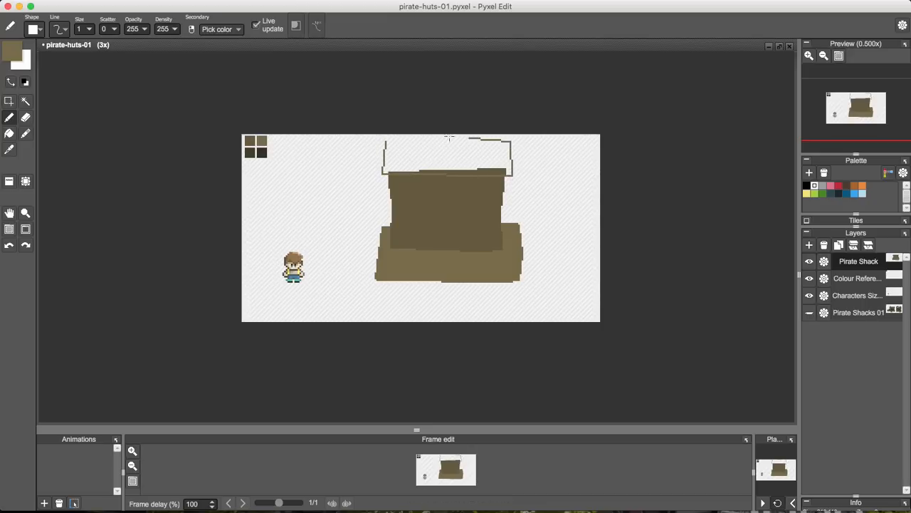
pyautogui.keyDown('shift'); pyautogui.click(385, 141); pyautogui.keyUp('shift')
# Fill the roof outline with the lighter brown, including the strips of wall colour left inside it
pyautogui.press('f')
pyautogui.click(420, 152)
pyautogui.press('b')
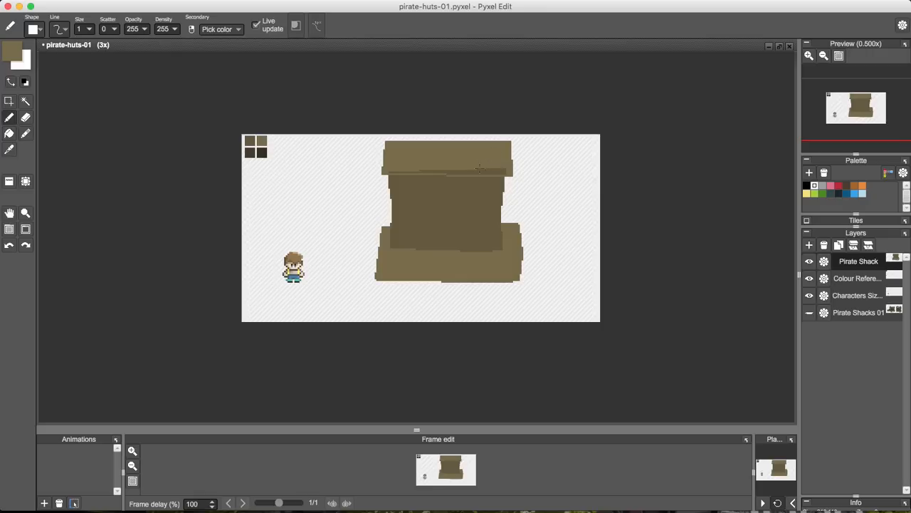
pyautogui.press('f')
pyautogui.click(481, 170)
pyautogui.press('b')
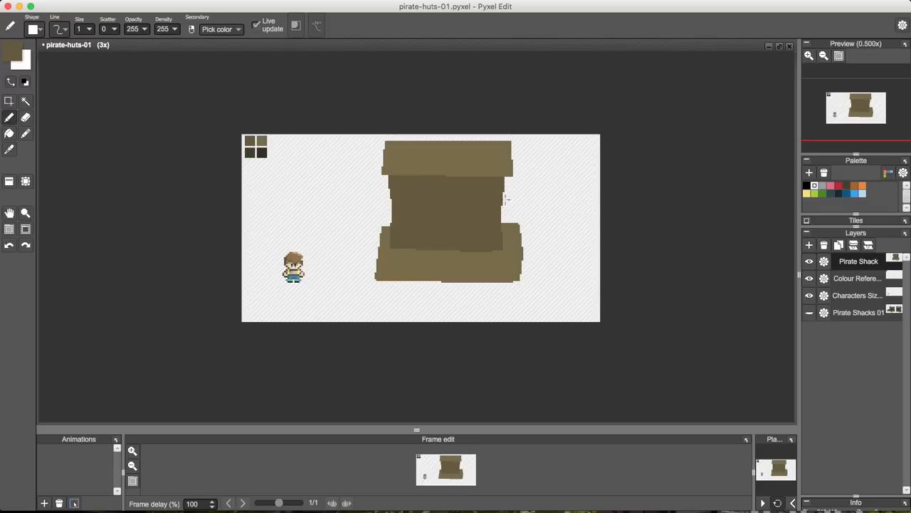
# Extend the wall's lower right edge outward slightly in the medium brown and fill the gap
pyautogui.moveTo(506, 200); pyautogui.dragTo(506, 223)
pyautogui.press('f')
pyautogui.click(506, 212)
pyautogui.press('b')
# Select the lower part of the deck and move it up slightly to make the deck shallower
pyautogui.press('s')
pyautogui.press('b')
pyautogui.press('s')
pyautogui.moveTo(361, 263); pyautogui.dragTo(571, 309)
pyautogui.press('super+z')
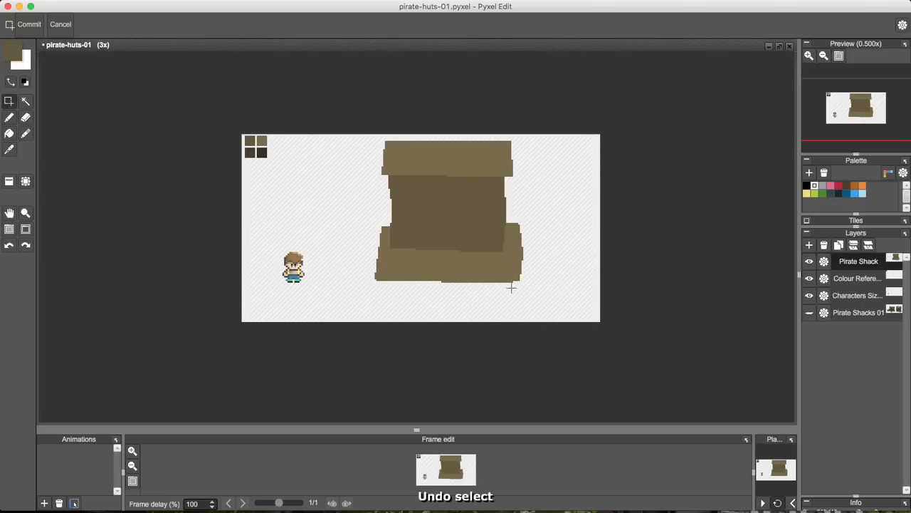
pyautogui.moveTo(364, 266); pyautogui.dragTo(559, 307)
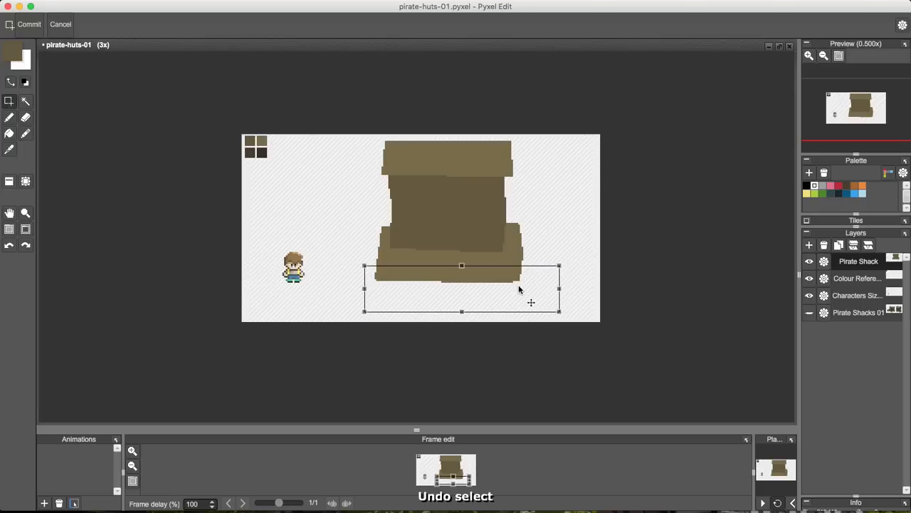
pyautogui.click(531, 173)
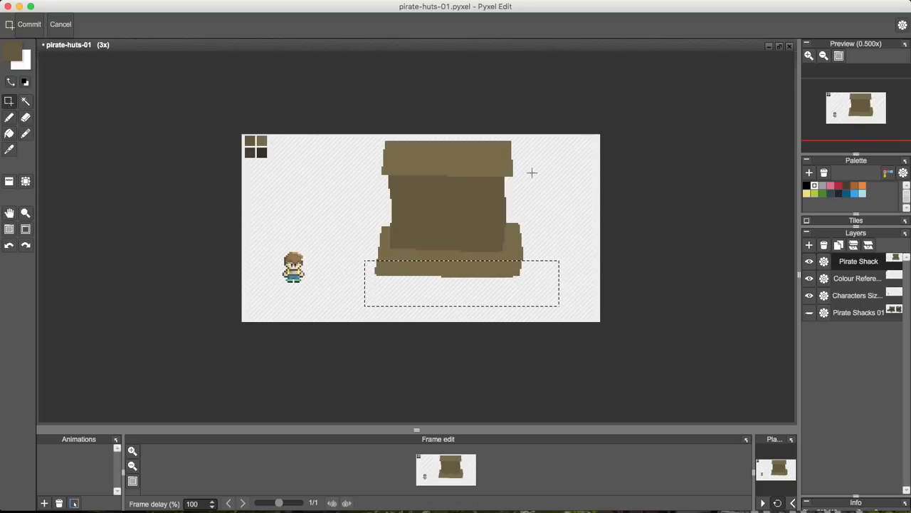
# Extend the deck to the left with a pencil outline in the deck's lighter brown and fill it
pyautogui.press('b')
pyautogui.press('alt')
pyautogui.keyDown('alt'); pyautogui.click(391, 238); pyautogui.keyUp('alt')
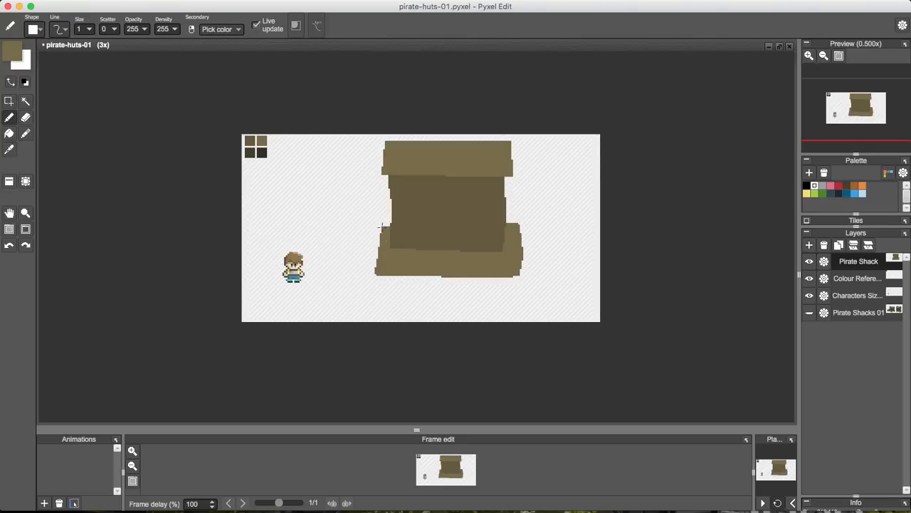
pyautogui.moveTo(359, 228)
pyautogui.mouseDown()
pyautogui.moveTo(355, 271)
pyautogui.moveTo(376, 276)
pyautogui.mouseUp()
pyautogui.press('f')
pyautogui.click(383, 252)
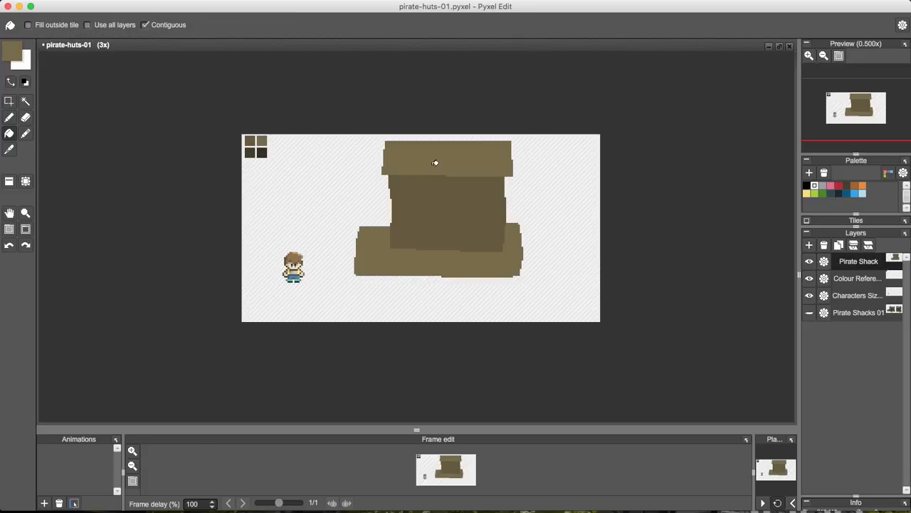
# Select the whole shack and move it down and slightly right, leaving room above the roof
pyautogui.press('s')
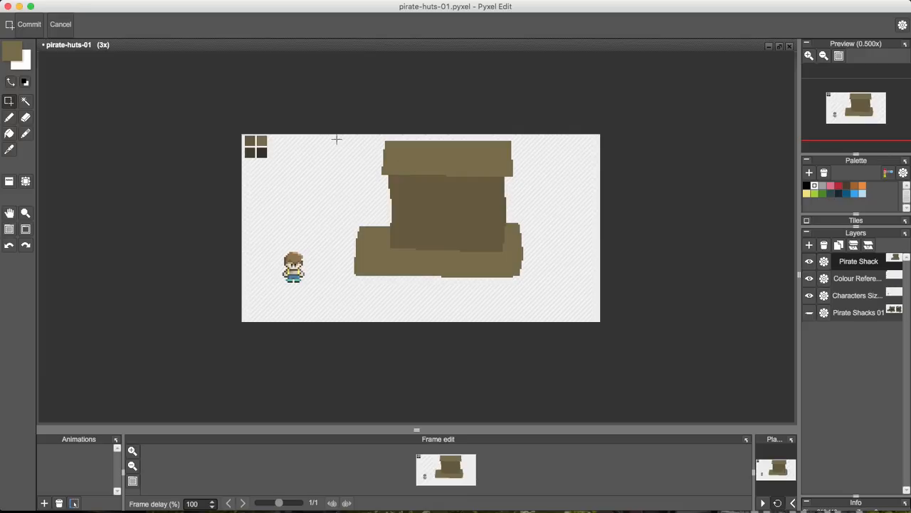
pyautogui.moveTo(336, 137); pyautogui.dragTo(560, 296)
pyautogui.moveTo(444, 183); pyautogui.dragTo(453, 208)
pyautogui.click(413, 93)
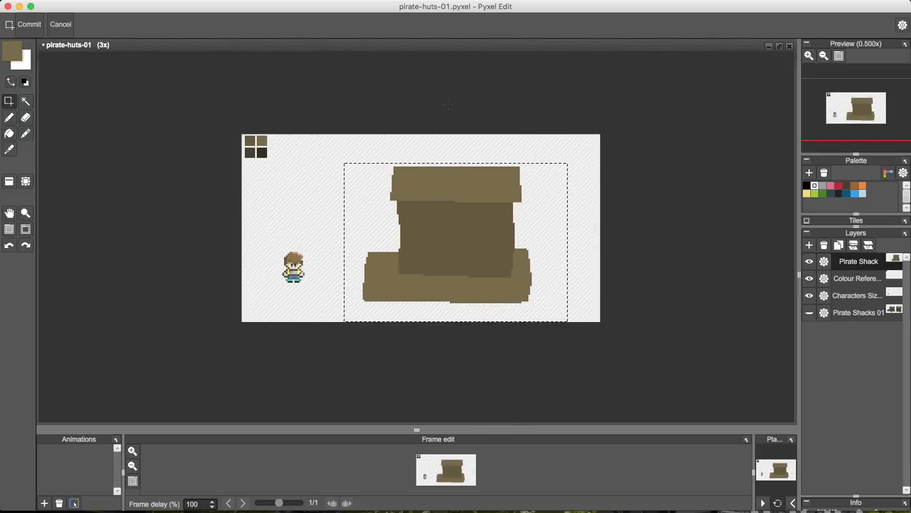
# Outline a small upper block rising from the middle of the roof in the wall's medium brown and fill it
pyautogui.press('b')
pyautogui.press('alt')
pyautogui.keyDown('alt'); pyautogui.click(433, 211); pyautogui.keyUp('alt')
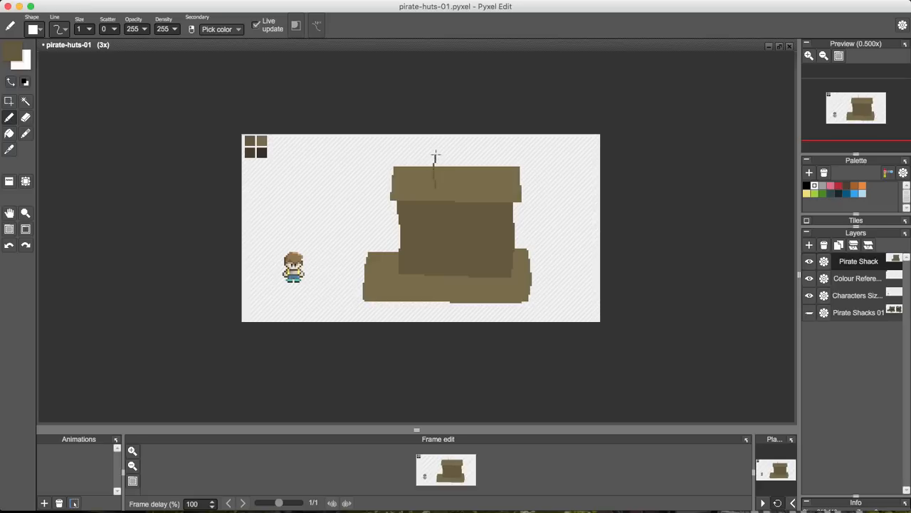
pyautogui.moveTo(436, 154)
pyautogui.mouseDown()
pyautogui.moveTo(473, 149)
pyautogui.moveTo(465, 153)
pyautogui.moveTo(473, 177)
pyautogui.mouseUp()
pyautogui.press('f')
pyautogui.click(444, 180)
pyautogui.click(443, 160)
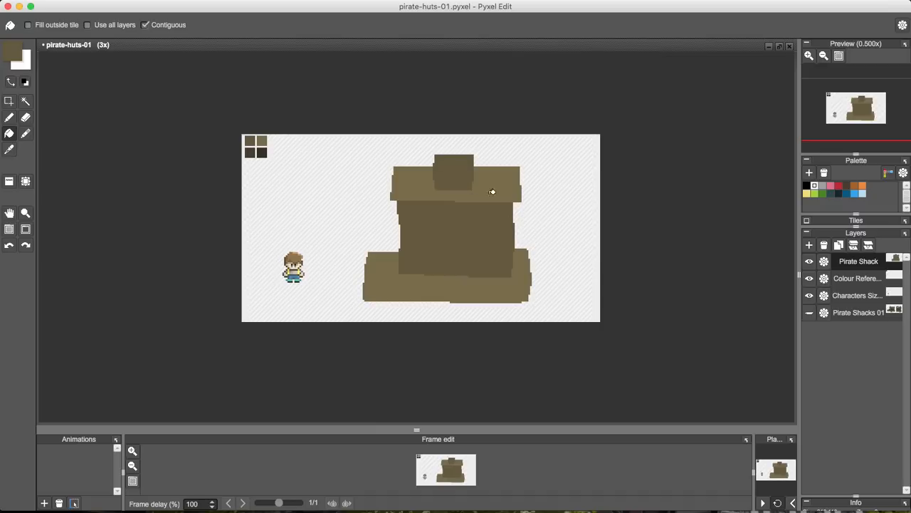
pyautogui.press('b')
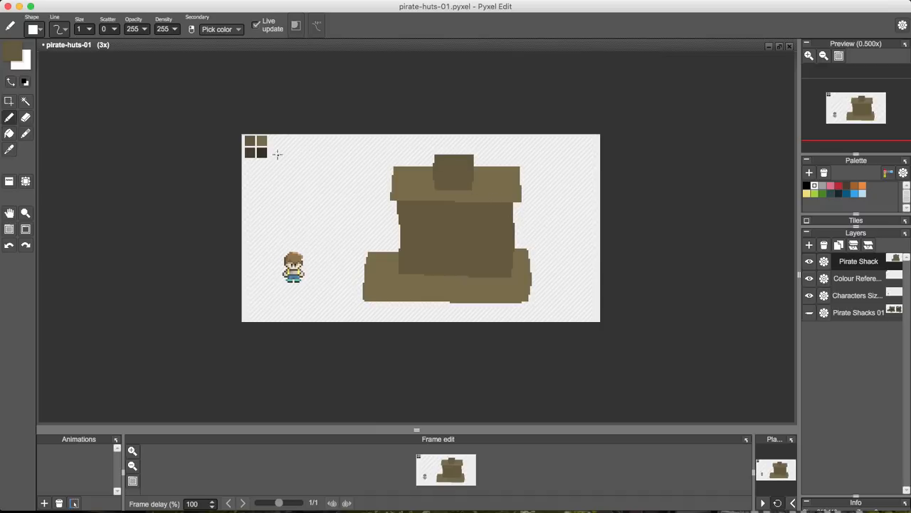
pyautogui.press('i')
pyautogui.click(264, 149)
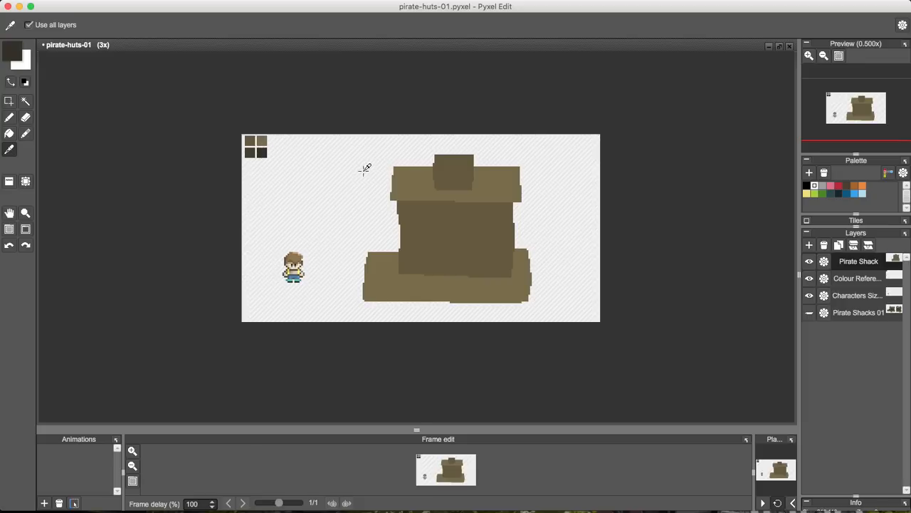
pyautogui.press('b')
# Draw a small roof on top of the upper block in the main roof's lighter brown and fill it completely
pyautogui.press('i')
pyautogui.click(503, 184)
pyautogui.press('b')
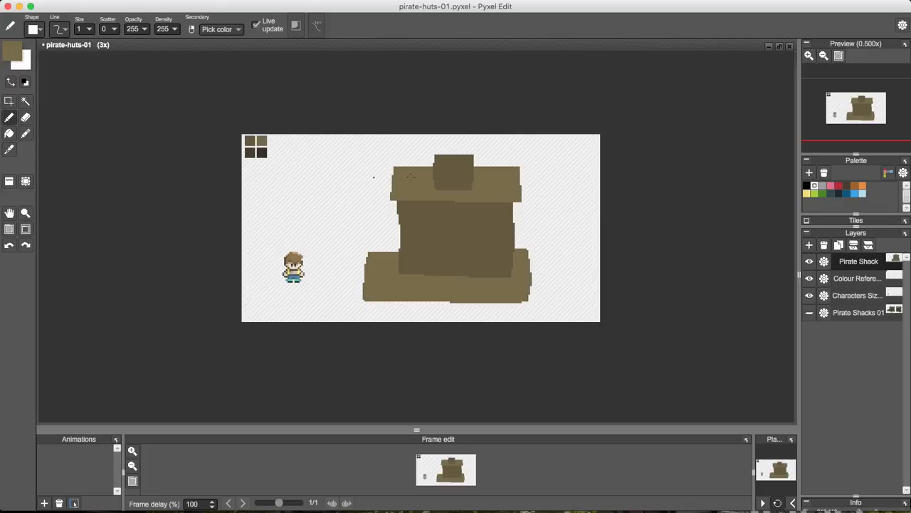
pyautogui.press('i')
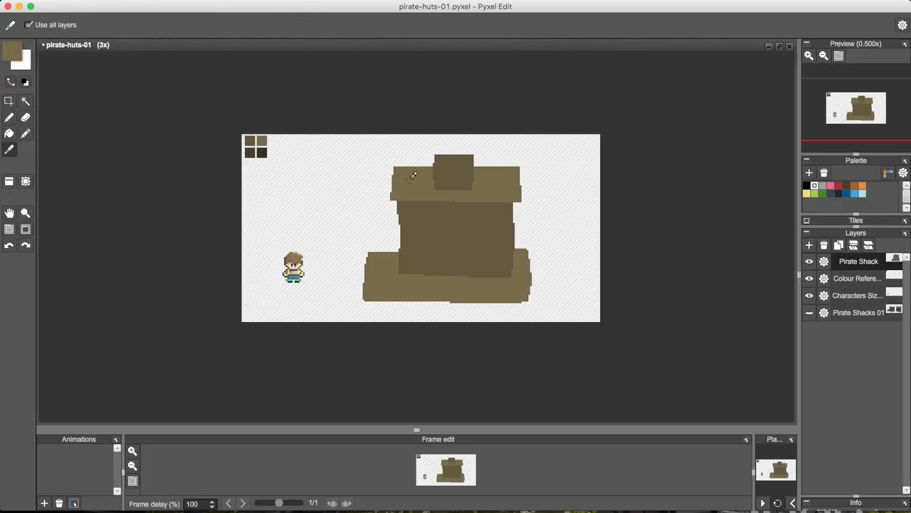
pyautogui.press('b')
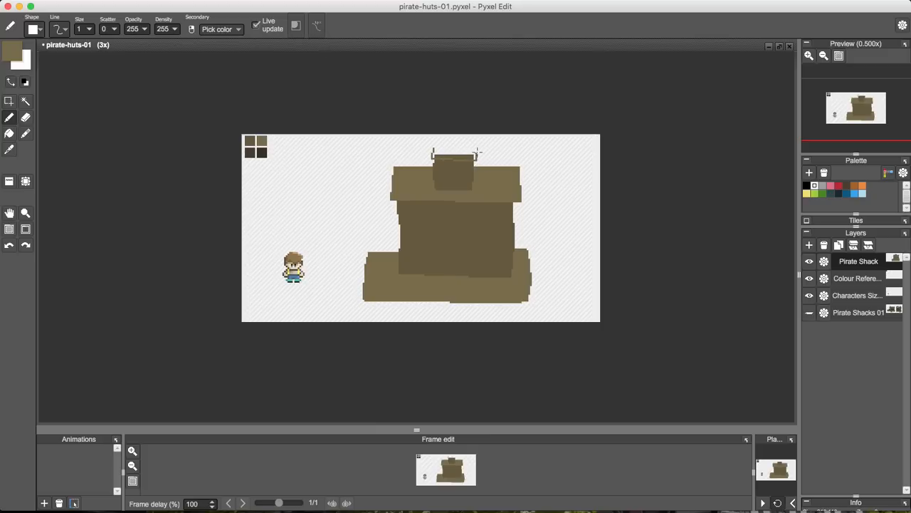
pyautogui.moveTo(476, 143); pyautogui.dragTo(440, 145)
pyautogui.press('f')
pyautogui.click(457, 153)
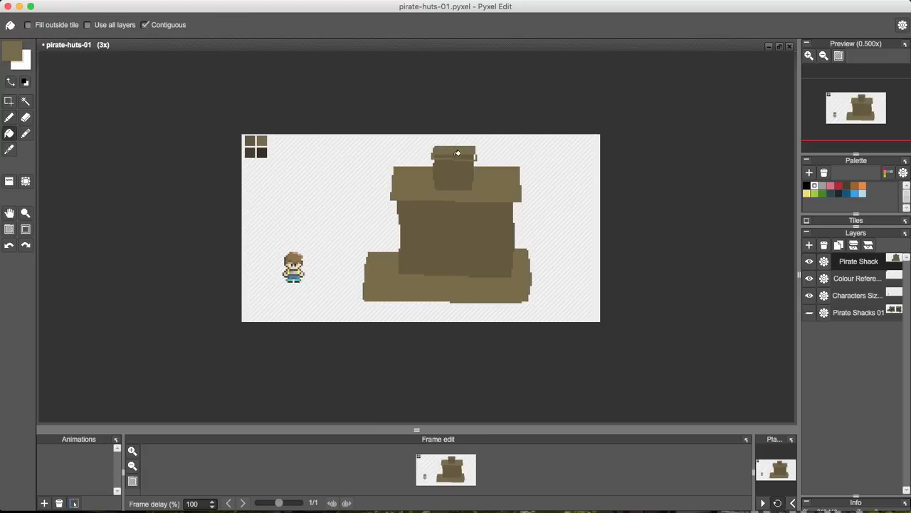
pyautogui.click(459, 154)
pyautogui.click(475, 156)
# Show the Pirate Shacks 01 layer and add a size-5 swatch of its chimney's dark grey beside the swatches on the Colour Reference layer
pyautogui.click(809, 313)
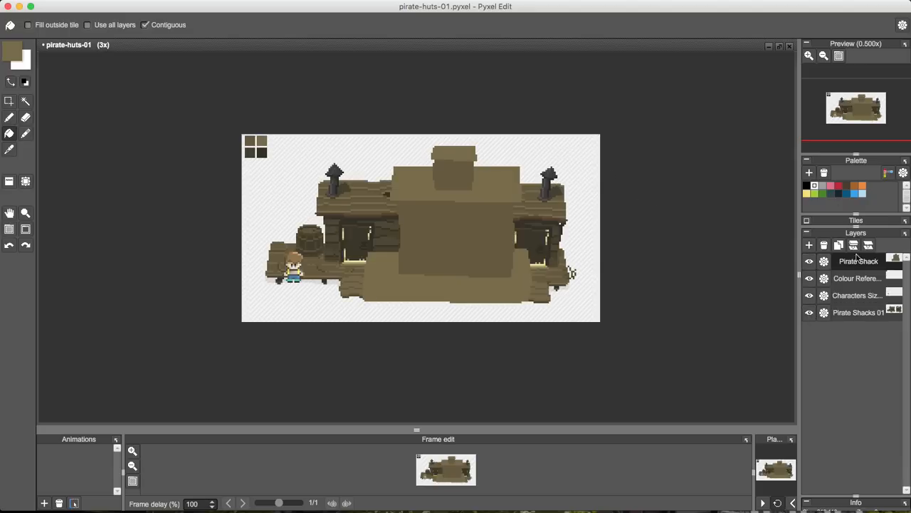
pyautogui.keyDown('alt'); pyautogui.click(550, 182); pyautogui.keyUp('alt')
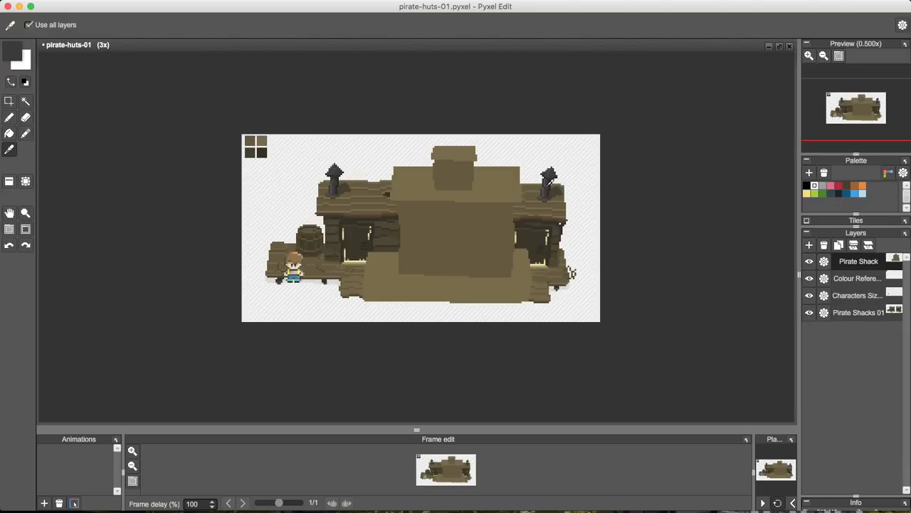
pyautogui.click(855, 278)
pyautogui.press('b')
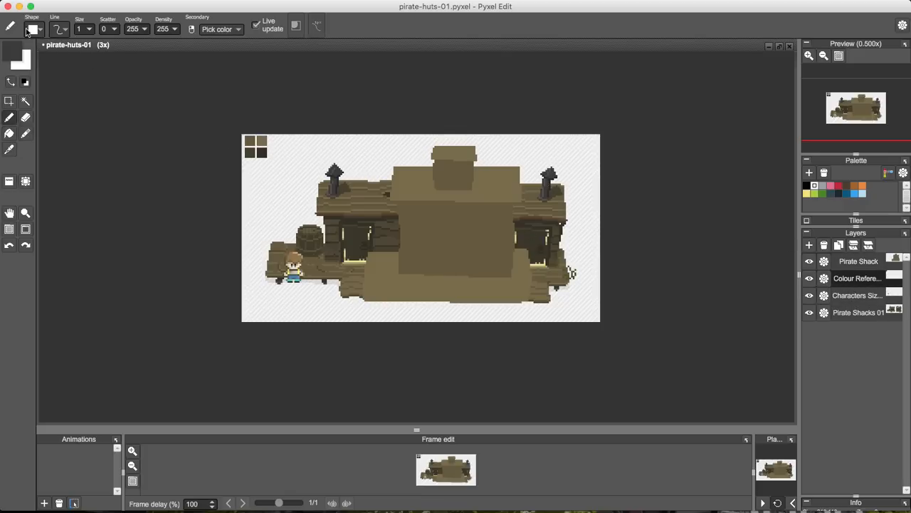
pyautogui.moveTo(87, 29); pyautogui.dragTo(76, 29)
pyautogui.write('5')
pyautogui.press('Tab')
pyautogui.click(274, 141)
# Add size-6 swatches of the hut chimney's lighter grey and near-black to the Colour Reference layer, and hide the Pirate Shacks 01 layer
pyautogui.press('alt')
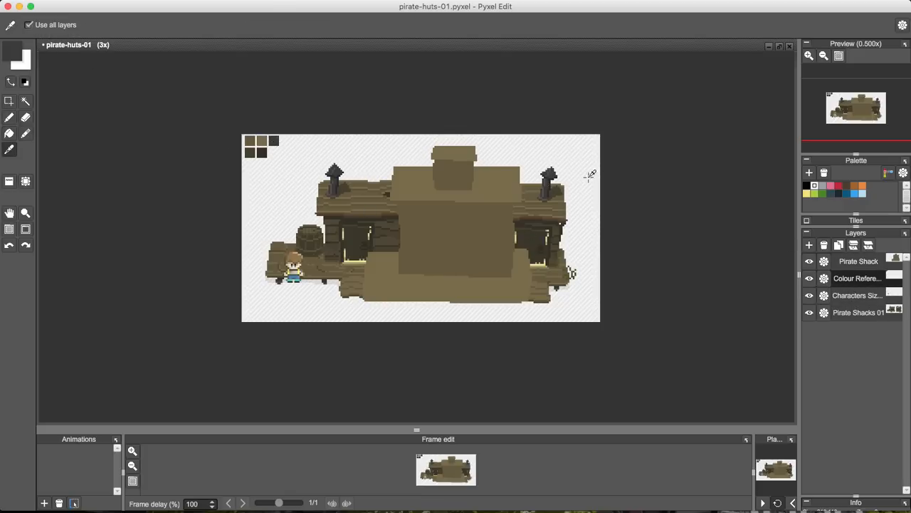
pyautogui.click(550, 174)
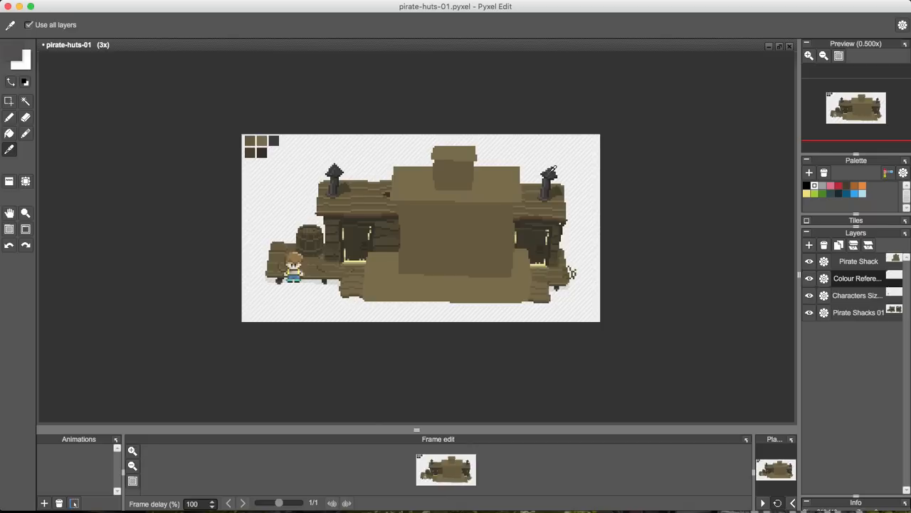
pyautogui.click(274, 151)
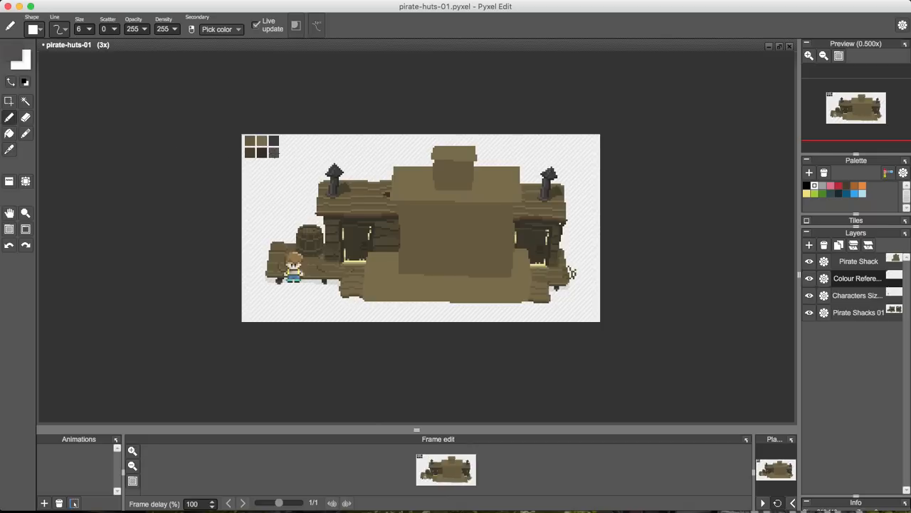
pyautogui.press('alt')
pyautogui.click(547, 189)
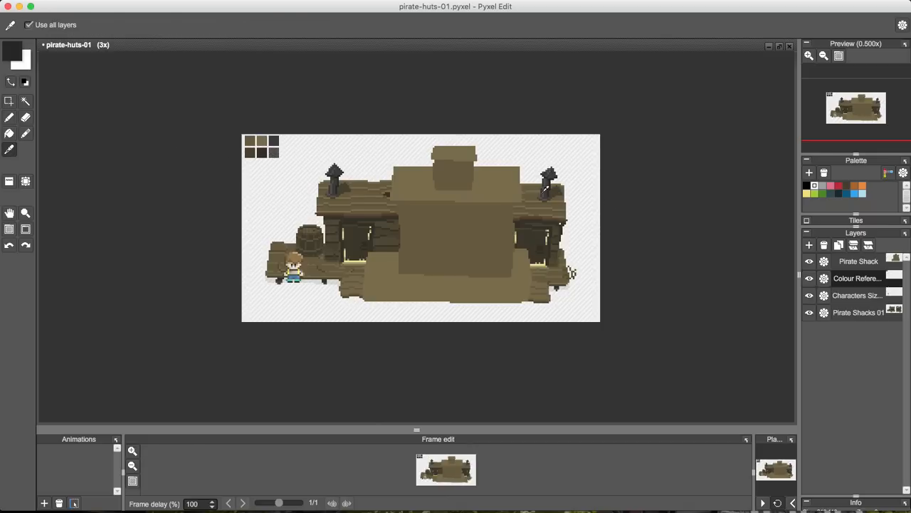
pyautogui.click(286, 140)
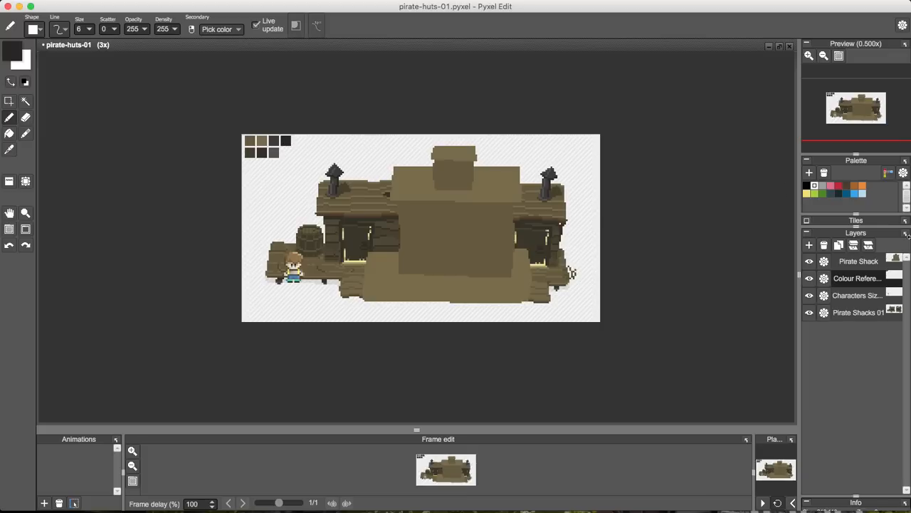
pyautogui.click(809, 313)
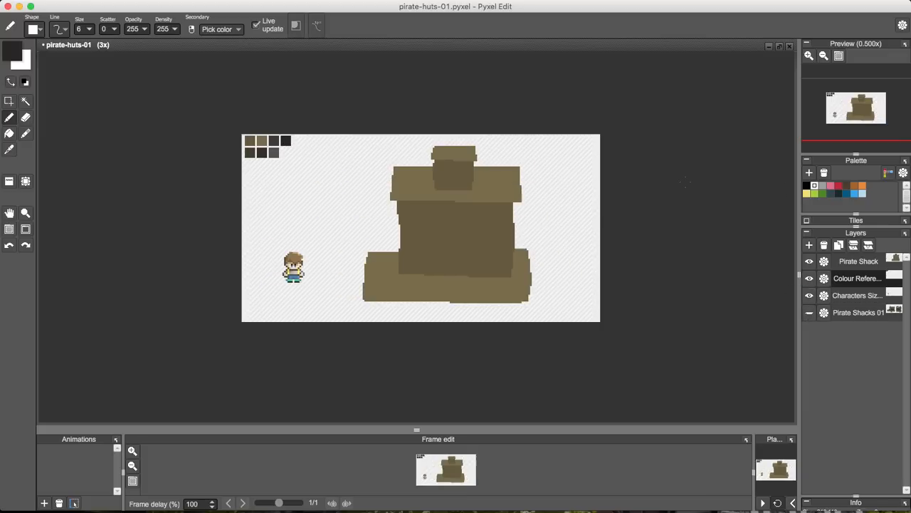
# On the Pirate Shack layer, draw two short support posts under the deck's left half in the dark brown swatch with a size-1 pen and fill them
pyautogui.click(858, 261)
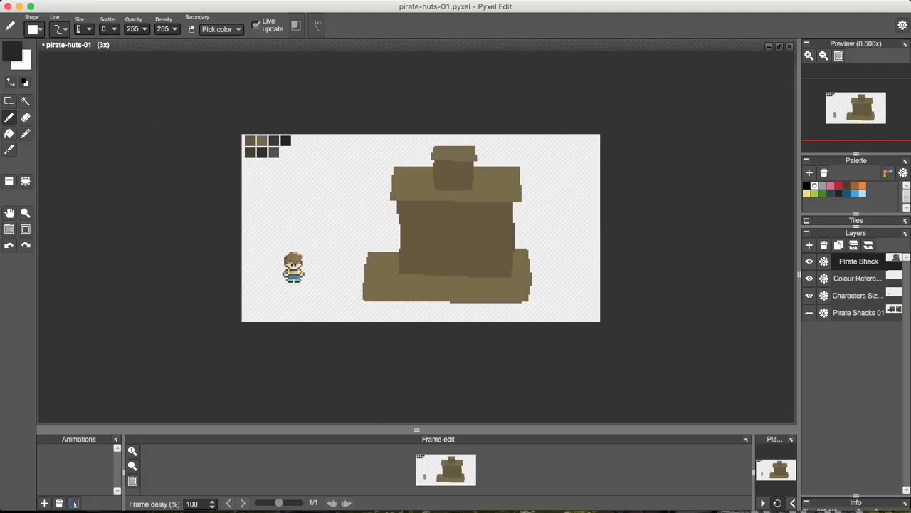
pyautogui.keyDown('alt'); pyautogui.click(251, 151); pyautogui.keyUp('alt')
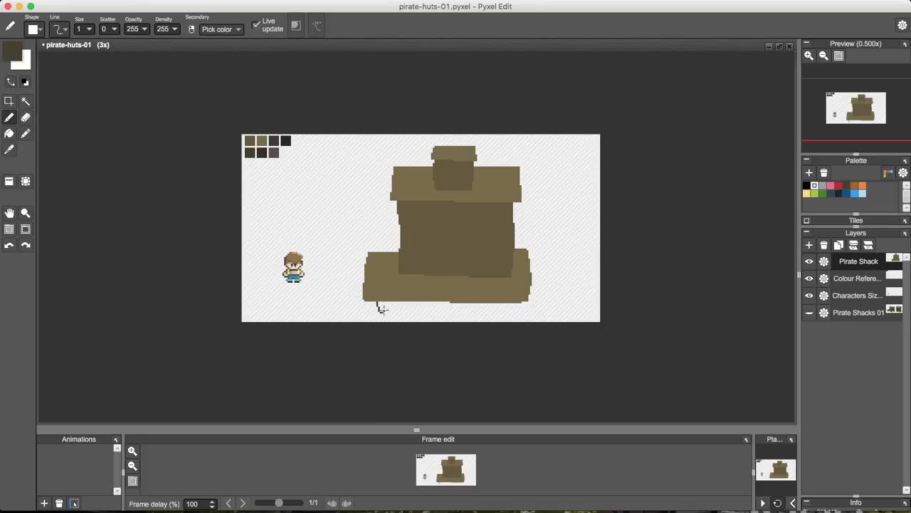
pyautogui.press('f')
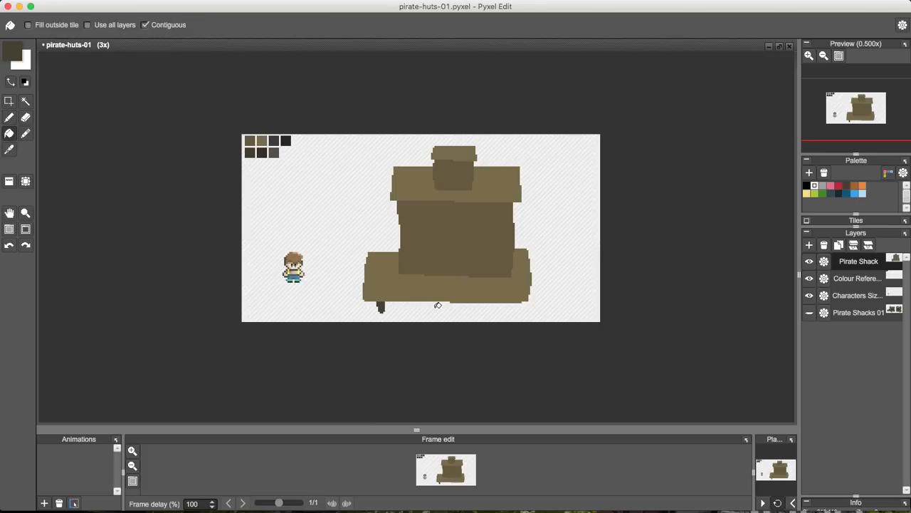
pyautogui.press('b')
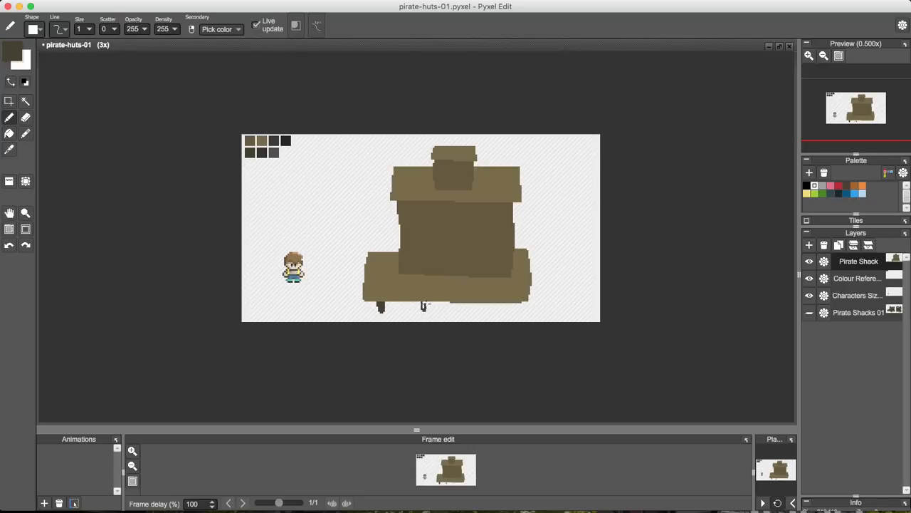
pyautogui.press('f')
pyautogui.click(425, 307)
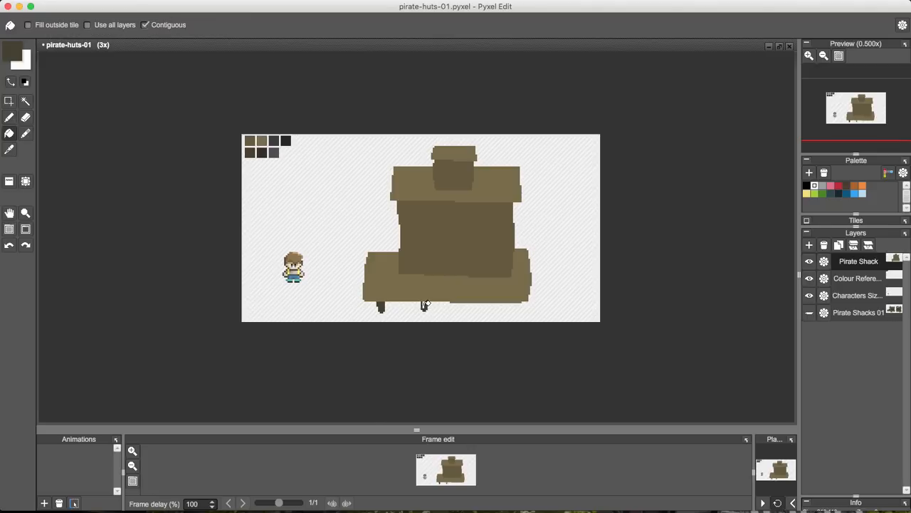
# Draw two more short posts in the same dark brown under the deck's right half and fill them
pyautogui.press('b')
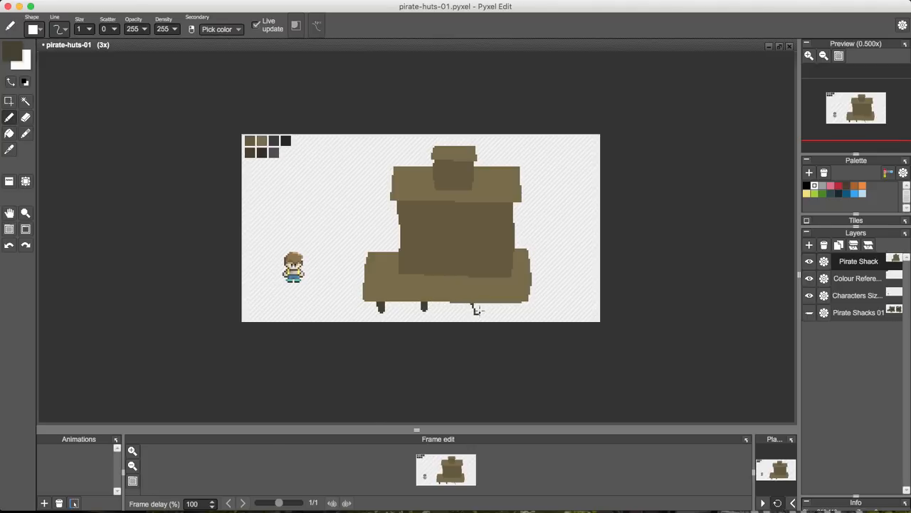
pyautogui.press('f')
pyautogui.click(475, 308)
pyautogui.press('b')
pyautogui.press('f')
pyautogui.click(516, 308)
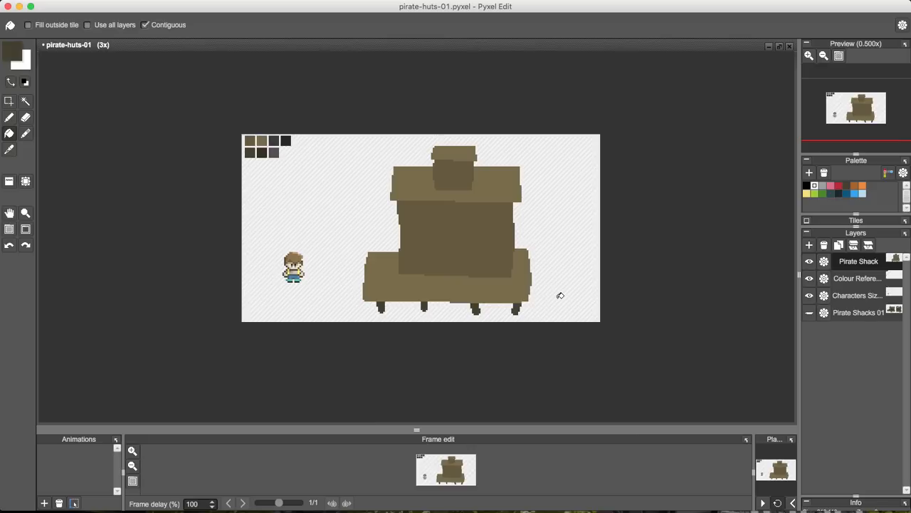
# Pick the deck's lighter brown and view the Pirate Shacks 01 huts without the new shack, restoring the layers and their visibility
pyautogui.press('b')
pyautogui.keyDown('alt'); pyautogui.click(374, 262); pyautogui.keyUp('alt')
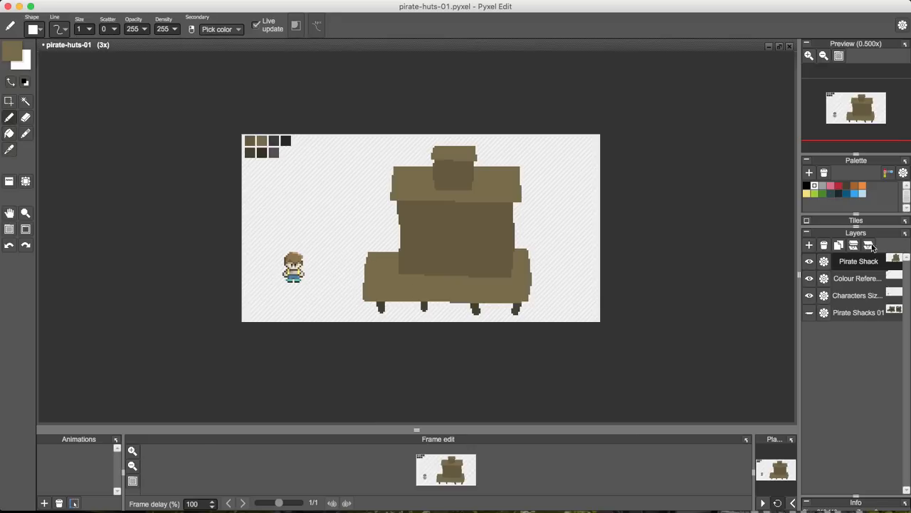
pyautogui.click(810, 314)
pyautogui.click(809, 245)
pyautogui.click(809, 245)
pyautogui.press('super+z')
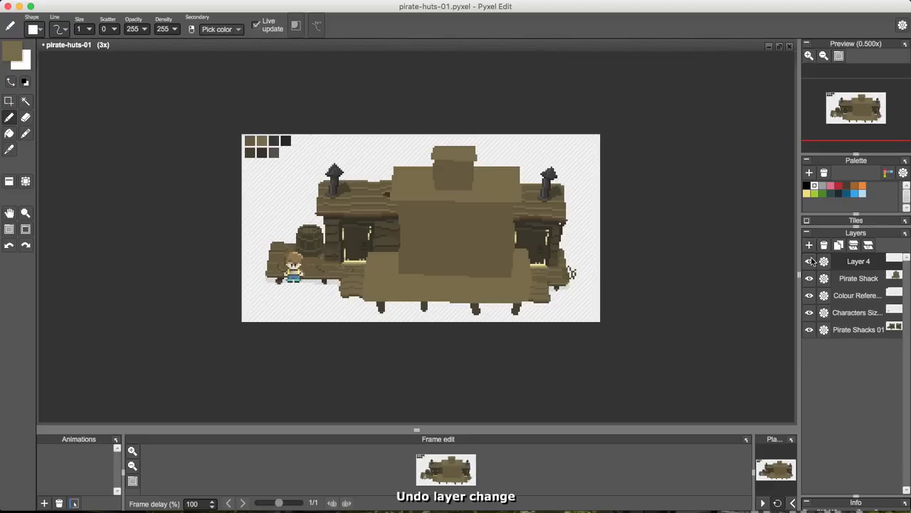
pyautogui.press('super+z')
pyautogui.click(810, 262)
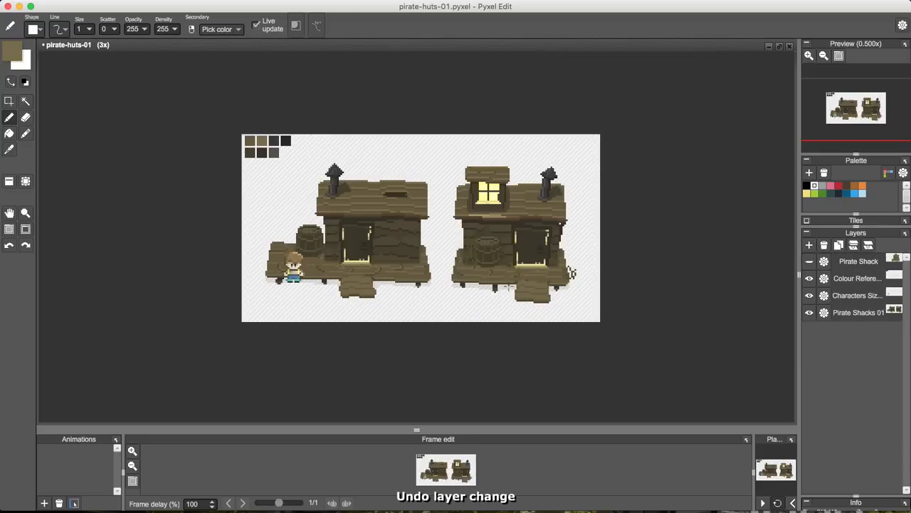
pyautogui.click(810, 262)
pyautogui.click(809, 313)
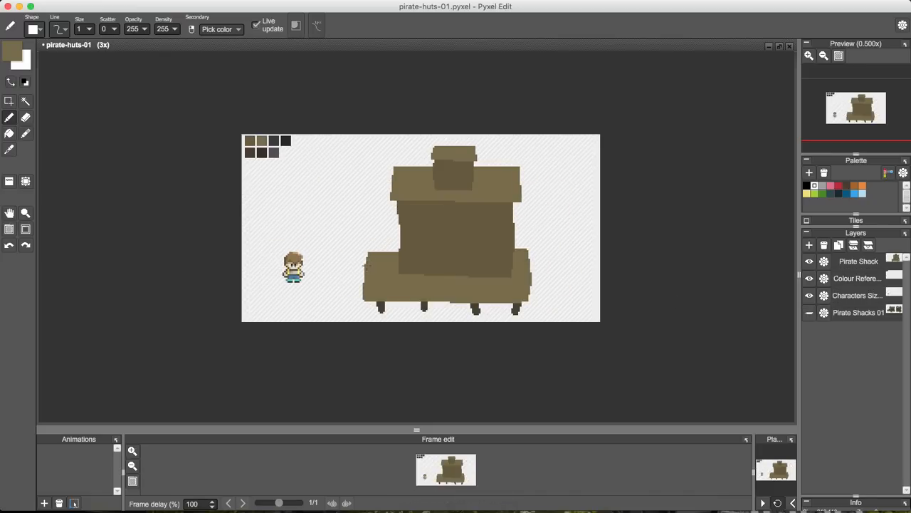
# Outline a ramp sloping down from the deck's left edge in the deck's lighter brown and fill it
pyautogui.rightClick(368, 262)
pyautogui.moveTo(339, 275); pyautogui.dragTo(340, 296)
pyautogui.press('super+z')
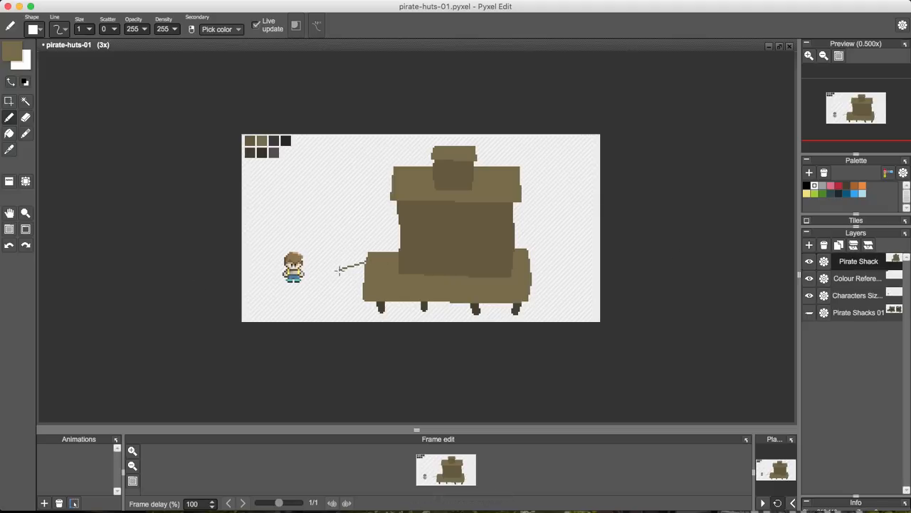
pyautogui.moveTo(340, 271); pyautogui.dragTo(334, 292)
pyautogui.moveTo(334, 294); pyautogui.dragTo(363, 289)
pyautogui.press('f')
pyautogui.click(353, 281)
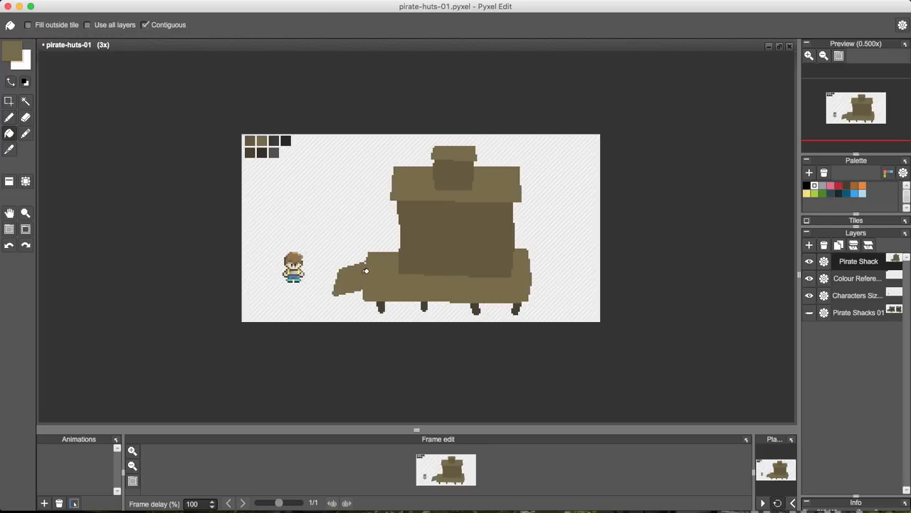
# Extend the ramp's outer end slightly further left and fill the added area in the same brown
pyautogui.press('b')
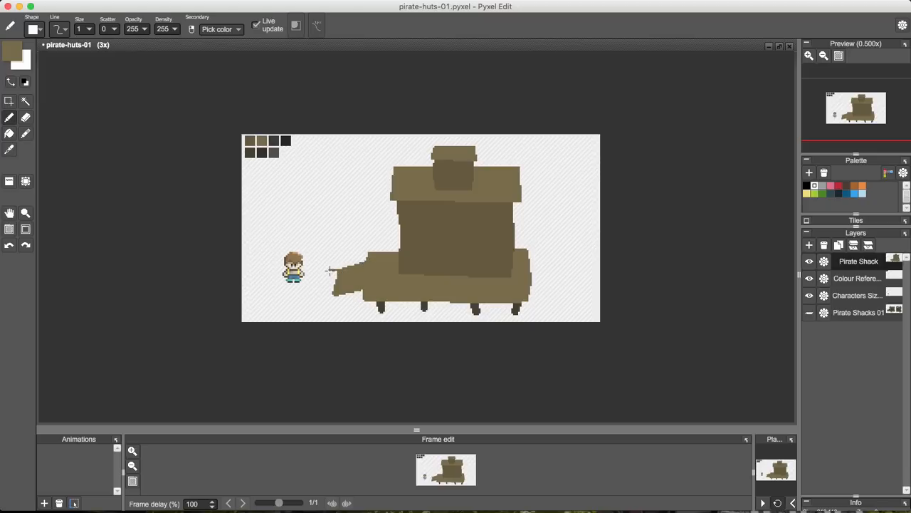
pyautogui.moveTo(330, 269)
pyautogui.mouseDown()
pyautogui.moveTo(328, 295)
pyautogui.moveTo(336, 294)
pyautogui.mouseUp()
pyautogui.press('e')
pyautogui.click(326, 297)
pyautogui.press('b')
pyautogui.press('f')
pyautogui.click(358, 283)
# Trim the ramp's outer end with the eraser and undo the last unwanted stroke
pyautogui.press('e')
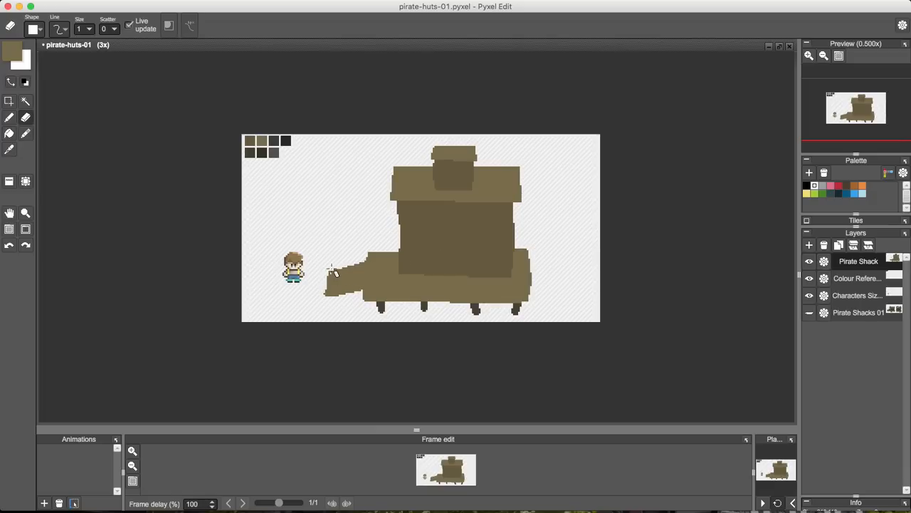
pyautogui.moveTo(328, 291); pyautogui.dragTo(327, 297)
pyautogui.press('super+z')
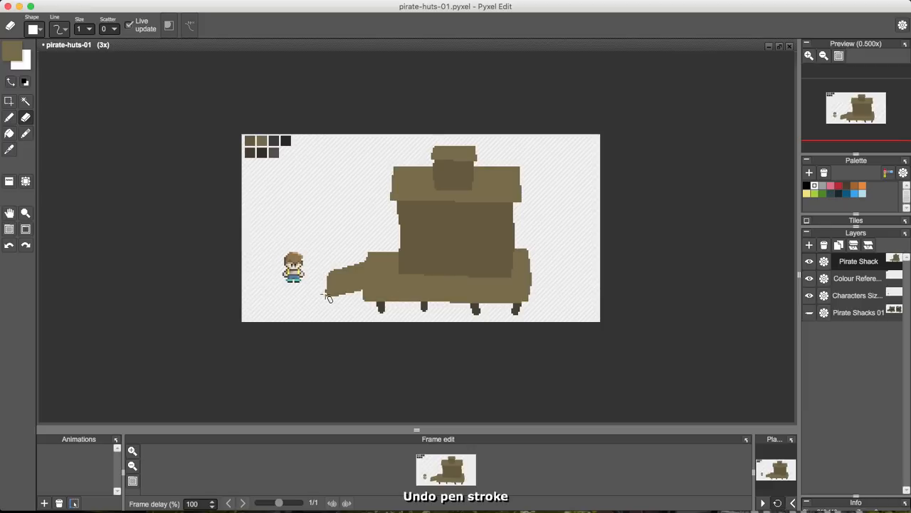
# Compare the new shack's colours and shapes with the existing huts by toggling the Pirate Shack and Pirate Shacks 01 layers
pyautogui.press('b')
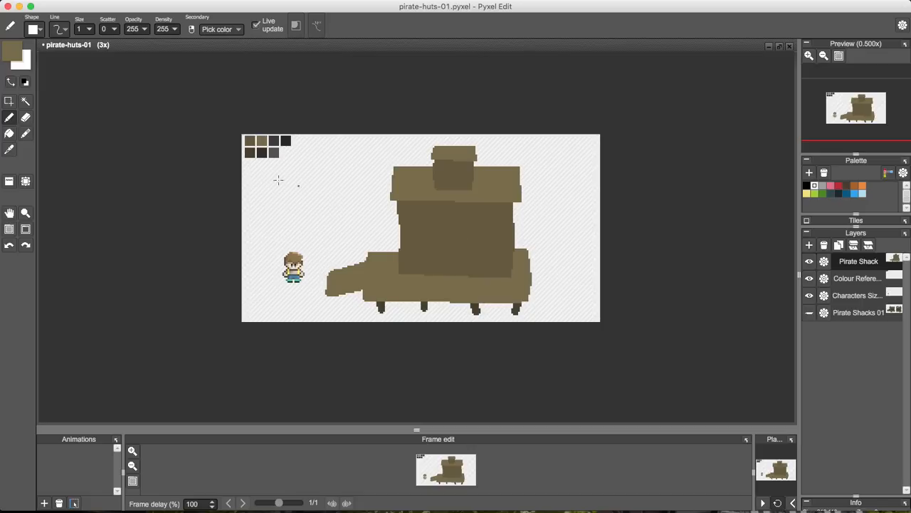
pyautogui.keyDown('alt'); pyautogui.click(262, 151); pyautogui.keyUp('alt')
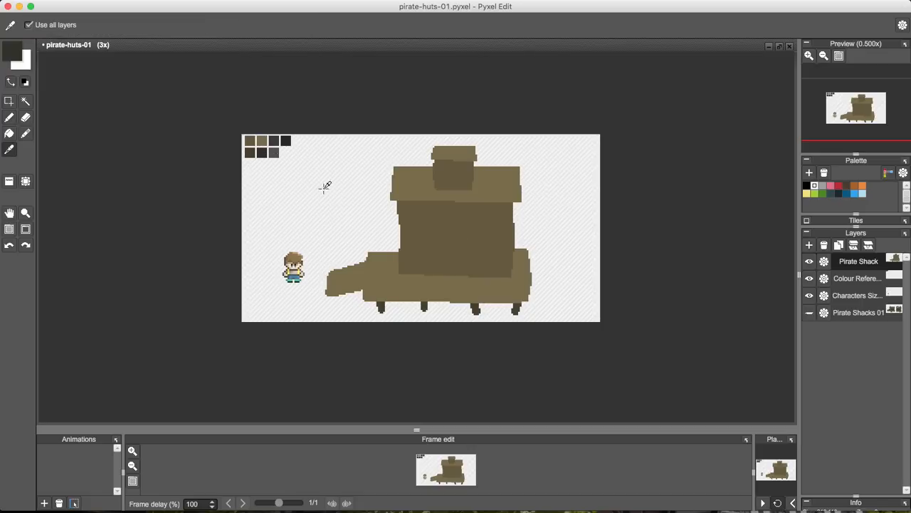
pyautogui.click(809, 312)
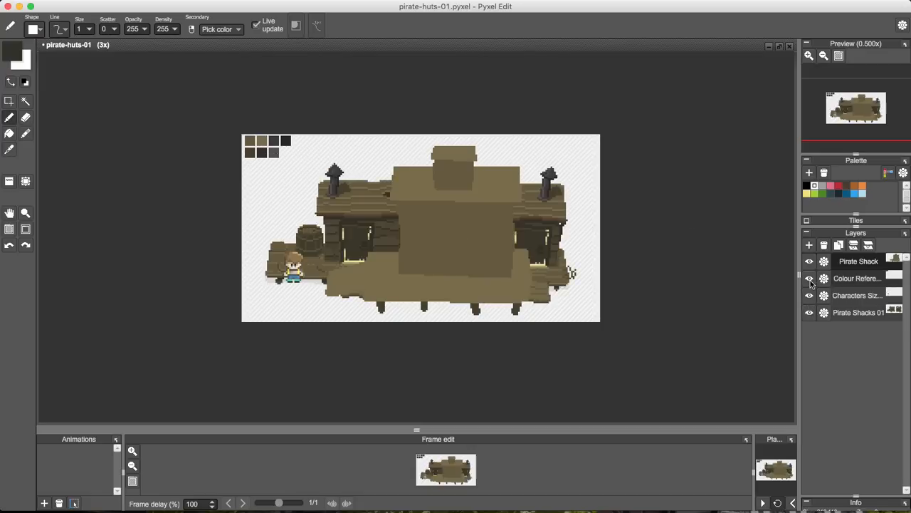
pyautogui.click(809, 261)
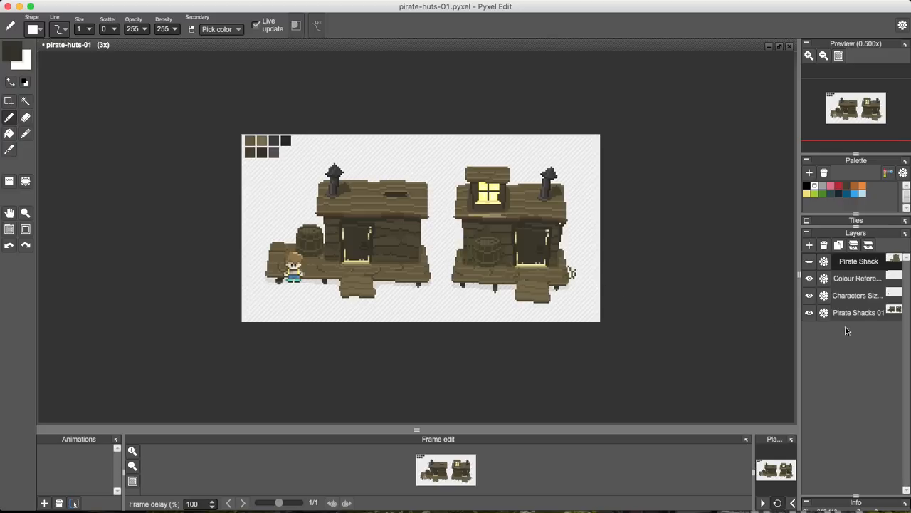
pyautogui.click(809, 262)
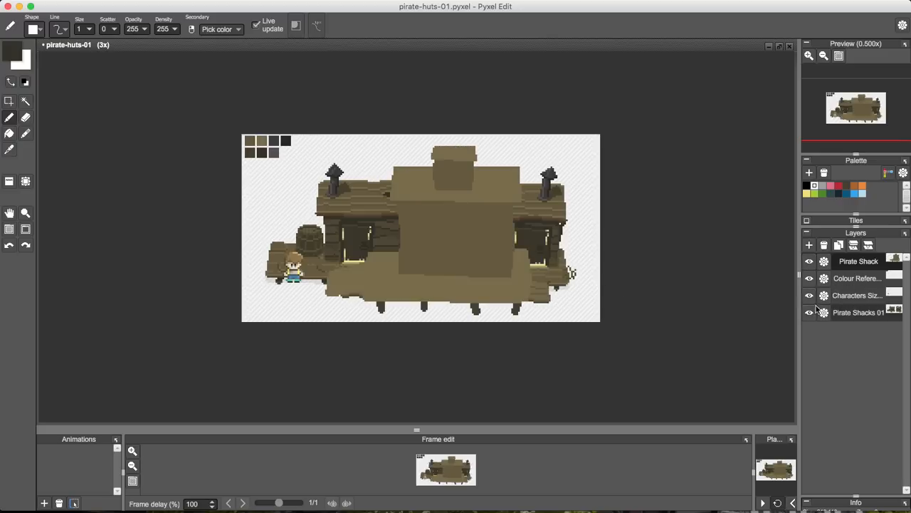
pyautogui.click(810, 313)
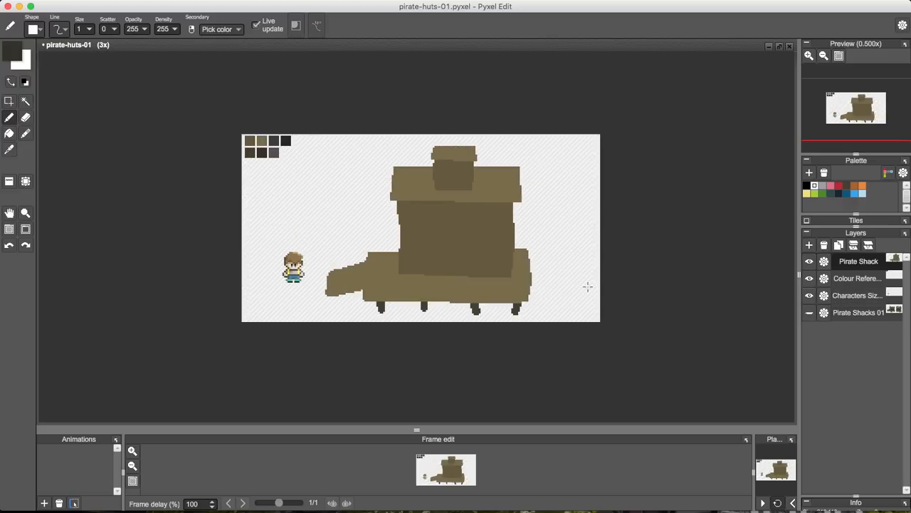
pyautogui.click(810, 261)
pyautogui.click(809, 315)
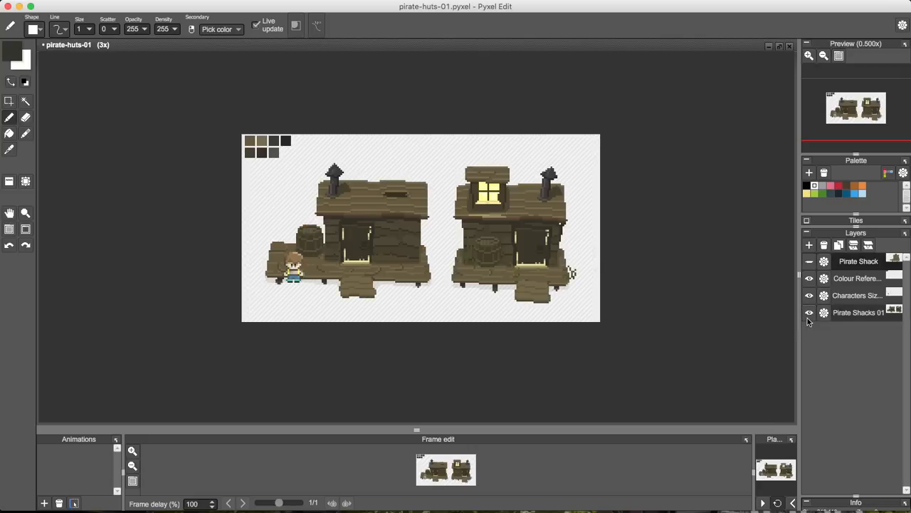
pyautogui.click(810, 262)
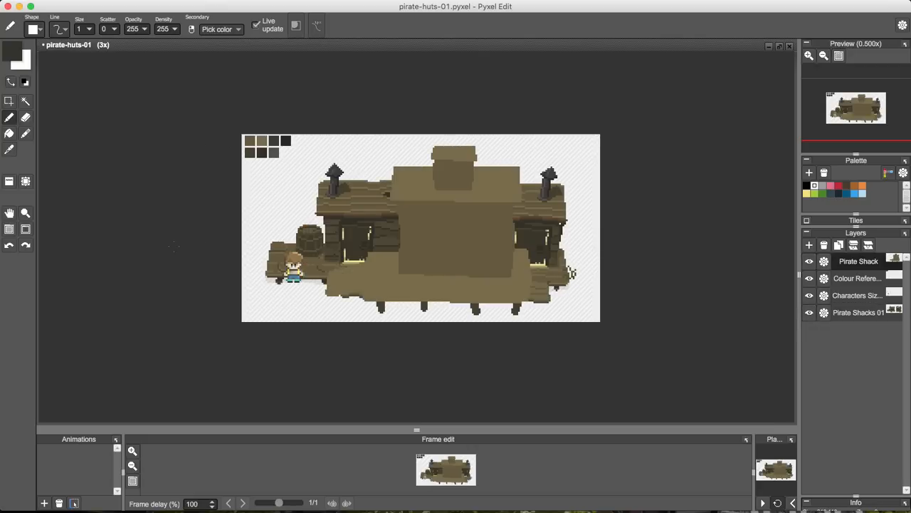
# Try filling the deck with the character's hair brown and with a medium brown from the existing hut, undoing each fill
pyautogui.press('f')
pyautogui.keyDown('alt'); pyautogui.click(289, 254); pyautogui.keyUp('alt')
pyautogui.click(389, 271)
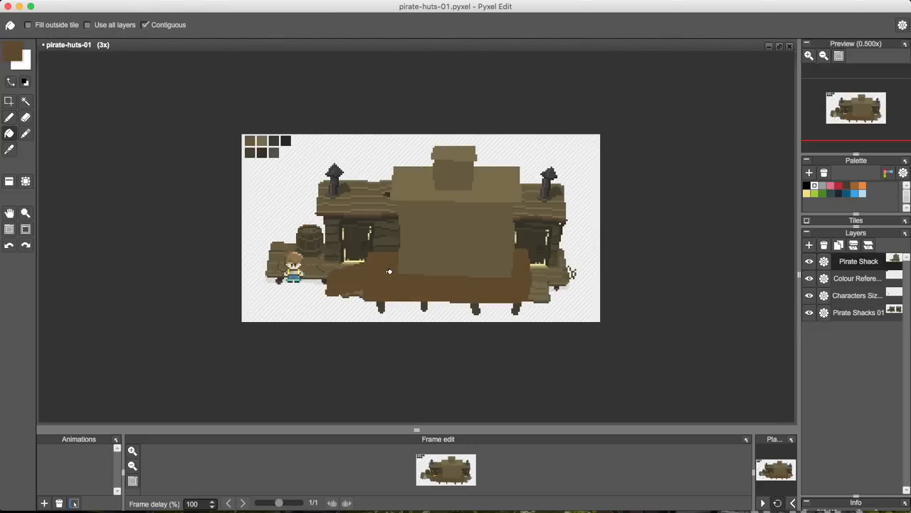
pyautogui.hotkey('ctrl', 'z')
pyautogui.keyDown('alt'); pyautogui.click(279, 253); pyautogui.keyUp('alt')
pyautogui.click(391, 278)
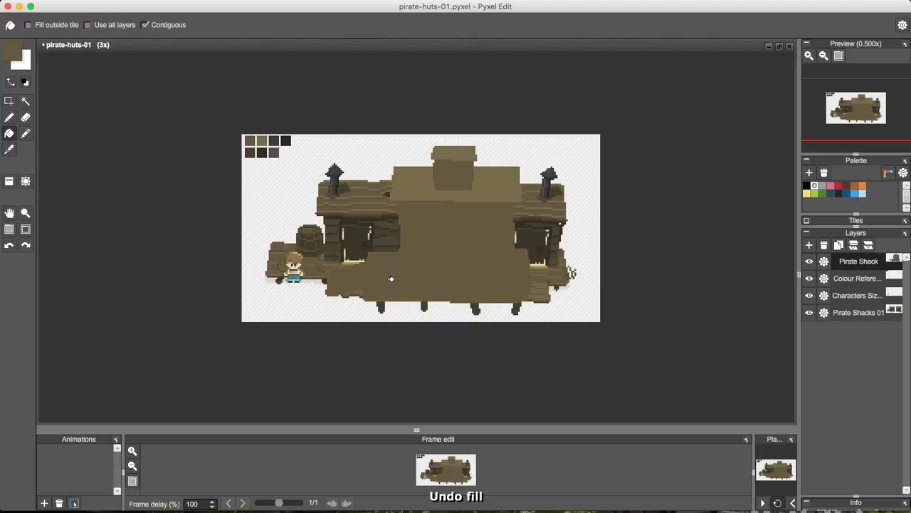
pyautogui.hotkey('ctrl', 'z')
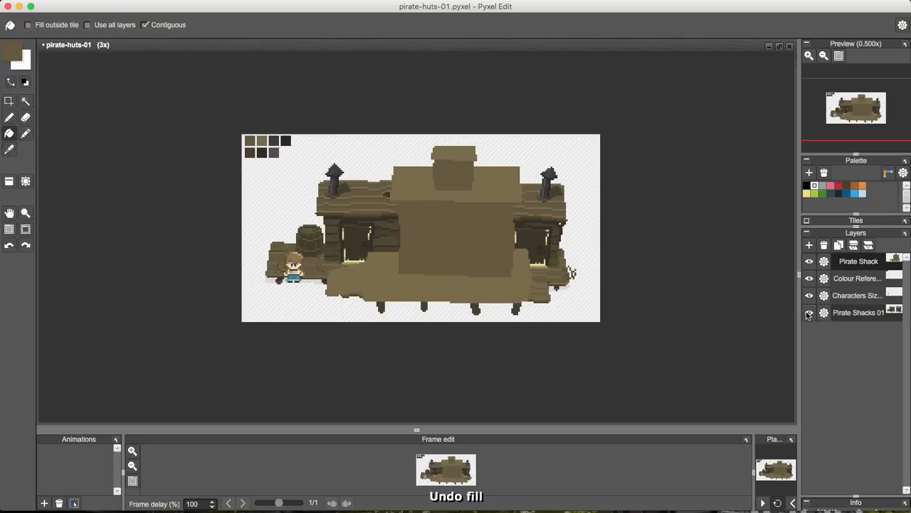
# Fill the shack's main wall with the dark brown from the colour swatches
pyautogui.keyDown('alt'); pyautogui.click(256, 147); pyautogui.keyUp('alt')
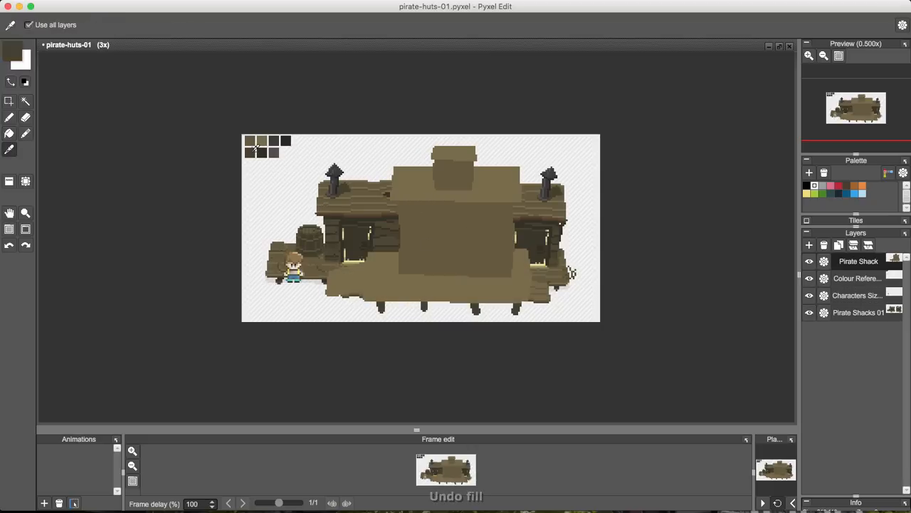
pyautogui.click(466, 235)
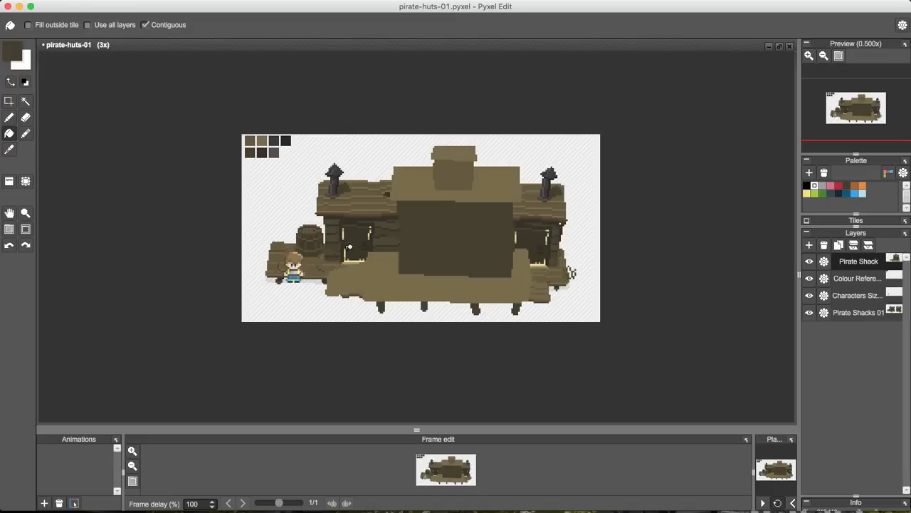
# Fill the shack's deck with the medium brown from the colour swatches and compare it by toggling the Pirate Shacks 01 layer
pyautogui.keyDown('alt'); pyautogui.click(259, 140); pyautogui.keyUp('alt')
pyautogui.click(441, 279)
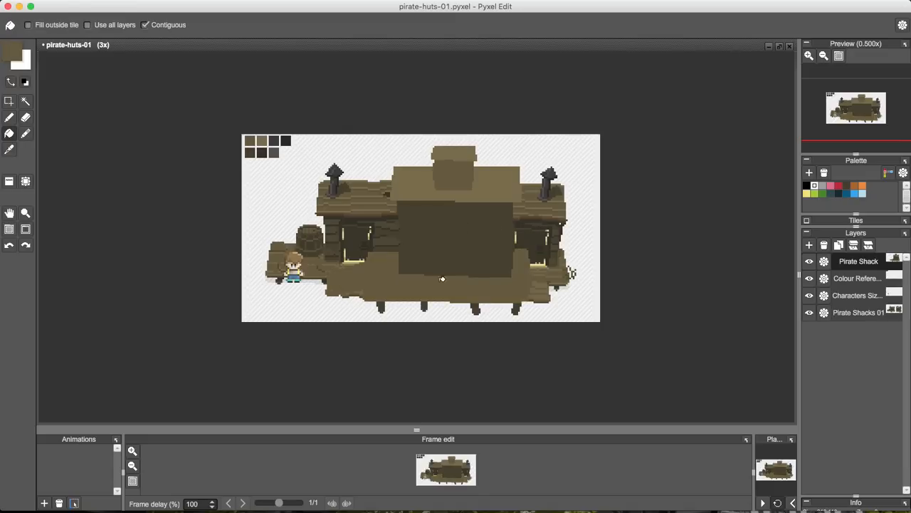
pyautogui.click(809, 312)
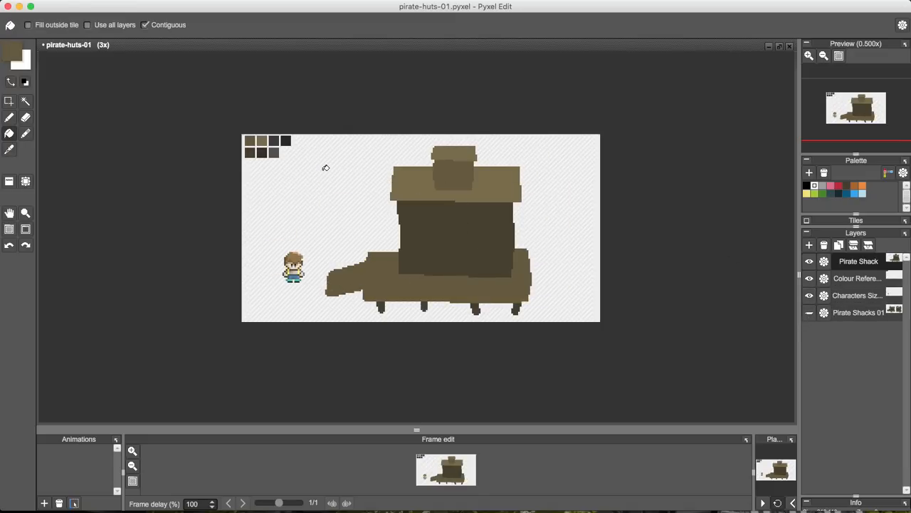
pyautogui.click(809, 313)
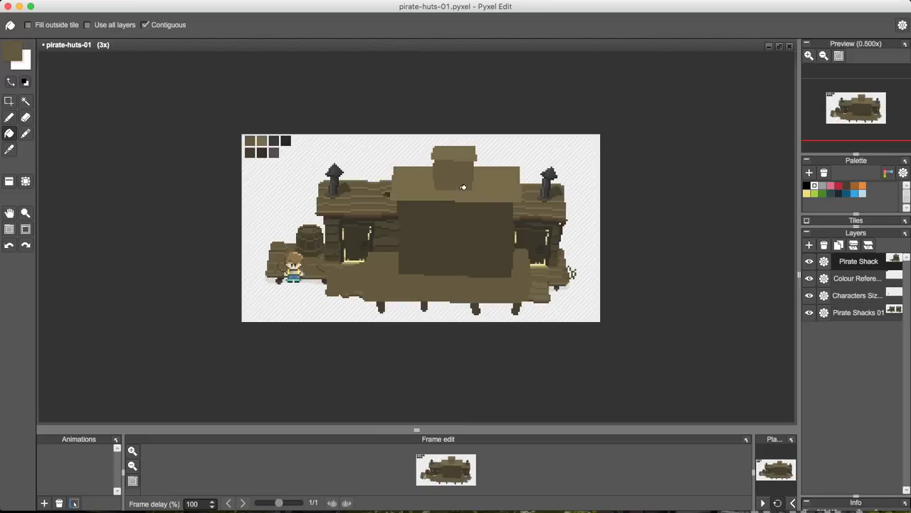
# Try filling the main roof with the deck's medium brown and undo the fill
pyautogui.press('i')
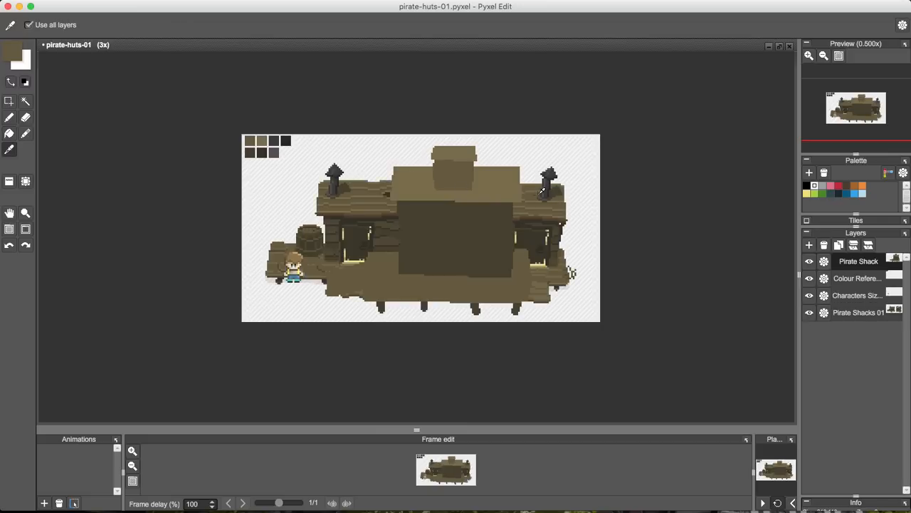
pyautogui.press('f')
pyautogui.click(506, 191)
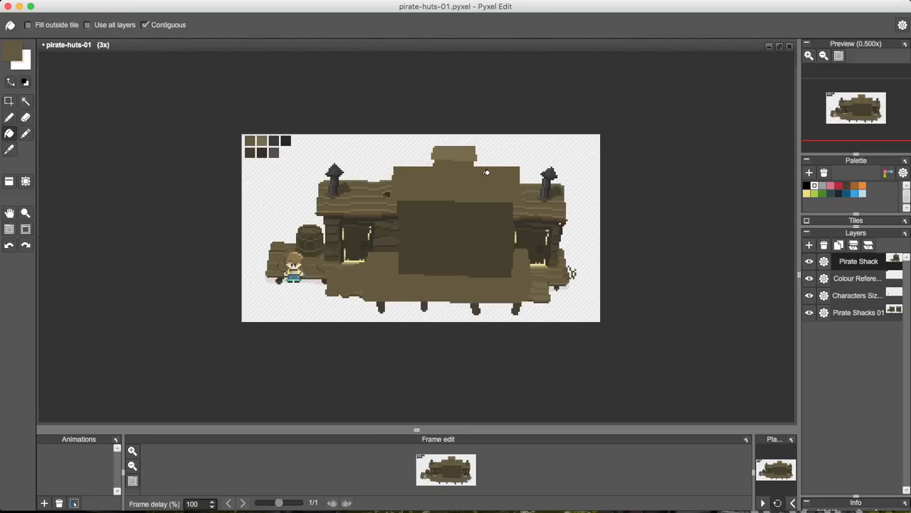
pyautogui.press('super+z')
# Fill the small tower above the roof with the main wall's dark brown
pyautogui.press('i')
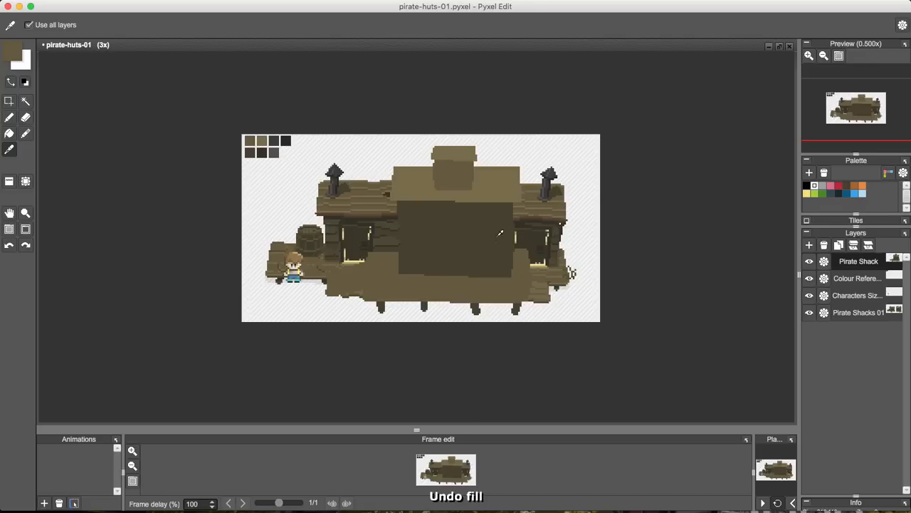
pyautogui.click(494, 224)
pyautogui.press('f')
pyautogui.click(454, 177)
# Fill the main roof and the small upper roof with the same medium brown as the deck
pyautogui.press('i')
pyautogui.click(497, 189)
pyautogui.press('f')
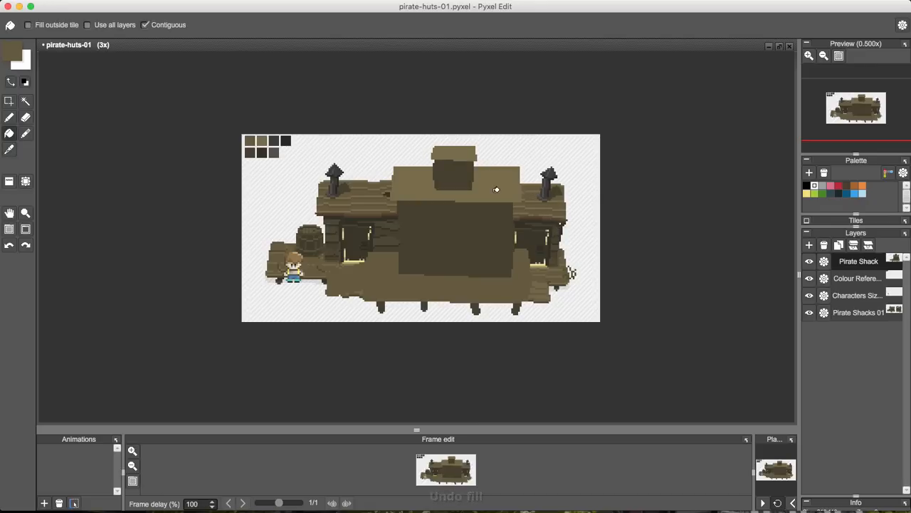
pyautogui.click(496, 190)
pyautogui.press('i')
pyautogui.press('f')
pyautogui.click(471, 153)
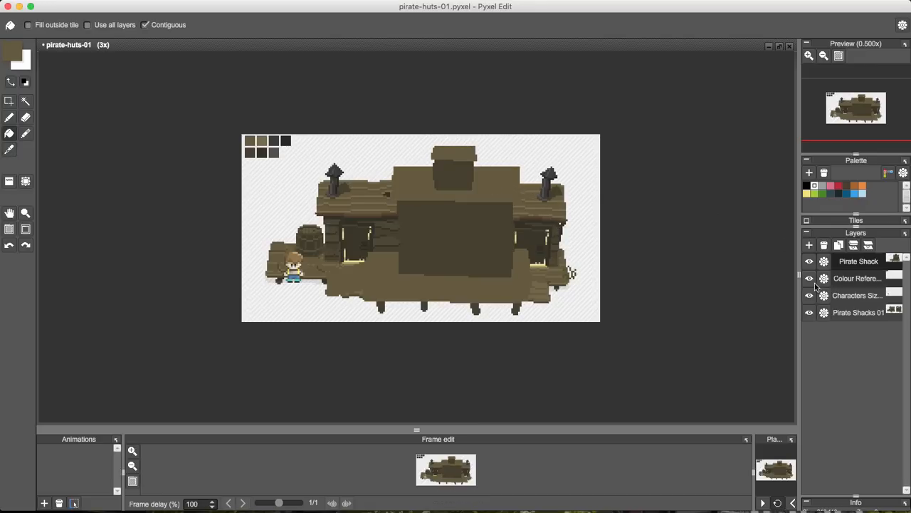
# Hide the Pirate Shacks 01 layer and draw a light brown highlight along the deck's lower front edge, undoing the stray mark
pyautogui.click(809, 312)
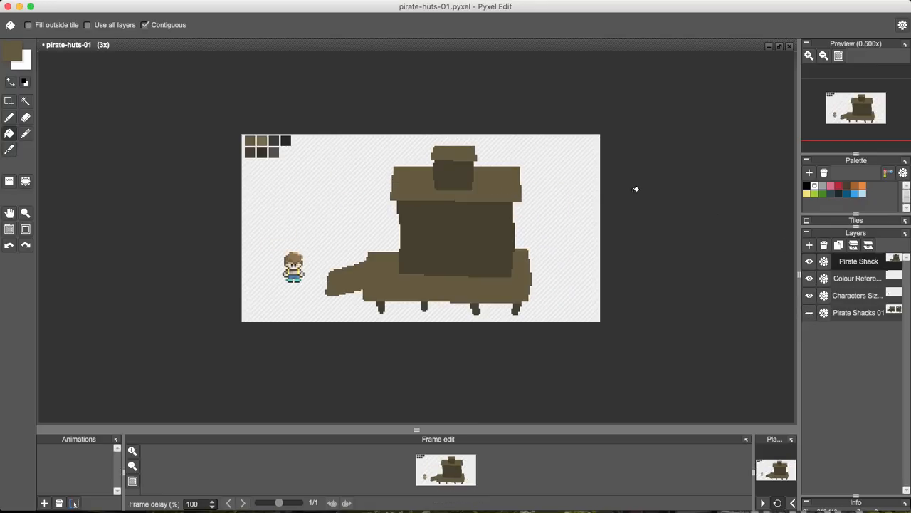
pyautogui.keyDown('alt'); pyautogui.click(265, 140); pyautogui.keyUp('alt')
pyautogui.press('b')
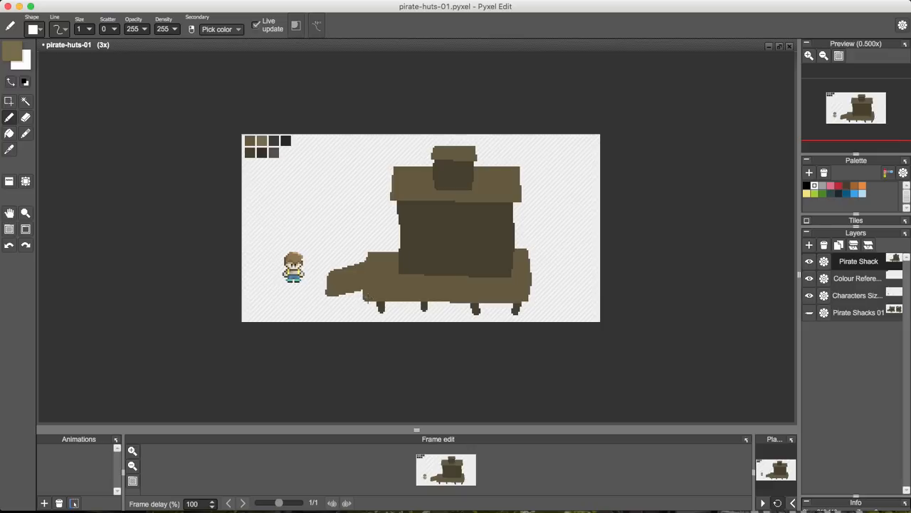
pyautogui.moveTo(364, 299); pyautogui.dragTo(528, 301)
pyautogui.rightClick(529, 282)
pyautogui.rightClick(530, 289)
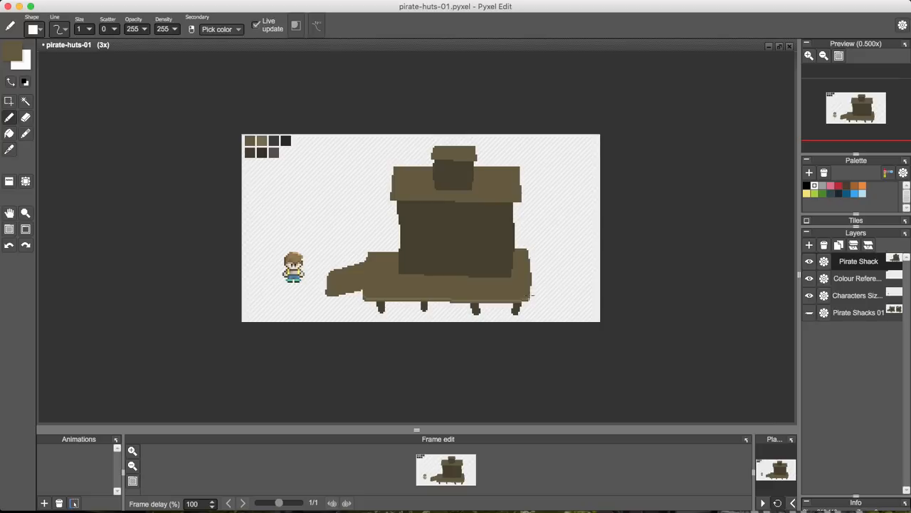
pyautogui.rightClick(528, 293)
pyautogui.rightClick(531, 299)
pyautogui.rightClick(429, 295)
pyautogui.press('super+z')
# Draw light brown highlight lines along the lower edges of the main roof and the small upper roof
pyautogui.press('e')
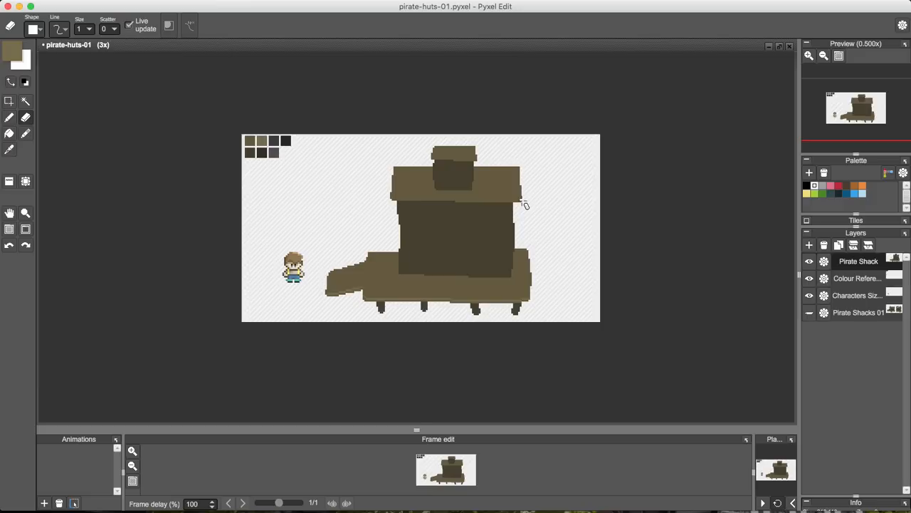
pyautogui.press('b')
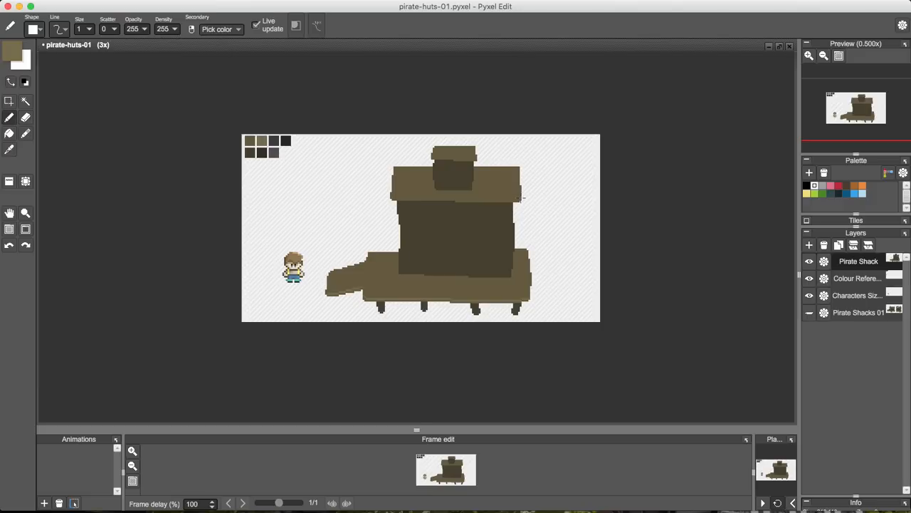
pyautogui.moveTo(520, 201); pyautogui.dragTo(391, 198)
# Trim the bottom of the main wall by drawing a new edge and filling below it with the deck's medium brown
pyautogui.press('i')
pyautogui.click(262, 152)
pyautogui.press('b')
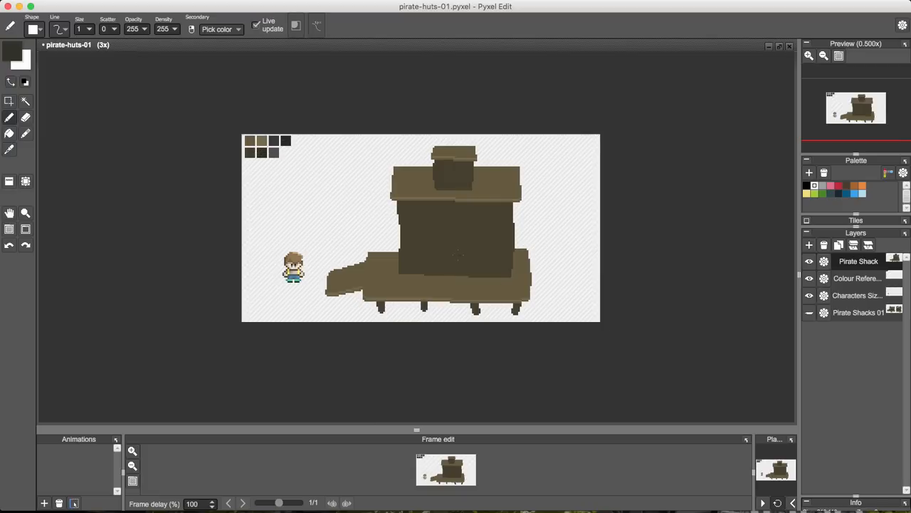
pyautogui.keyDown('alt'); pyautogui.click(409, 279); pyautogui.keyUp('alt')
pyautogui.moveTo(402, 272); pyautogui.dragTo(490, 272)
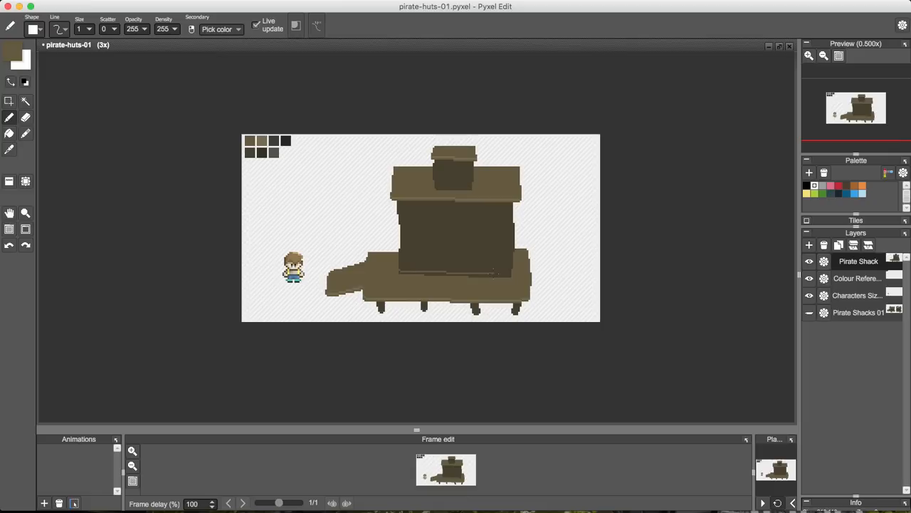
pyautogui.press('f')
pyautogui.click(500, 274)
pyautogui.press('b')
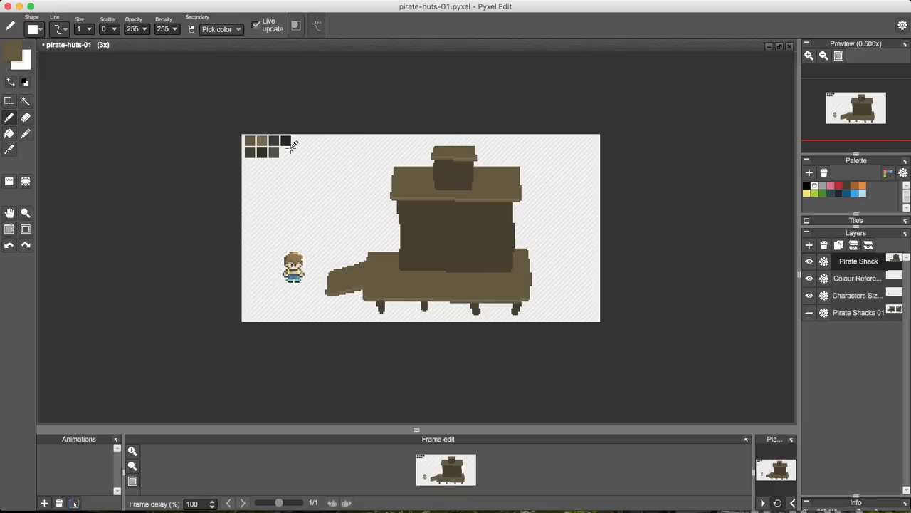
# Outline a door frame on the right half of the main wall in the very dark brown from the swatches
pyautogui.keyDown('alt'); pyautogui.click(261, 151); pyautogui.keyUp('alt')
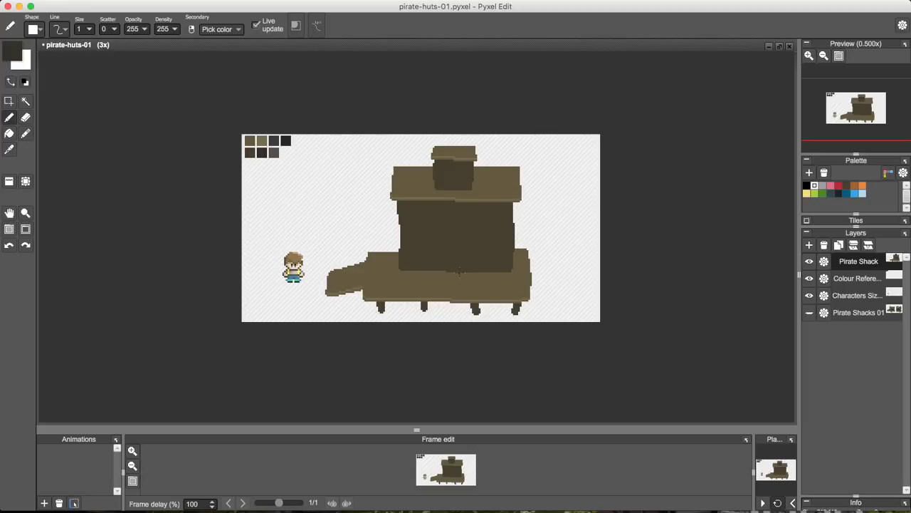
pyautogui.moveTo(459, 271)
pyautogui.mouseDown()
pyautogui.moveTo(456, 220)
pyautogui.moveTo(499, 219)
pyautogui.moveTo(458, 218)
pyautogui.mouseUp()
pyautogui.moveTo(495, 243); pyautogui.dragTo(498, 274)
pyautogui.moveTo(494, 251); pyautogui.dragTo(494, 262)
pyautogui.moveTo(491, 224)
pyautogui.mouseDown()
pyautogui.moveTo(460, 222)
pyautogui.moveTo(463, 260)
pyautogui.mouseUp()
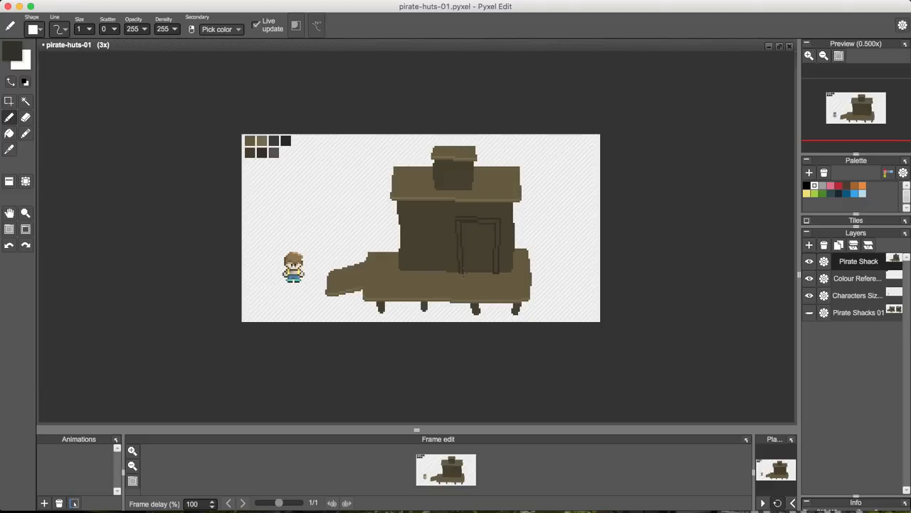
# Fill the door frame's left post and top beam with the very dark brown
pyautogui.press('f')
pyautogui.click(460, 265)
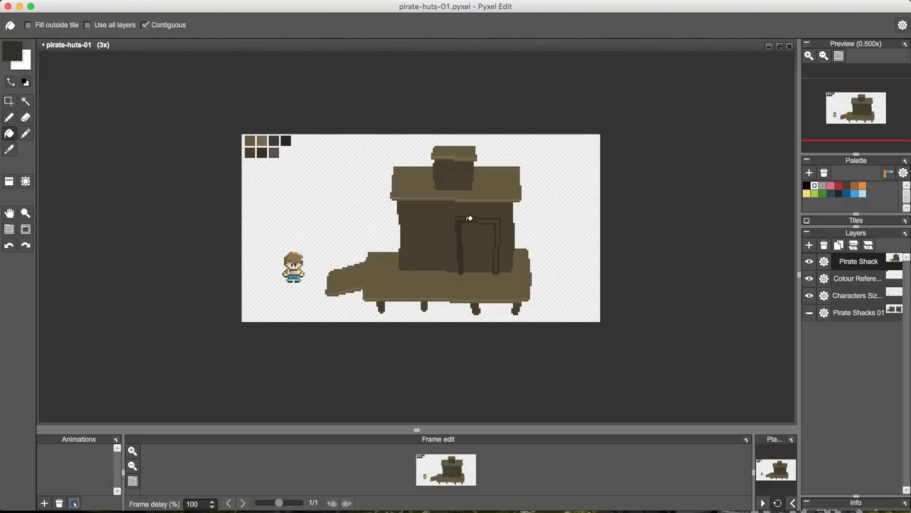
pyautogui.click(490, 220)
pyautogui.press('b')
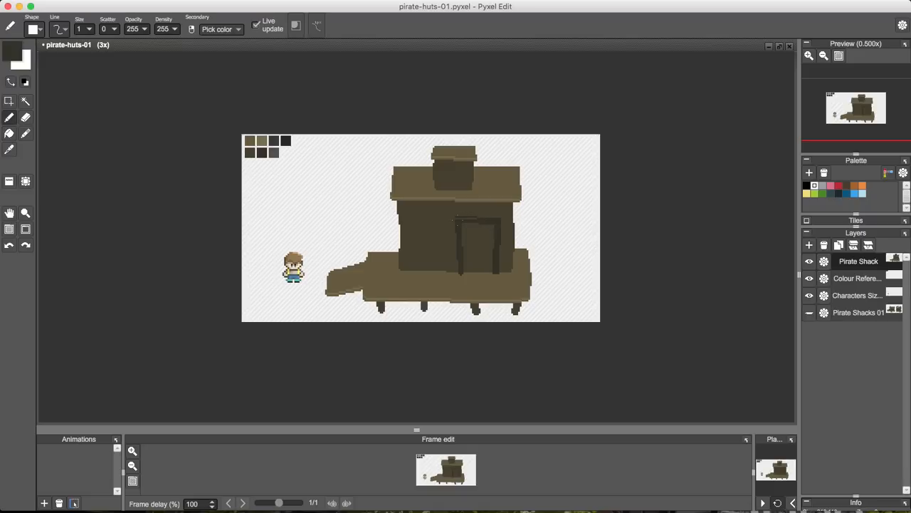
pyautogui.press('f')
pyautogui.click(465, 218)
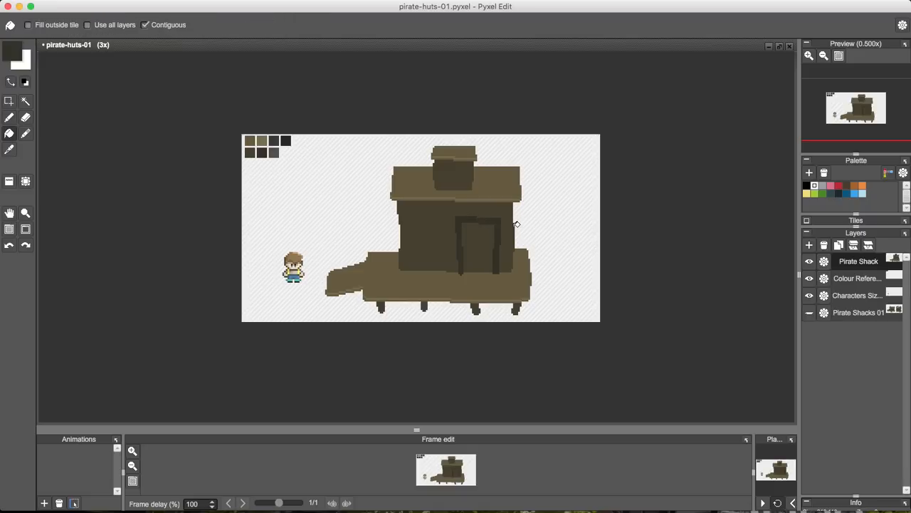
# Select the left part of the door frame and move it two pixels to the left
pyautogui.press('b')
pyautogui.press('s')
pyautogui.moveTo(451, 212); pyautogui.dragTo(489, 281)
pyautogui.press('Left')
pyautogui.press('Left')
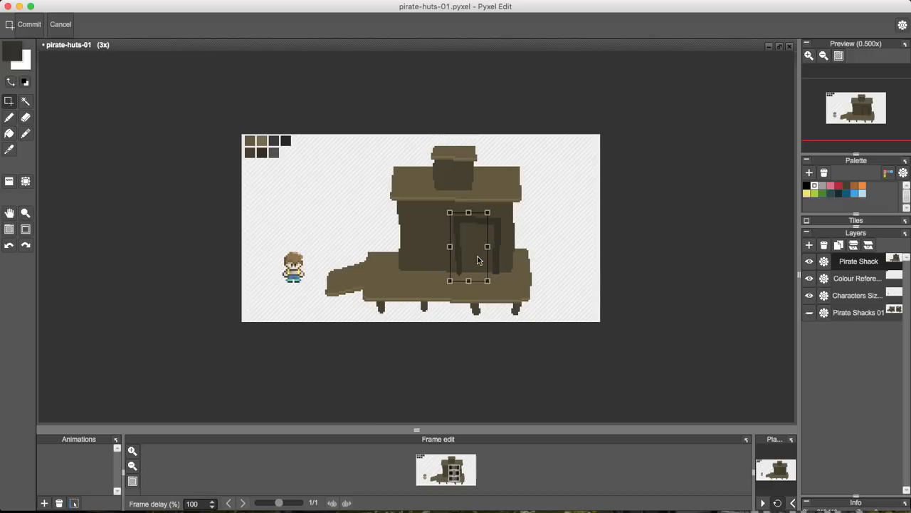
pyautogui.press('Return')
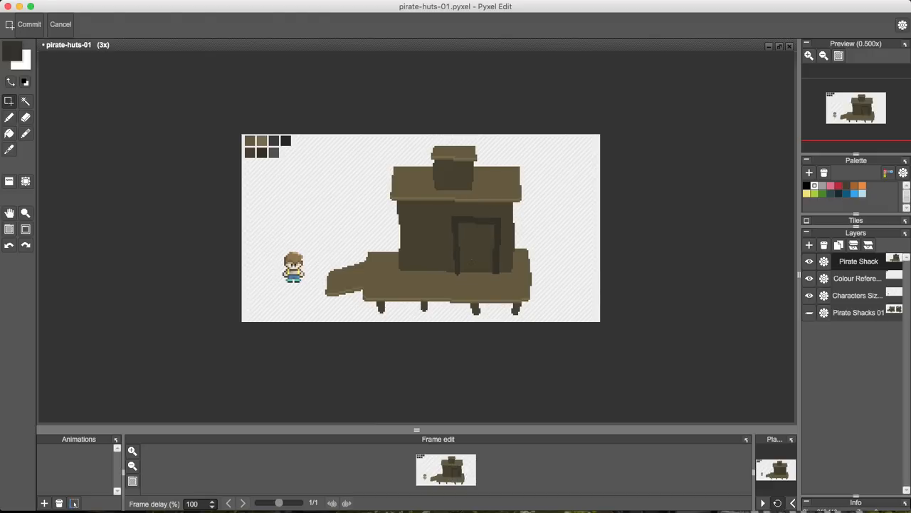
pyautogui.press('b')
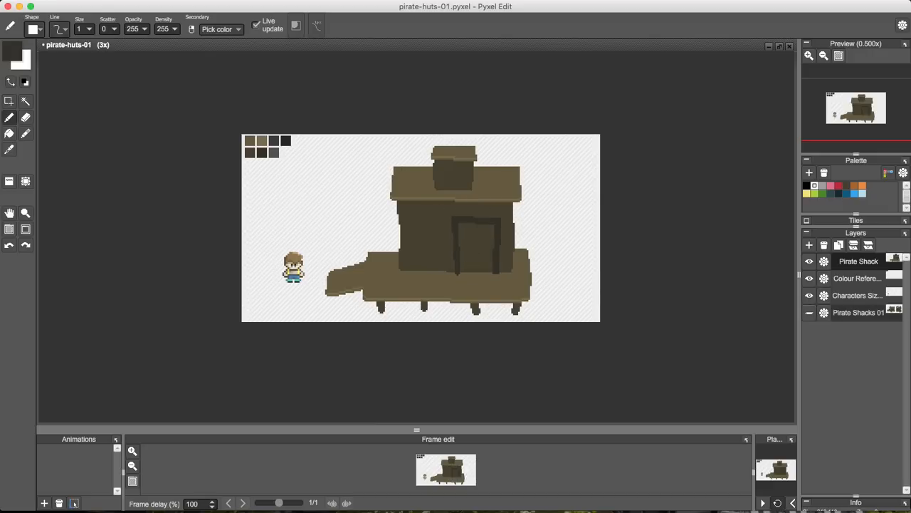
# Fill the door opening with a sampled dark brown slightly lighter than the frame, showing the Pirate Shacks 01 layer only for reference
pyautogui.click(809, 313)
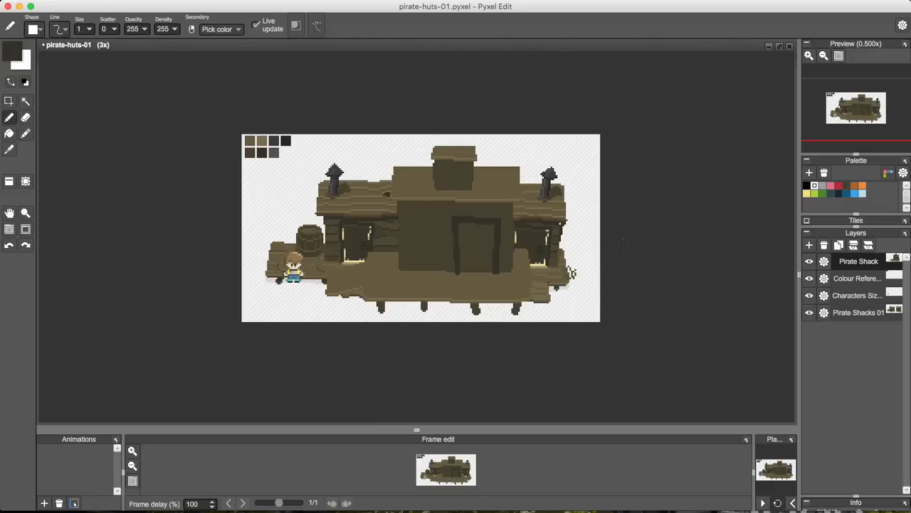
pyautogui.keyDown('alt'); pyautogui.click(497, 233); pyautogui.keyUp('alt')
pyautogui.press('f')
pyautogui.click(481, 234)
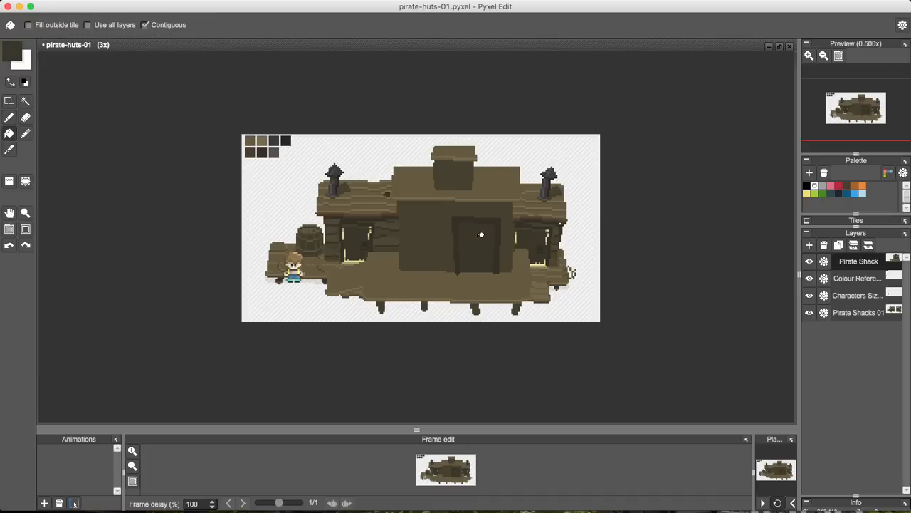
pyautogui.click(809, 312)
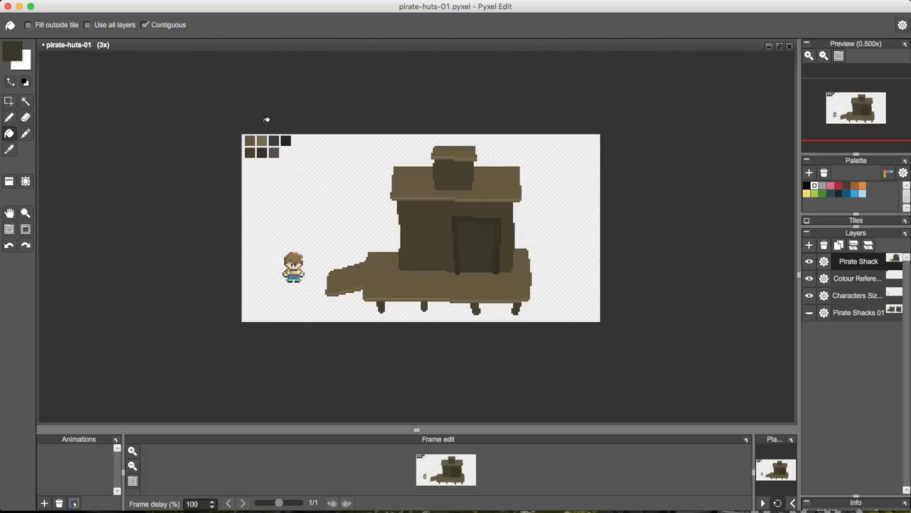
# Line the door's inner edge with dark brown and roughen the surrounding frame with its very dark brown
pyautogui.press('alt')
pyautogui.keyDown('alt'); pyautogui.click(249, 140); pyautogui.keyUp('alt')
pyautogui.press('b')
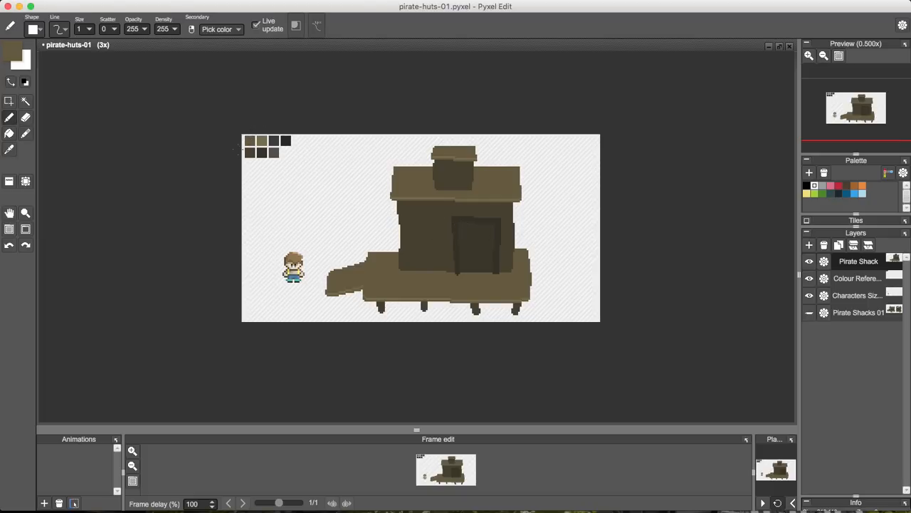
pyautogui.keyDown('alt'); pyautogui.click(250, 151); pyautogui.keyUp('alt')
pyautogui.keyDown('alt'); pyautogui.click(461, 262); pyautogui.keyUp('alt')
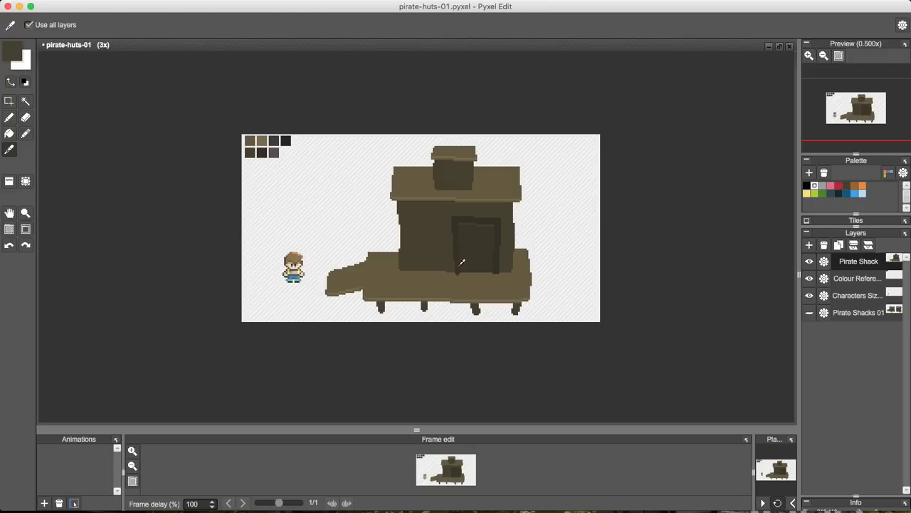
pyautogui.click(496, 275)
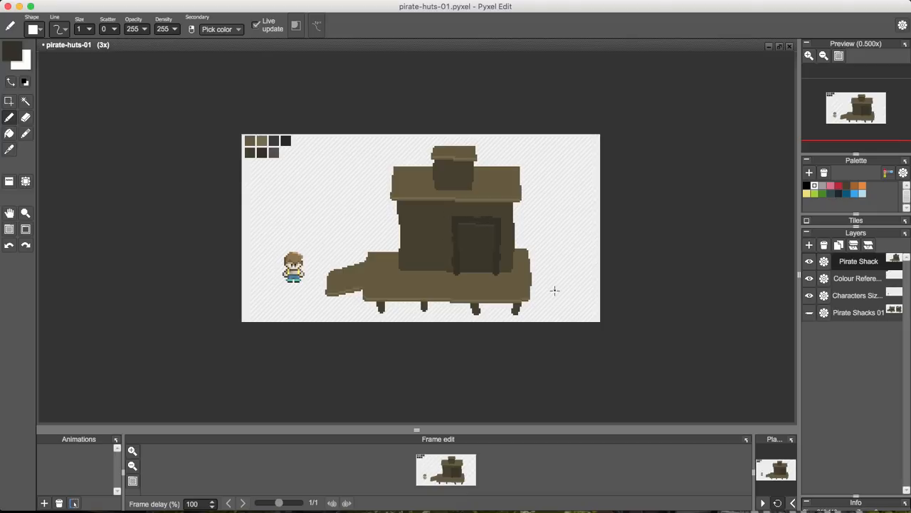
pyautogui.press('i')
pyautogui.click(482, 223)
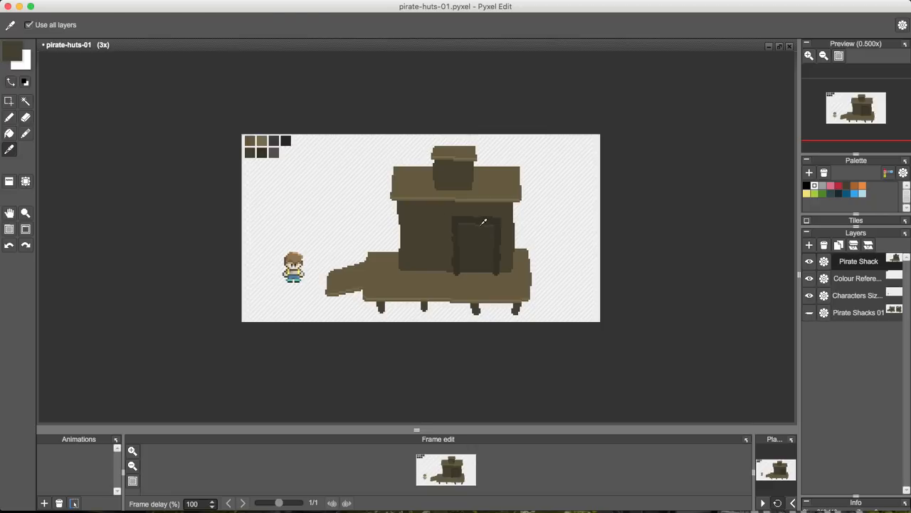
pyautogui.press('b')
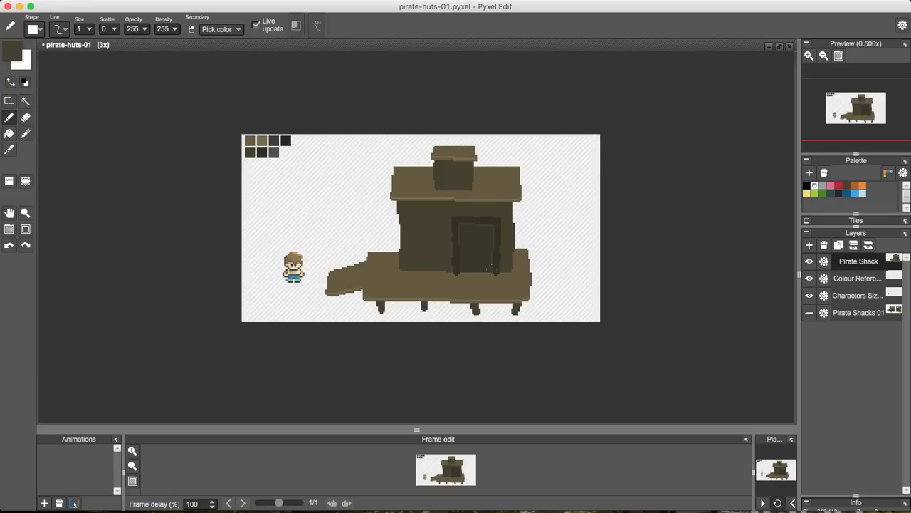
# Check against the Pirate Shacks 01 layer and draw dark brown lines along the top edges of both roofs and the deck
pyautogui.click(809, 314)
pyautogui.click(809, 314)
pyautogui.press('alt')
pyautogui.moveTo(395, 168); pyautogui.dragTo(520, 167)
pyautogui.moveTo(438, 146); pyautogui.dragTo(473, 146)
pyautogui.moveTo(371, 253); pyautogui.dragTo(397, 251)
pyautogui.moveTo(515, 250); pyautogui.dragTo(524, 248)
# Draw a light brown line where the ramp meets the deck and undo the stroke
pyautogui.keyDown('alt'); pyautogui.click(263, 141); pyautogui.keyUp('alt')
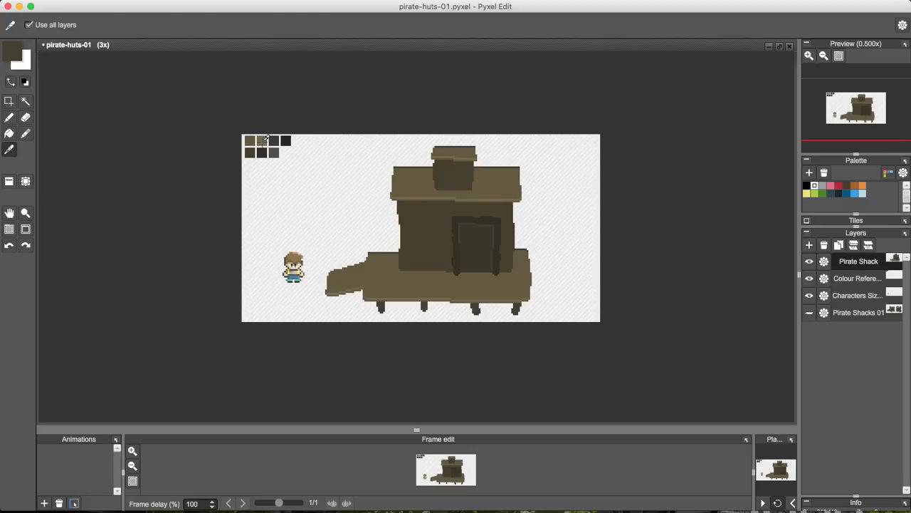
pyautogui.moveTo(366, 262); pyautogui.dragTo(365, 281)
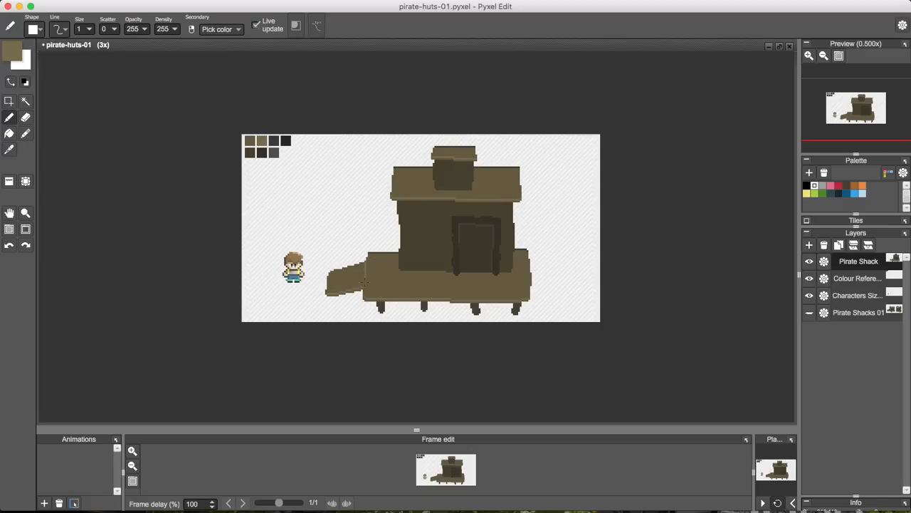
pyautogui.hotkey('ctrl', 'z')
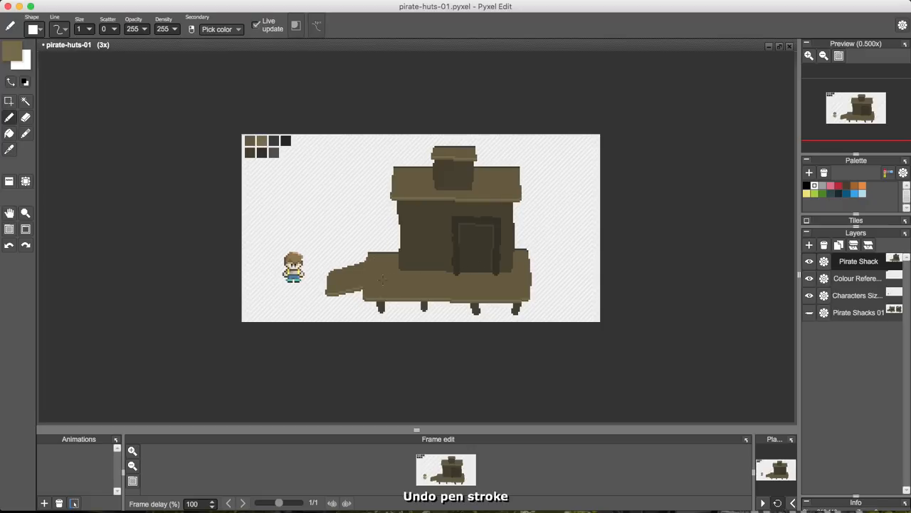
# Try a line in the legs' dark brown where the ramp meets the deck and undo the stroke
pyautogui.keyDown('alt'); pyautogui.click(255, 140); pyautogui.keyUp('alt')
pyautogui.keyDown('alt'); pyautogui.click(381, 306); pyautogui.keyUp('alt')
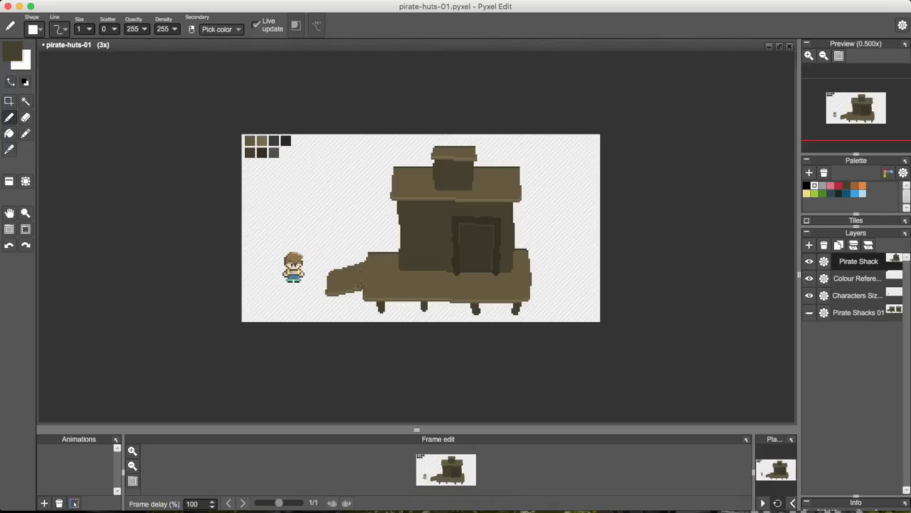
pyautogui.moveTo(361, 282); pyautogui.dragTo(365, 261)
pyautogui.press('super+z')
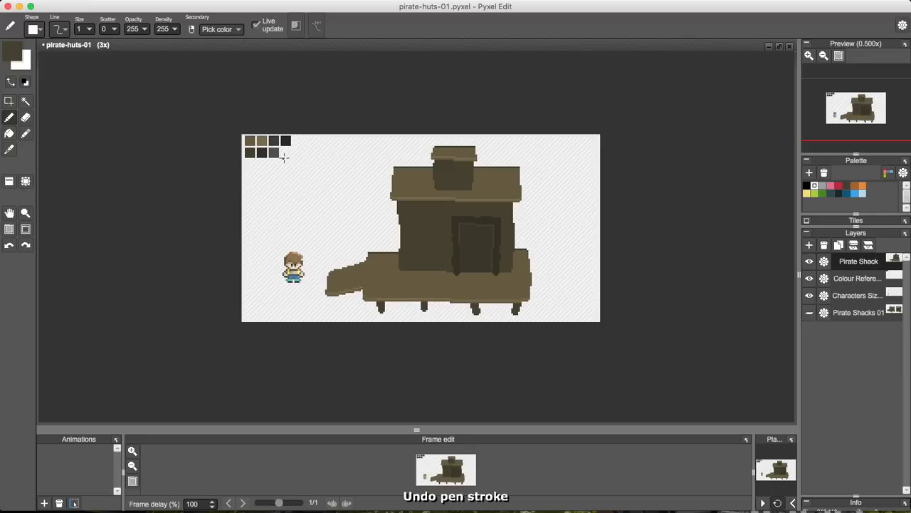
pyautogui.doubleClick(132, 29)
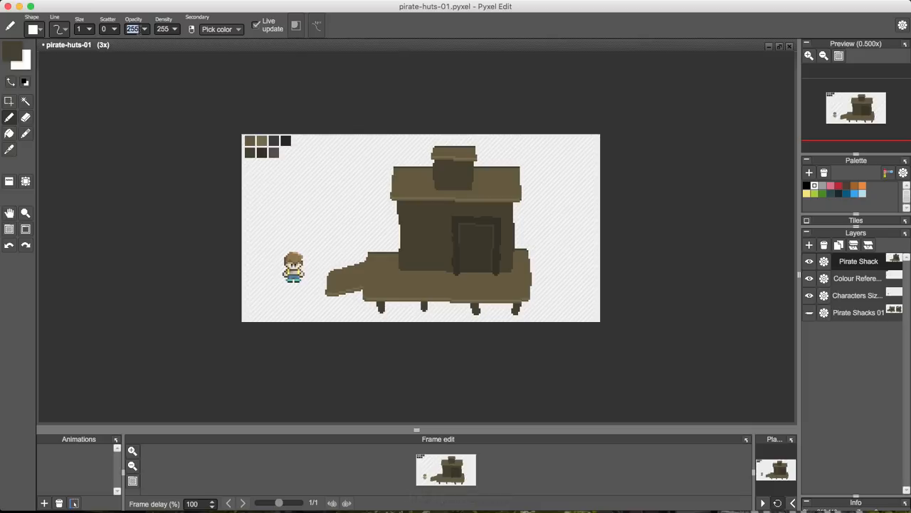
pyautogui.click(186, 91)
# Sample the deck's brown and mix a slightly darker foreground colour, hex ff5f553b
pyautogui.press('i')
pyautogui.press('b')
pyautogui.keyDown('alt'); pyautogui.click(366, 264); pyautogui.keyUp('alt')
pyautogui.press('alt')
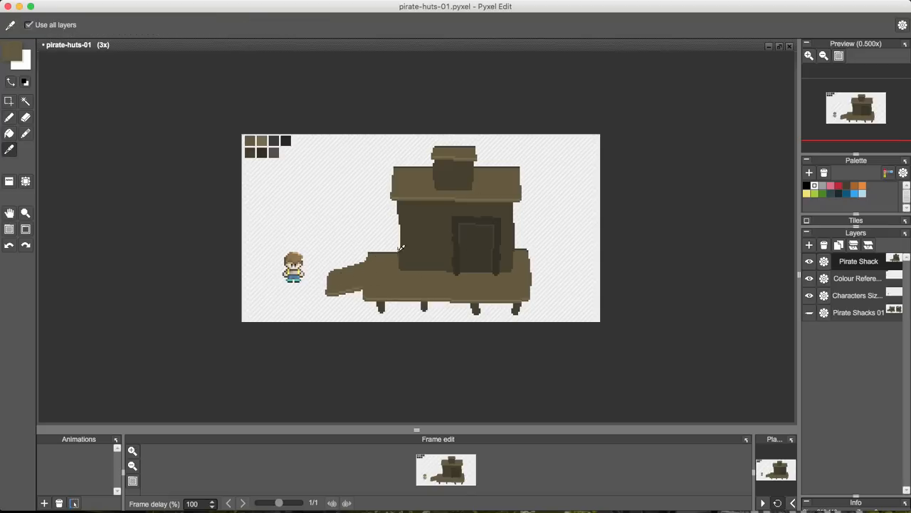
pyautogui.click(12, 51)
pyautogui.moveTo(91, 131); pyautogui.dragTo(92, 126)
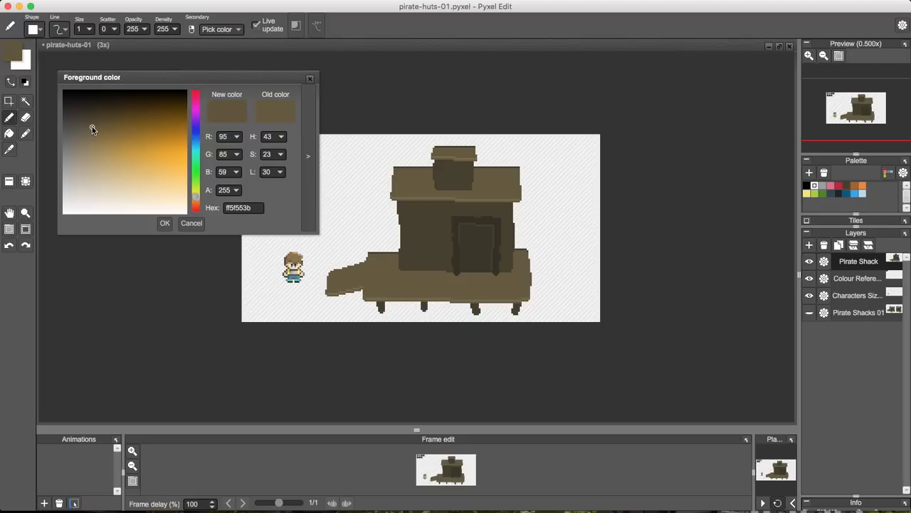
pyautogui.click(163, 224)
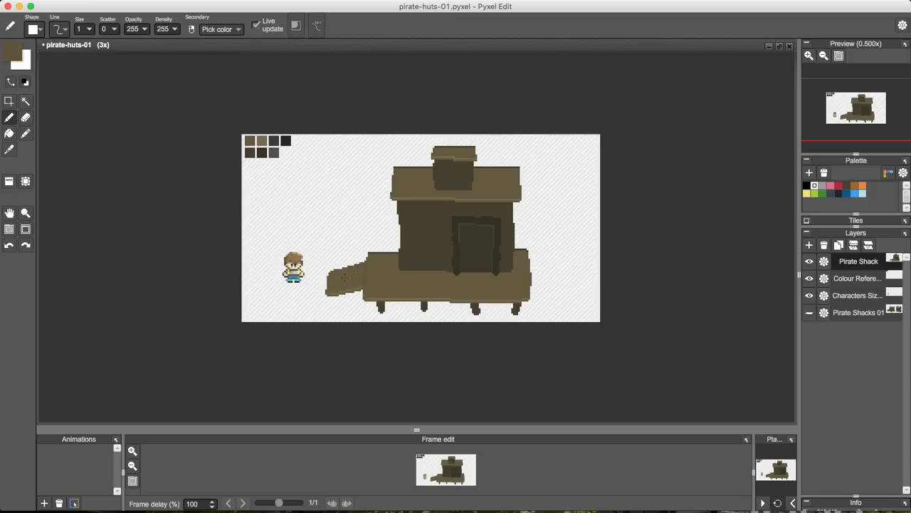
# Try filling the ramp area with the slightly darker brown, and undo the fill and the pen stroke before it
pyautogui.press('f')
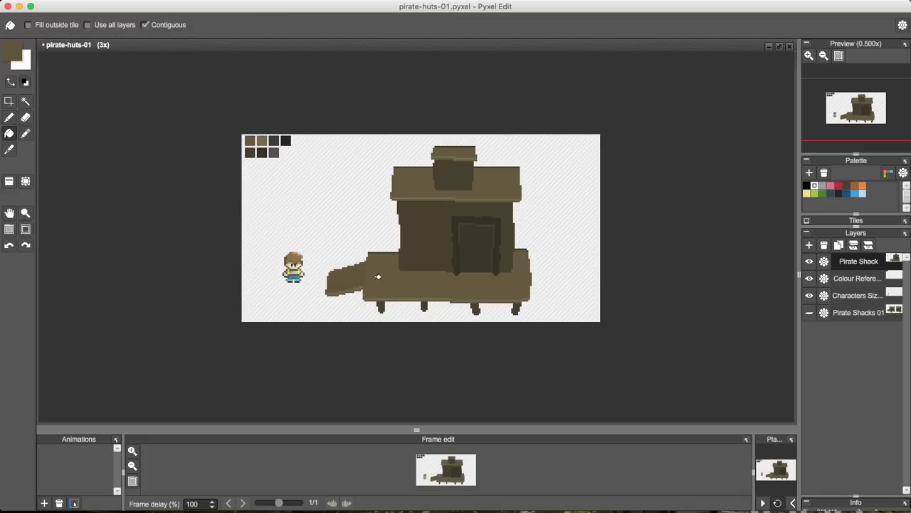
pyautogui.press('super+z')
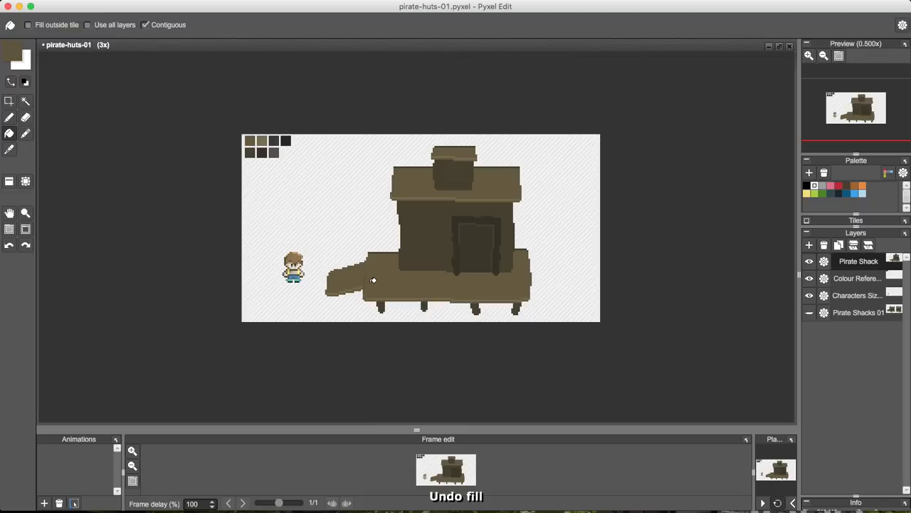
pyautogui.press('super+z')
# Mark the joint between ramp and deck, fill the ramp's lower edge with the legs' dark brown and touch up with deck brown
pyautogui.press('b')
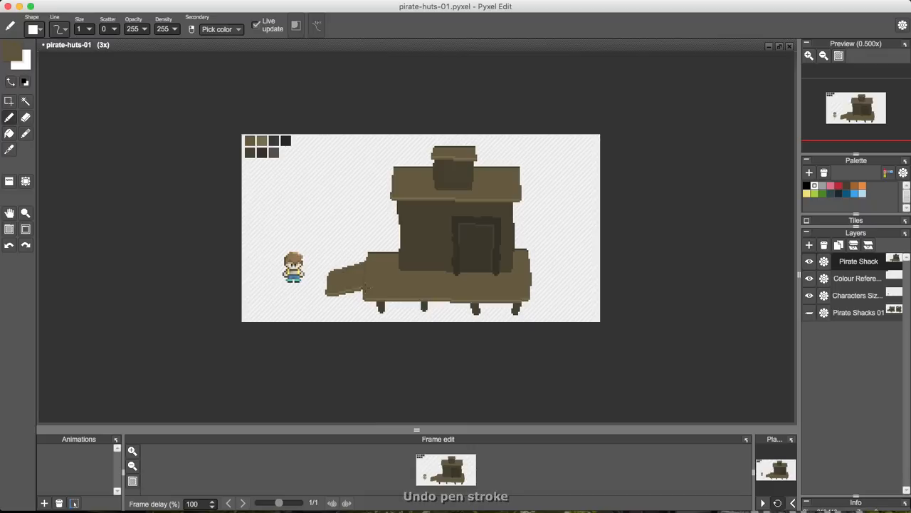
pyautogui.press('f')
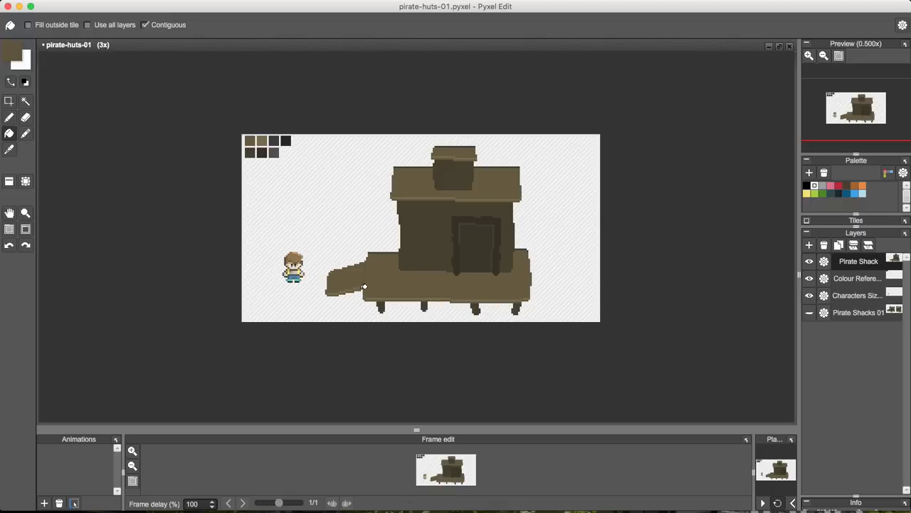
pyautogui.keyDown('alt'); pyautogui.click(381, 308); pyautogui.keyUp('alt')
pyautogui.press('alt')
pyautogui.click(355, 289)
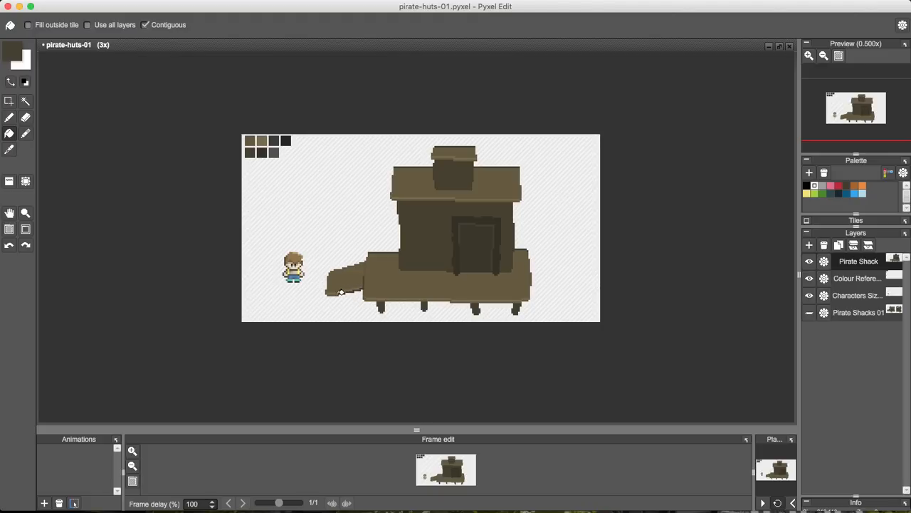
pyautogui.press('alt')
pyautogui.keyDown('alt'); pyautogui.click(370, 270); pyautogui.keyUp('alt')
pyautogui.press('b')
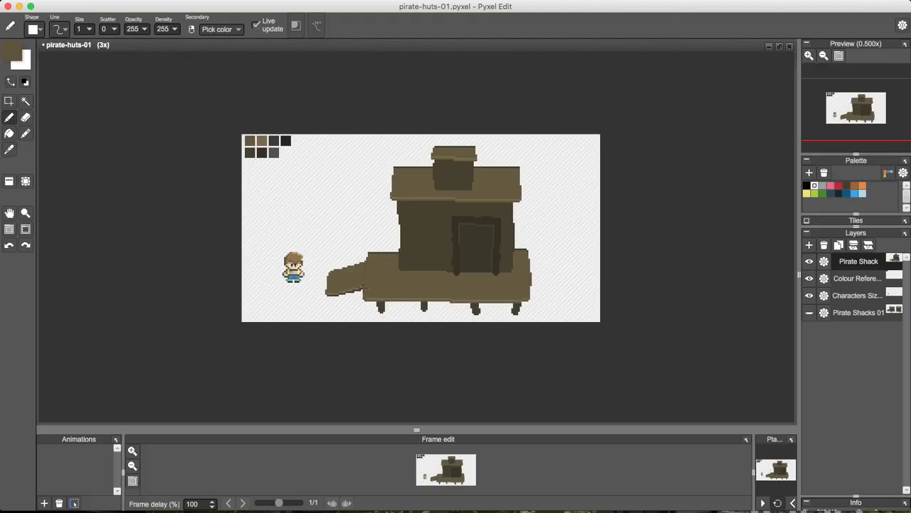
# Fill the deck's bottom edge with the ramp's dark brown, and try the same fill on the main roof's lower edge, undoing it
pyautogui.press('alt')
pyautogui.keyDown('alt'); pyautogui.click(362, 291); pyautogui.keyUp('alt')
pyautogui.press('g')
pyautogui.click(388, 300)
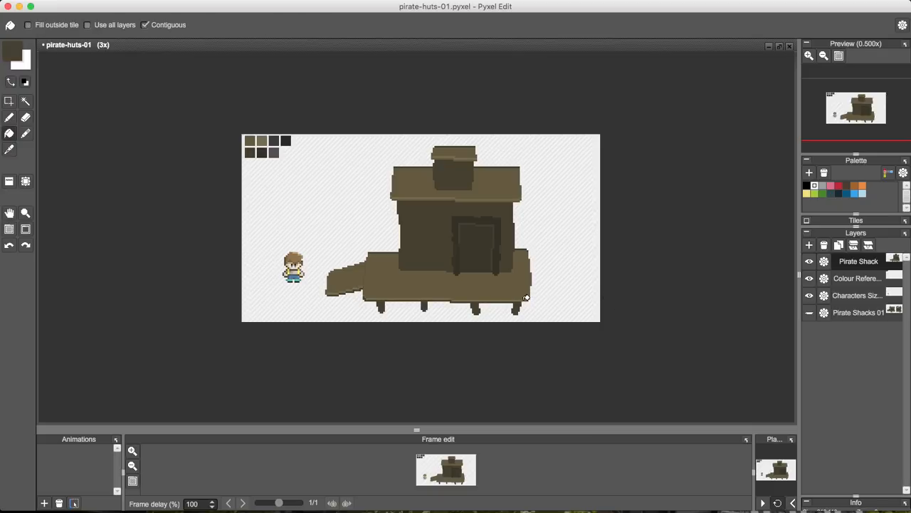
pyautogui.click(487, 199)
pyautogui.press('super+z')
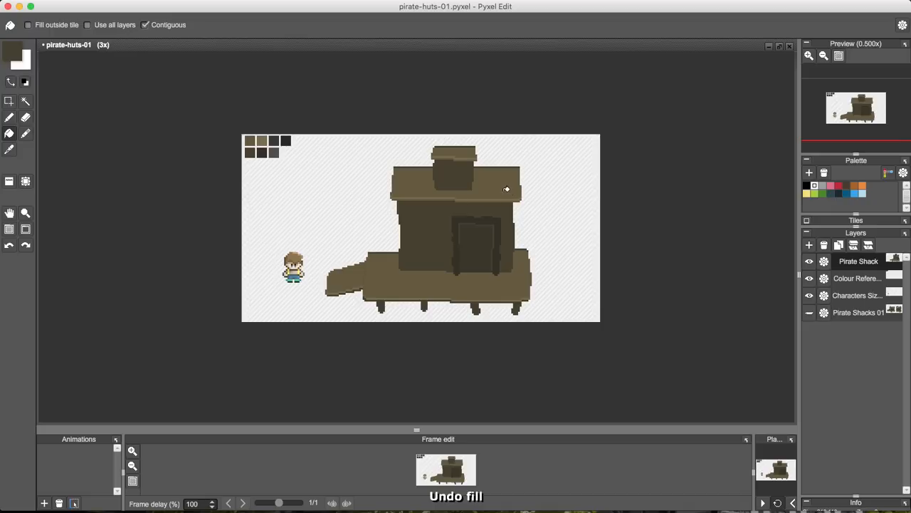
# Compare the roof with the Pirate Shacks 01 layer, hide that layer again and undo the last pen stroke
pyautogui.press('b')
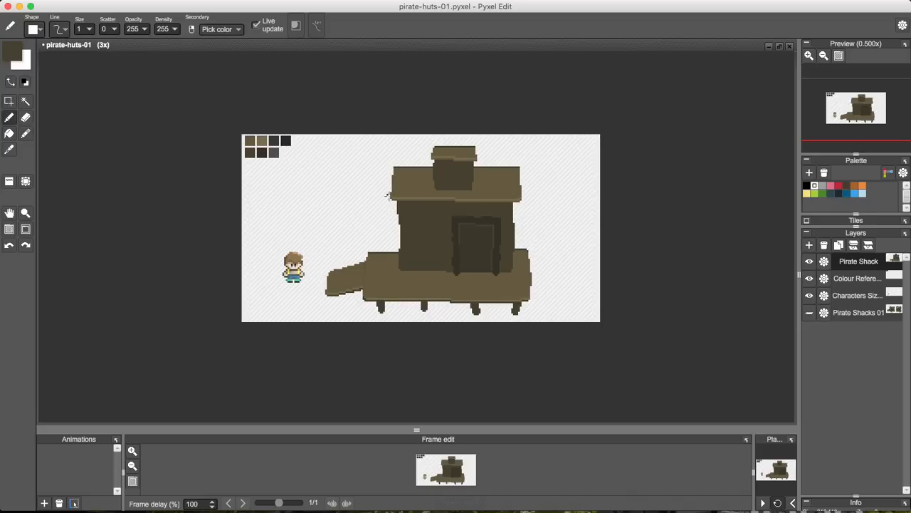
pyautogui.click(809, 313)
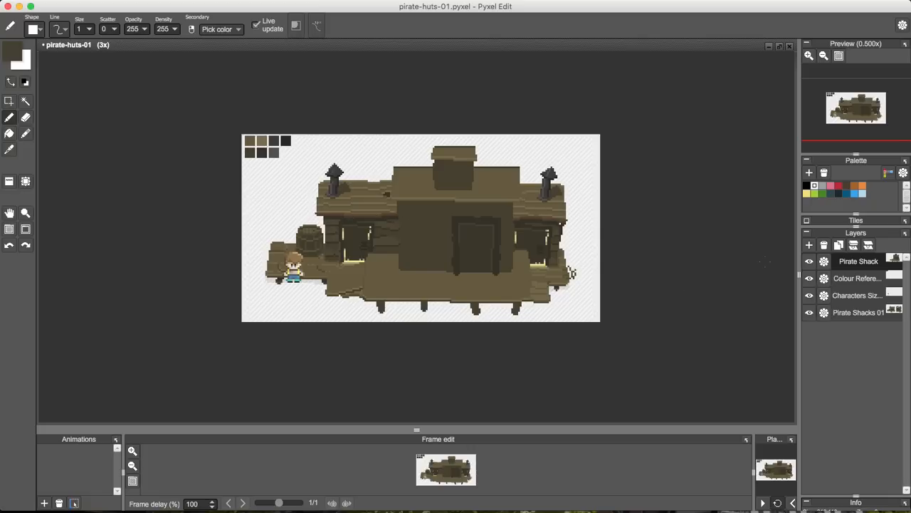
pyautogui.click(809, 312)
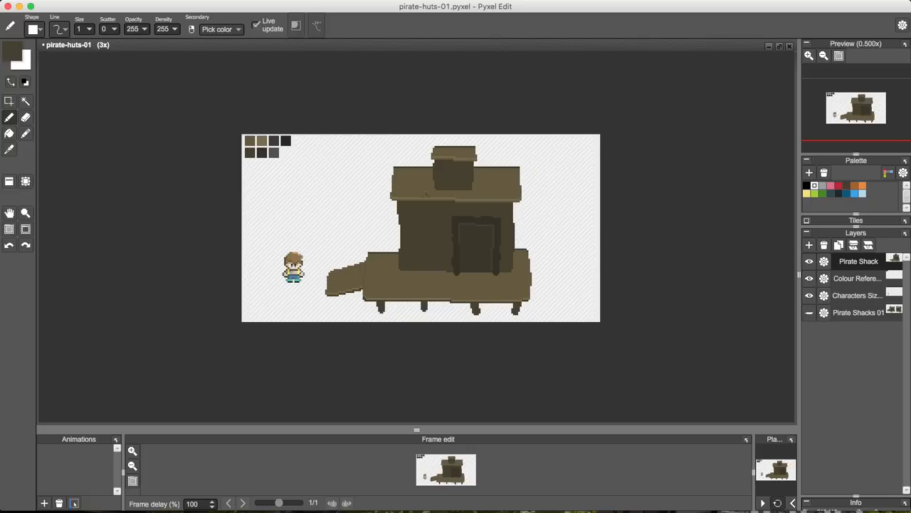
pyautogui.press('super+z')
# Extend the main roof's left end outward with roof brown and continue its light brown lower edge highlight
pyautogui.keyDown('alt'); pyautogui.click(396, 182); pyautogui.keyUp('alt')
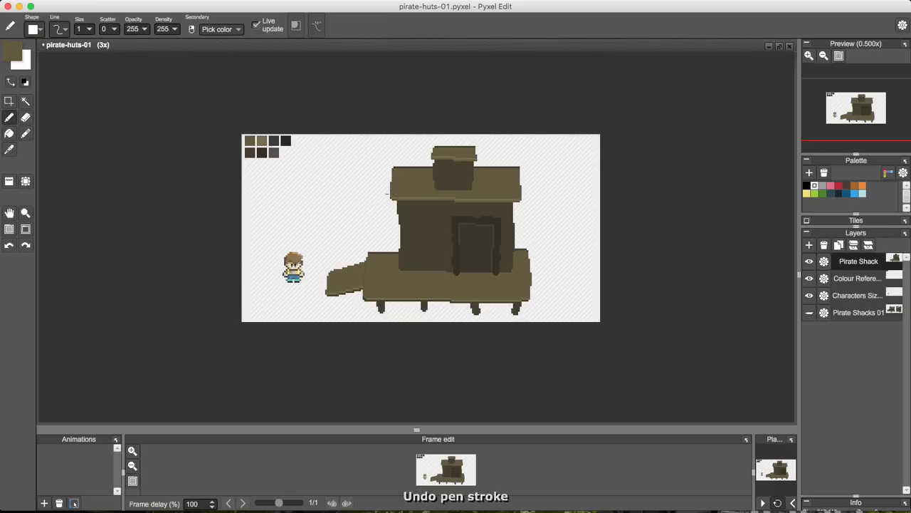
pyautogui.press('alt')
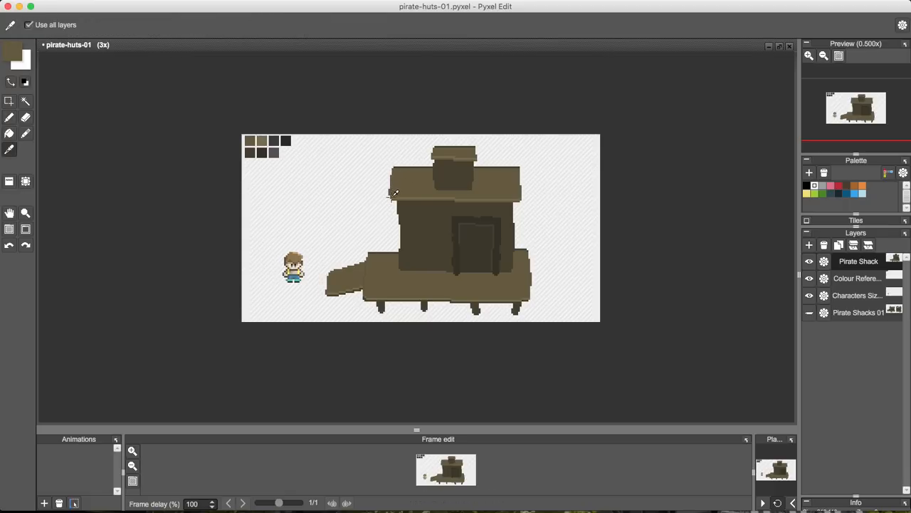
pyautogui.press('alt')
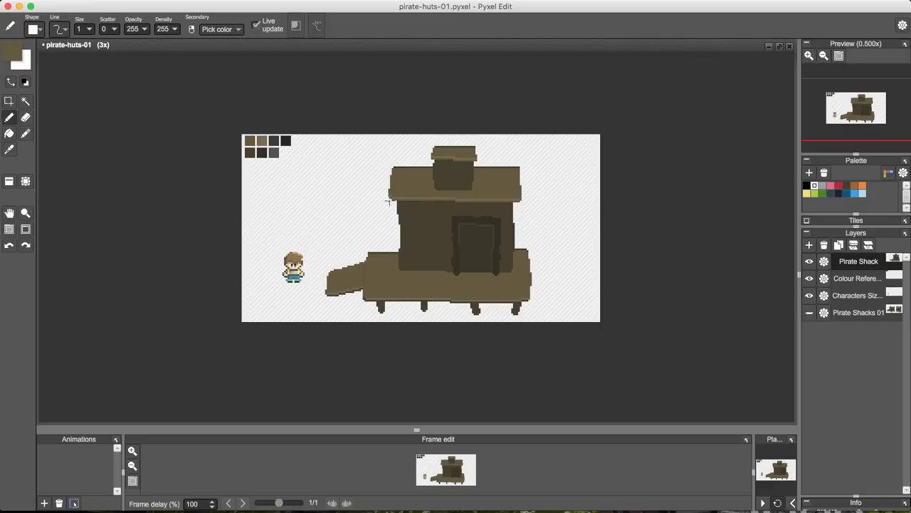
pyautogui.press('alt')
pyautogui.press('alt')
pyautogui.moveTo(394, 168); pyautogui.dragTo(387, 199)
pyautogui.press('g')
pyautogui.click(389, 190)
pyautogui.press('b')
pyautogui.press('alt')
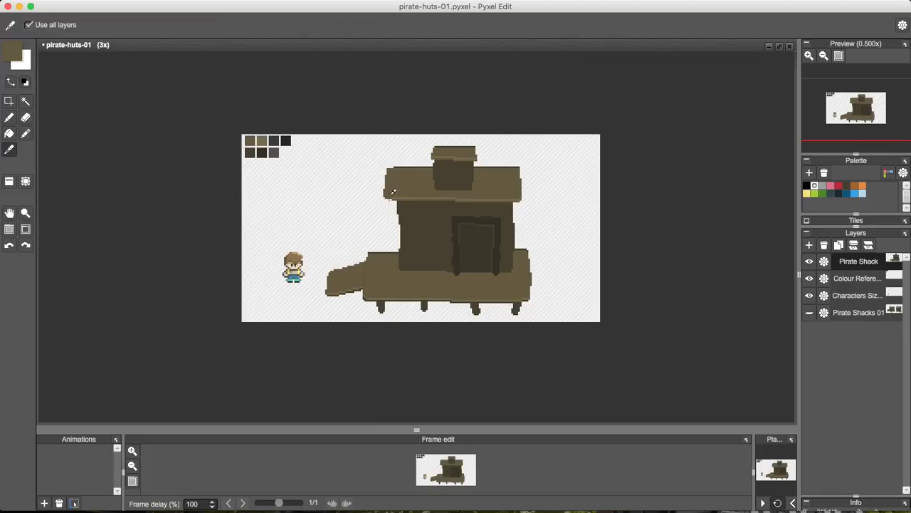
pyautogui.keyDown('alt'); pyautogui.click(392, 191); pyautogui.keyUp('alt')
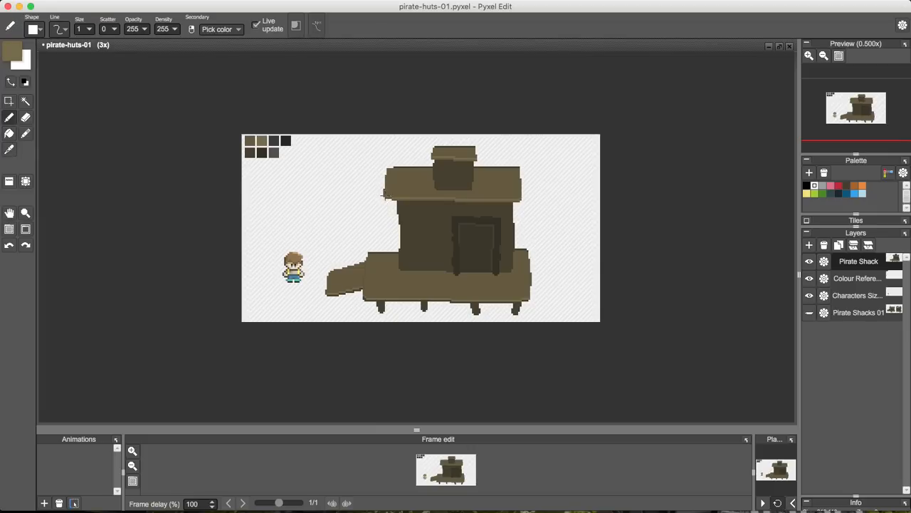
# Draw a dark brown diagonal brace from the left roof overhang to the wall and darken it with the door frame's colour
pyautogui.keyDown('alt'); pyautogui.click(458, 170); pyautogui.keyUp('alt')
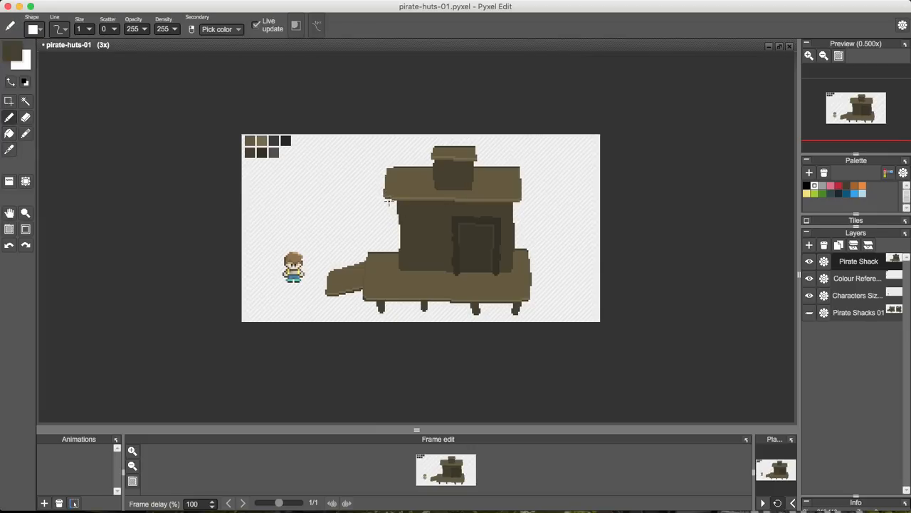
pyautogui.moveTo(387, 199)
pyautogui.mouseDown()
pyautogui.moveTo(398, 224)
pyautogui.moveTo(391, 204)
pyautogui.mouseUp()
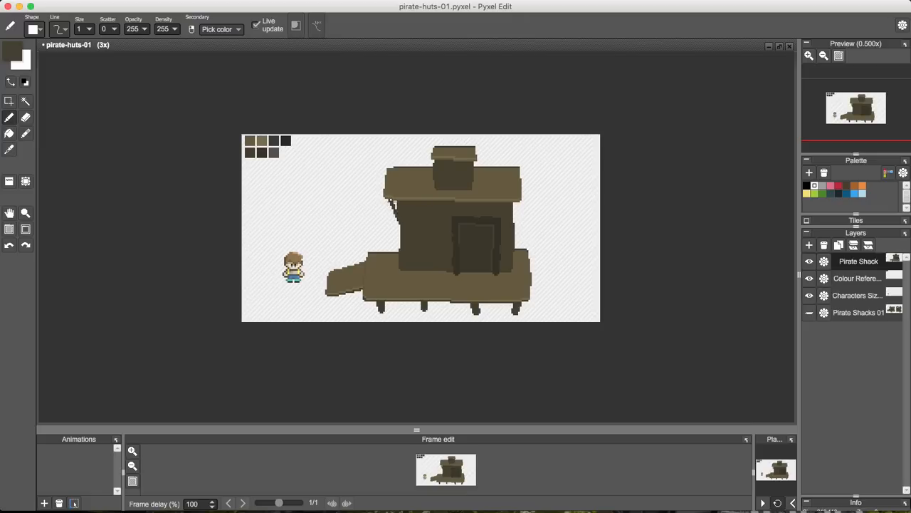
pyautogui.keyDown('alt'); pyautogui.click(467, 213); pyautogui.keyUp('alt')
pyautogui.press('f')
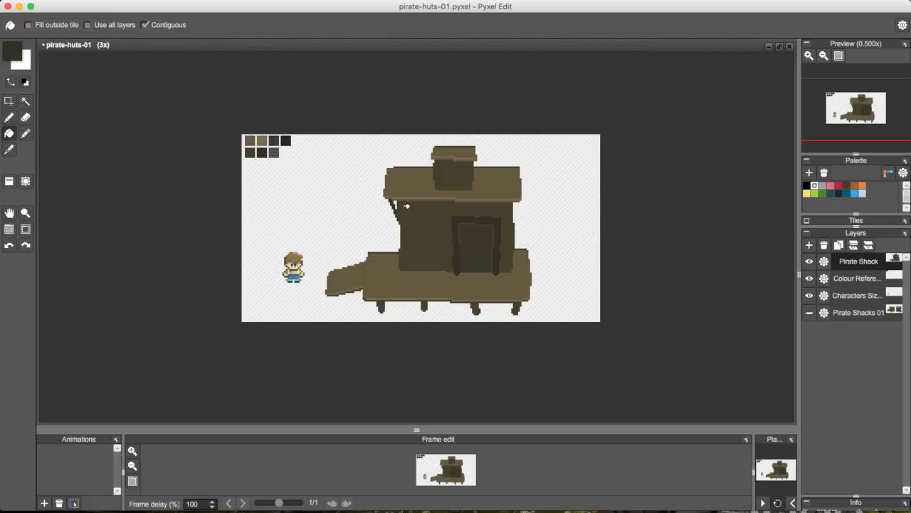
pyautogui.press('b')
pyautogui.keyDown('alt'); pyautogui.click(407, 210); pyautogui.keyUp('alt')
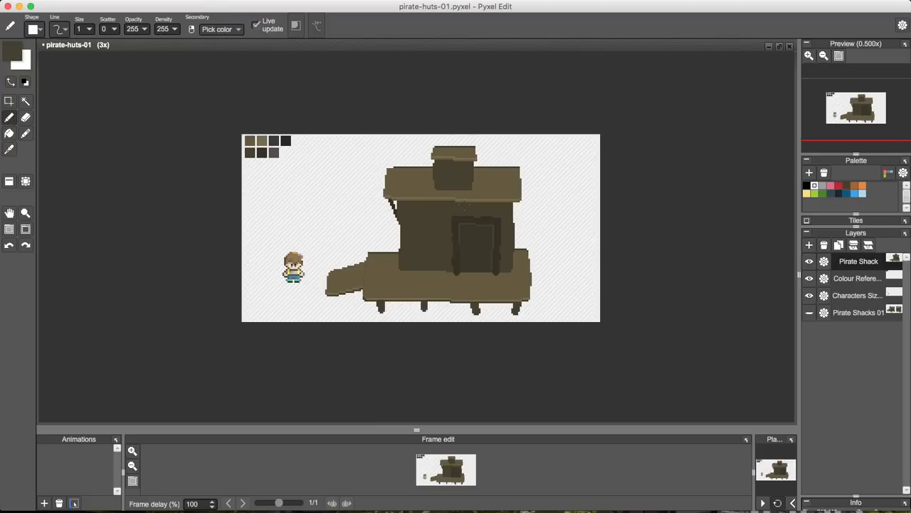
# Refine the brace under the left roof overhang by erasing stray pixels and redrawing its shape in very dark brown
pyautogui.keyDown('alt'); pyautogui.click(394, 205); pyautogui.keyUp('alt')
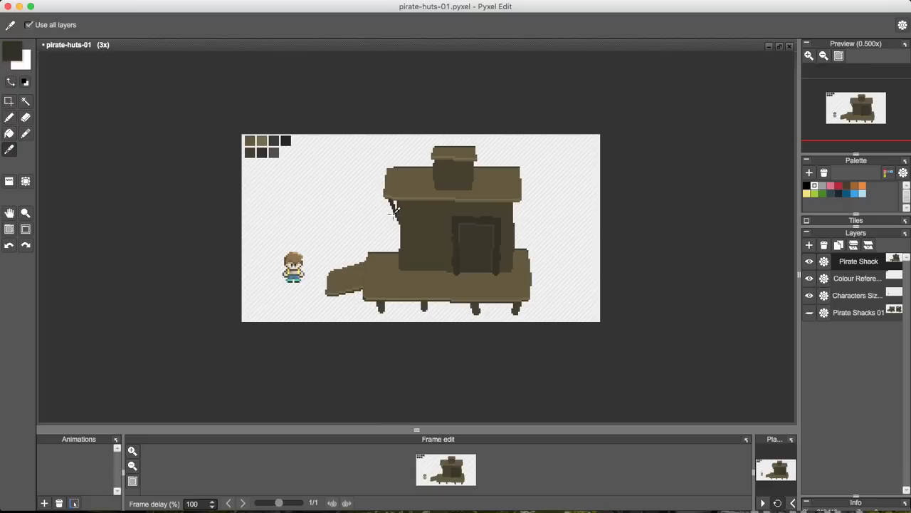
pyautogui.press('e')
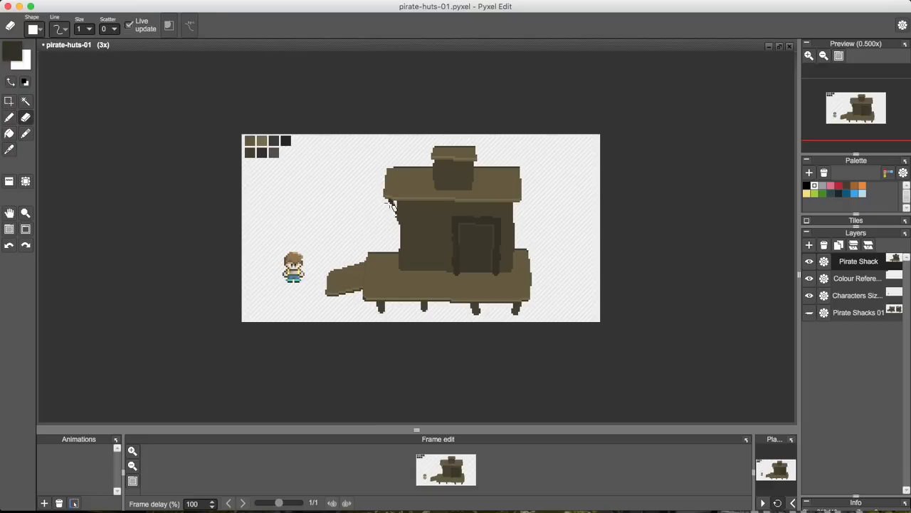
pyautogui.press('b')
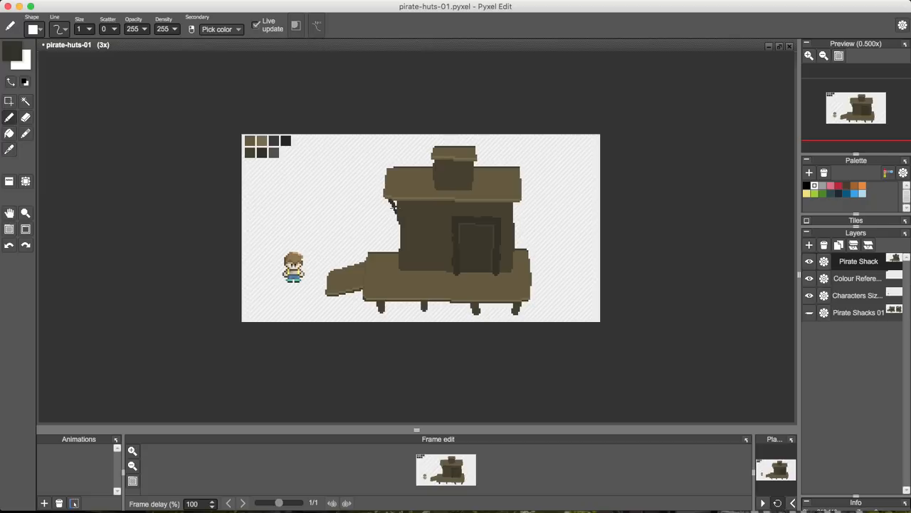
pyautogui.moveTo(392, 203); pyautogui.dragTo(394, 204)
pyautogui.moveTo(390, 202); pyautogui.dragTo(385, 203)
# Draw uneven horizontal plank lines across the roofs in the light brown from the colour reference swatches
pyautogui.press('i')
pyautogui.click(514, 182)
pyautogui.press('b')
pyautogui.keyDown('alt'); pyautogui.click(260, 139); pyautogui.keyUp('alt')
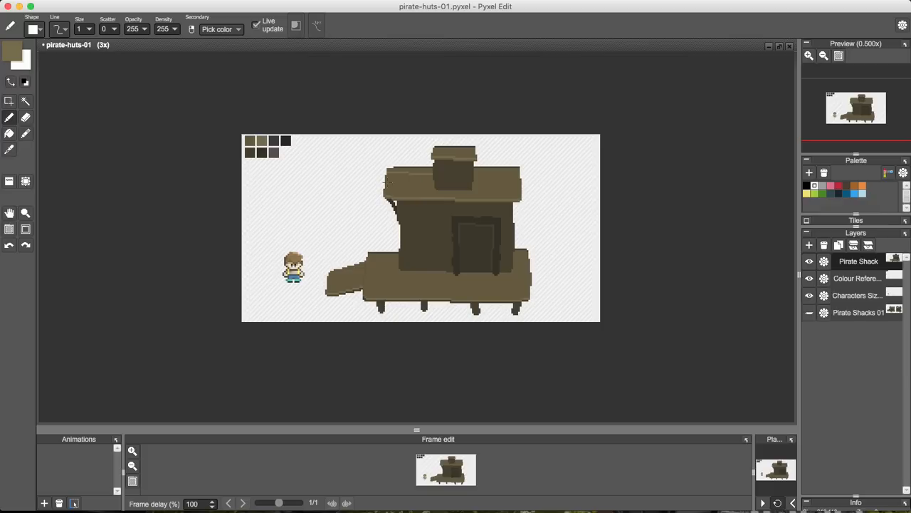
pyautogui.moveTo(385, 182)
pyautogui.mouseDown()
pyautogui.moveTo(539, 195)
pyautogui.moveTo(455, 192)
pyautogui.moveTo(510, 194)
pyautogui.mouseUp()
pyautogui.moveTo(520, 184); pyautogui.dragTo(475, 183)
# Raise the main roof's upper-left corner with sampled roof brown and redraw its top edge in dark brown
pyautogui.press('i')
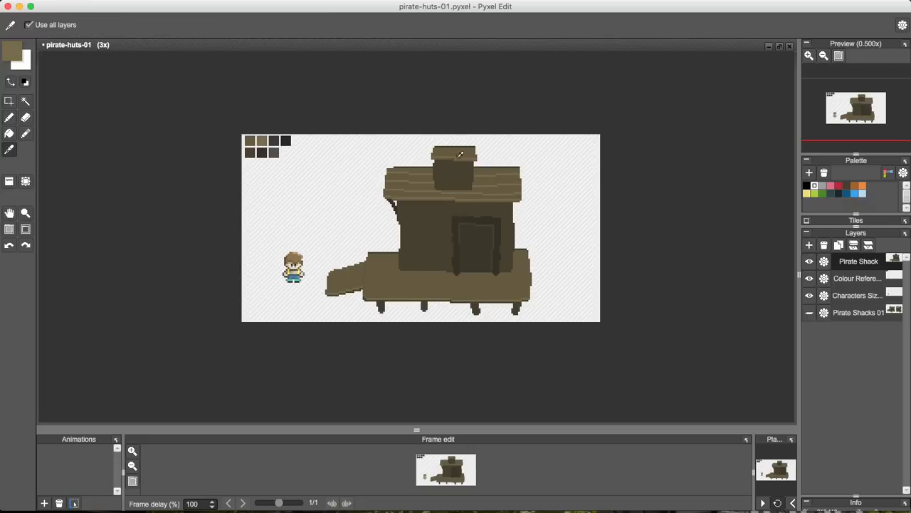
pyautogui.press('b')
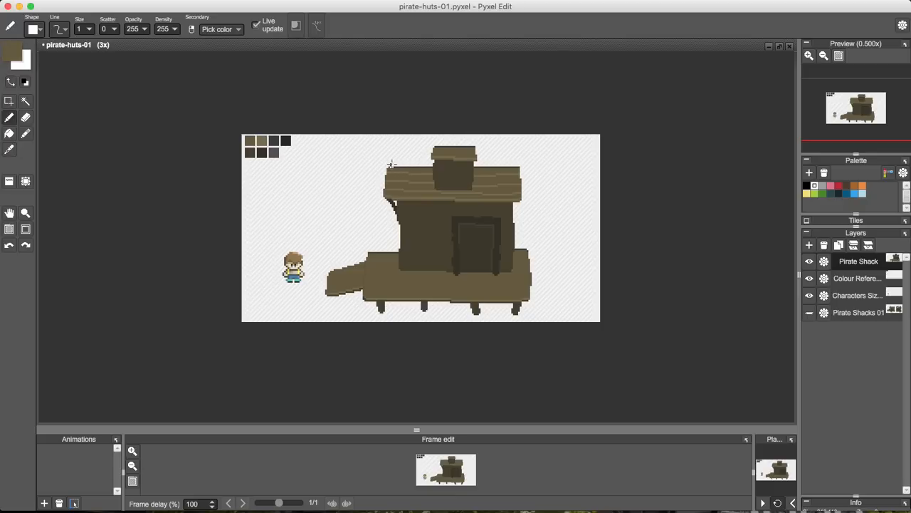
pyautogui.moveTo(391, 164)
pyautogui.mouseDown()
pyautogui.moveTo(430, 166)
pyautogui.moveTo(396, 167)
pyautogui.mouseUp()
pyautogui.press('g')
pyautogui.click(395, 166)
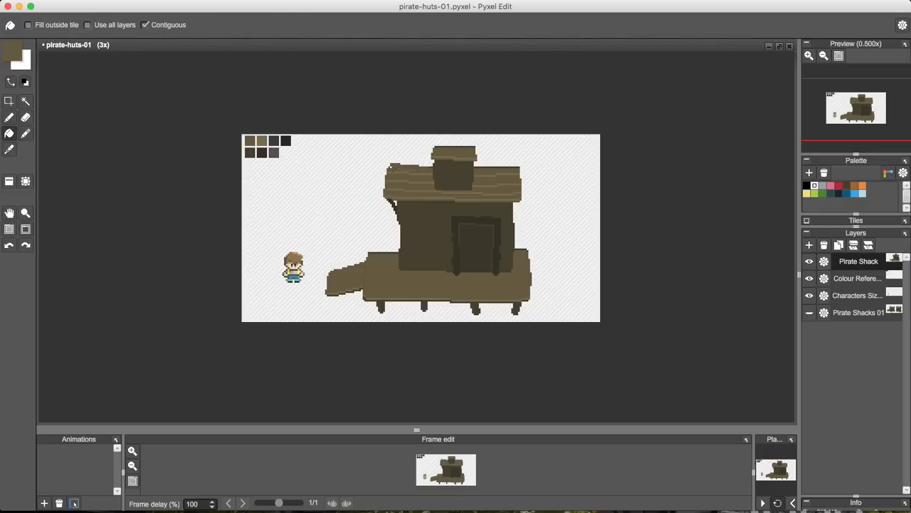
pyautogui.press('b')
pyautogui.press('alt')
pyautogui.keyDown('alt'); pyautogui.click(433, 163); pyautogui.keyUp('alt')
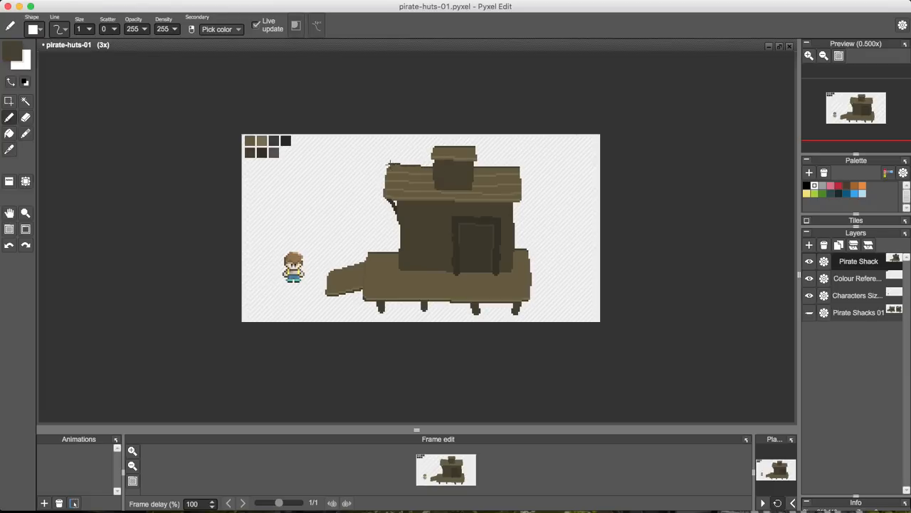
pyautogui.keyDown('alt'); pyautogui.click(391, 165); pyautogui.keyUp('alt')
pyautogui.press('alt')
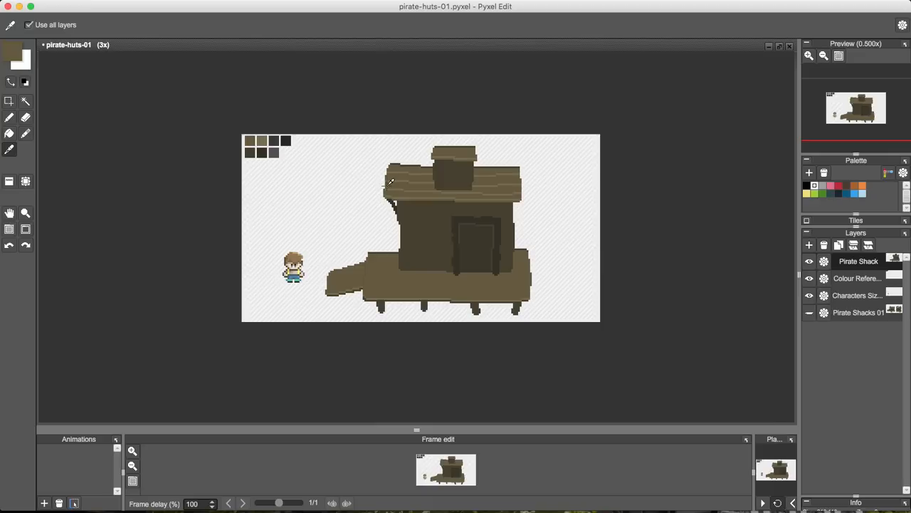
# Extend the main roof's left end outward into a slanted tip and fill it with the sampled roof brown
pyautogui.moveTo(388, 163); pyautogui.dragTo(383, 196)
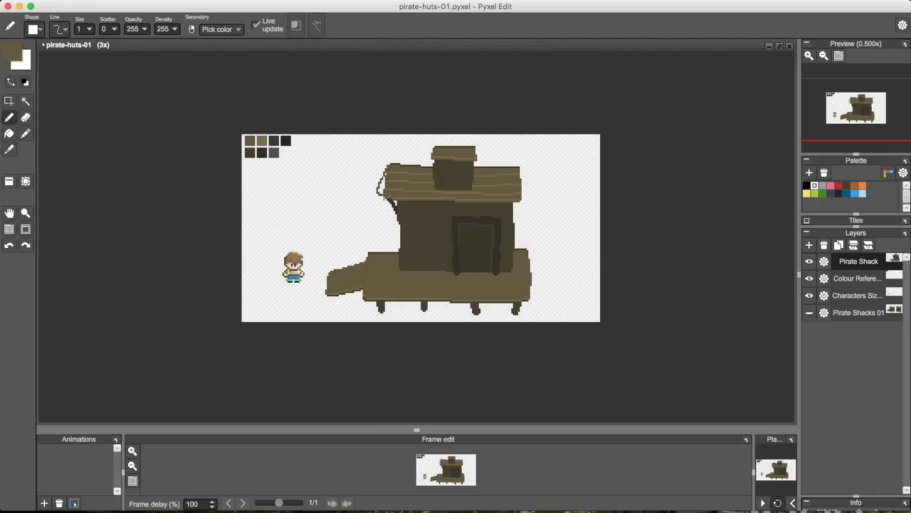
pyautogui.press('alt')
pyautogui.keyDown('alt'); pyautogui.click(387, 194); pyautogui.keyUp('alt')
pyautogui.press('super+z')
pyautogui.keyDown('alt'); pyautogui.click(389, 182); pyautogui.keyUp('alt')
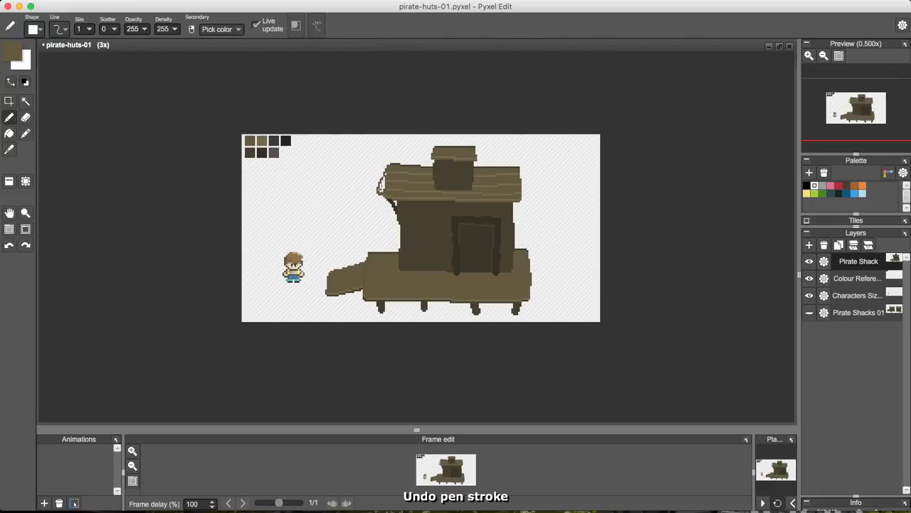
pyautogui.press('g')
pyautogui.click(384, 182)
pyautogui.press('b')
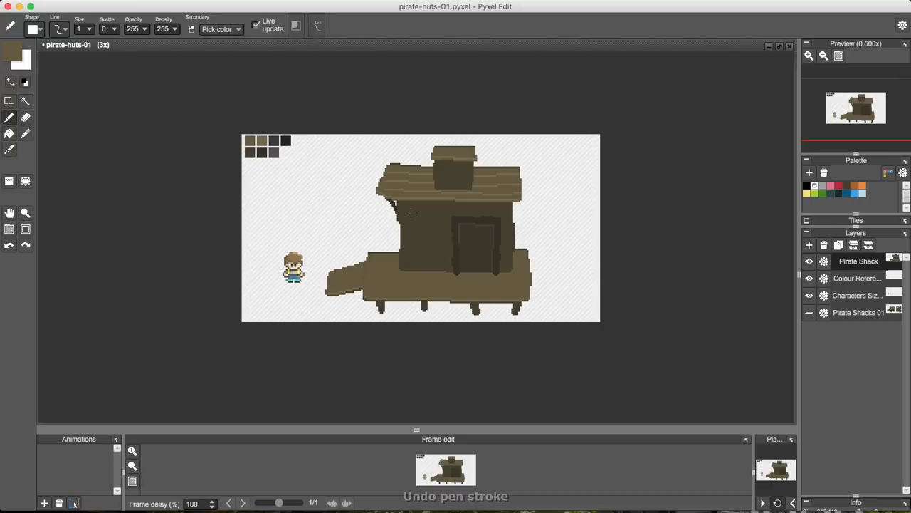
# Clean up the lower edge of the roof's left tip using sampled browns and the eraser
pyautogui.press('alt')
pyautogui.keyDown('alt'); pyautogui.click(391, 202); pyautogui.keyUp('alt')
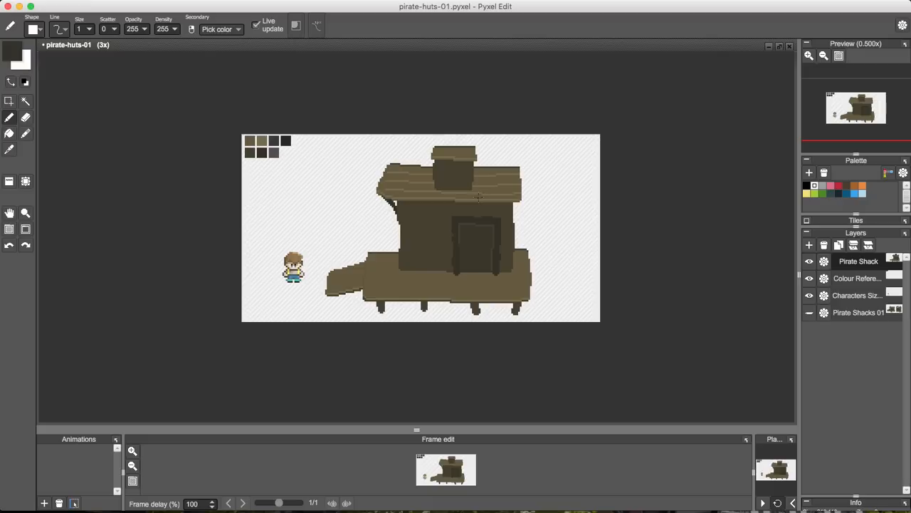
pyautogui.press('super+z')
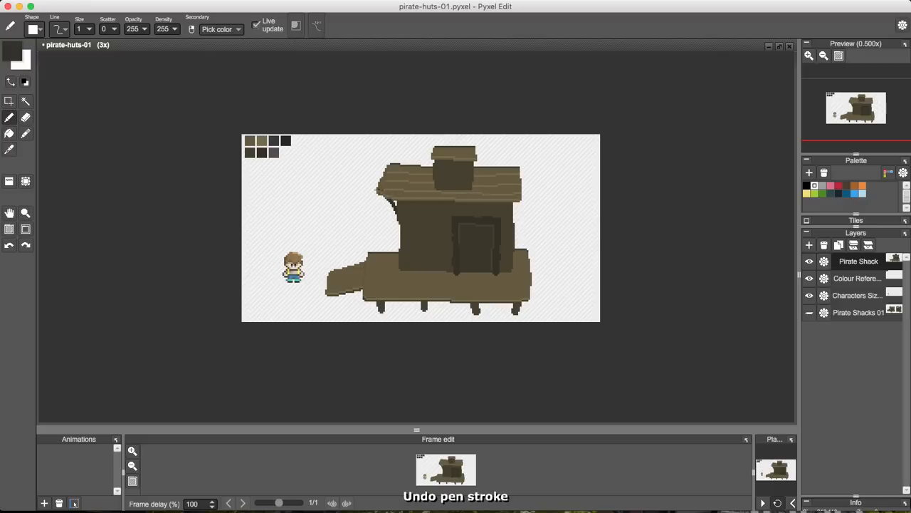
pyautogui.press('e')
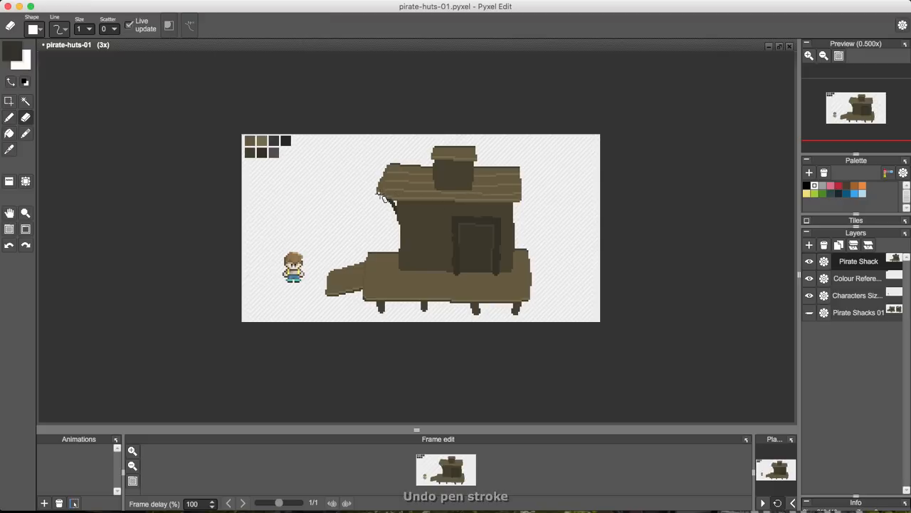
pyautogui.press('b')
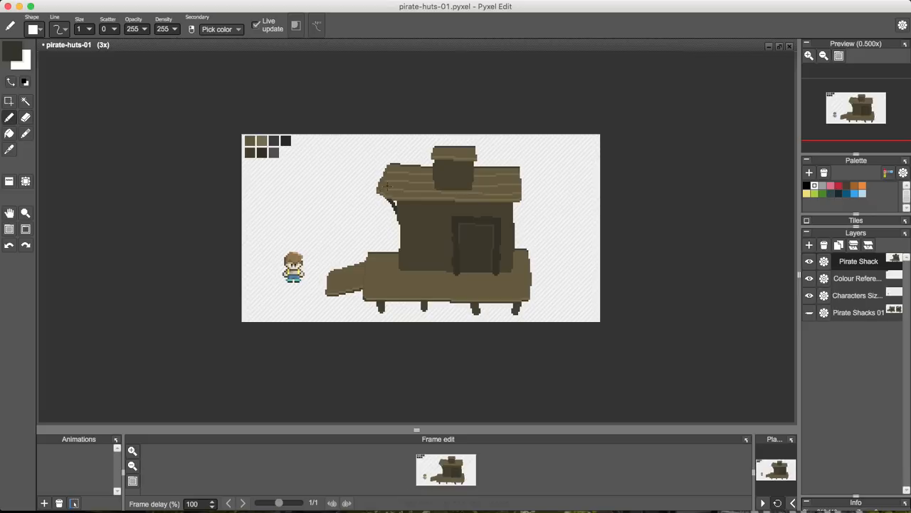
pyautogui.keyDown('alt'); pyautogui.click(381, 187); pyautogui.keyUp('alt')
pyautogui.keyDown('alt'); pyautogui.click(379, 188); pyautogui.keyUp('alt')
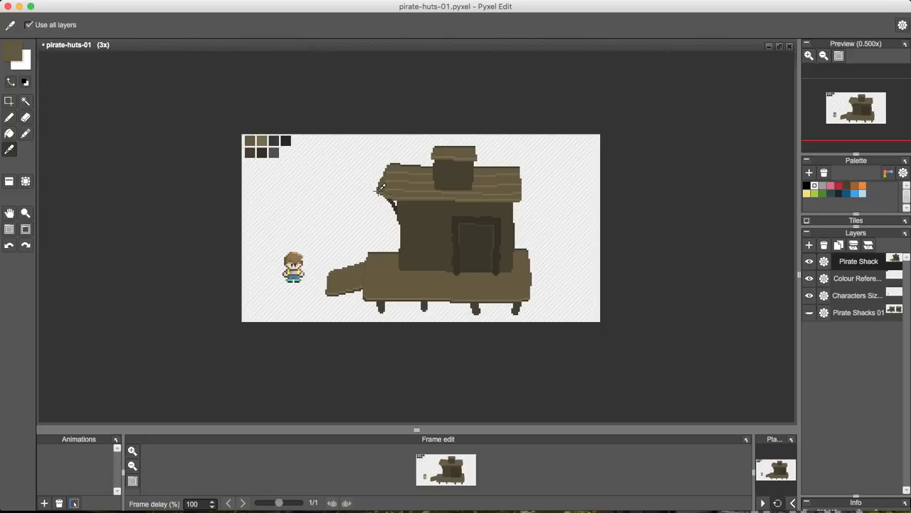
# Highlight the roof's slanted left edge in light brown and tidy the pixels at its tip
pyautogui.moveTo(386, 166); pyautogui.dragTo(379, 180)
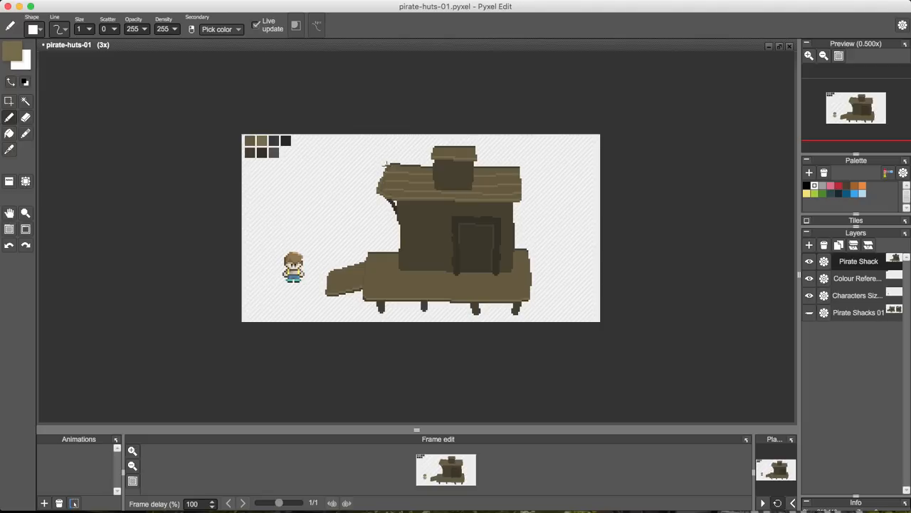
pyautogui.press('e')
pyautogui.scroll(4, 390, 164)
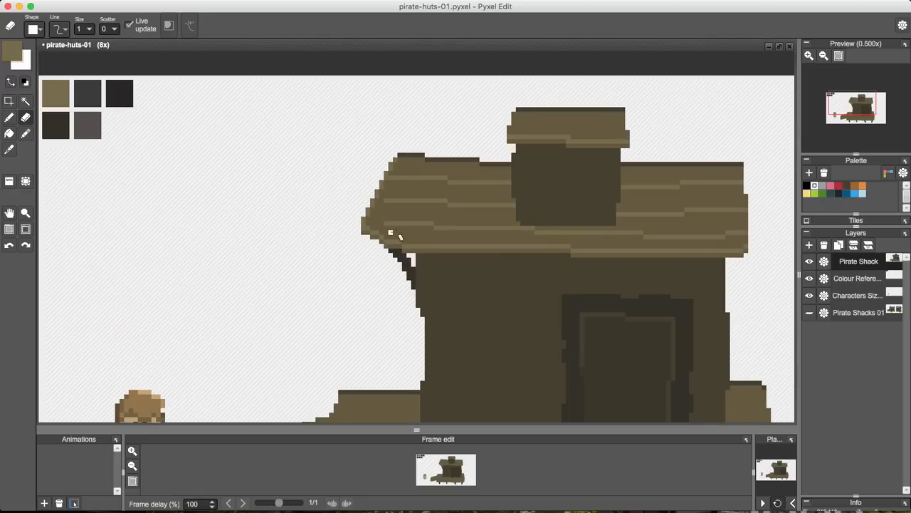
pyautogui.scroll(-4, 413, 211)
pyautogui.scroll(3, 424, 222)
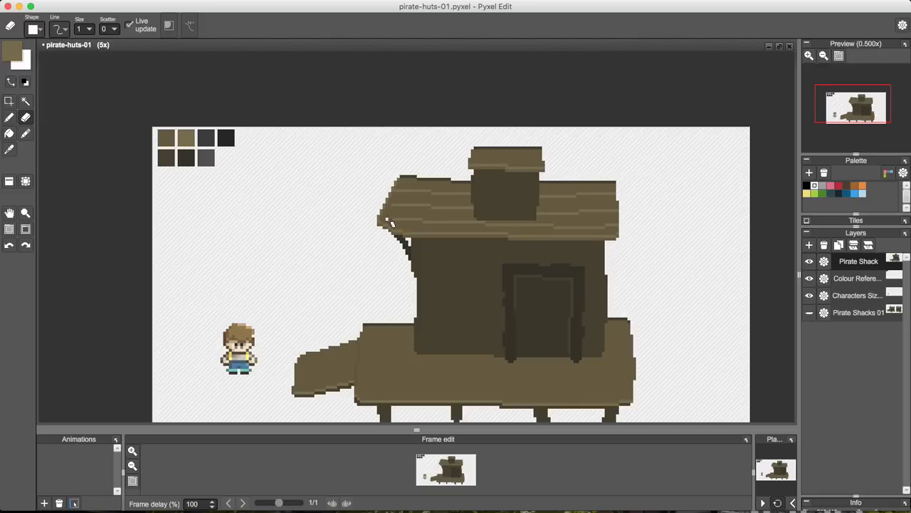
pyautogui.press('b')
pyautogui.press('alt')
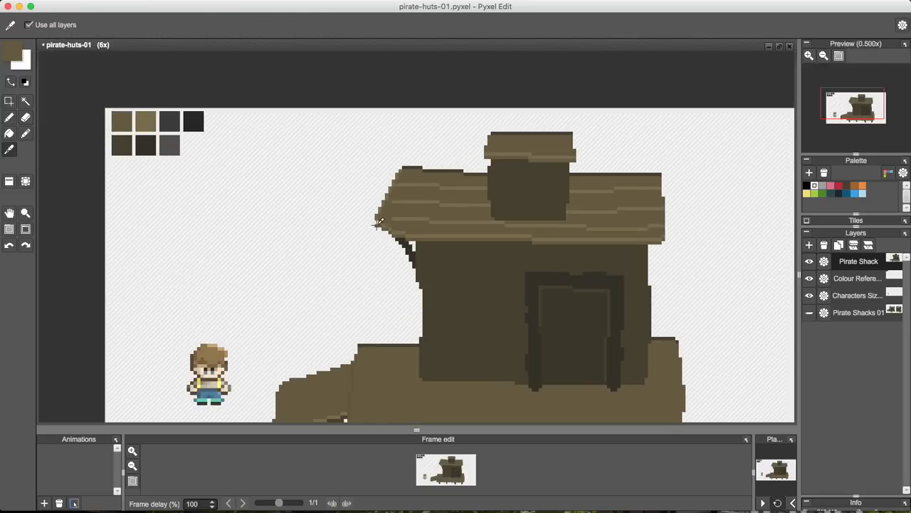
pyautogui.press('e')
pyautogui.scroll(-3, 574, 273)
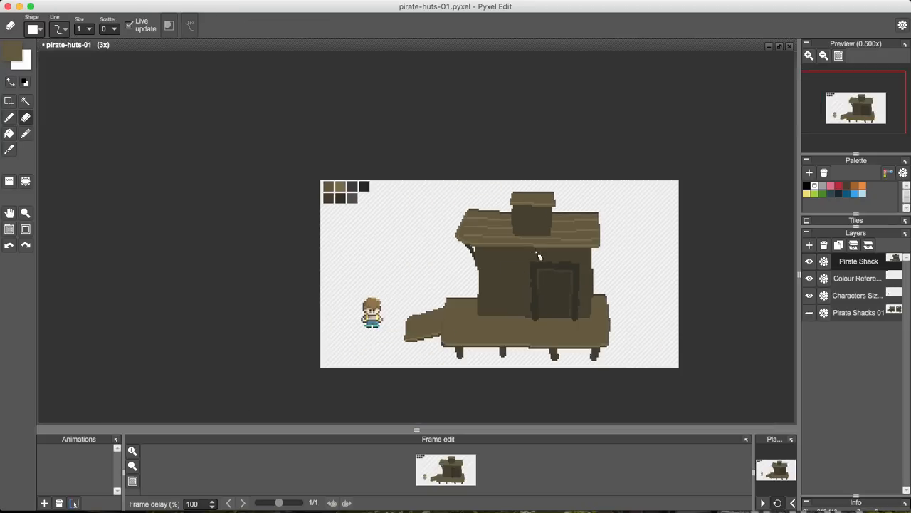
# Redraw the plank lines at the main roof's left end so they bend along the slanted overhang, using the two roof browns
pyautogui.press('b')
pyautogui.press('alt')
pyautogui.click(472, 232)
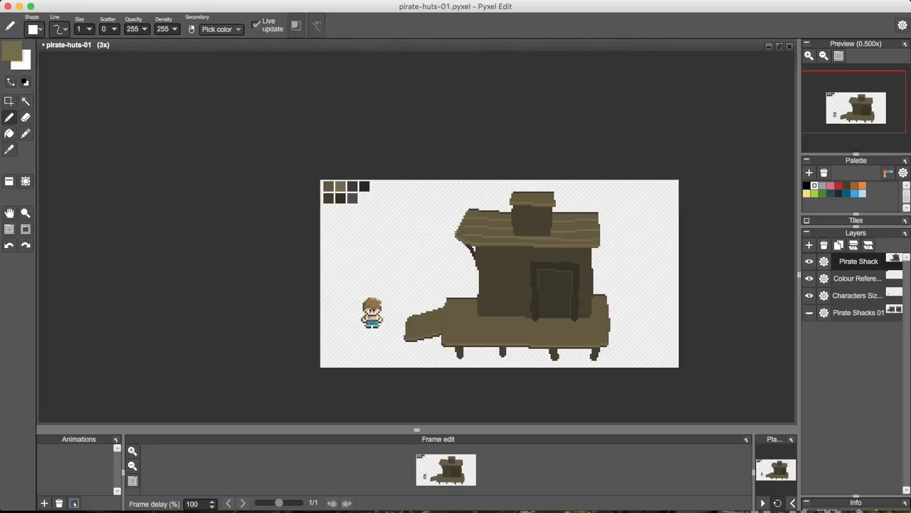
pyautogui.keyDown('alt'); pyautogui.click(467, 235); pyautogui.keyUp('alt')
pyautogui.keyDown('alt'); pyautogui.click(474, 224); pyautogui.keyUp('alt')
pyautogui.press('e')
pyautogui.press('b')
pyautogui.keyDown('alt'); pyautogui.click(473, 226); pyautogui.keyUp('alt')
pyautogui.press('alt')
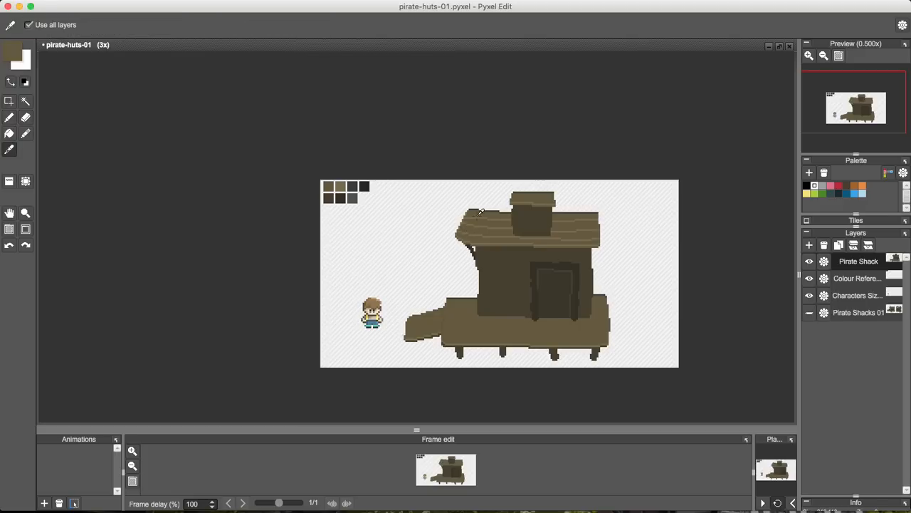
pyautogui.keyDown('alt'); pyautogui.click(476, 218); pyautogui.keyUp('alt')
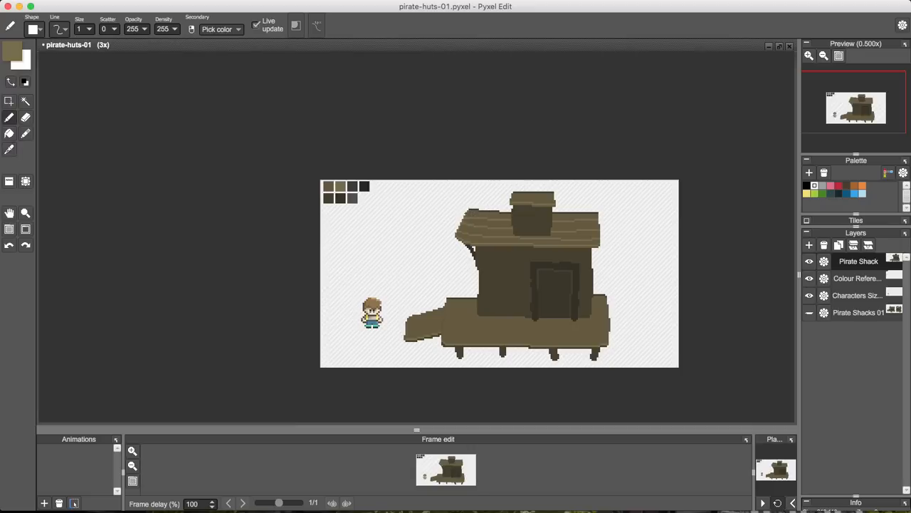
pyautogui.keyDown('alt'); pyautogui.click(481, 219); pyautogui.keyUp('alt')
# Draw short diagonal plank joints in light brown on the main roof on both sides of the chimney
pyautogui.keyDown('alt'); pyautogui.click(570, 219); pyautogui.keyUp('alt')
pyautogui.keyDown('alt'); pyautogui.click(560, 228); pyautogui.keyUp('alt')
pyautogui.keyDown('alt'); pyautogui.click(559, 227); pyautogui.keyUp('alt')
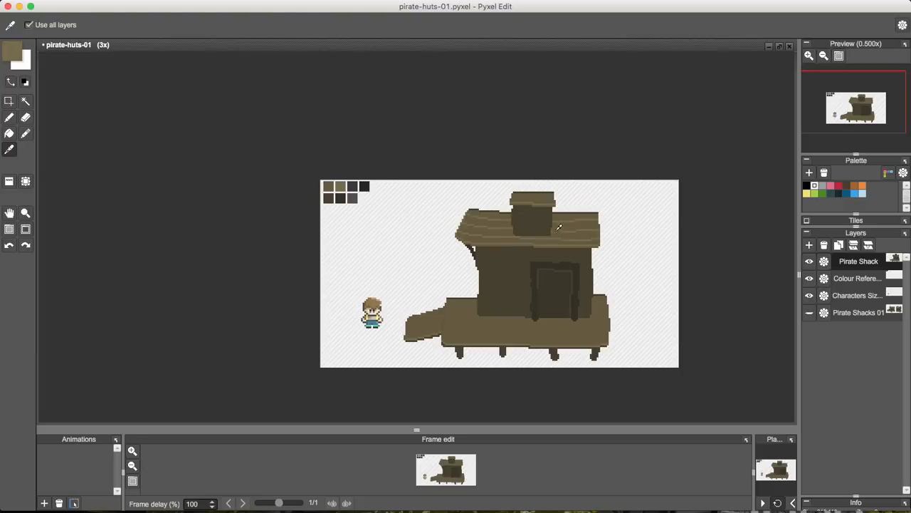
pyautogui.keyDown('alt'); pyautogui.click(498, 225); pyautogui.keyUp('alt')
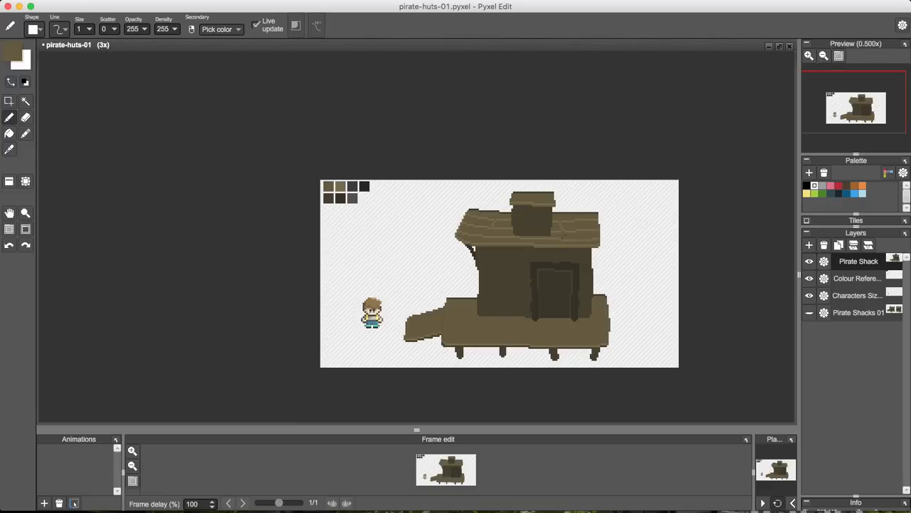
pyautogui.keyDown('alt'); pyautogui.click(498, 225); pyautogui.keyUp('alt')
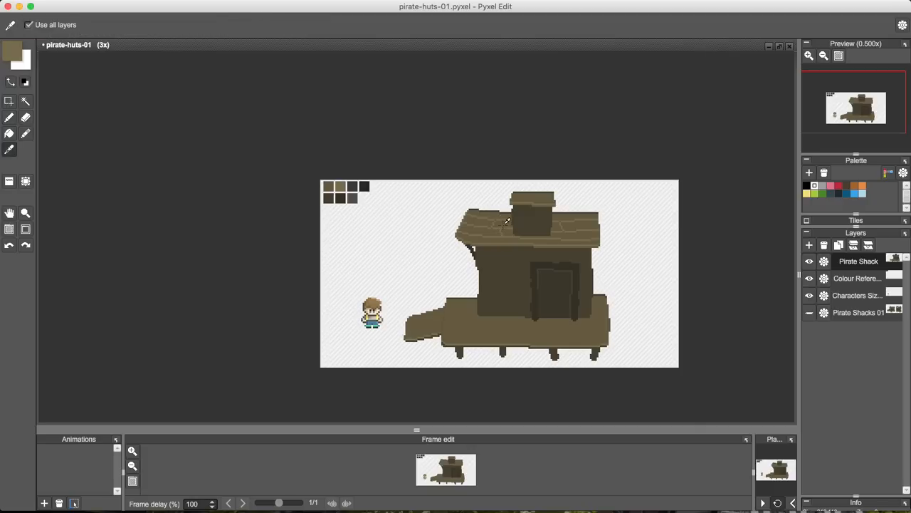
pyautogui.keyDown('alt'); pyautogui.click(503, 229); pyautogui.keyUp('alt')
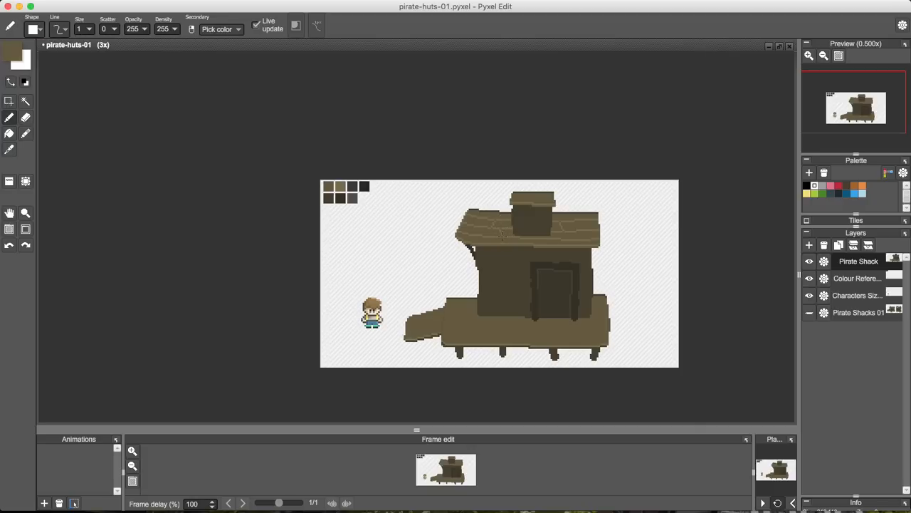
# Add further staggered plank joints across the main roof and undo a misplaced pen stroke
pyautogui.keyDown('alt'); pyautogui.click(493, 233); pyautogui.keyUp('alt')
pyautogui.keyDown('alt'); pyautogui.click(540, 241); pyautogui.keyUp('alt')
pyautogui.keyDown('alt'); pyautogui.click(578, 217); pyautogui.keyUp('alt')
pyautogui.press('super+z')
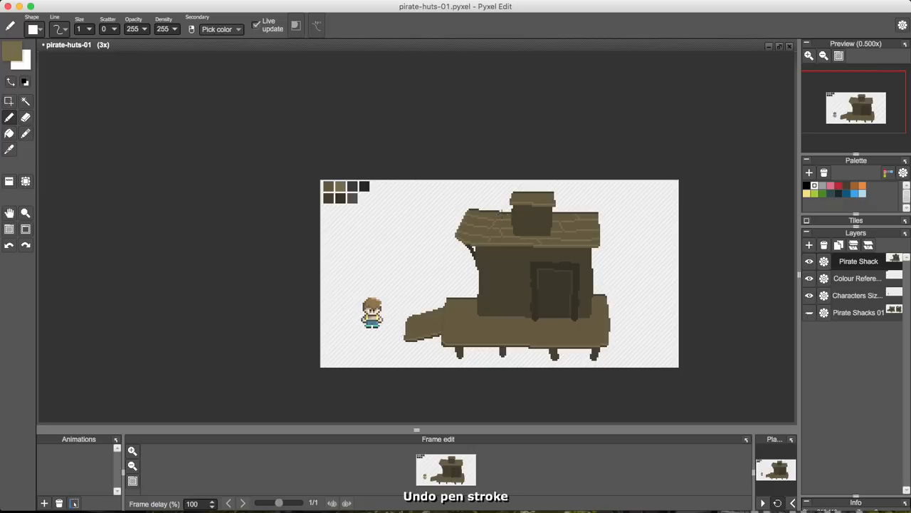
pyautogui.rightClick(504, 218)
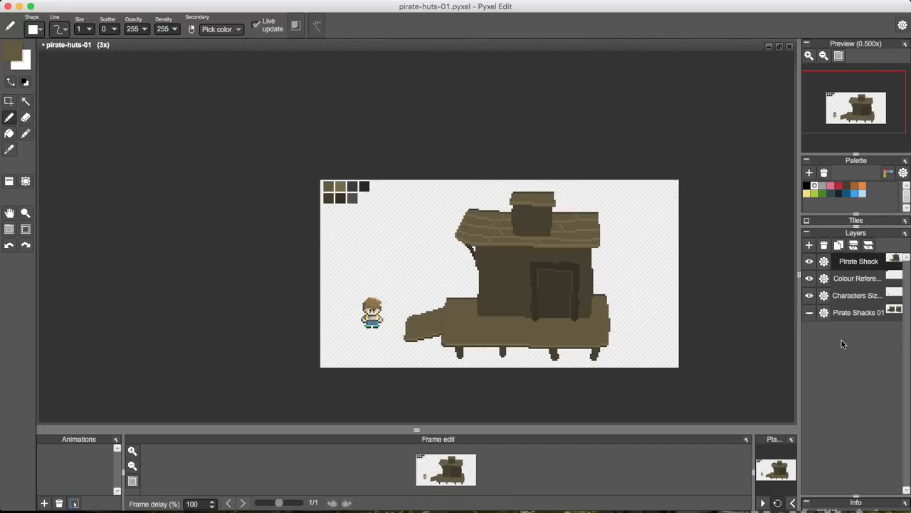
# Mix a slightly darker shade of the sampled roof brown as the foreground colour for the plank shading
pyautogui.rightClick(480, 222)
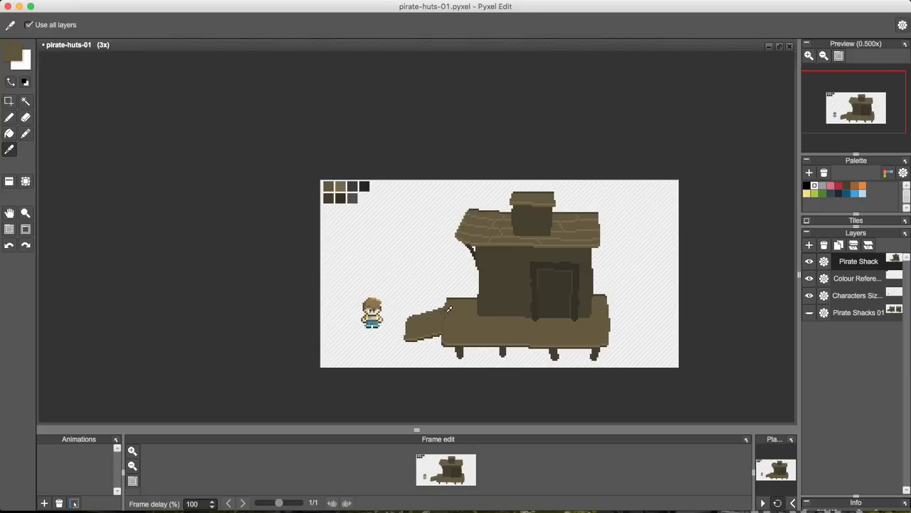
pyautogui.press('b')
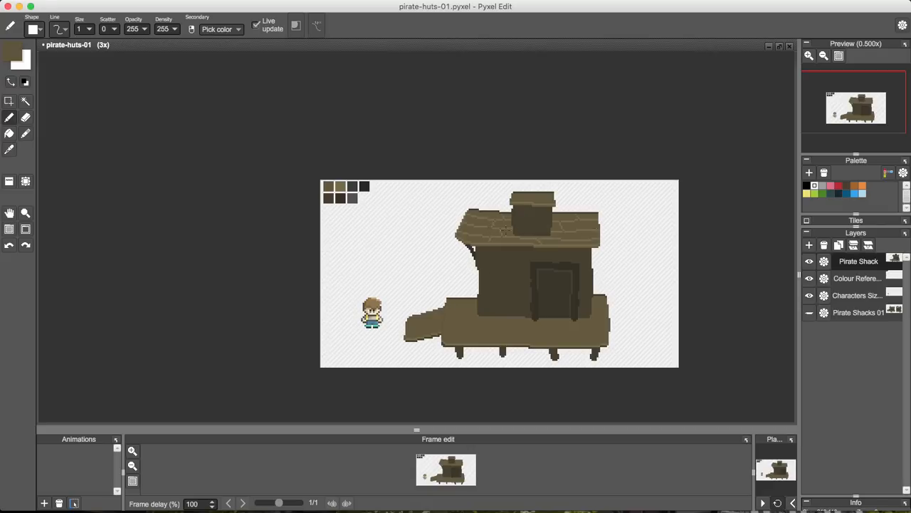
pyautogui.press('super+z')
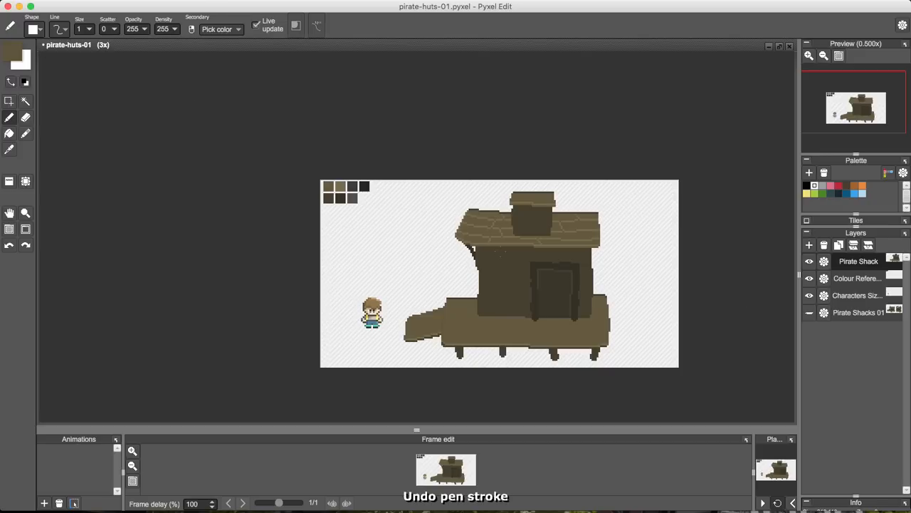
pyautogui.keyDown('alt'); pyautogui.click(502, 249); pyautogui.keyUp('alt')
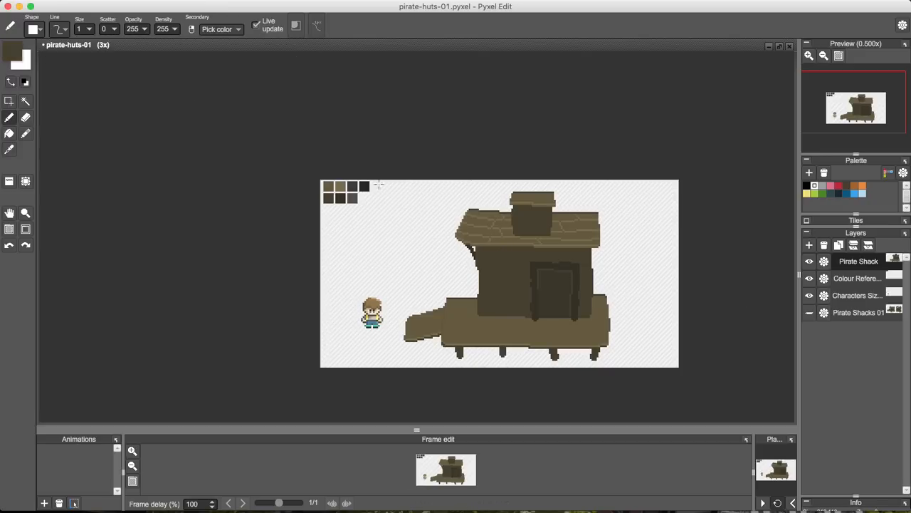
pyautogui.keyDown('alt'); pyautogui.click(488, 229); pyautogui.keyUp('alt')
pyautogui.press('alt')
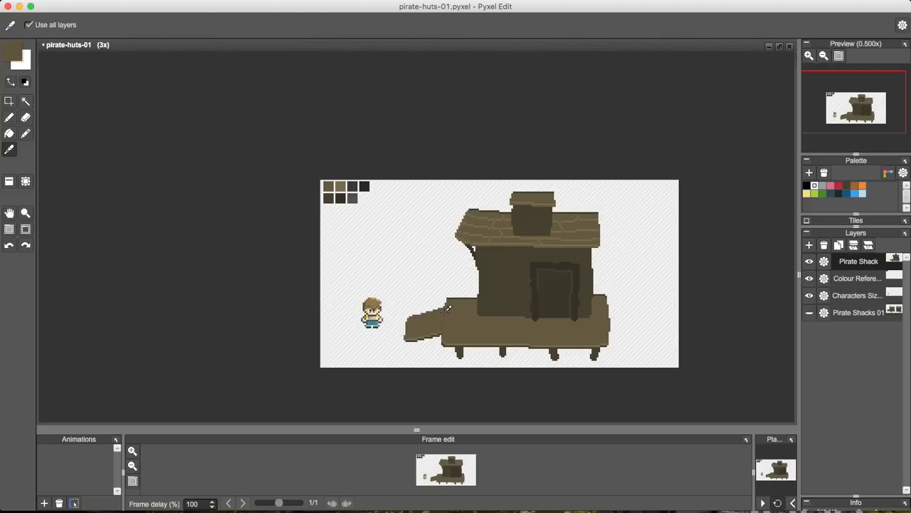
pyautogui.click(11, 54)
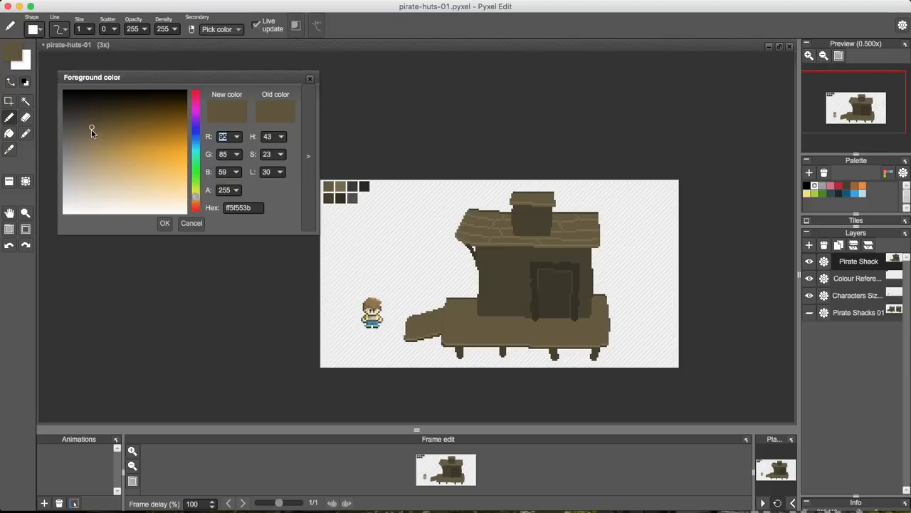
pyautogui.moveTo(91, 130); pyautogui.dragTo(91, 125)
pyautogui.click(165, 223)
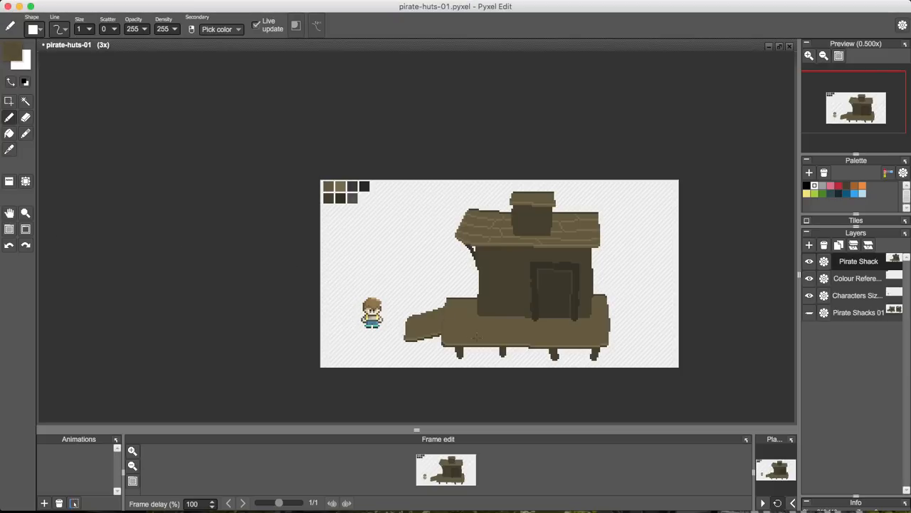
# Paint a swatch of the darker brown below the colour reference swatches with a size 6 pen, then return to size 1
pyautogui.press('f')
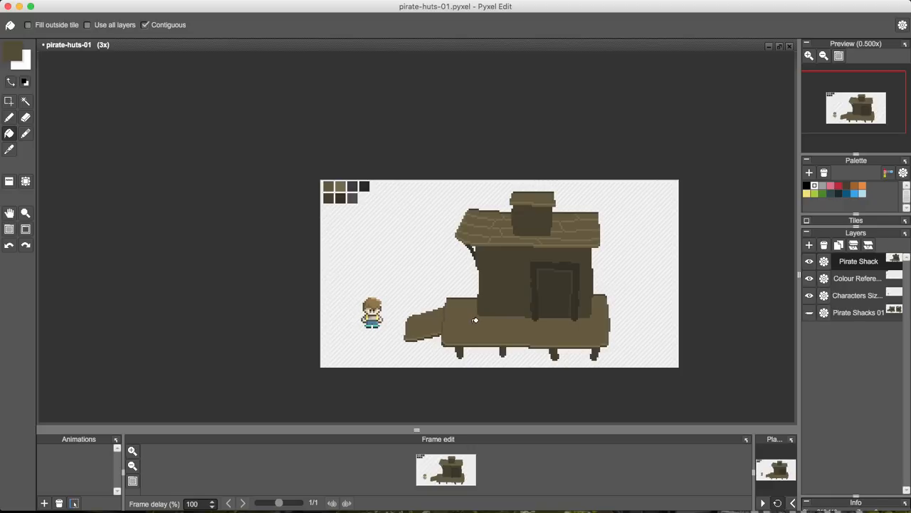
pyautogui.press('b')
pyautogui.click(434, 229)
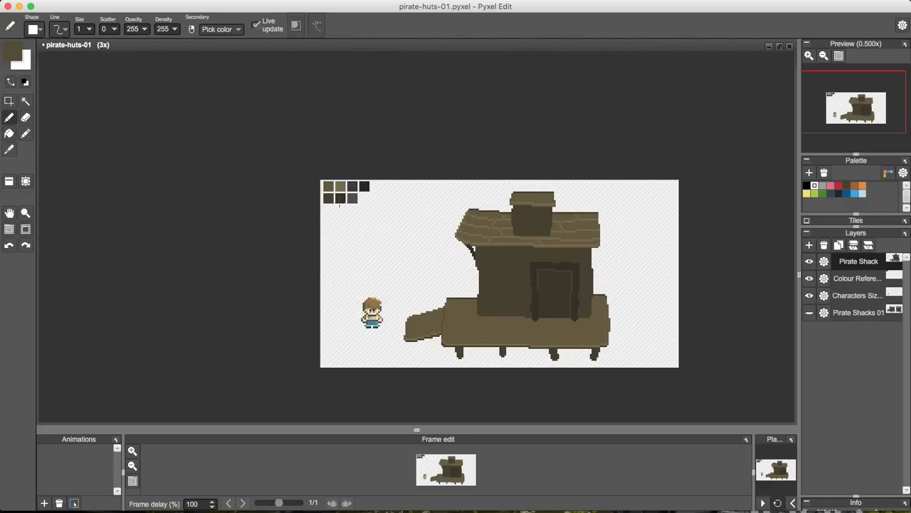
pyautogui.click(89, 29)
pyautogui.write('6')
pyautogui.press('Tab')
pyautogui.click(328, 210)
pyautogui.moveTo(78, 28); pyautogui.dragTo(55, 30)
# Shade the roof's plank joints with the darker brown and break up the main roof's top edge near the chimney with a small notch
pyautogui.rightClick(331, 212)
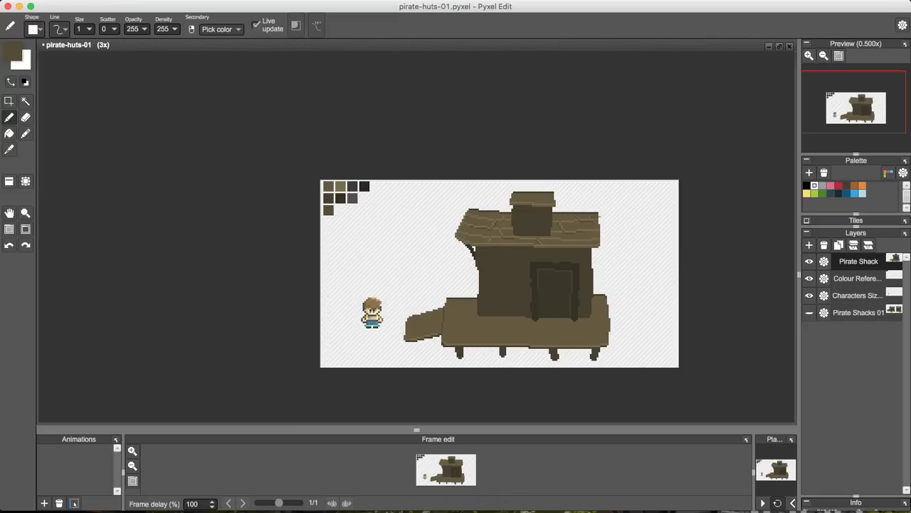
pyautogui.press('e')
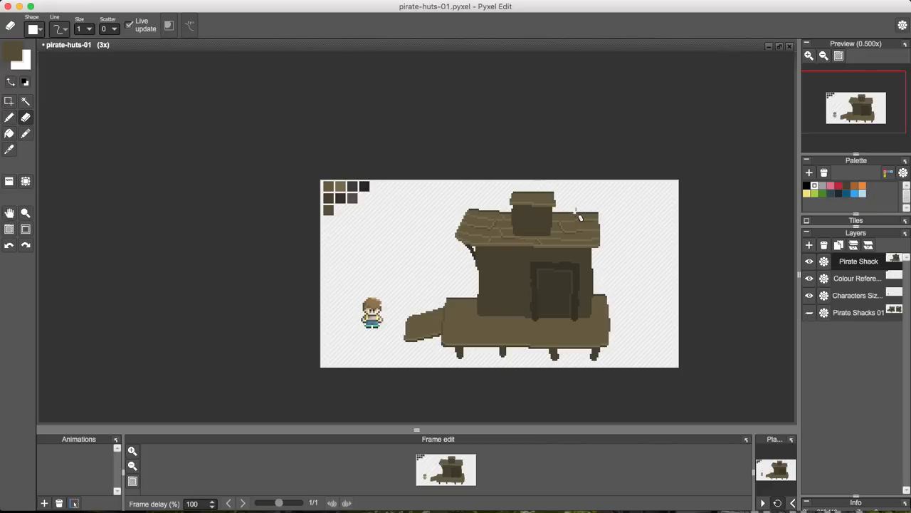
pyautogui.press('p')
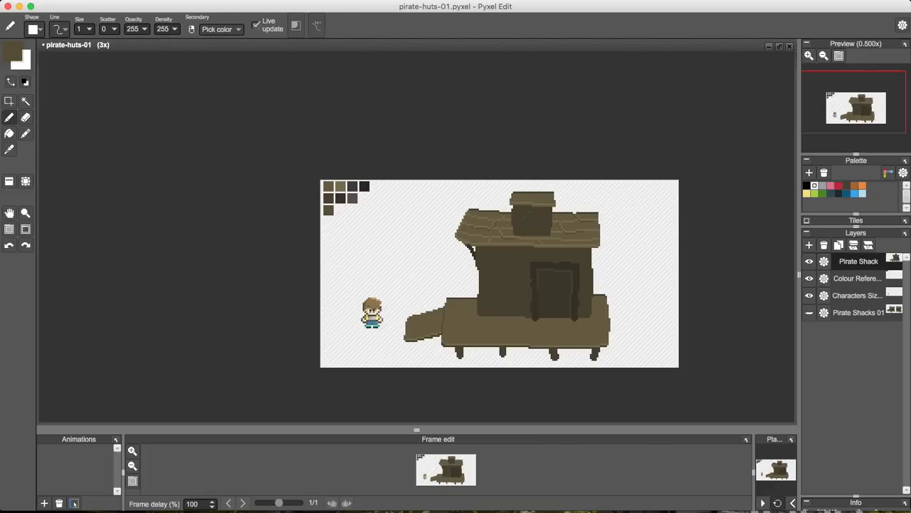
pyautogui.keyDown('alt'); pyautogui.click(573, 210); pyautogui.keyUp('alt')
pyautogui.press('e')
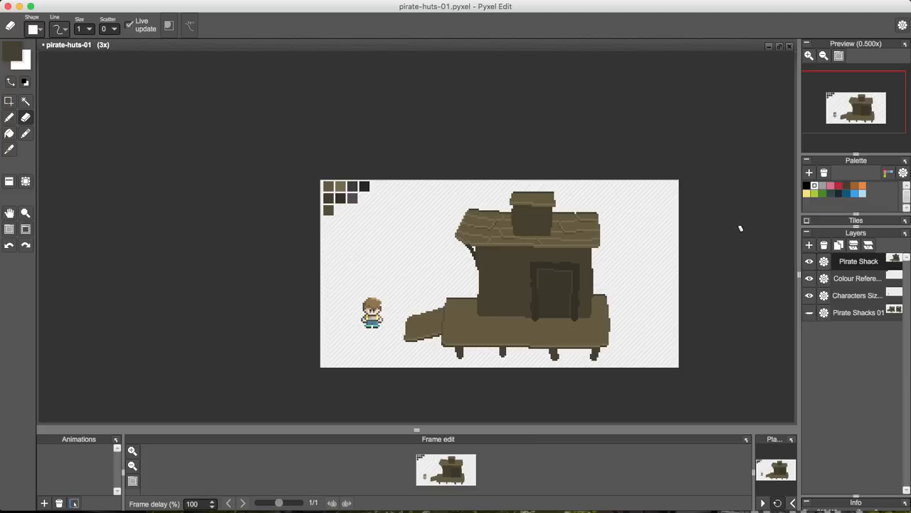
# Retouch the plank joint near the main roof's lower edge below the chimney with sampled roof browns, undoing a misplaced pen stroke
pyautogui.press('p')
pyautogui.press('alt')
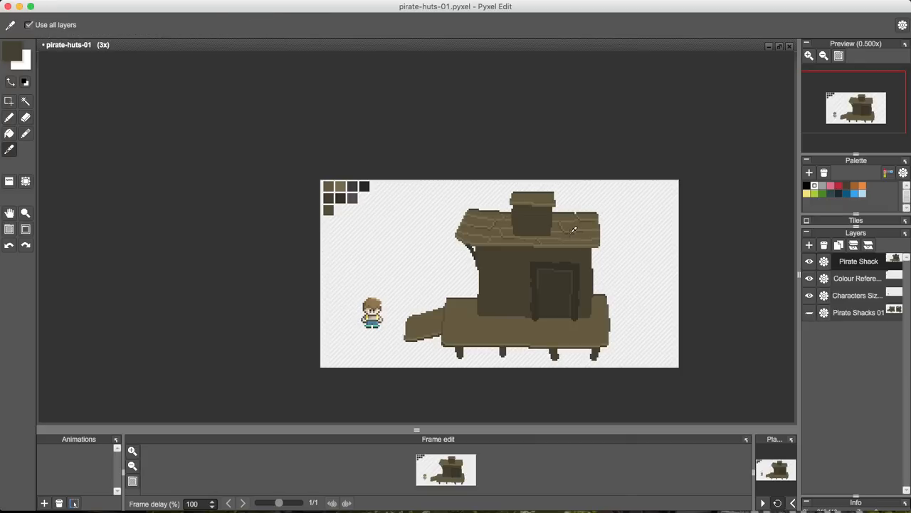
pyautogui.keyDown('alt'); pyautogui.click(572, 232); pyautogui.keyUp('alt')
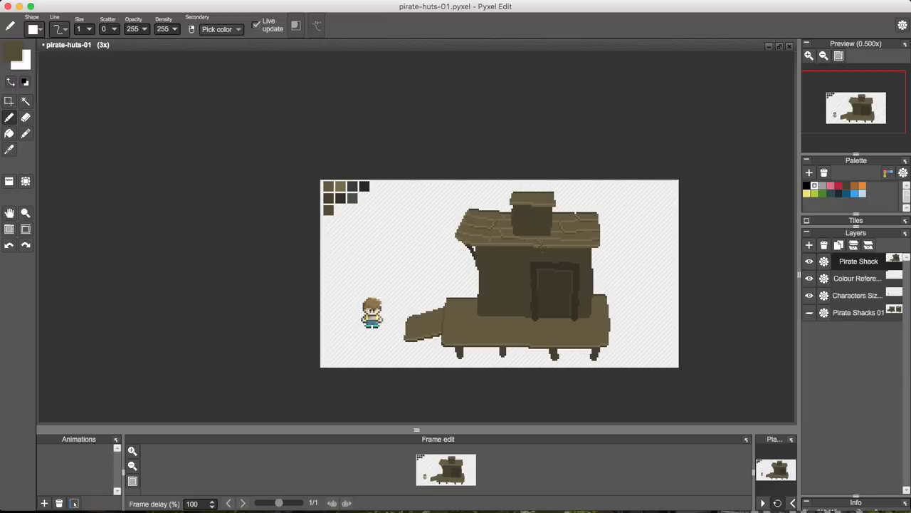
pyautogui.press('super+z')
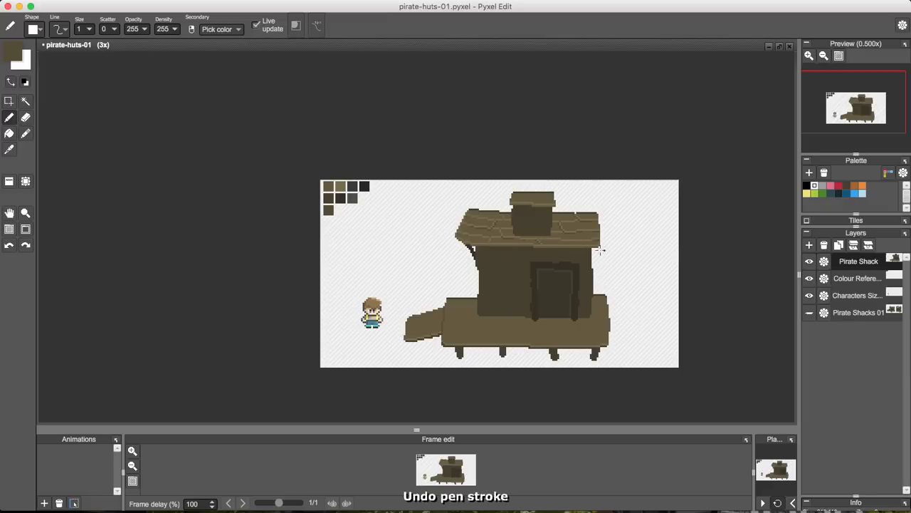
pyautogui.keyDown('alt'); pyautogui.click(543, 245); pyautogui.keyUp('alt')
pyautogui.keyDown('alt'); pyautogui.click(548, 243); pyautogui.keyUp('alt')
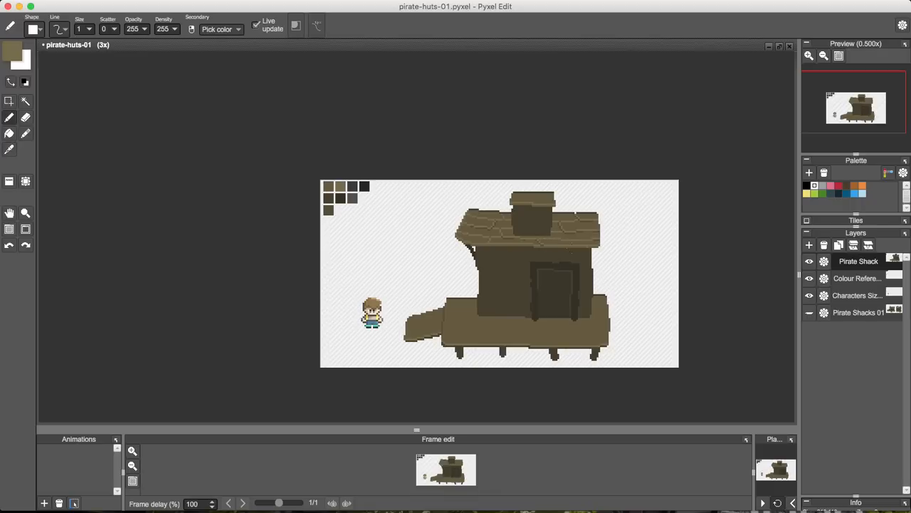
pyautogui.press('alt')
pyautogui.keyDown('alt'); pyautogui.click(545, 242); pyautogui.keyUp('alt')
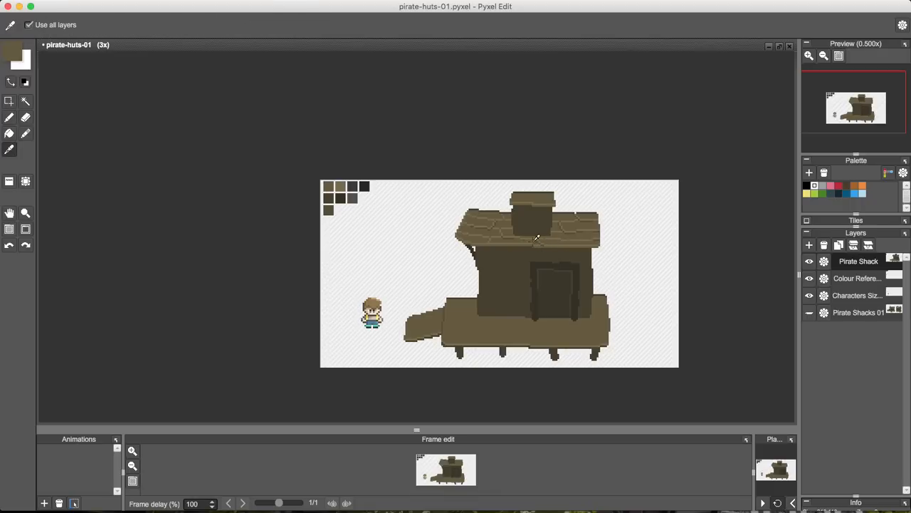
pyautogui.keyDown('alt'); pyautogui.click(506, 236); pyautogui.keyUp('alt')
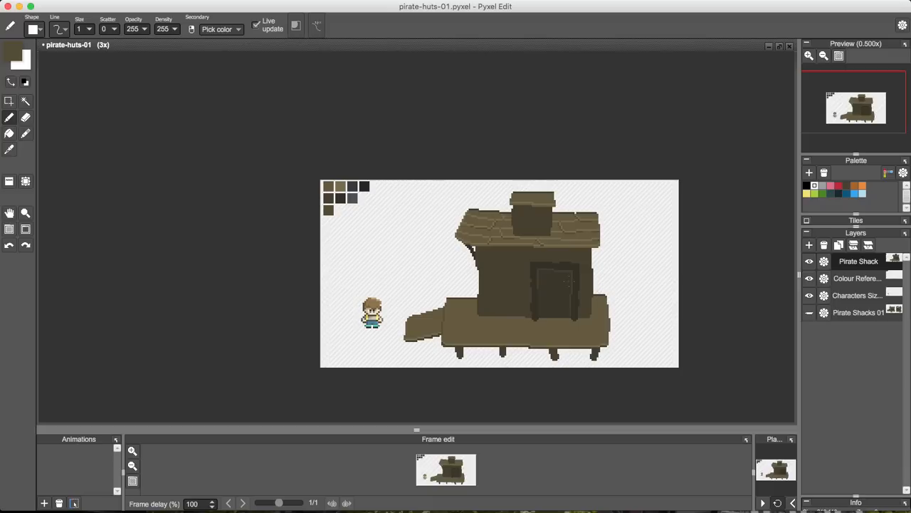
# Draw plank lines across the deck and slats on the ramp with the light brown sampled from the roof
pyautogui.keyDown('alt'); pyautogui.click(482, 230); pyautogui.keyUp('alt')
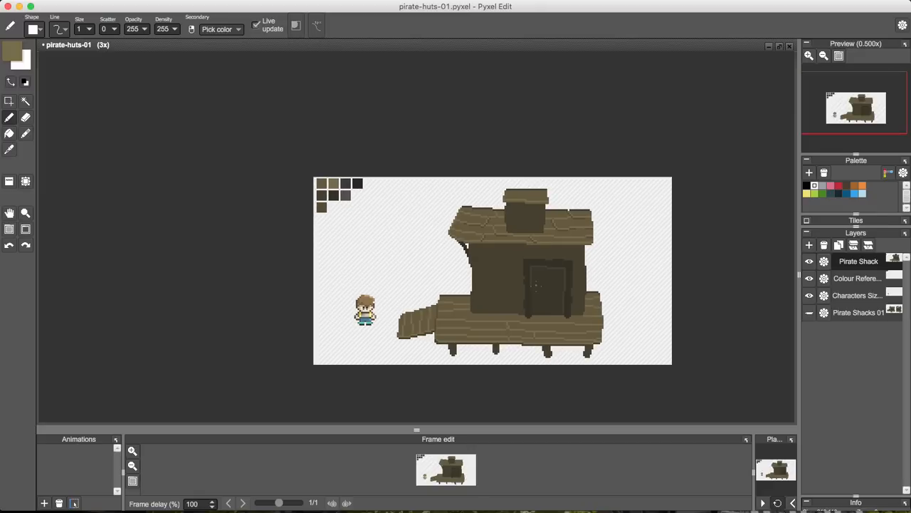
pyautogui.moveTo(639, 319)
pyautogui.mouseDown()
pyautogui.moveTo(606, 266)
pyautogui.moveTo(598, 293)
pyautogui.mouseUp()
pyautogui.press('e')
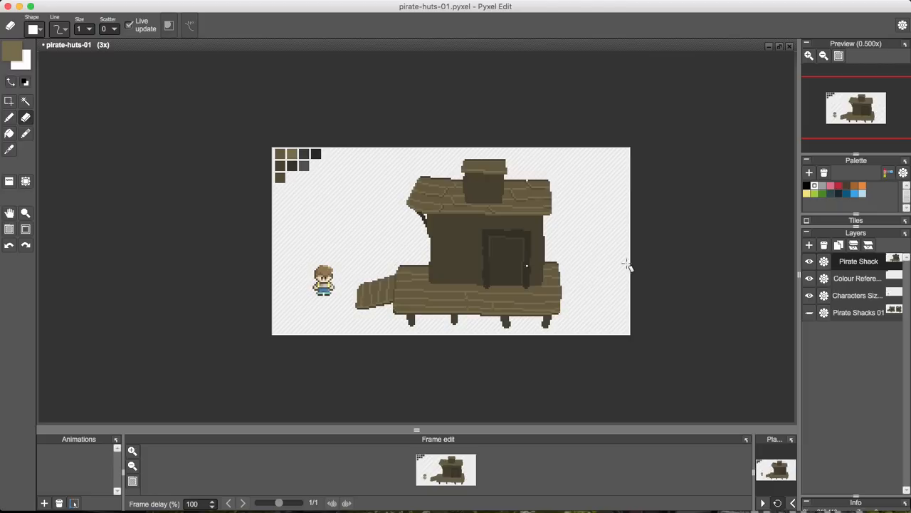
pyautogui.press('b')
# Shade the deck planks and ramp slats with the darker brown sampled from the roof, undoing misplaced strokes
pyautogui.press('i')
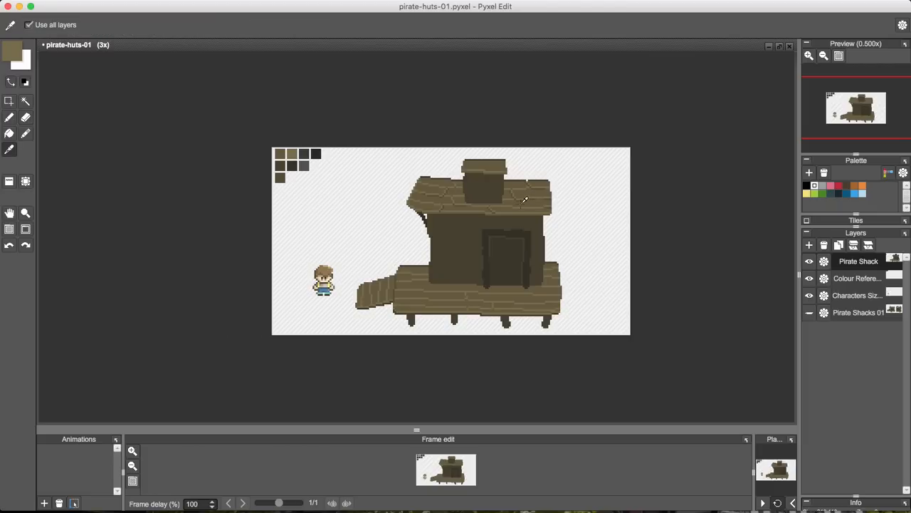
pyautogui.click(523, 199)
pyautogui.press('b')
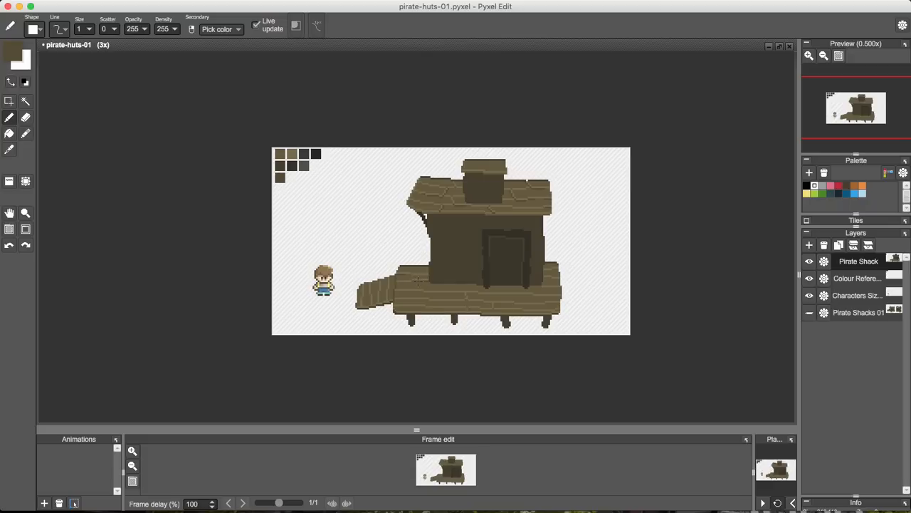
pyautogui.moveTo(425, 293); pyautogui.dragTo(465, 293)
pyautogui.press('super+z')
pyautogui.press('super+z')
# Refine the deck's plank joint just below the door with browns sampled from the surrounding planks
pyautogui.keyDown('alt'); pyautogui.click(481, 288); pyautogui.keyUp('alt')
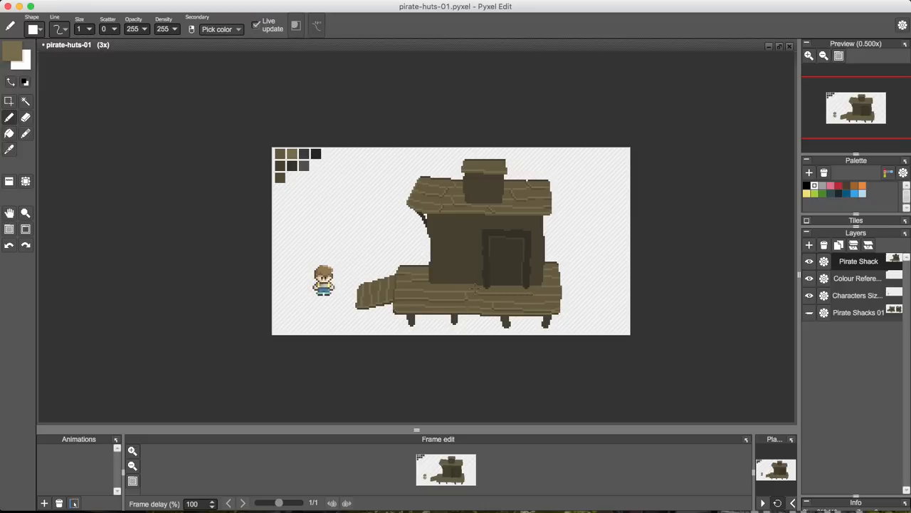
pyautogui.rightClick(476, 290)
pyautogui.keyDown('alt'); pyautogui.click(486, 291); pyautogui.keyUp('alt')
pyautogui.keyDown('alt'); pyautogui.click(479, 287); pyautogui.keyUp('alt')
pyautogui.keyDown('alt'); pyautogui.click(478, 289); pyautogui.keyUp('alt')
# Soften the plank joint on the main roof to the left of the chimney into a curved end using sampled light and dark browns
pyautogui.rightClick(452, 185)
pyautogui.keyDown('alt'); pyautogui.click(450, 187); pyautogui.keyUp('alt')
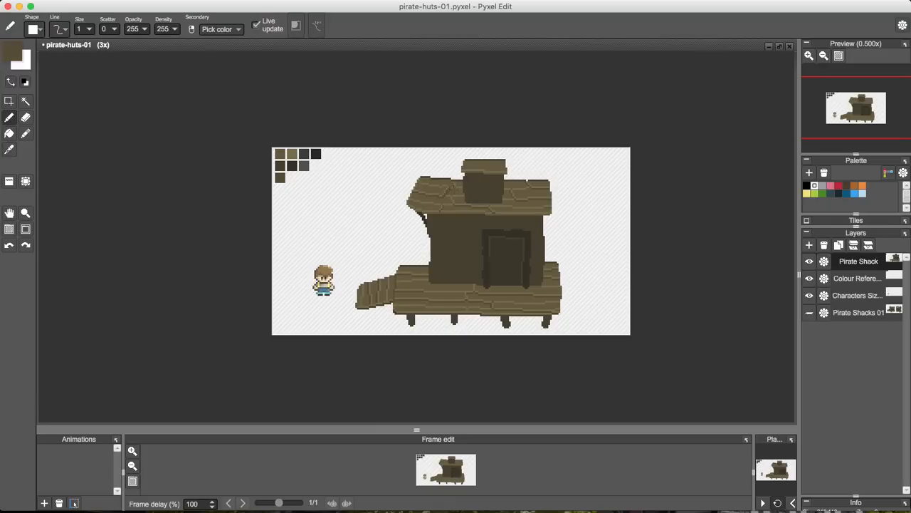
pyautogui.keyDown('alt'); pyautogui.click(447, 187); pyautogui.keyUp('alt')
pyautogui.keyDown('alt'); pyautogui.click(450, 181); pyautogui.keyUp('alt')
pyautogui.press('alt')
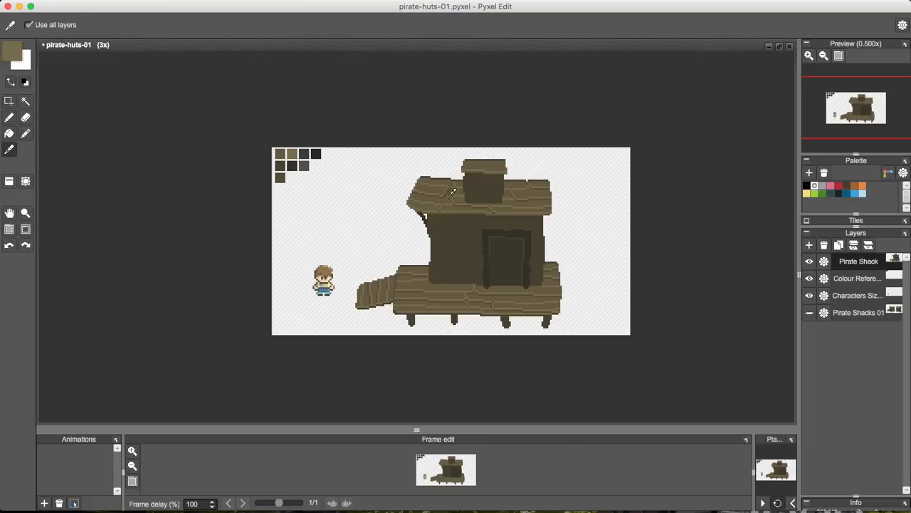
pyautogui.press('alt')
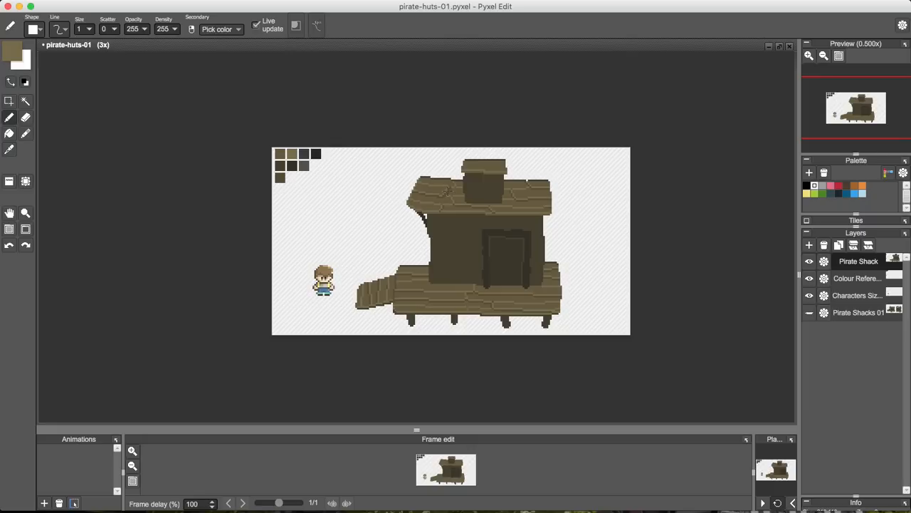
pyautogui.keyDown('alt'); pyautogui.click(448, 191); pyautogui.keyUp('alt')
pyautogui.press('alt')
pyautogui.keyDown('alt'); pyautogui.click(455, 186); pyautogui.keyUp('alt')
# Repaint the plank joint on the main roof to the right of the chimney with sampled browns and undo a misplaced pen stroke
pyautogui.keyDown('alt'); pyautogui.click(511, 186); pyautogui.keyUp('alt')
pyautogui.press('m')
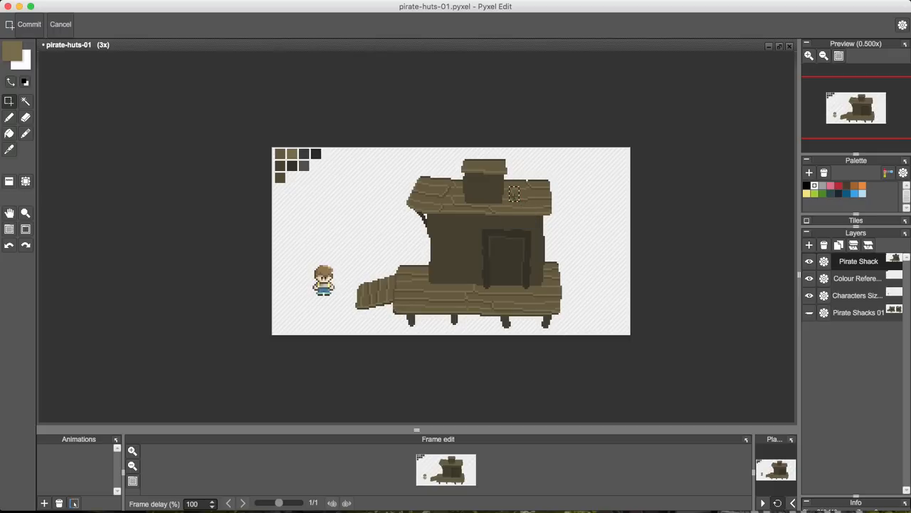
pyautogui.press('b')
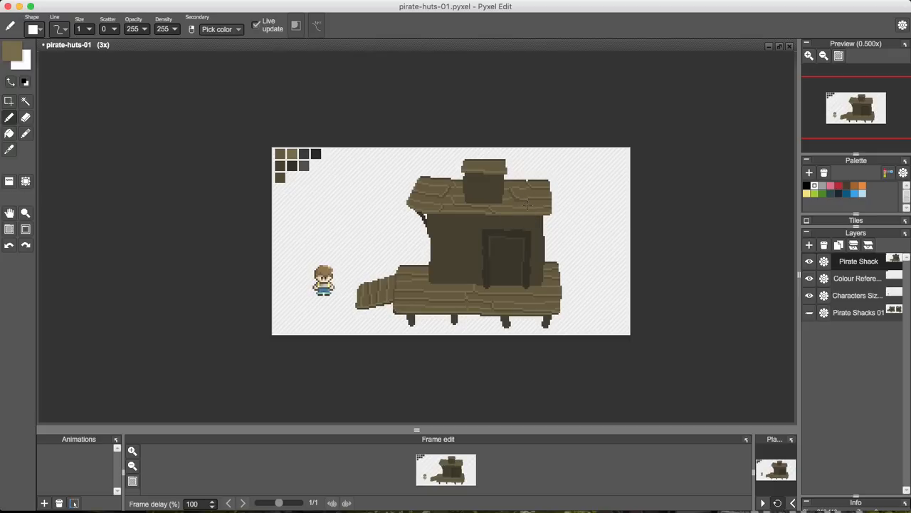
pyautogui.keyDown('alt'); pyautogui.click(517, 201); pyautogui.keyUp('alt')
pyautogui.press('super+z')
pyautogui.press('alt')
pyautogui.keyDown('alt'); pyautogui.click(523, 195); pyautogui.keyUp('alt')
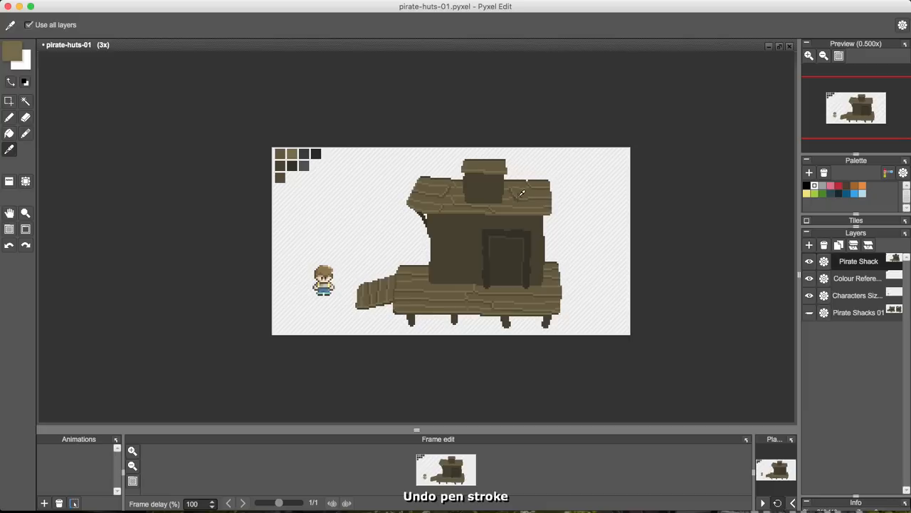
pyautogui.press('alt')
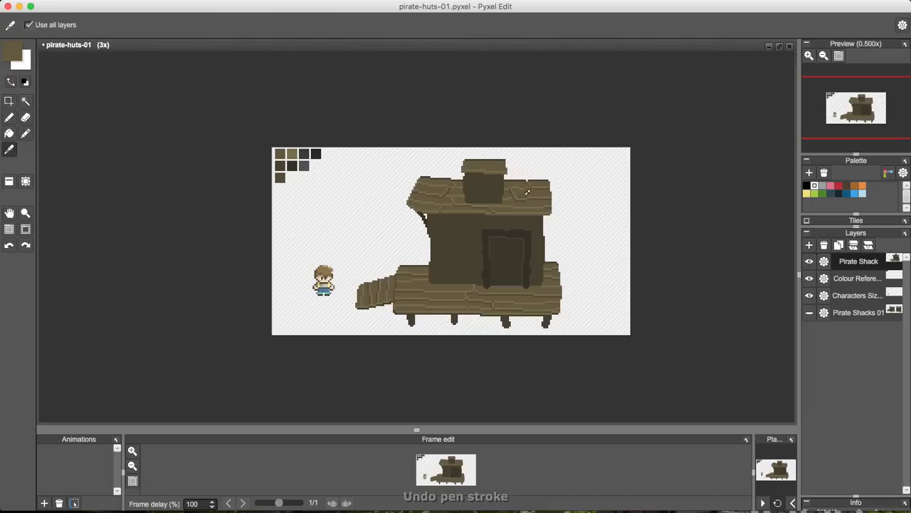
# Round off the plank end to the right of the chimney with sampled roof browns and undo the last stray stroke
pyautogui.press('s')
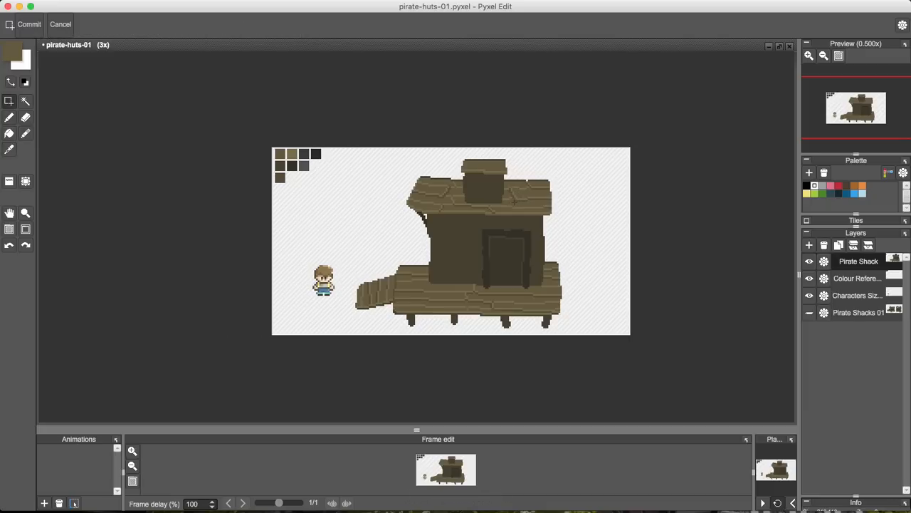
pyautogui.moveTo(515, 199); pyautogui.dragTo(528, 203)
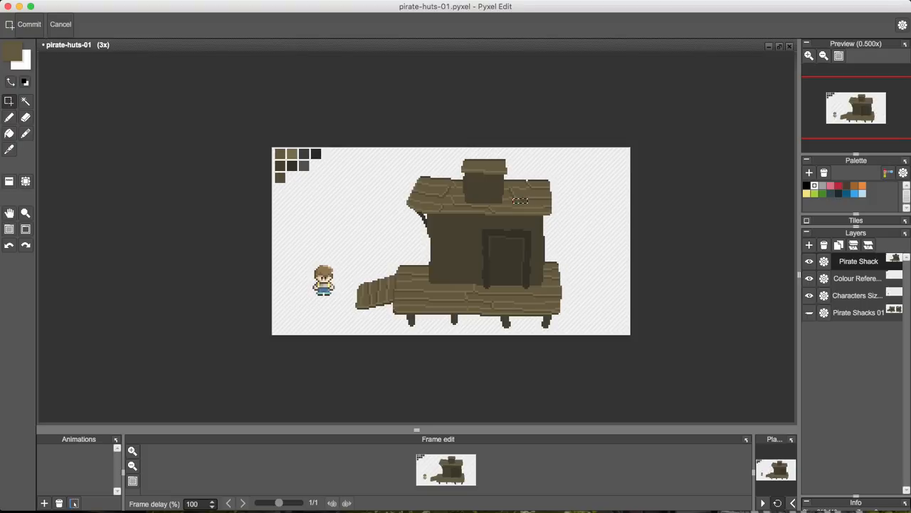
pyautogui.click(542, 203)
pyautogui.press('b')
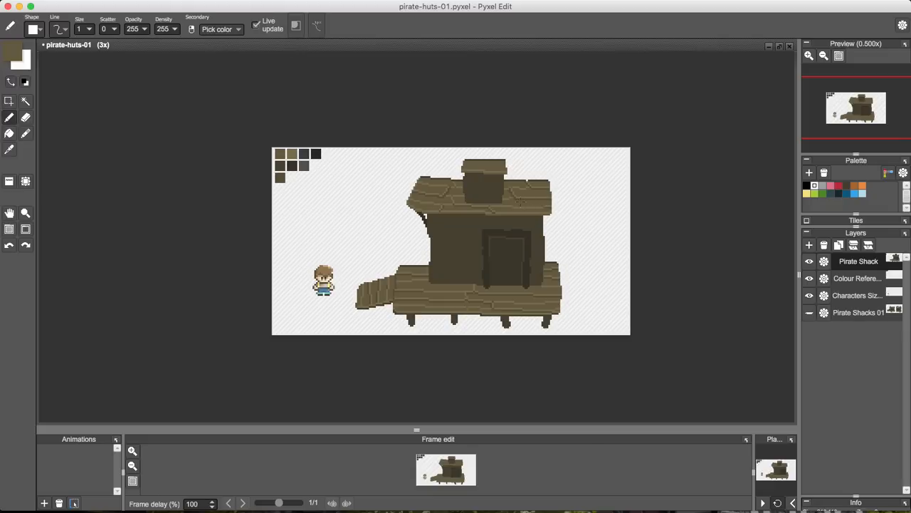
pyautogui.keyDown('alt'); pyautogui.click(512, 196); pyautogui.keyUp('alt')
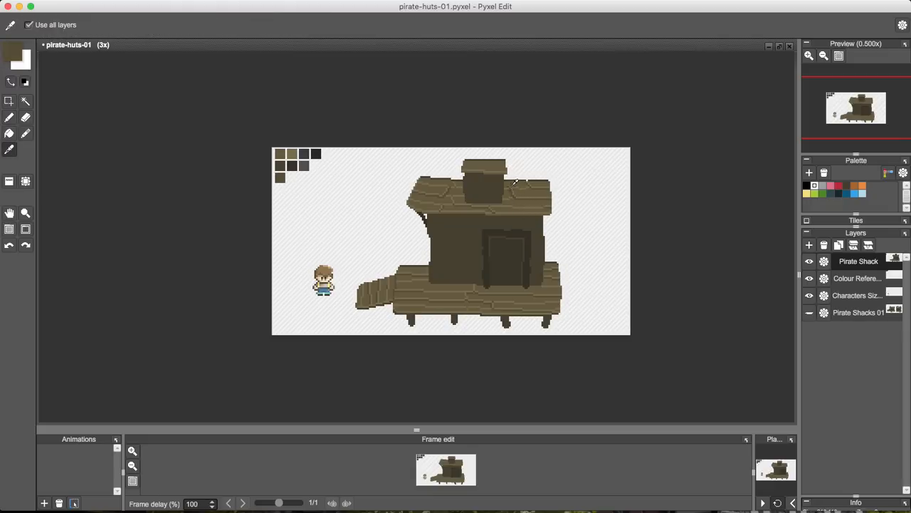
pyautogui.keyDown('alt'); pyautogui.click(514, 183); pyautogui.keyUp('alt')
pyautogui.press('alt')
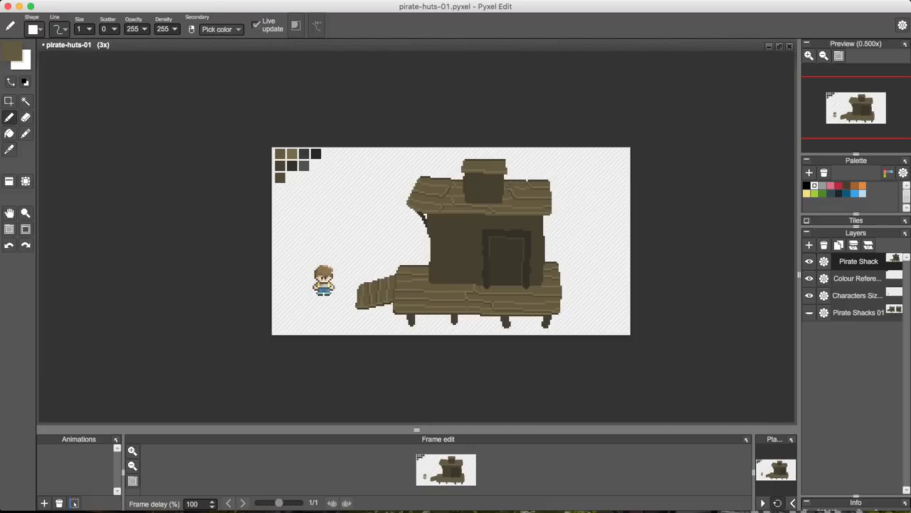
pyautogui.keyDown('alt'); pyautogui.click(513, 186); pyautogui.keyUp('alt')
pyautogui.press('super+z')
pyautogui.press('i')
pyautogui.click(491, 232)
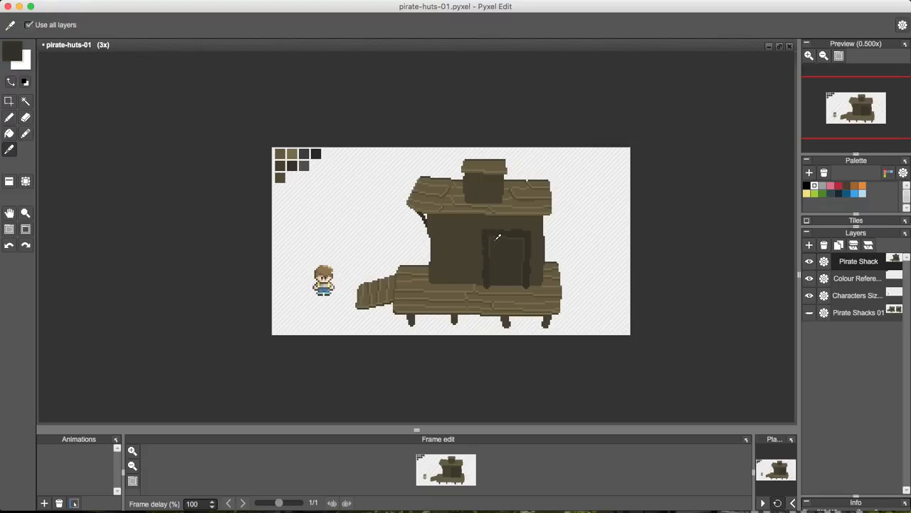
pyautogui.press('b')
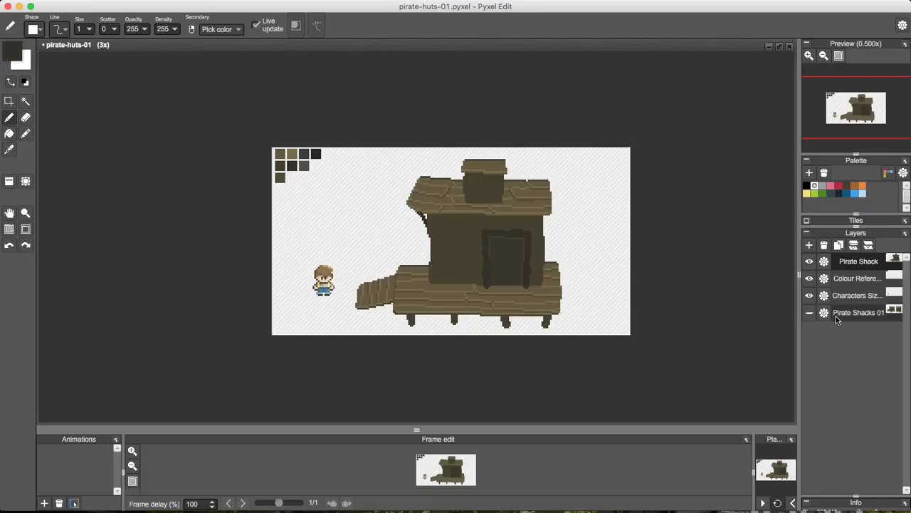
# Show the Pirate Shacks 01 layer as a reference and sample the brown from the existing hut's wall beside the doorway
pyautogui.click(810, 312)
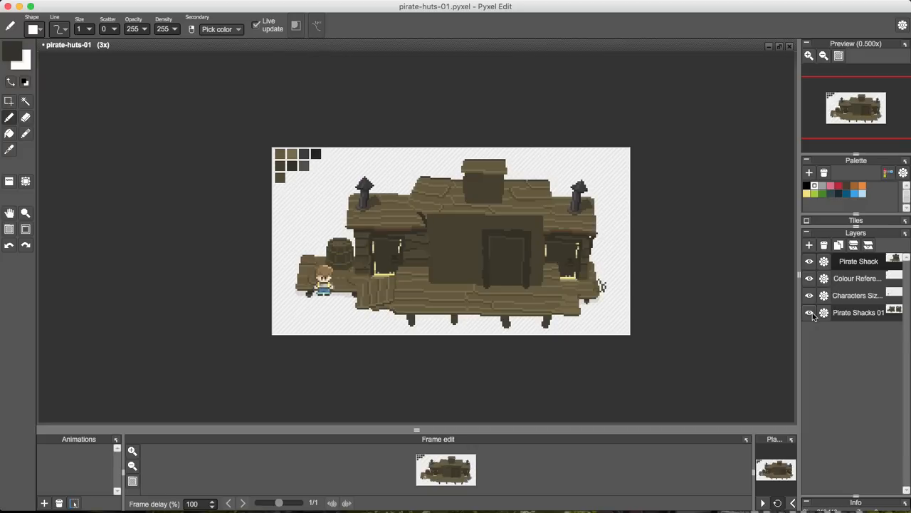
pyautogui.click(810, 313)
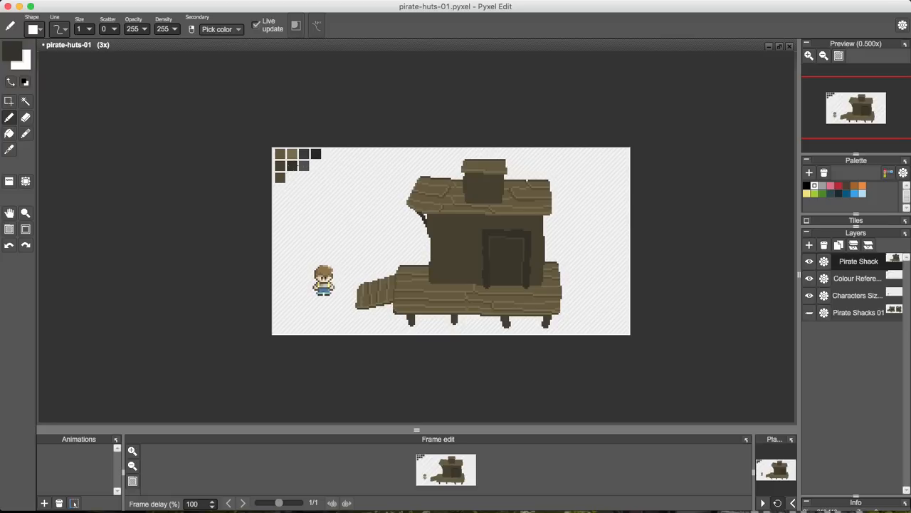
pyautogui.click(809, 313)
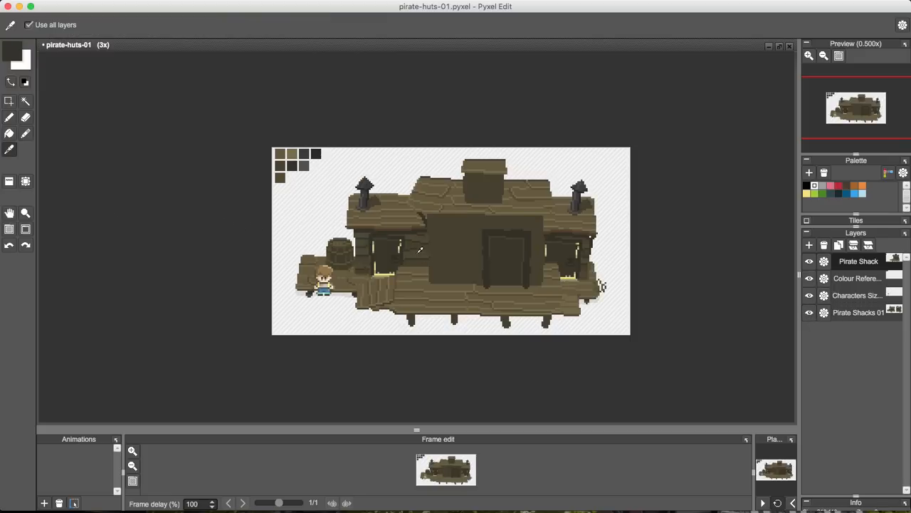
pyautogui.keyDown('alt'); pyautogui.click(370, 246); pyautogui.keyUp('alt')
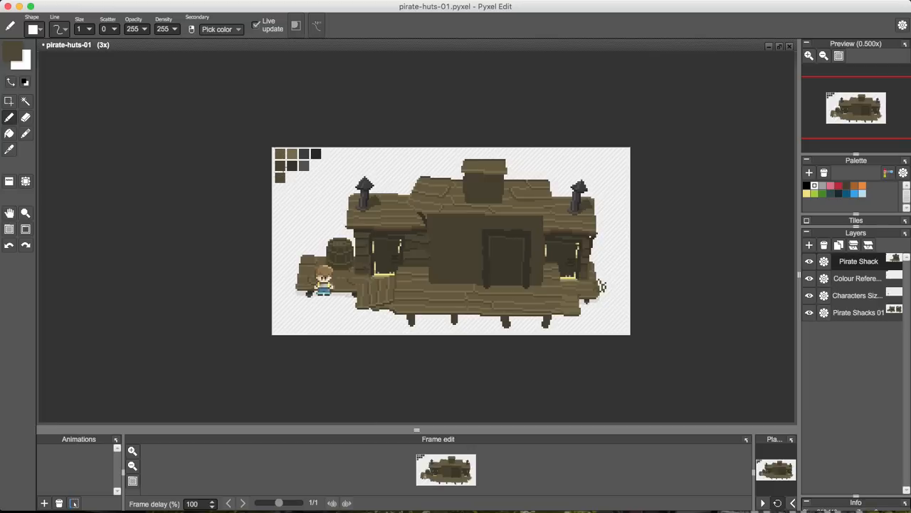
# Paint a swatch of the sampled wall brown beside the last colour reference swatch with a size 6 pen, then return to size 1
pyautogui.doubleClick(78, 29)
pyautogui.write('6')
pyautogui.click(295, 177)
pyautogui.click(292, 177)
pyautogui.doubleClick(78, 28)
pyautogui.write('1')
pyautogui.press('alt')
# Hide the Pirate Shacks 01 layer and outline and fill the first planks on the upper wall left of the door with the sampled brown
pyautogui.click(809, 313)
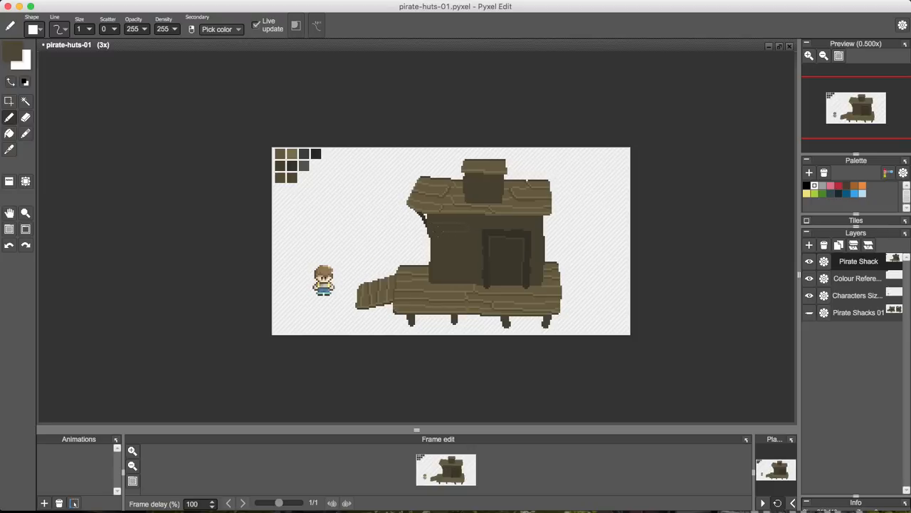
pyautogui.press('f')
pyautogui.click(440, 225)
pyautogui.press('b')
pyautogui.press('f')
pyautogui.click(459, 242)
# Outline and fill further planks across the middle of the wall left of the door with the sampled wall brown
pyautogui.press('b')
pyautogui.press('f')
pyautogui.press('b')
pyautogui.press('f')
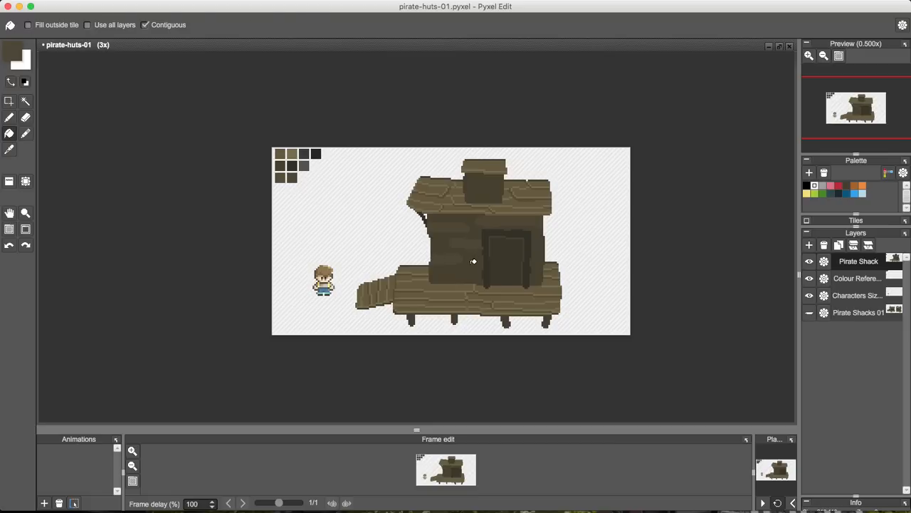
pyautogui.press('b')
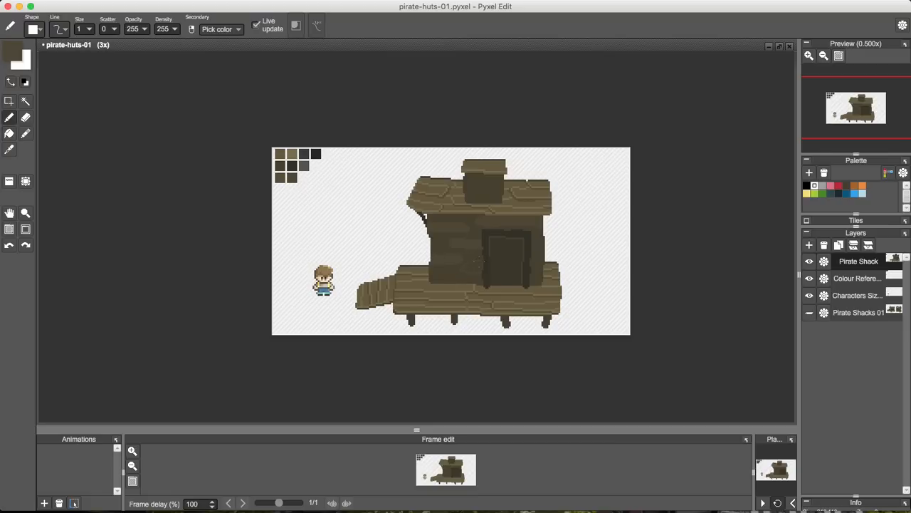
pyautogui.press('f')
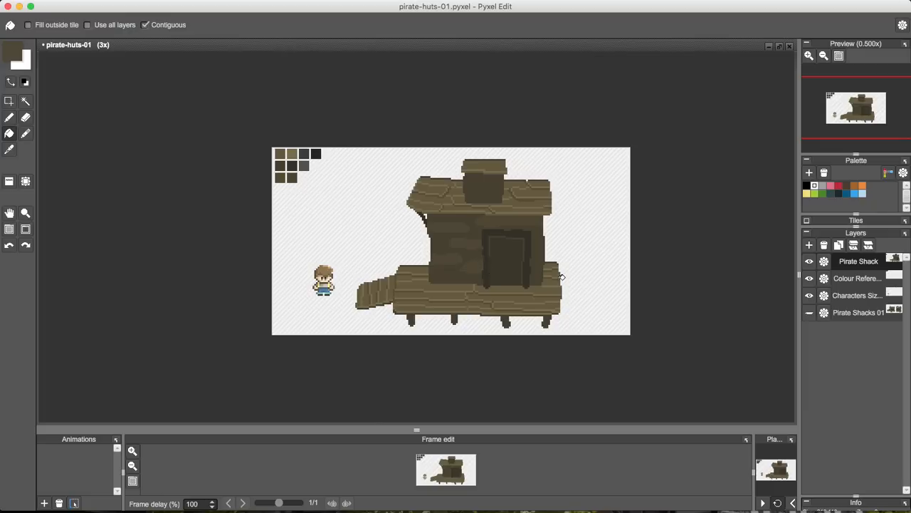
# Outline and fill the remaining planks on the lower wall left of the door and on the wall strip right of it
pyautogui.press('b')
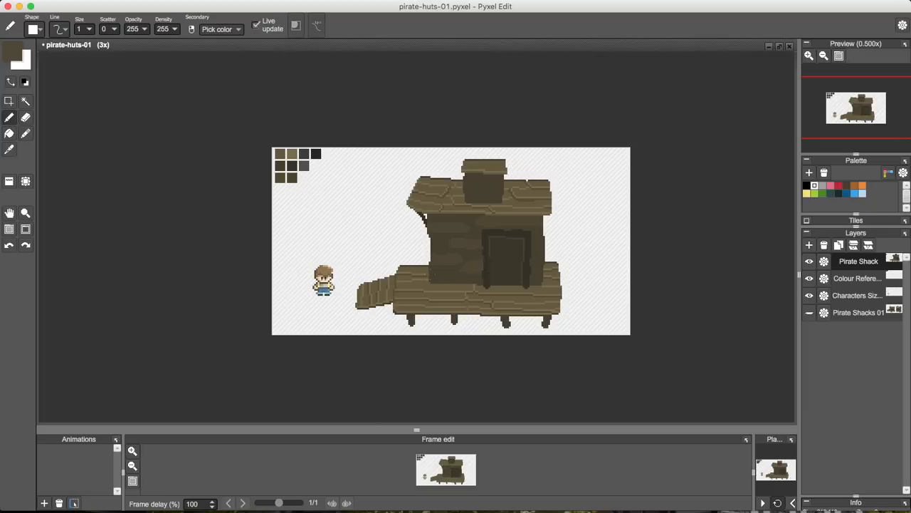
pyautogui.press('f')
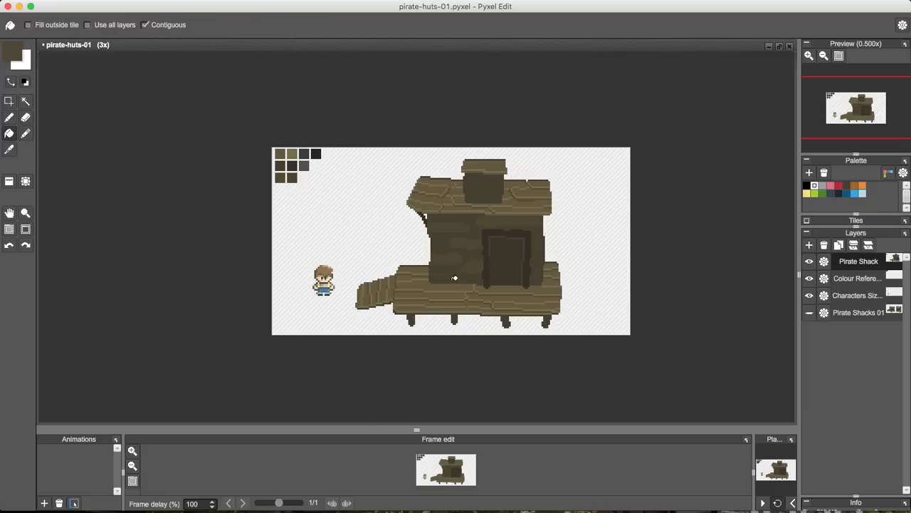
pyautogui.press('b')
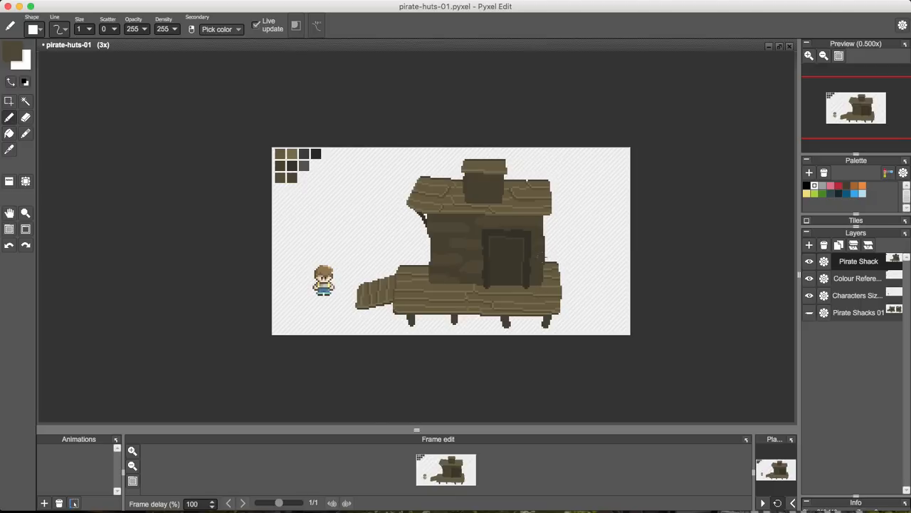
pyautogui.press('f')
pyautogui.press('b')
pyautogui.press('f')
pyautogui.press('b')
# Sample a dark brown for the plank shadows using the Pirate Shacks 01 layer as a reference, set the pen to size 1 and hide the layer
pyautogui.keyDown('alt'); pyautogui.click(290, 167); pyautogui.keyUp('alt')
pyautogui.click(808, 312)
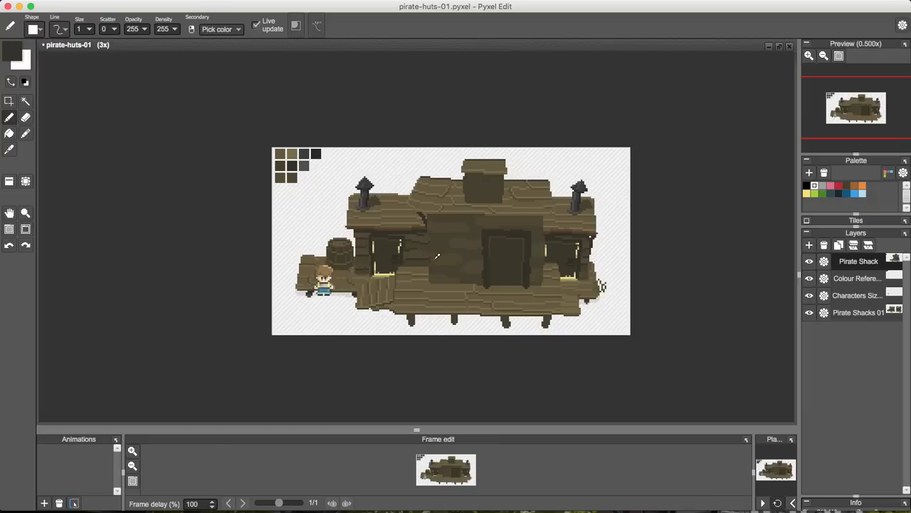
pyautogui.press('i')
pyautogui.press('b')
pyautogui.press(']')
pyautogui.press('[')
pyautogui.press('[')
pyautogui.press('[')
pyautogui.press('[')
pyautogui.press('[')
pyautogui.click(809, 313)
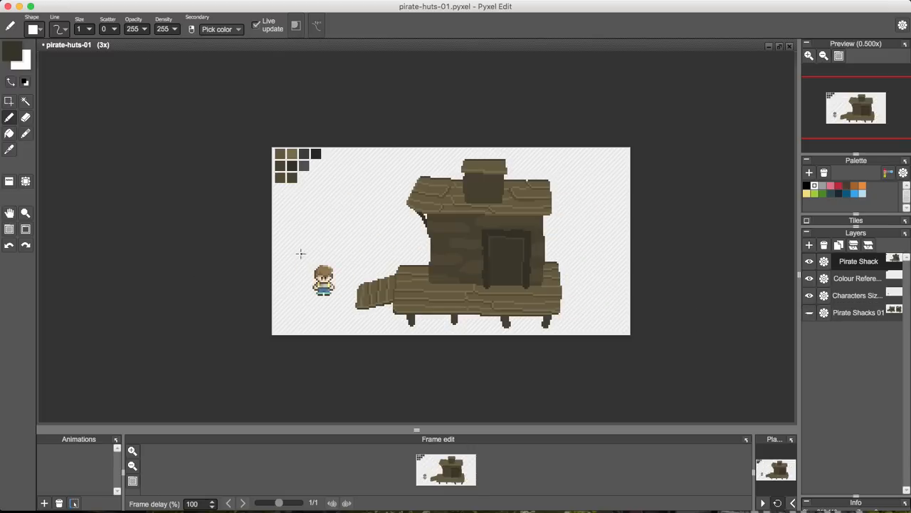
# Draw a dark shadow line beneath the upper plank left of the door, checking it against the Pirate Shacks 01 layer
pyautogui.scroll(2, 410, 254)
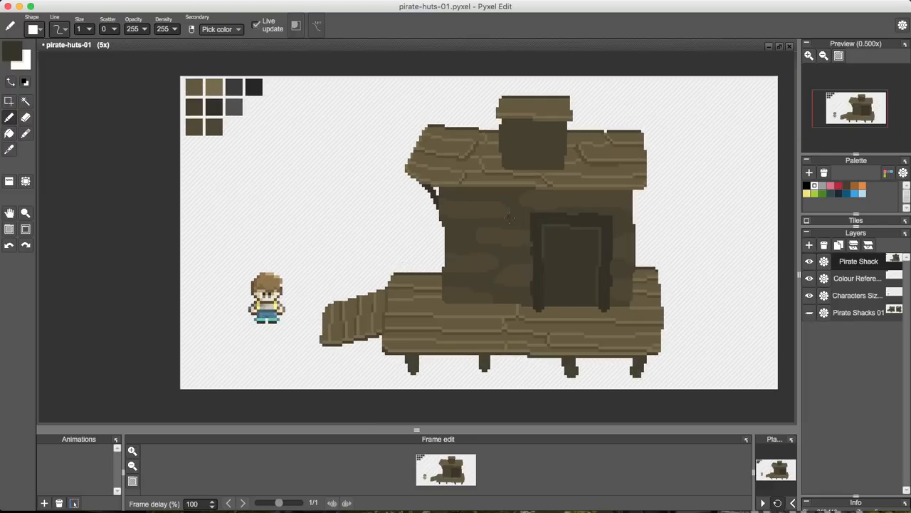
pyautogui.moveTo(505, 219); pyautogui.dragTo(450, 220)
pyautogui.click(809, 313)
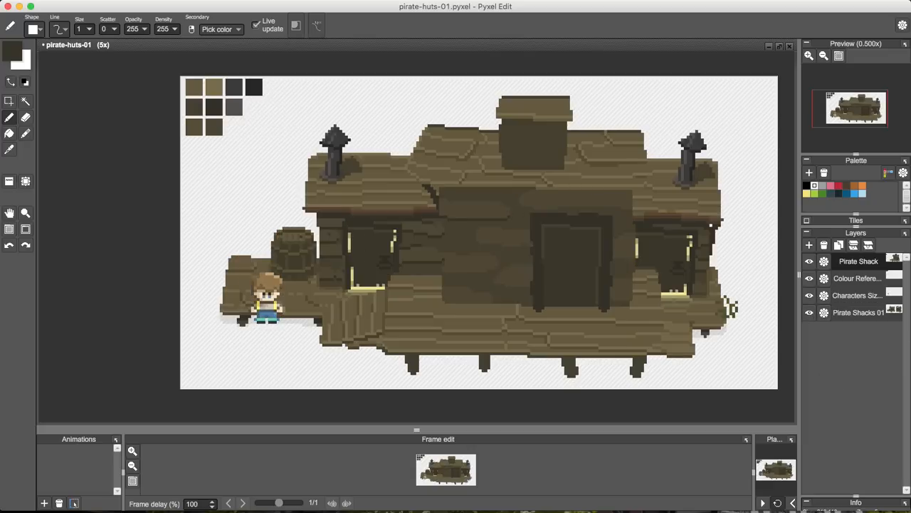
pyautogui.press('i')
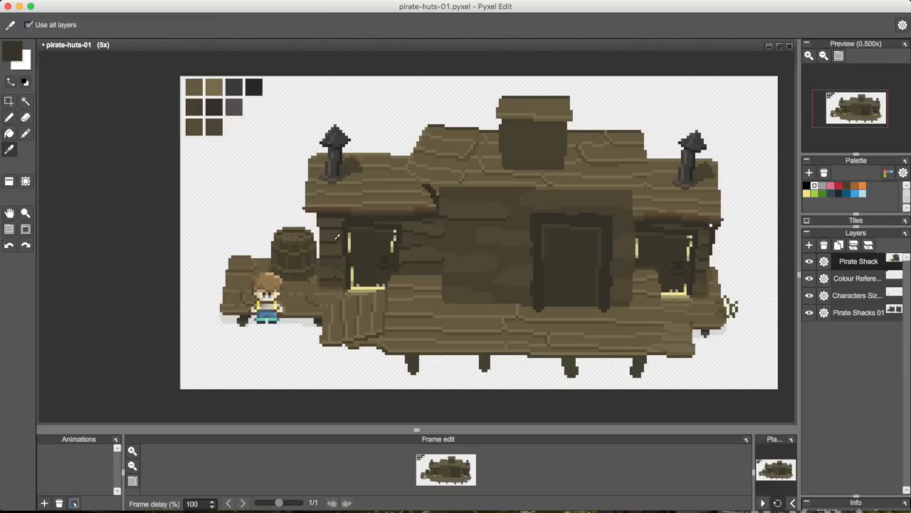
pyautogui.press('b')
pyautogui.click(809, 312)
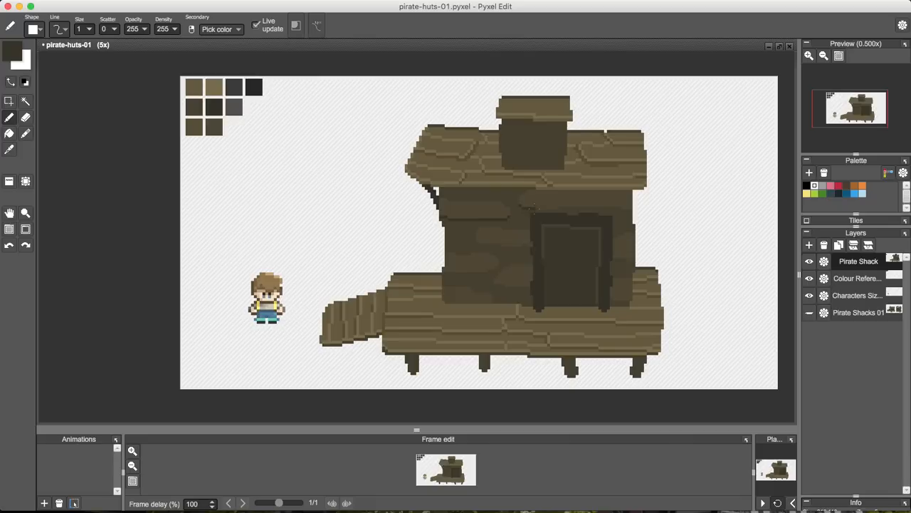
# Draw dark shadow lines beneath the plank above the door and the middle and lower planks left of the door
pyautogui.moveTo(560, 207); pyautogui.dragTo(624, 208)
pyautogui.moveTo(481, 245); pyautogui.dragTo(525, 247)
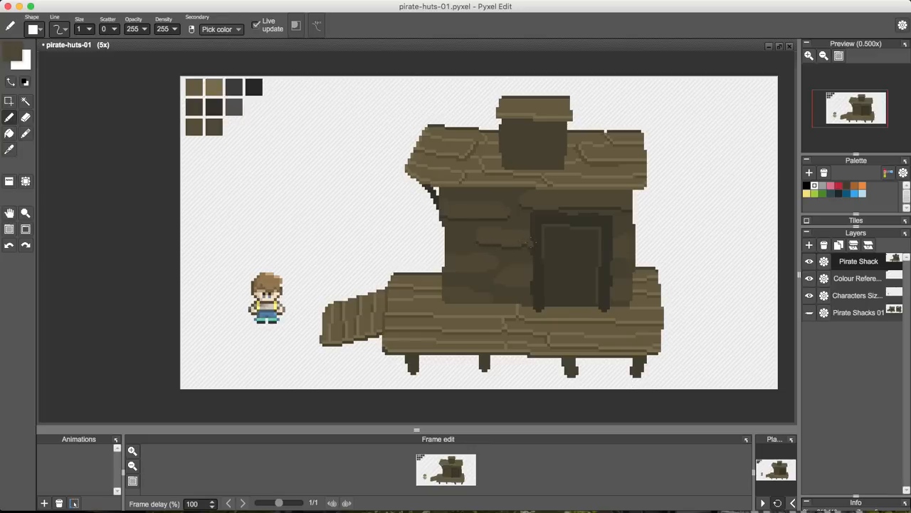
pyautogui.keyDown('alt'); pyautogui.click(525, 240); pyautogui.keyUp('alt')
pyautogui.moveTo(484, 273); pyautogui.dragTo(457, 274)
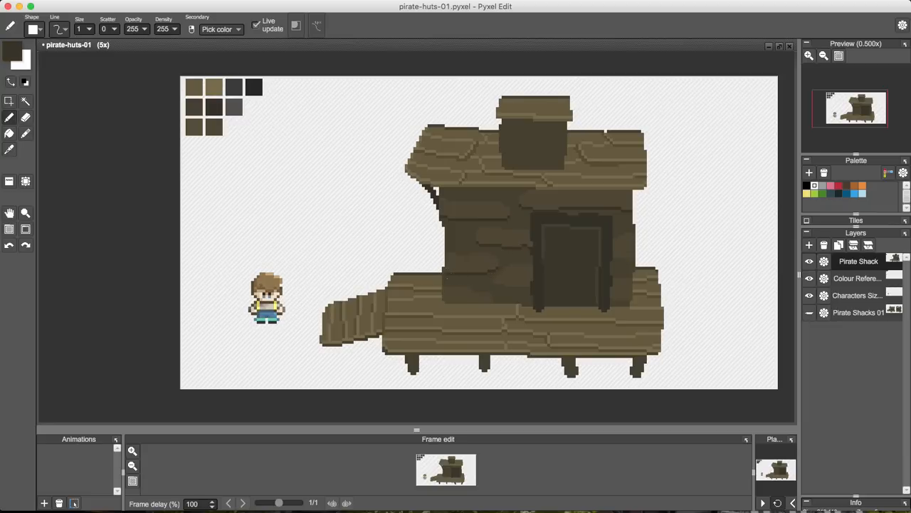
# Shade the edge of the low plank beside the door's left post with sampled browns and undo the stray stroke
pyautogui.keyDown('alt'); pyautogui.click(438, 286); pyautogui.keyUp('alt')
pyautogui.scroll(-3, 458, 225)
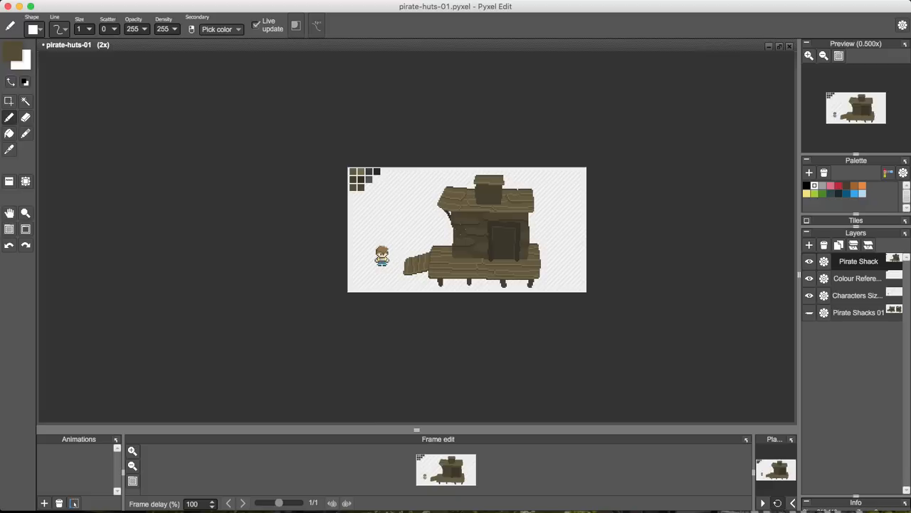
pyautogui.scroll(3, 465, 234)
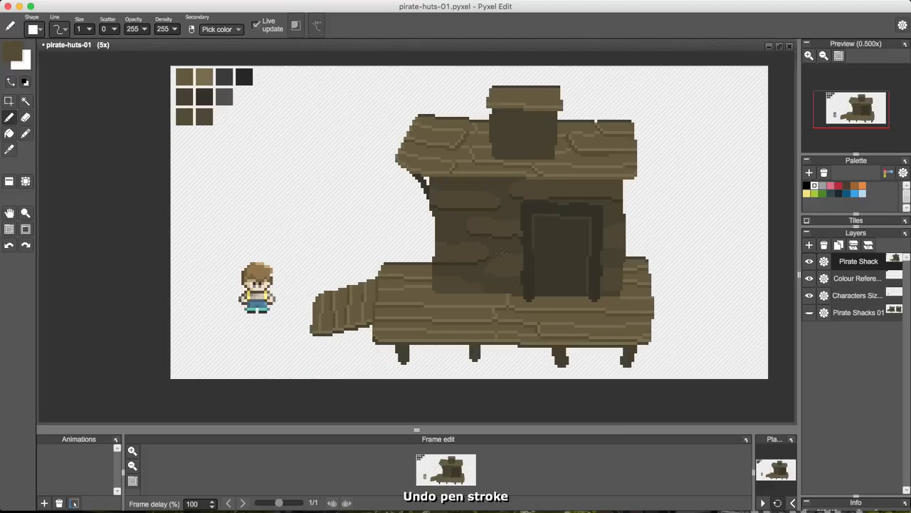
pyautogui.keyDown('alt'); pyautogui.click(487, 256); pyautogui.keyUp('alt')
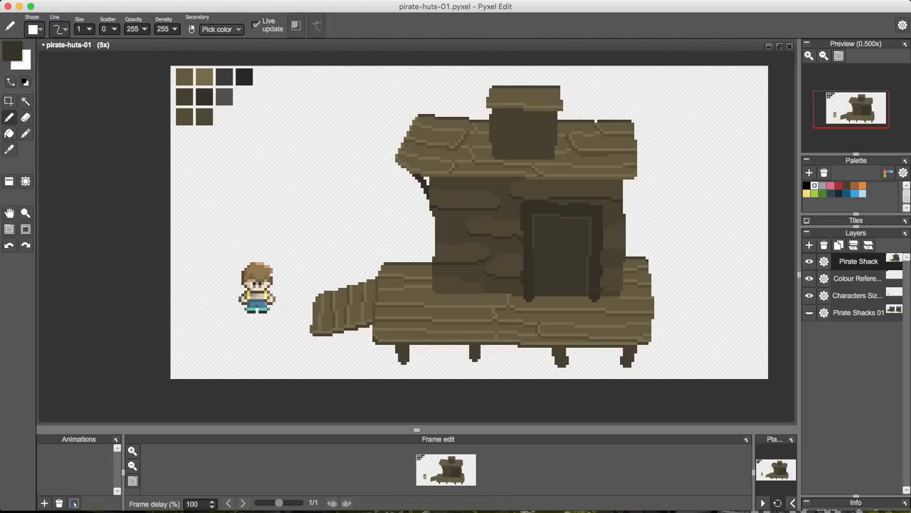
# Add plank edges to the lower wall on both sides of the door and undo the trial strokes at the wall's lower left
pyautogui.keyDown('alt'); pyautogui.click(498, 278); pyautogui.keyUp('alt')
pyautogui.moveTo(452, 276); pyautogui.dragTo(440, 272)
pyautogui.press('super+z')
pyautogui.moveTo(439, 274); pyautogui.dragTo(474, 275)
pyautogui.press('super+z')
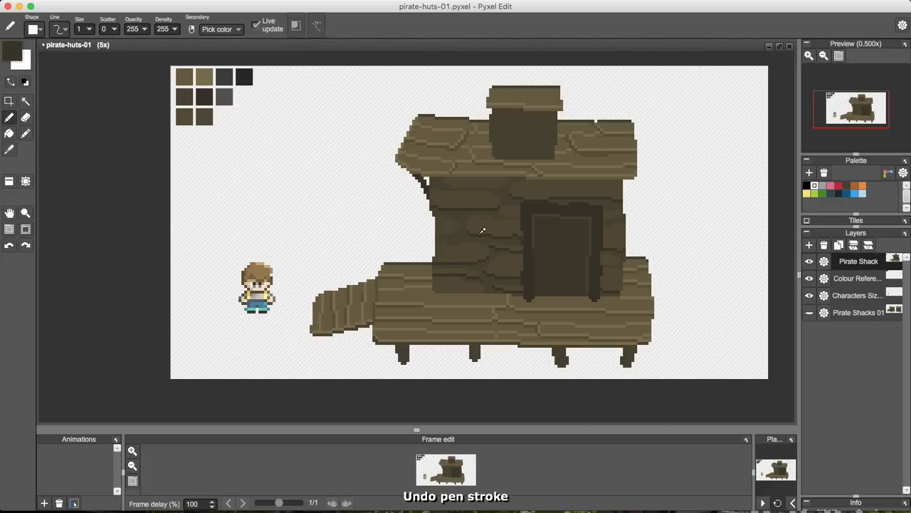
# Define the mid-wall planks left of the door with sampled browns and undo the last stroke
pyautogui.rightClick(464, 228)
pyautogui.rightClick(347, 212)
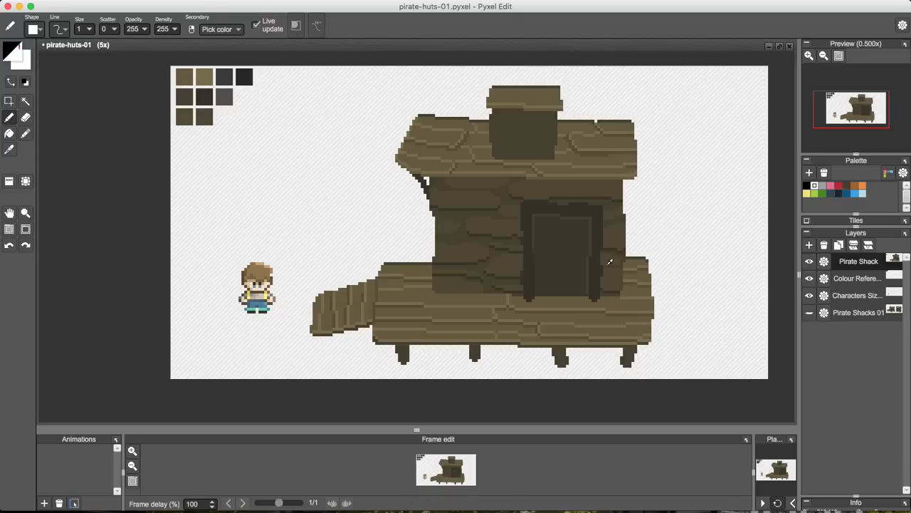
pyautogui.rightClick(467, 223)
pyautogui.rightClick(469, 208)
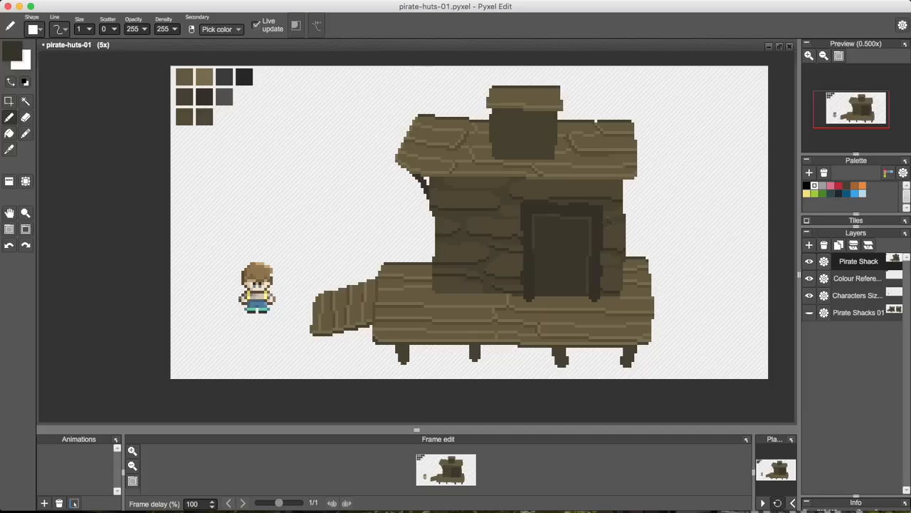
pyautogui.press('super+z')
# Draw a shadow line along the top plank below the roof and touch up the plank edge above the door, undoing the last stroke
pyautogui.moveTo(502, 189); pyautogui.dragTo(450, 189)
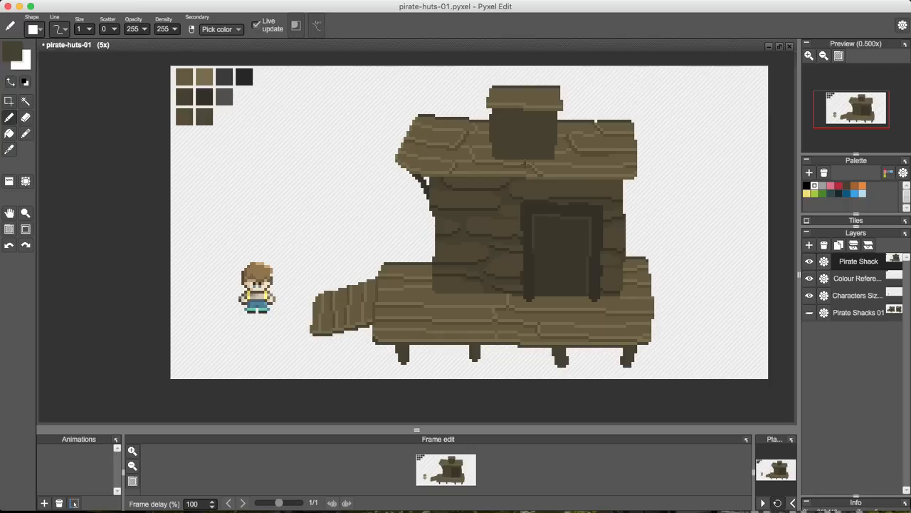
pyautogui.rightClick(510, 194)
pyautogui.press('s')
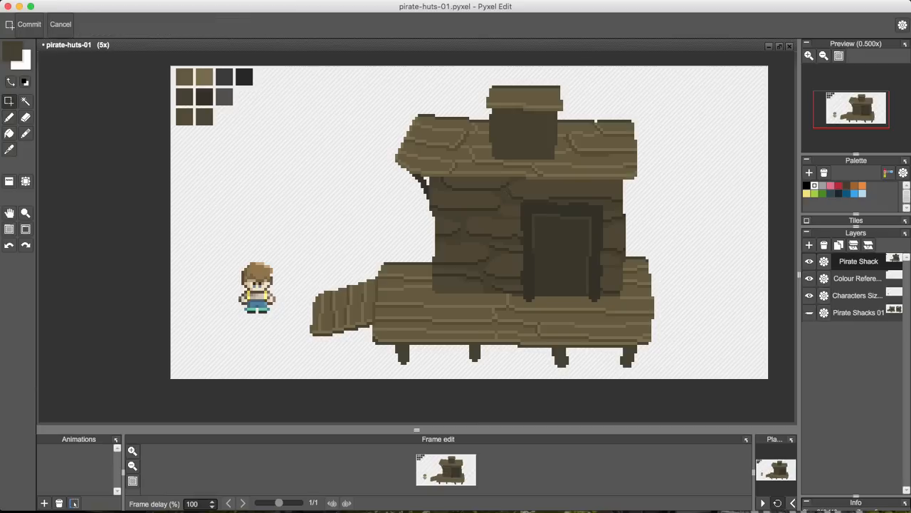
pyautogui.moveTo(506, 186); pyautogui.dragTo(561, 199)
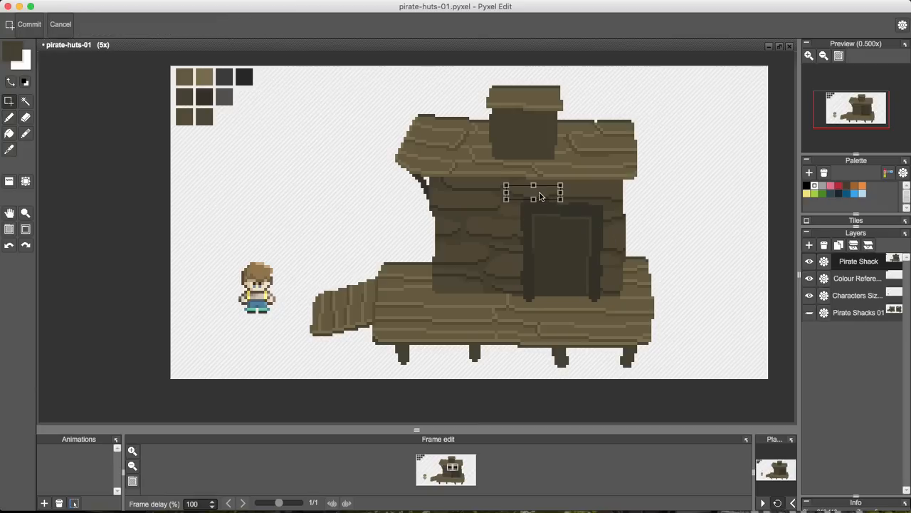
pyautogui.press('b')
pyautogui.rightClick(512, 197)
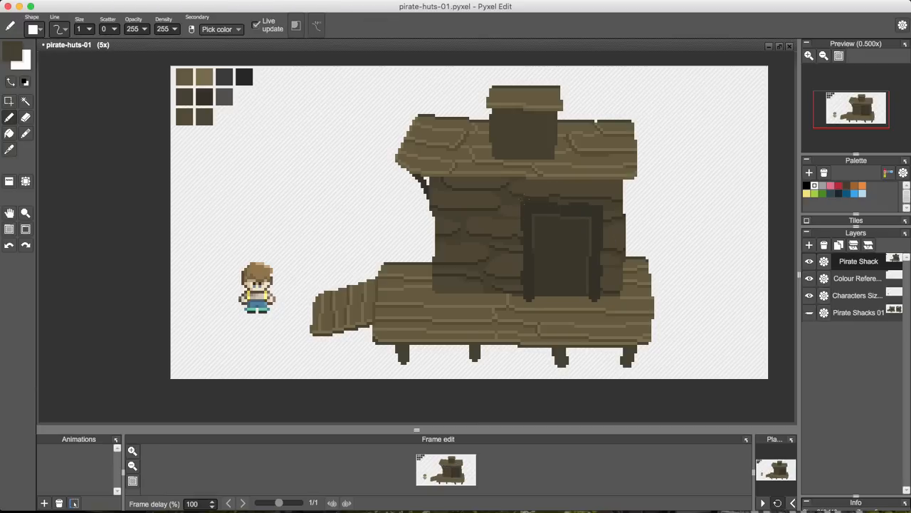
pyautogui.press('super+z')
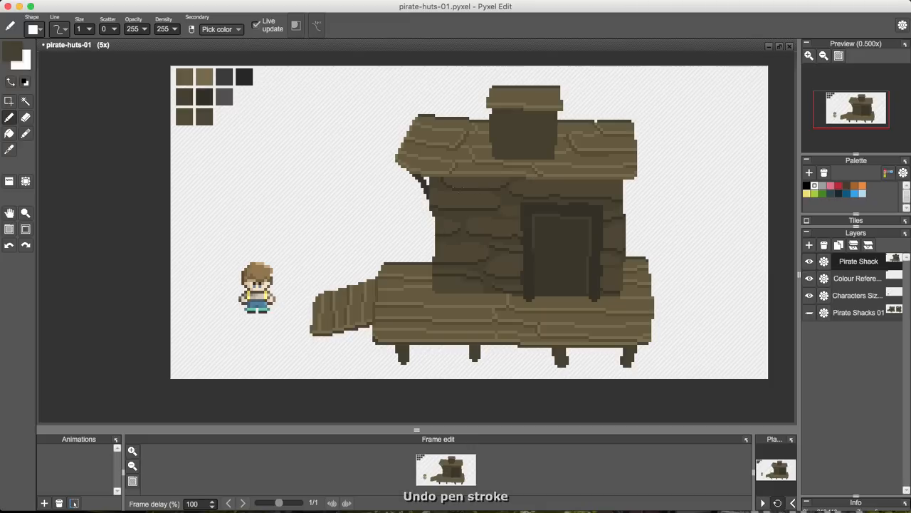
# Sample the dark brown from the second row of colour reference swatches for the pen
pyautogui.press('i')
pyautogui.click(205, 92)
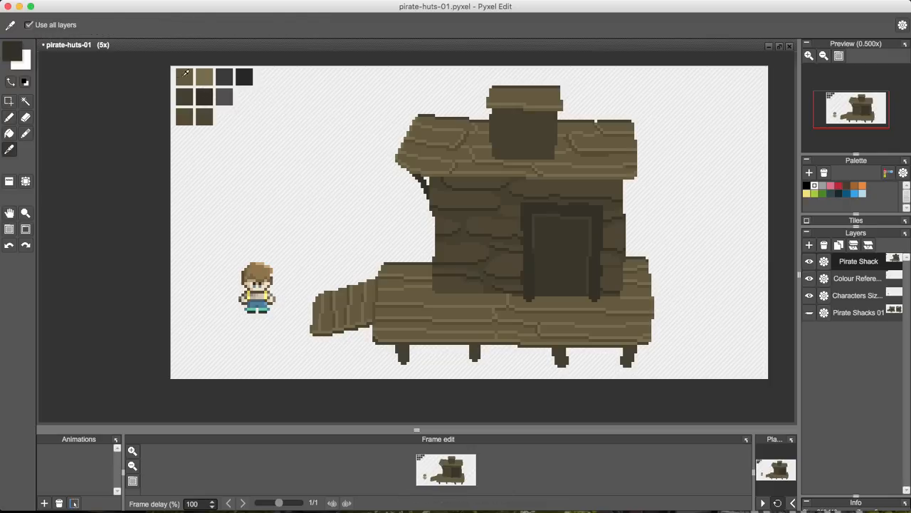
pyautogui.press('b')
# Try pen strokes at opacity 50, undo them and restore the pen opacity to 255
pyautogui.click(140, 30)
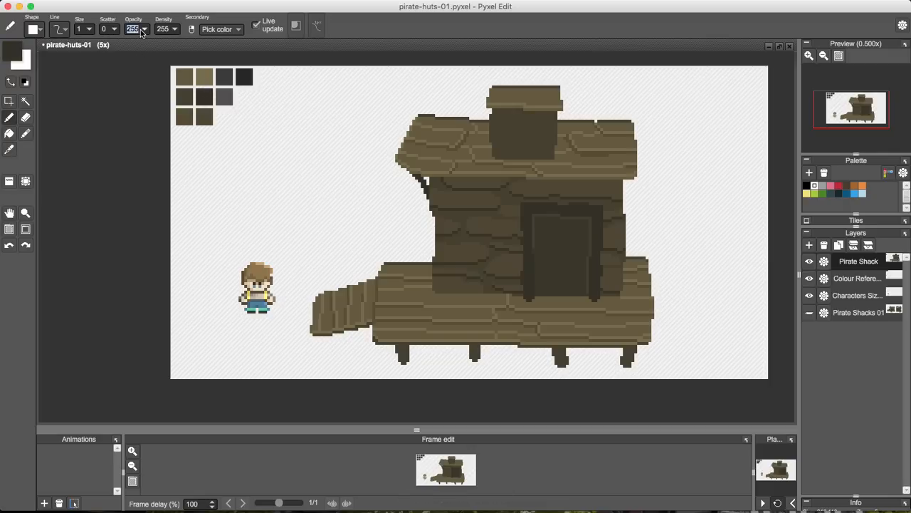
pyautogui.write('50')
pyautogui.press('super+z')
pyautogui.press('super+z')
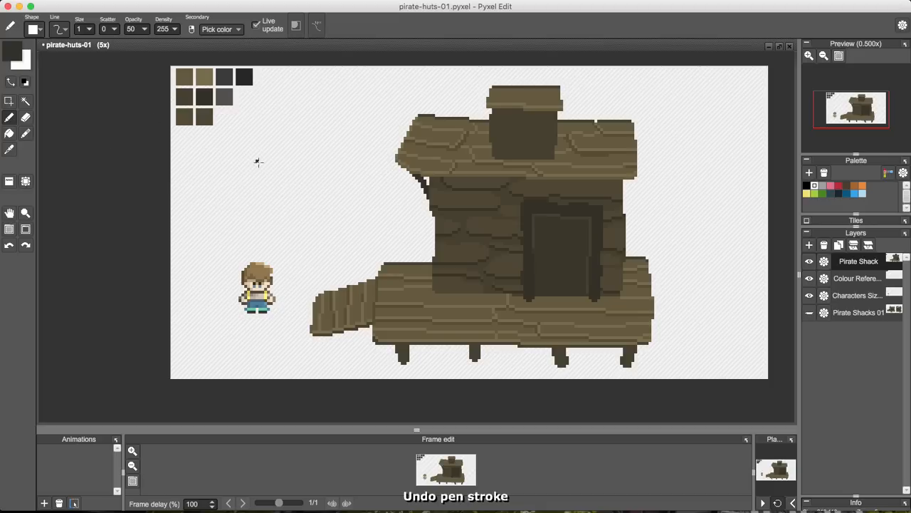
pyautogui.press('super+shift+z')
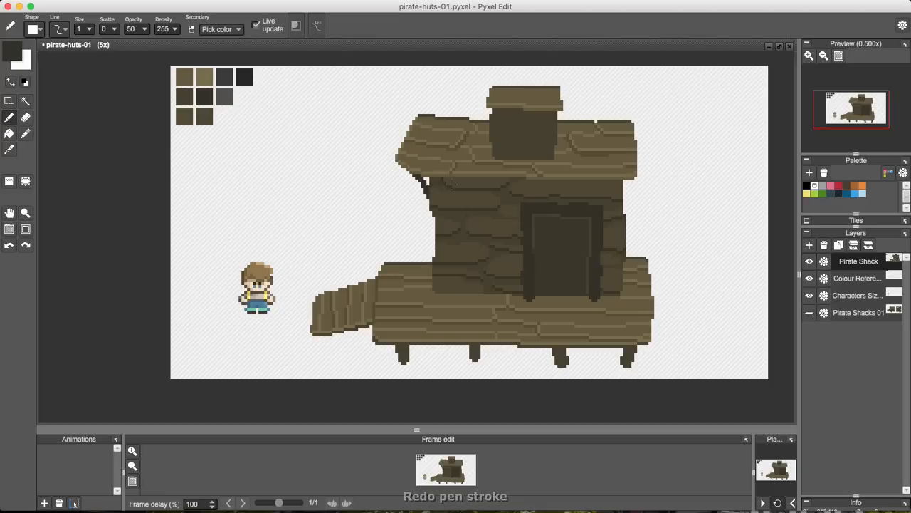
pyautogui.press('super+z')
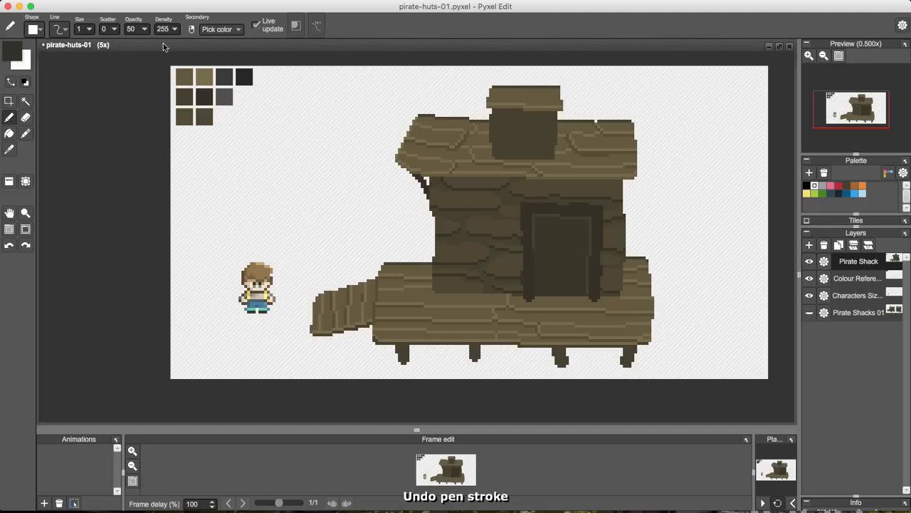
pyautogui.moveTo(145, 29); pyautogui.dragTo(240, 43)
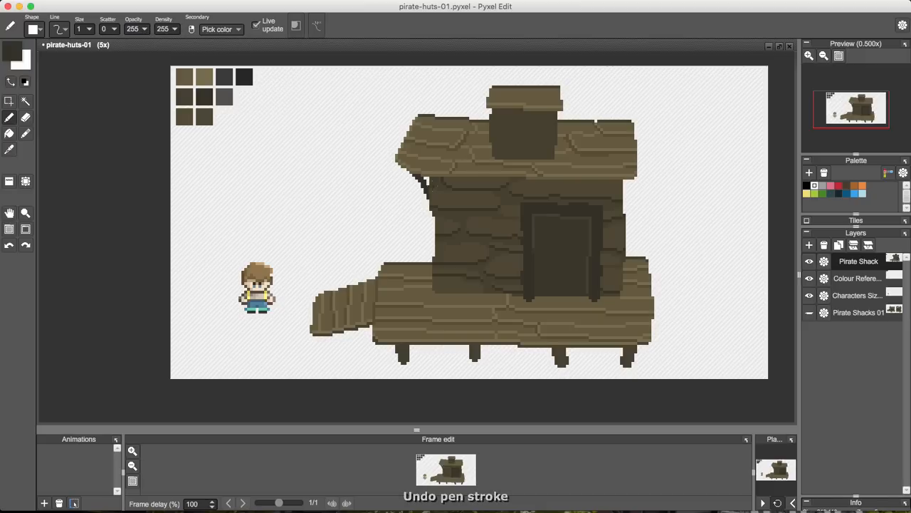
# Paint a dark shadow band along the top of the wall directly beneath the roof edge
pyautogui.moveTo(470, 183); pyautogui.dragTo(624, 186)
pyautogui.press('f')
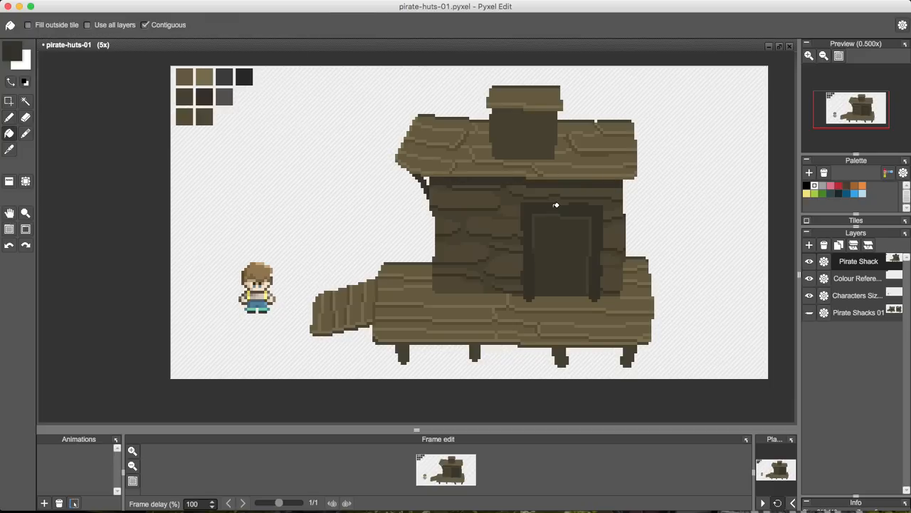
pyautogui.scroll(-2, 562, 208)
pyautogui.scroll(-1, 565, 210)
pyautogui.press('b')
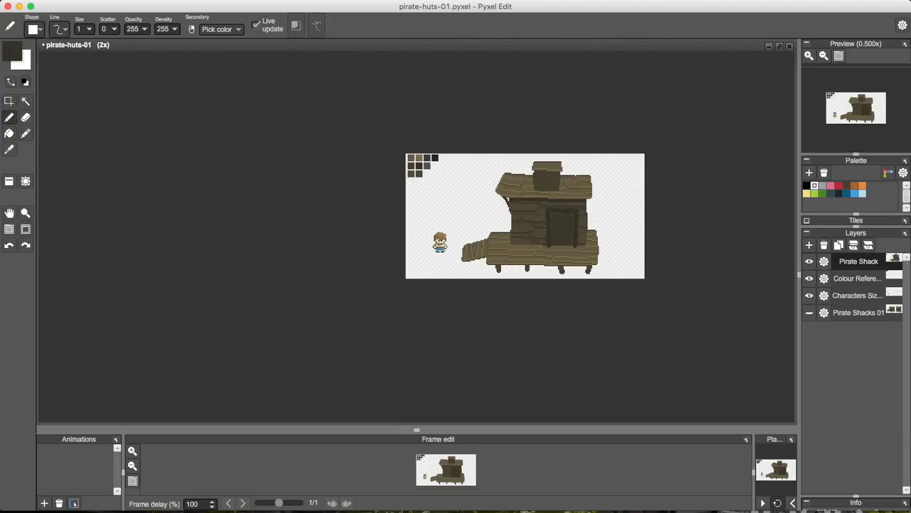
# Paint a dark shadow band across the chimney front directly beneath its cap
pyautogui.scroll(2, 598, 176)
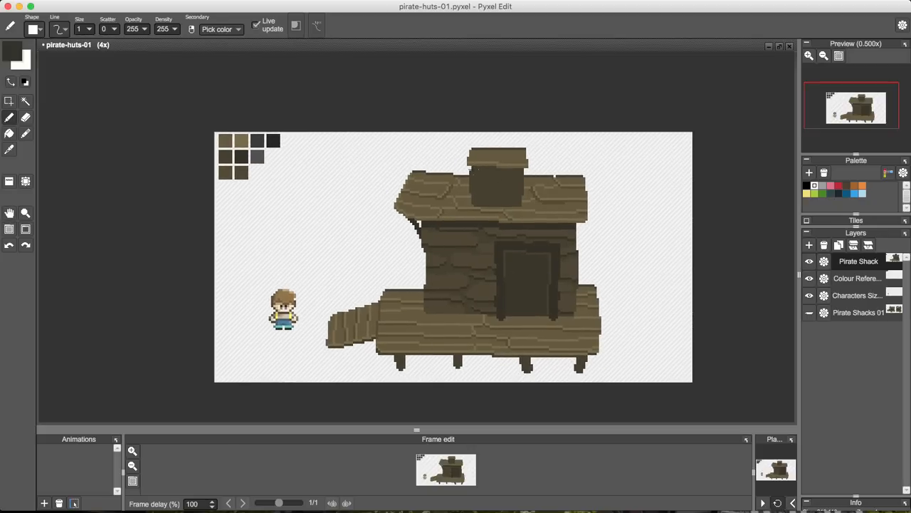
pyautogui.moveTo(484, 172); pyautogui.dragTo(524, 172)
pyautogui.press('f')
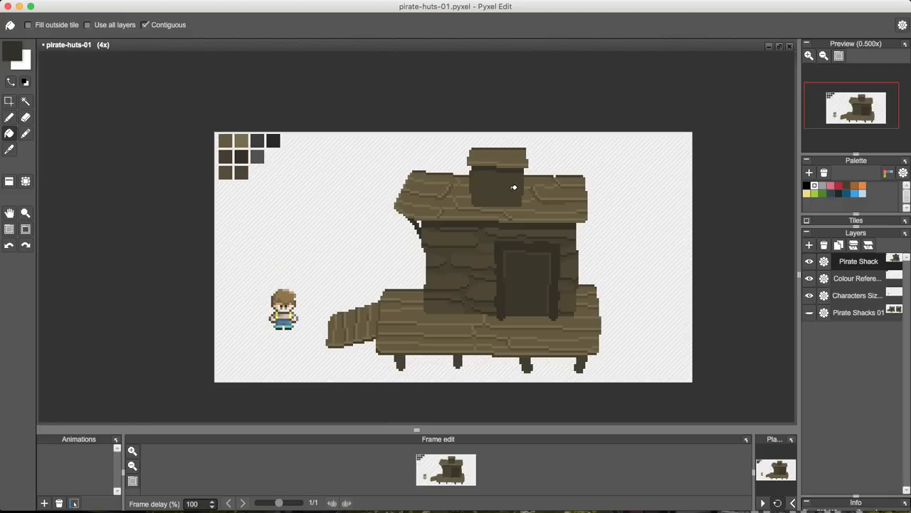
# Draw plank lines across the chimney front in its sampled browns and fill the plank areas
pyautogui.press('b')
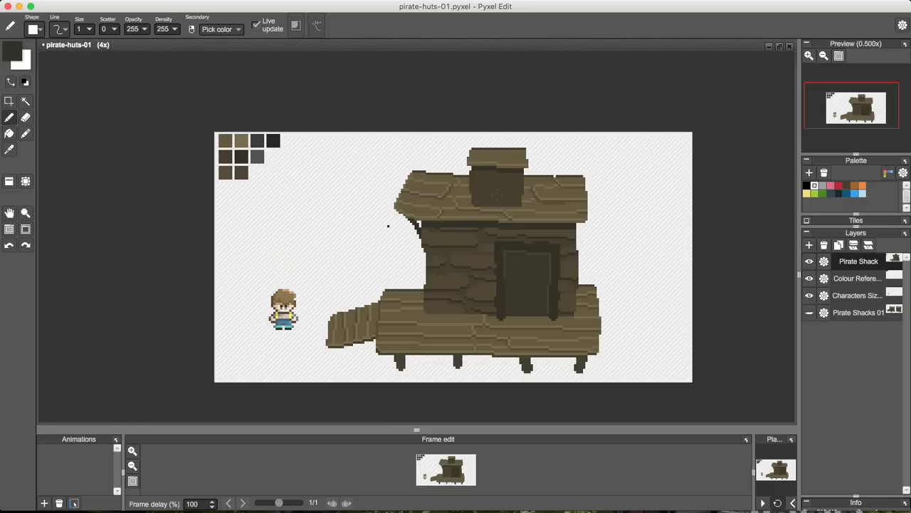
pyautogui.keyDown('alt'); pyautogui.click(472, 197); pyautogui.keyUp('alt')
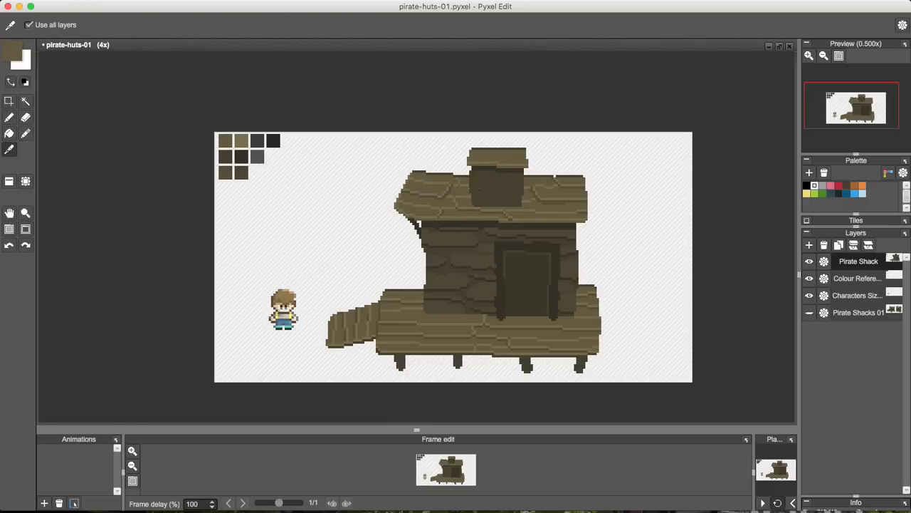
pyautogui.keyDown('alt'); pyautogui.click(483, 200); pyautogui.keyUp('alt')
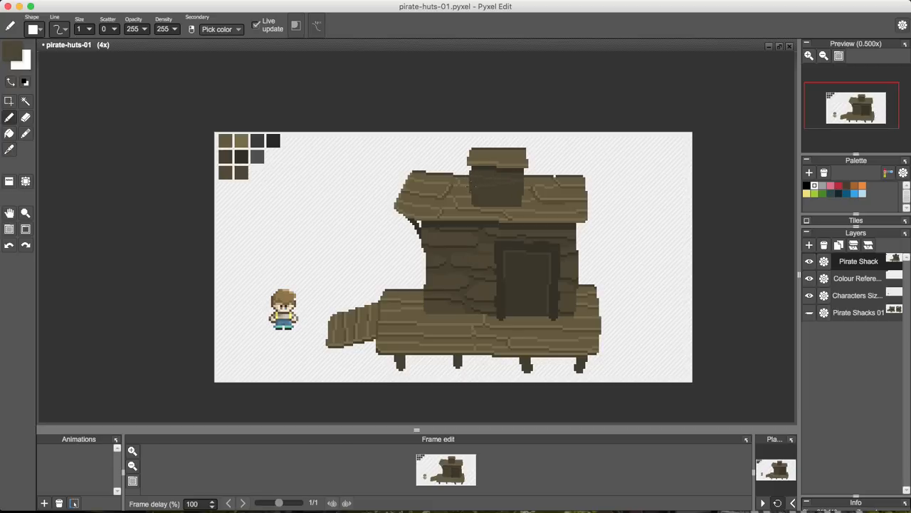
pyautogui.press('g')
pyautogui.press('b')
pyautogui.press('g')
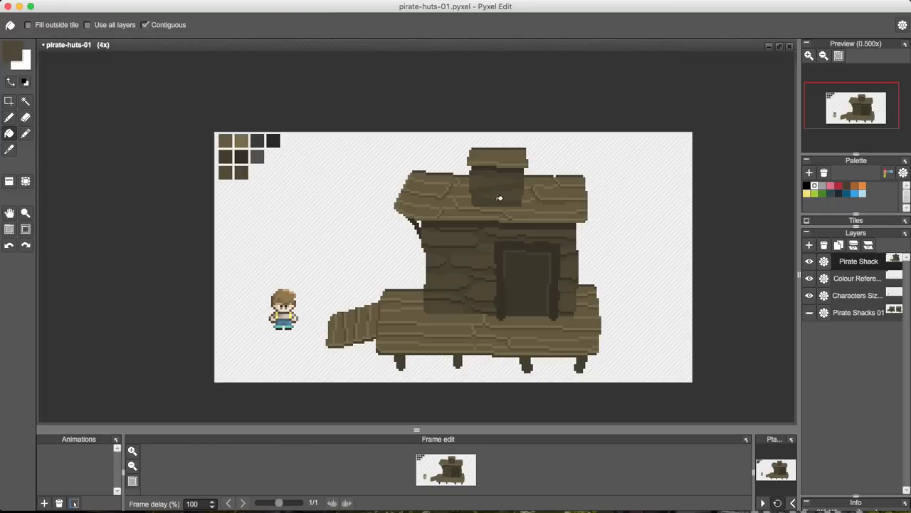
pyautogui.press('b')
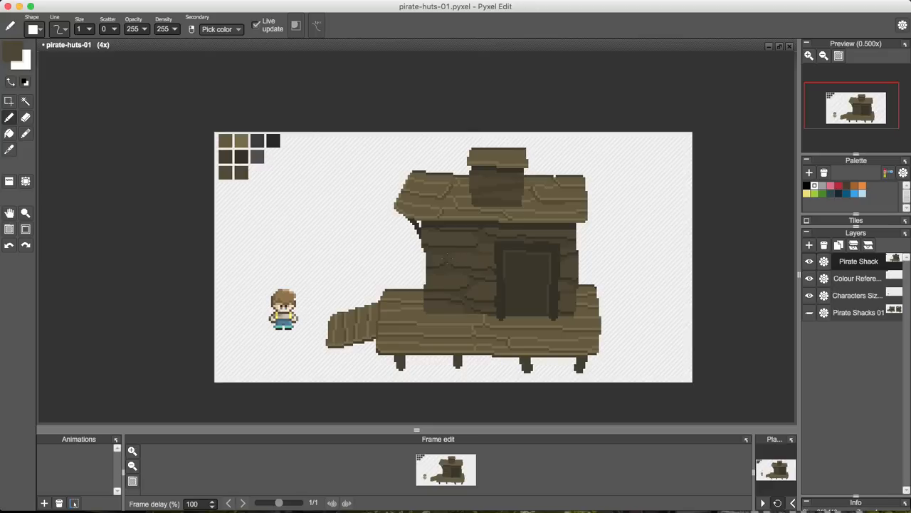
# Rework the plank lines on the wall beside the door with sampled wall browns, undoing stray strokes
pyautogui.keyDown('alt'); pyautogui.click(445, 260); pyautogui.keyUp('alt')
pyautogui.keyDown('alt'); pyautogui.click(471, 277); pyautogui.keyUp('alt')
pyautogui.keyDown('alt'); pyautogui.click(484, 278); pyautogui.keyUp('alt')
pyautogui.hotkey('ctrl', 'z')
pyautogui.keyDown('alt'); pyautogui.click(578, 277); pyautogui.keyUp('alt')
pyautogui.moveTo(423, 295); pyautogui.dragTo(420, 310)
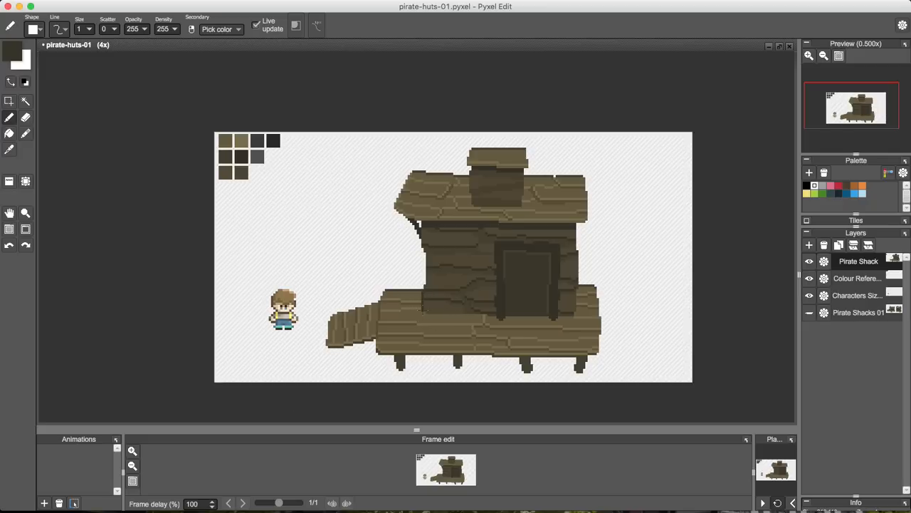
pyautogui.press('super+z')
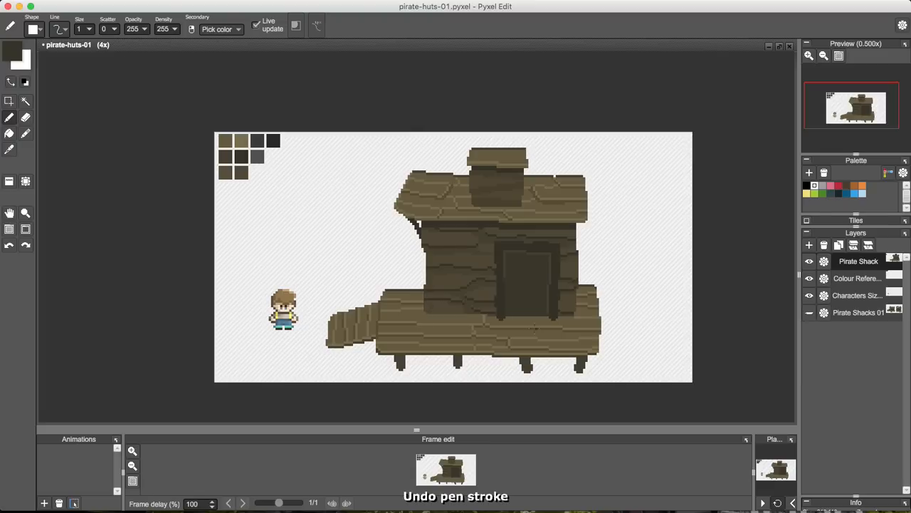
pyautogui.keyDown('alt'); pyautogui.click(404, 308); pyautogui.keyUp('alt')
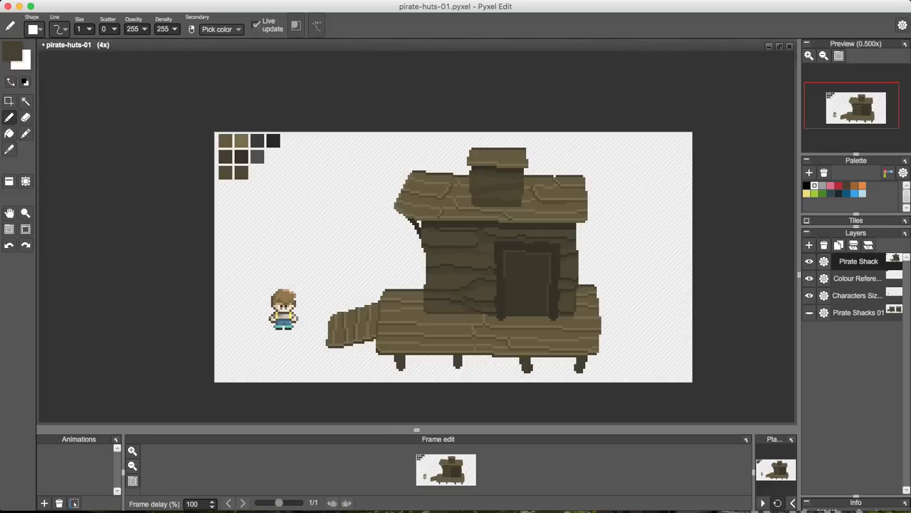
pyautogui.press('super+z')
pyautogui.rightClick(427, 235)
pyautogui.press('s')
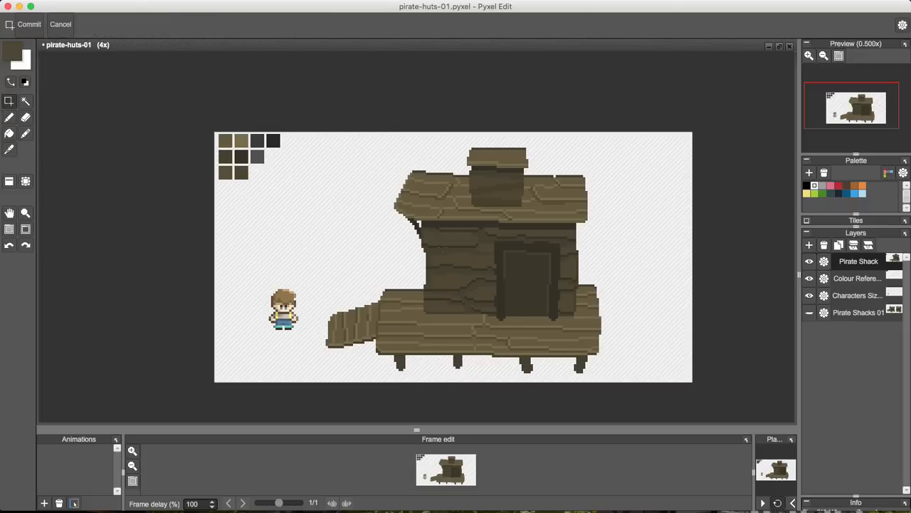
pyautogui.moveTo(441, 244); pyautogui.dragTo(486, 269)
pyautogui.click(658, 217)
# Add a new layer and draw a filled window shape on the wall beside the door in the sampled dark door-frame colour
pyautogui.press('b')
pyautogui.keyDown('alt'); pyautogui.click(507, 251); pyautogui.keyUp('alt')
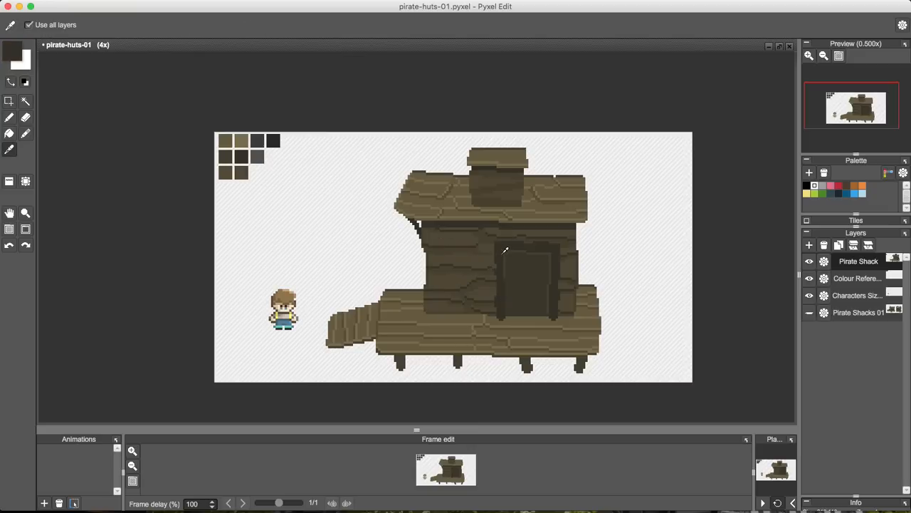
pyautogui.click(809, 244)
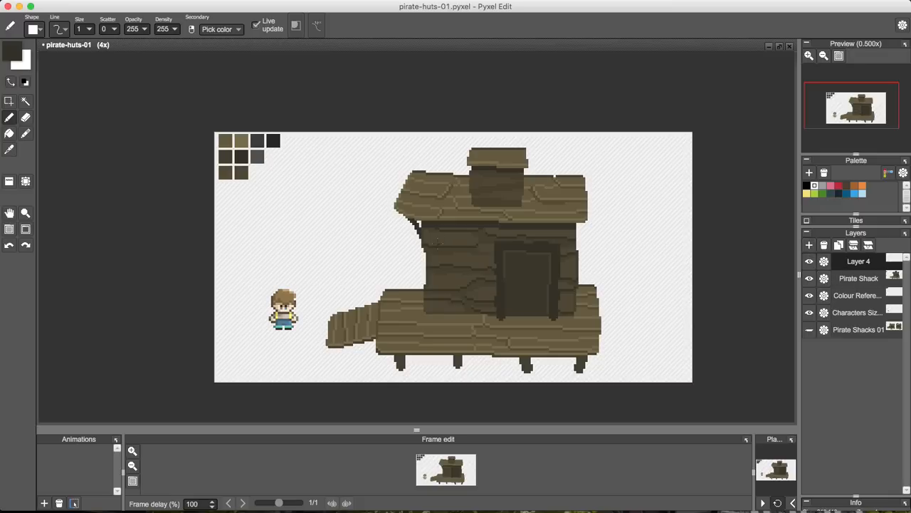
pyautogui.moveTo(440, 244)
pyautogui.mouseDown()
pyautogui.moveTo(484, 250)
pyautogui.moveTo(486, 268)
pyautogui.moveTo(444, 270)
pyautogui.mouseUp()
pyautogui.press('super+z')
pyautogui.press('f')
pyautogui.click(452, 255)
pyautogui.press('b')
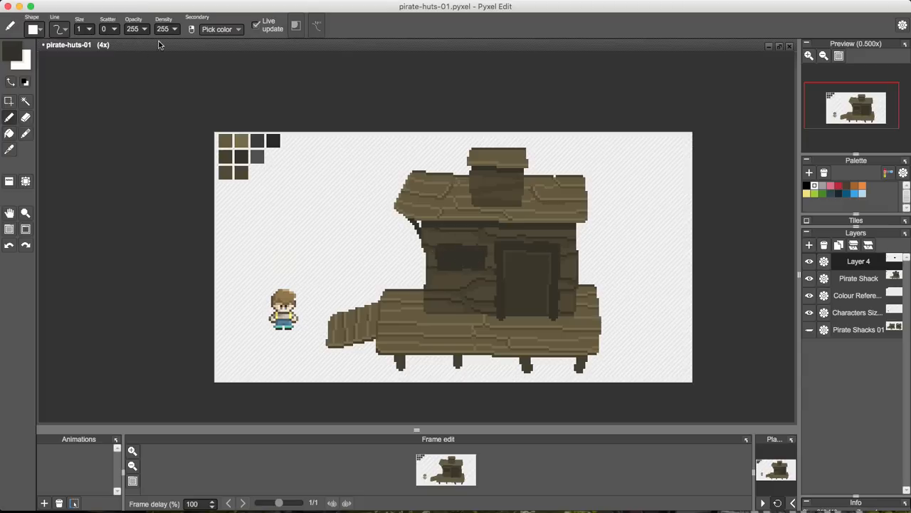
# Sample the yellow of the lit door sill on the Pirate Shacks 01 layer, showing that layer only while sampling
pyautogui.click(809, 329)
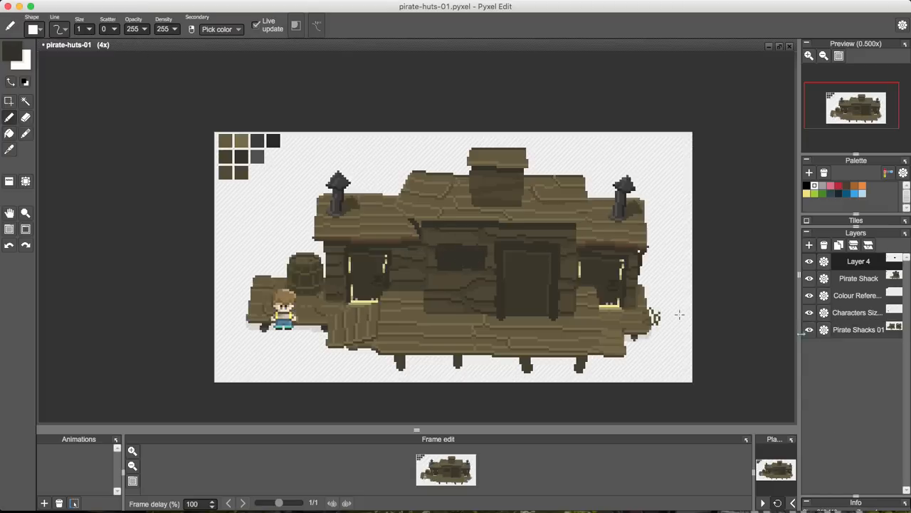
pyautogui.keyDown('alt'); pyautogui.click(610, 306); pyautogui.keyUp('alt')
pyautogui.click(809, 329)
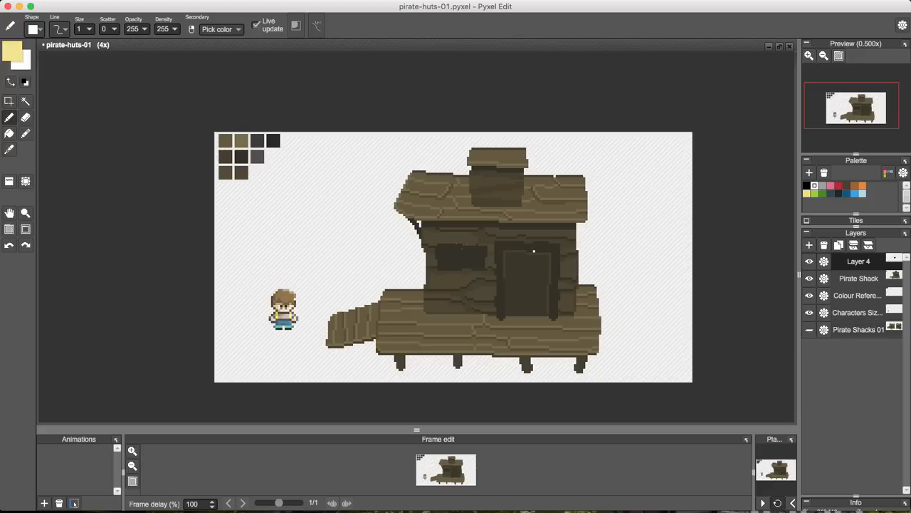
# Draw two window panes inside the dark frame, fill them with the sampled yellow and tidy their edges
pyautogui.moveTo(442, 249)
pyautogui.mouseDown()
pyautogui.moveTo(460, 251)
pyautogui.moveTo(459, 264)
pyautogui.moveTo(442, 255)
pyautogui.moveTo(461, 255)
pyautogui.moveTo(458, 267)
pyautogui.moveTo(485, 252)
pyautogui.moveTo(482, 265)
pyautogui.moveTo(465, 251)
pyautogui.moveTo(466, 260)
pyautogui.mouseUp()
pyautogui.press('g')
pyautogui.click(449, 255)
pyautogui.press('b')
pyautogui.rightClick(465, 257)
pyautogui.rightClick(453, 258)
pyautogui.press('g')
pyautogui.click(473, 257)
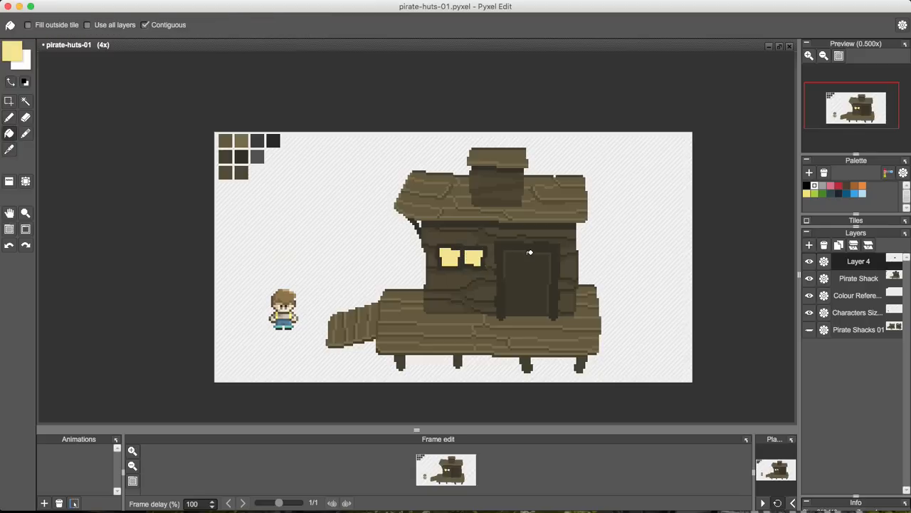
pyautogui.press('b')
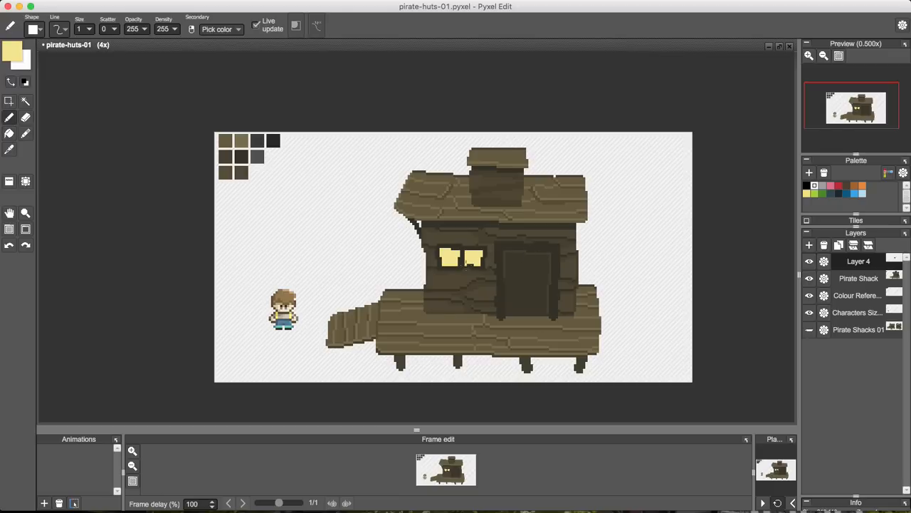
pyautogui.moveTo(469, 262); pyautogui.dragTo(464, 262)
pyautogui.keyDown('alt'); pyautogui.click(476, 265); pyautogui.keyUp('alt')
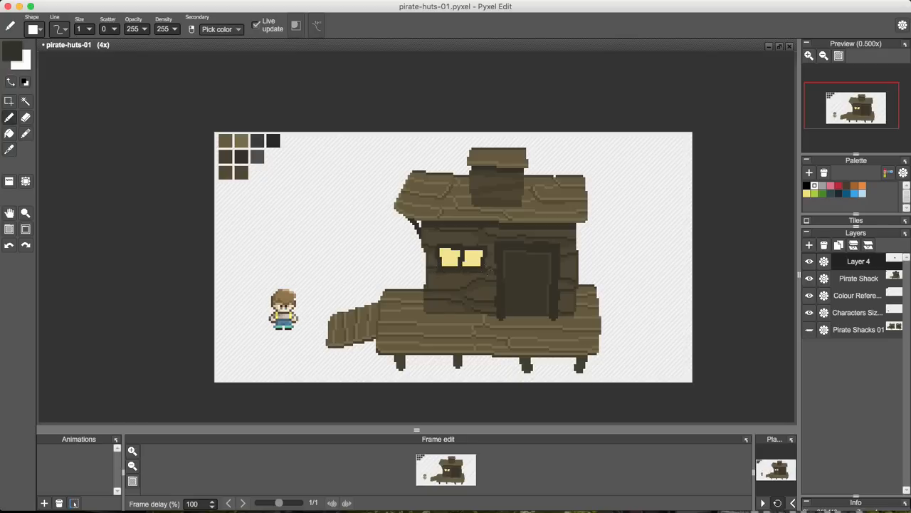
# Set the foreground to the deeper yellow f3d464 and shade the window panes' edges, undoing a stroke
pyautogui.keyDown('alt'); pyautogui.click(474, 257); pyautogui.keyUp('alt')
pyautogui.click(12, 51)
pyautogui.moveTo(174, 183)
pyautogui.mouseDown()
pyautogui.moveTo(169, 173)
pyautogui.moveTo(196, 198)
pyautogui.mouseUp()
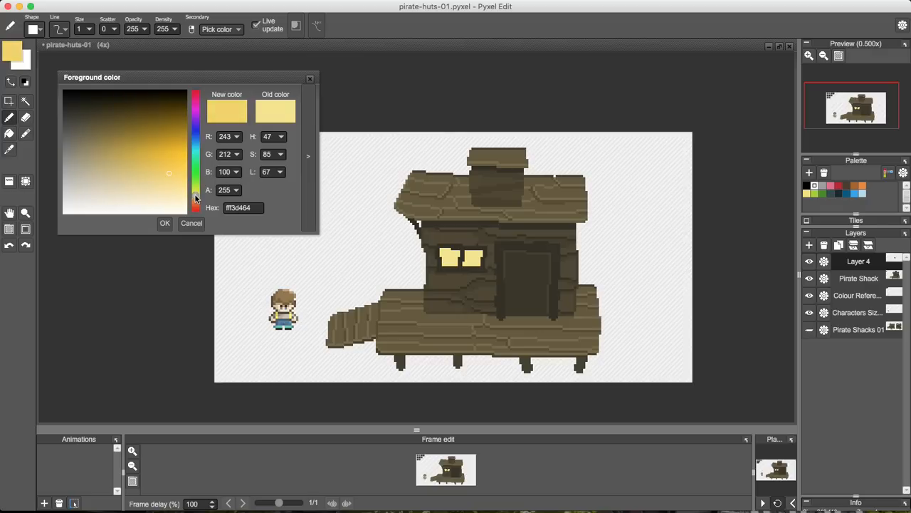
pyautogui.click(164, 223)
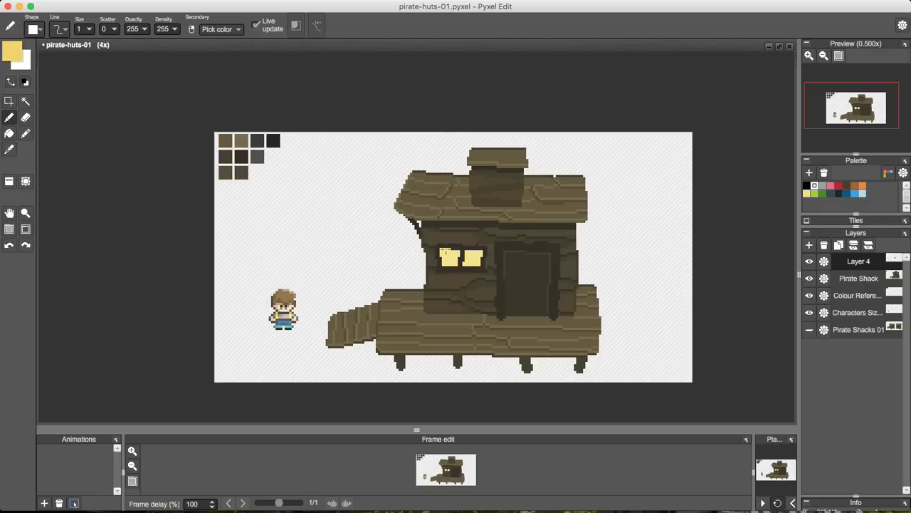
pyautogui.press('super+z')
# Sample the pale yellow from the existing hut's dormer window and fill the centres of both new window panes
pyautogui.click(809, 330)
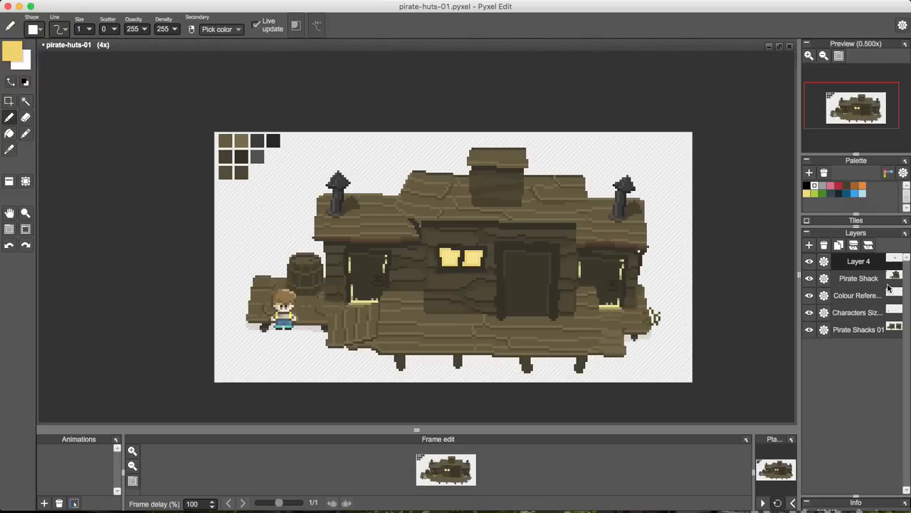
pyautogui.click(809, 261)
pyautogui.click(809, 278)
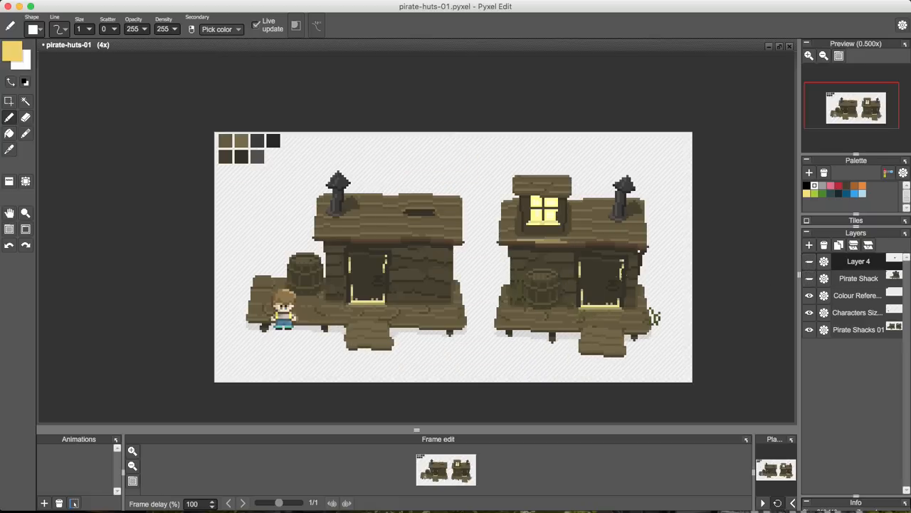
pyautogui.keyDown('alt'); pyautogui.click(546, 208); pyautogui.keyUp('alt')
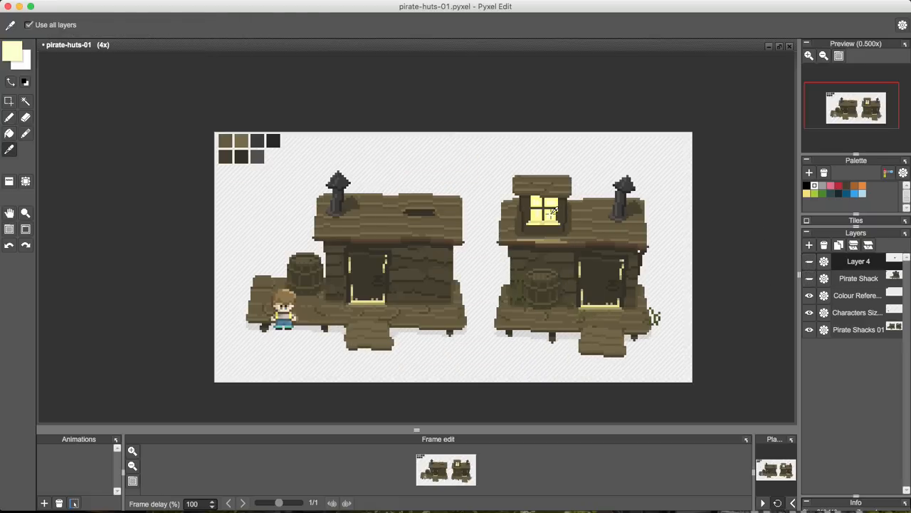
pyautogui.click(810, 279)
pyautogui.click(809, 262)
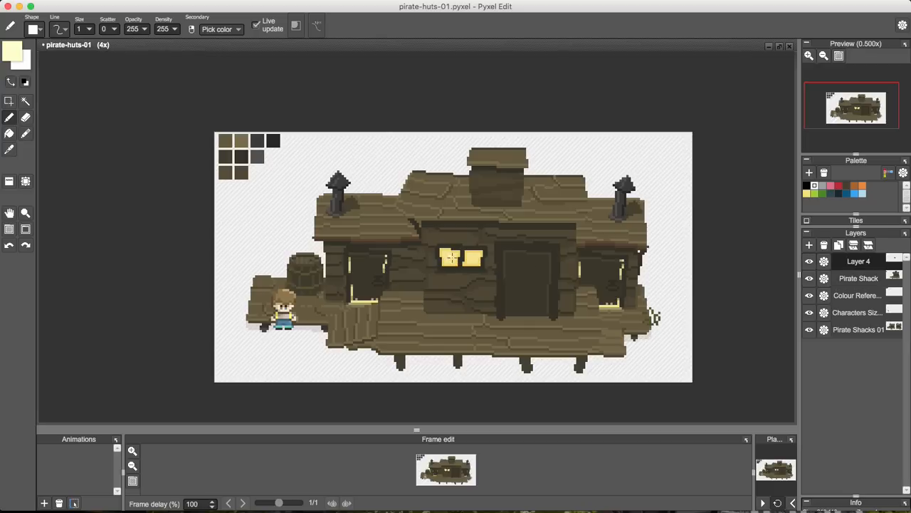
pyautogui.press('f')
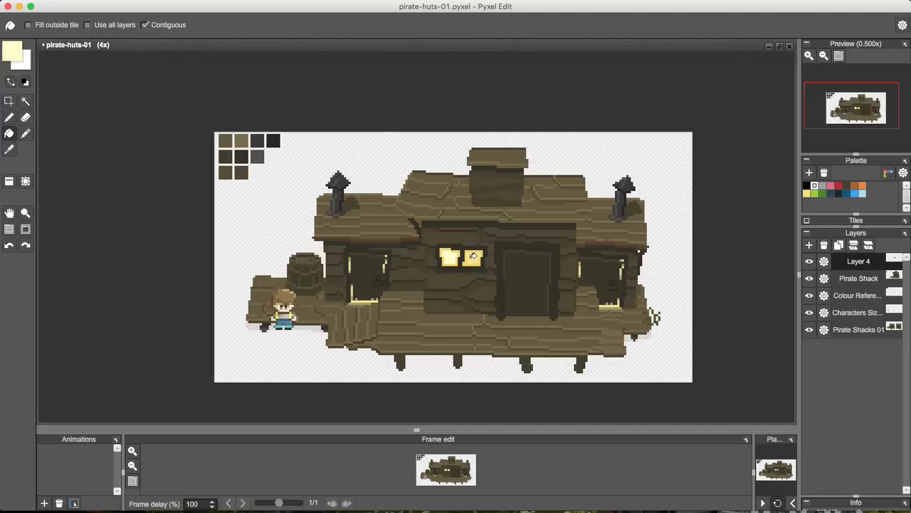
# Sample the brighter yellow from the existing hut's dormer window and fill the edges of both new panes with it
pyautogui.click(809, 262)
pyautogui.click(810, 279)
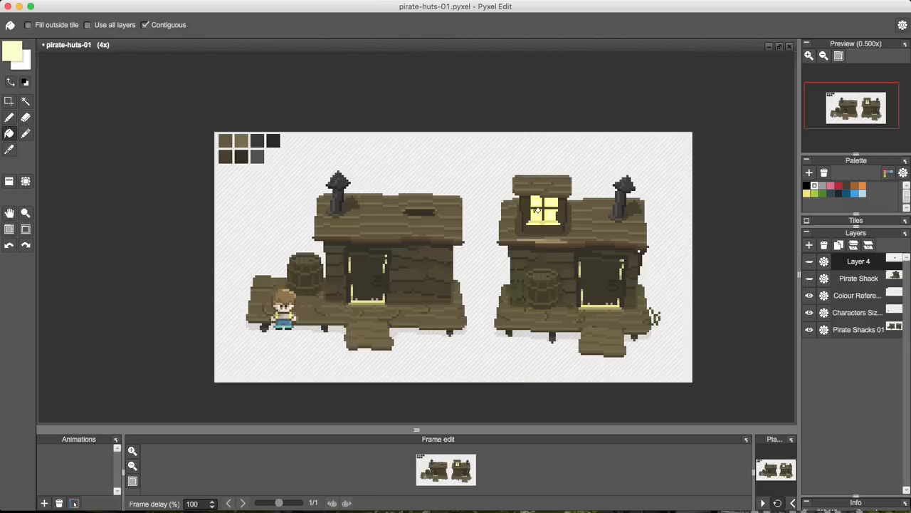
pyautogui.press('i')
pyautogui.click(549, 210)
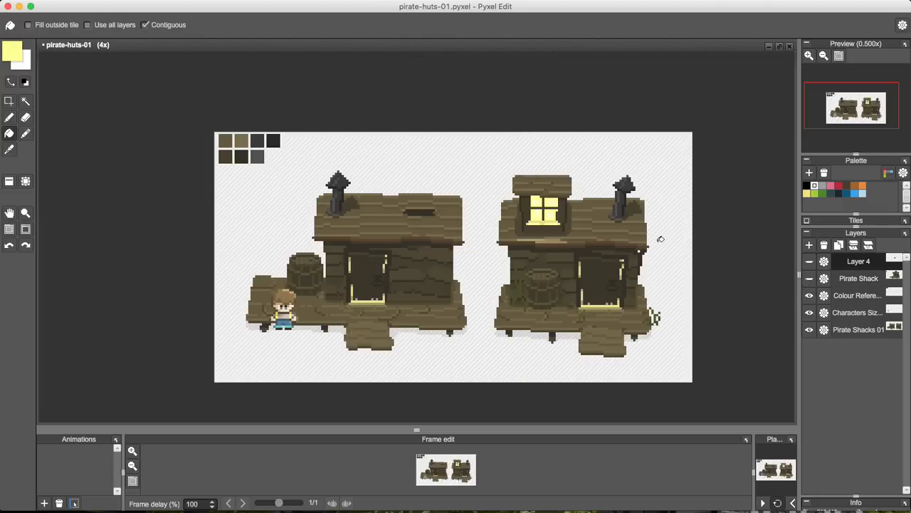
pyautogui.click(810, 278)
pyautogui.click(810, 261)
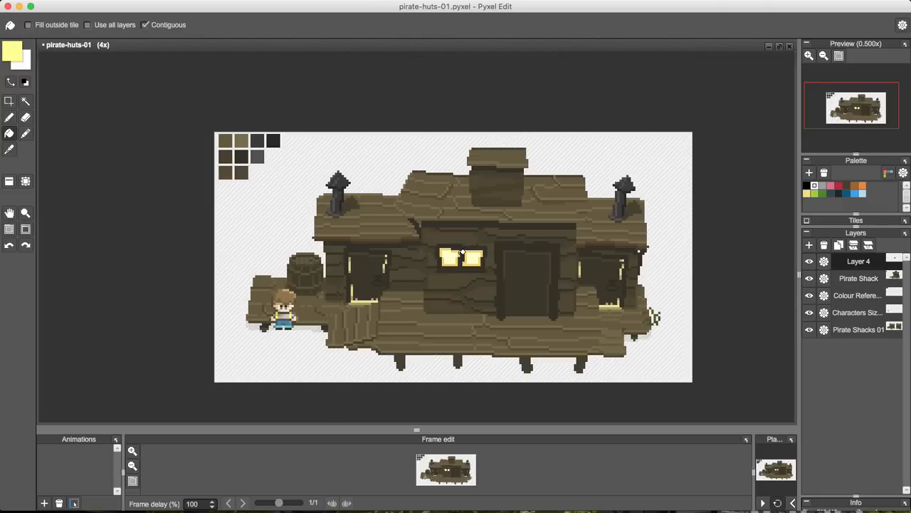
pyautogui.click(458, 261)
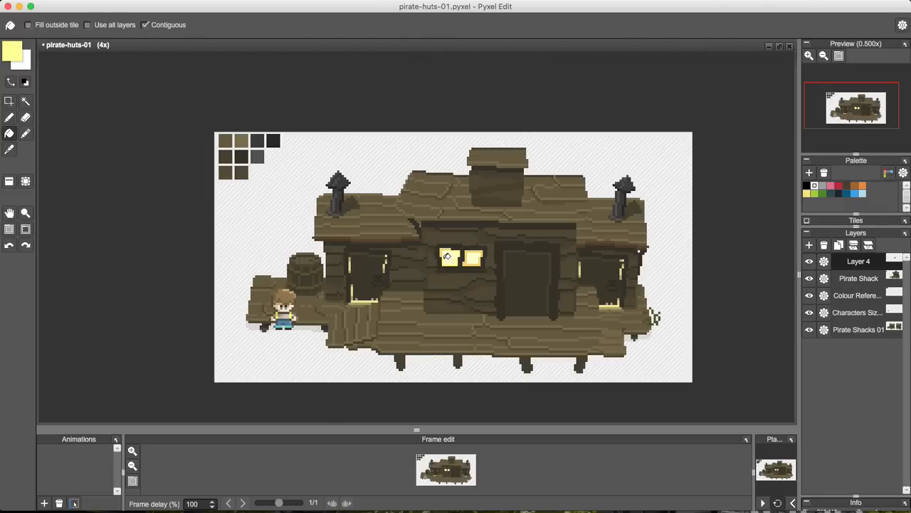
pyautogui.click(482, 251)
pyautogui.press('b')
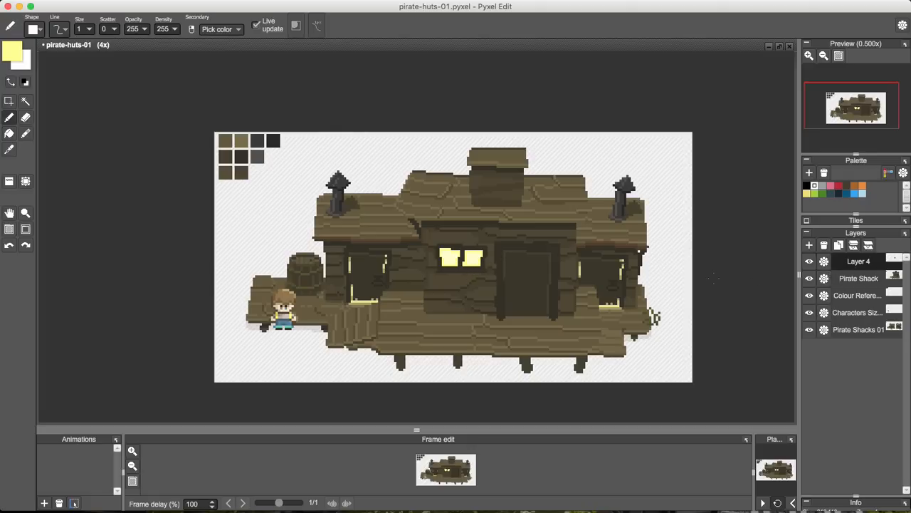
# Sample the golden yellow from the lower part of the existing dormer window, hiding the new shack's layers only while sampling
pyautogui.click(809, 261)
pyautogui.click(809, 279)
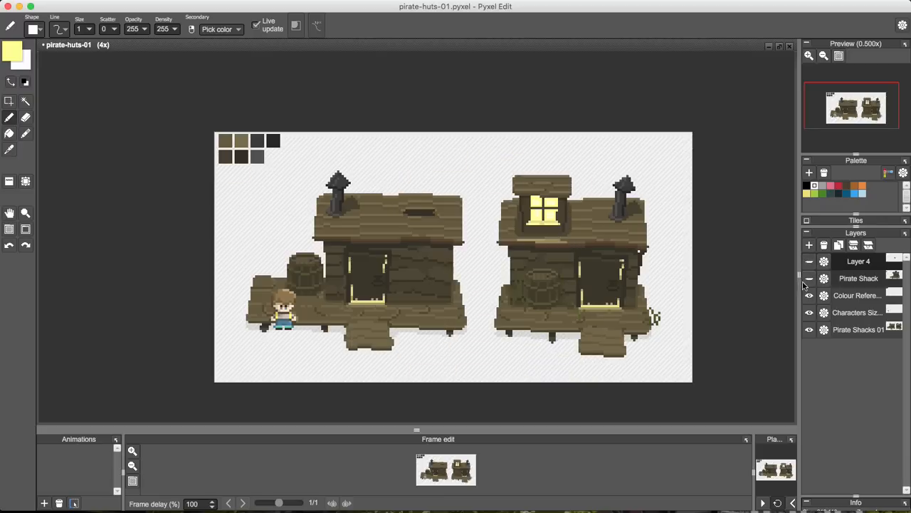
pyautogui.keyDown('alt'); pyautogui.click(548, 219); pyautogui.keyUp('alt')
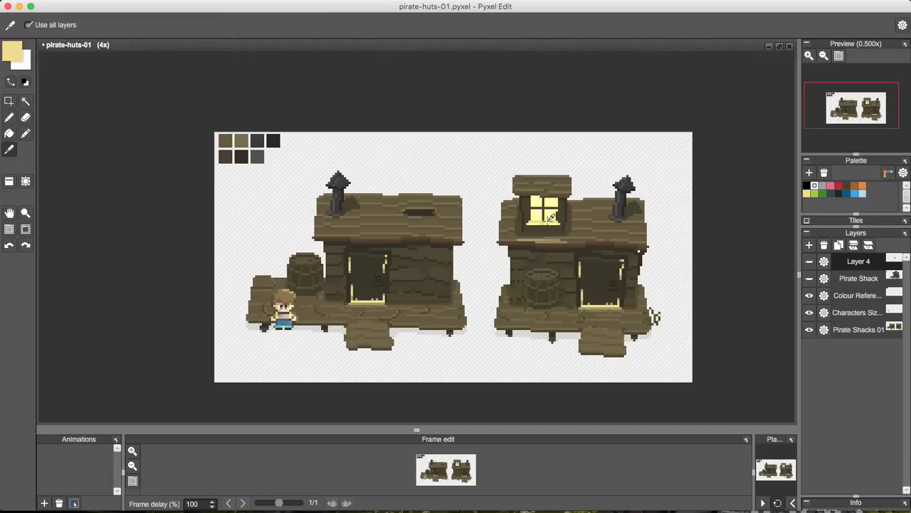
pyautogui.click(809, 262)
pyautogui.click(808, 279)
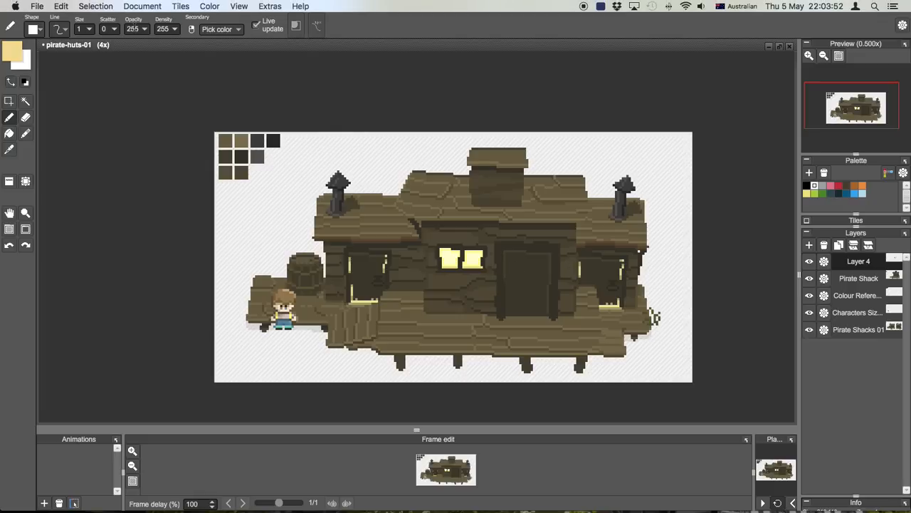
# Set the pen opacity to 150
pyautogui.doubleClick(132, 28)
pyautogui.write('150')
pyautogui.press('Tab')
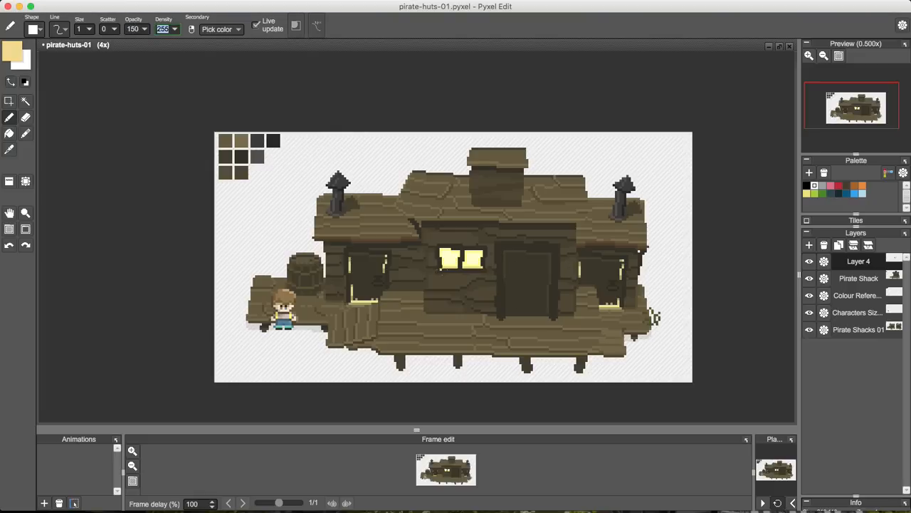
# Shade the lower edges of both window panes golden yellow and draw the dark frame colour beneath them at pen opacity 255
pyautogui.press('Return')
pyautogui.moveTo(453, 268); pyautogui.dragTo(483, 268)
pyautogui.keyDown('alt'); pyautogui.click(489, 257); pyautogui.keyUp('alt')
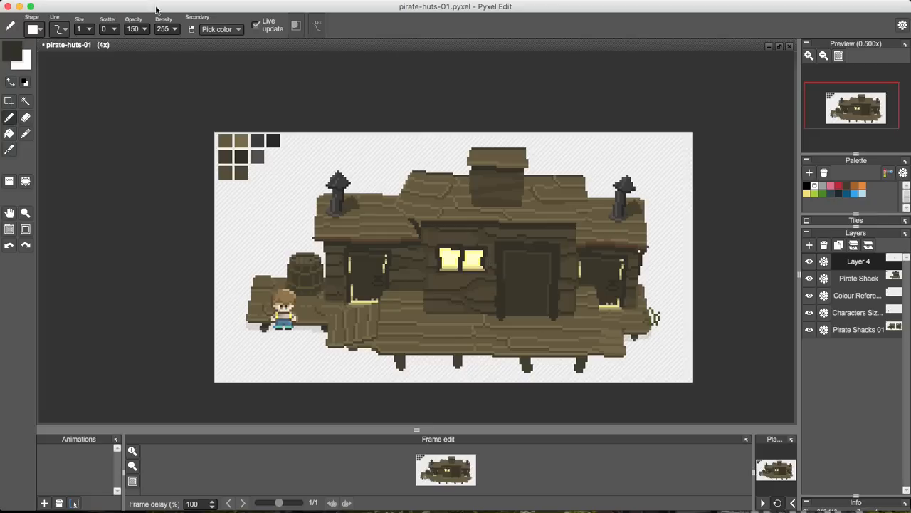
pyautogui.moveTo(146, 29); pyautogui.dragTo(228, 39)
pyautogui.moveTo(447, 277); pyautogui.dragTo(485, 278)
# Hide the Pirate Shacks 01 layer and draw a bright yellow line of light along the door's lower edge
pyautogui.click(809, 329)
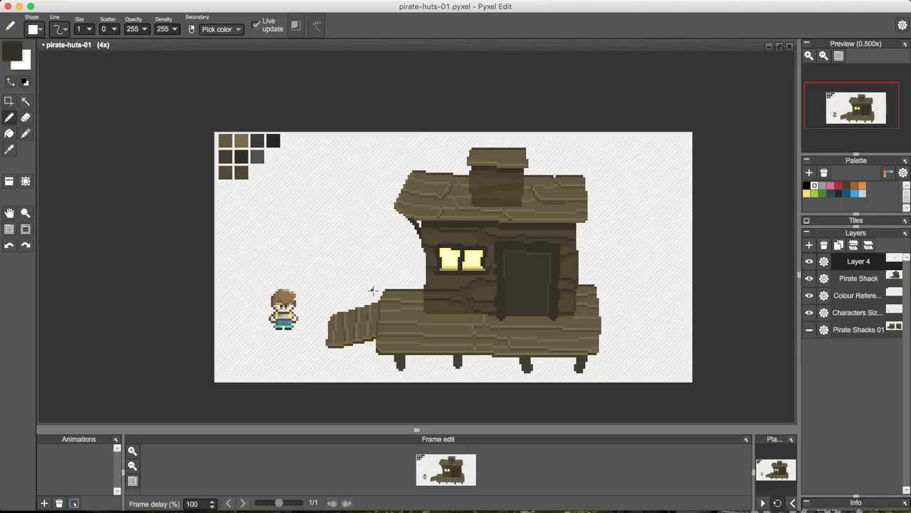
pyautogui.keyDown('alt'); pyautogui.click(479, 255); pyautogui.keyUp('alt')
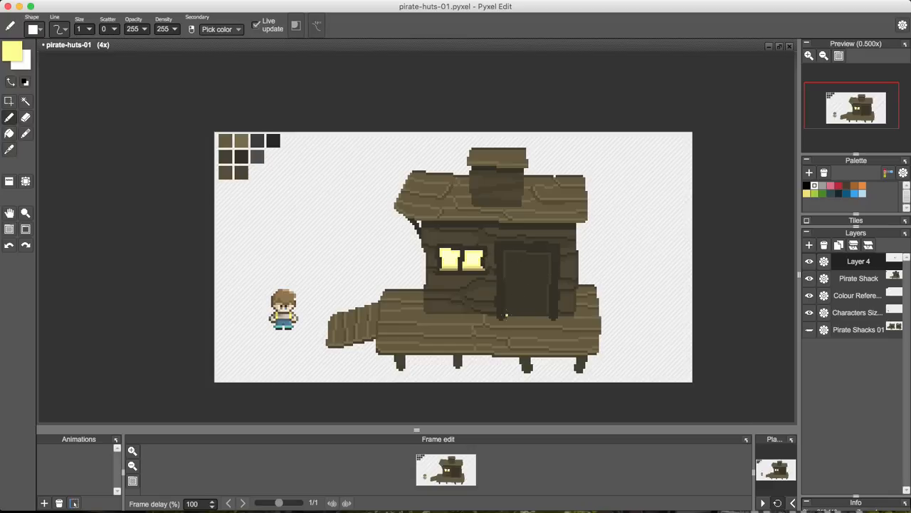
pyautogui.moveTo(508, 315); pyautogui.dragTo(549, 316)
# Sample the golden yellow from the window and draw a second strip of light under the door at pen opacity 150
pyautogui.keyDown('alt'); pyautogui.click(473, 265); pyautogui.keyUp('alt')
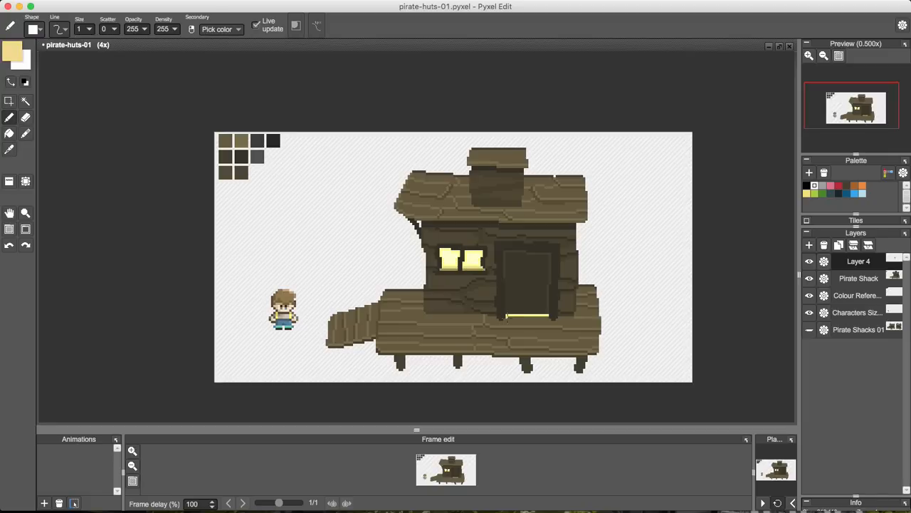
pyautogui.moveTo(508, 316); pyautogui.dragTo(549, 315)
pyautogui.press('super+z')
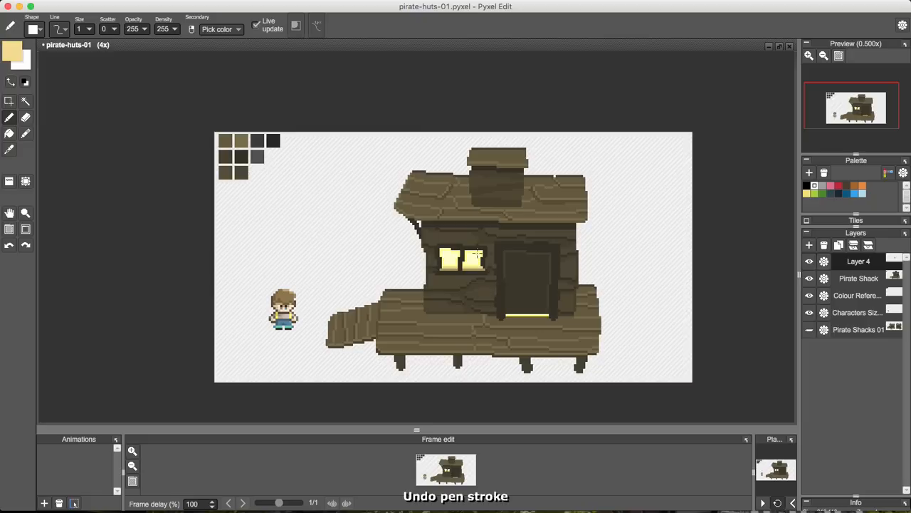
pyautogui.doubleClick(133, 30)
pyautogui.write('150')
pyautogui.press('Tab')
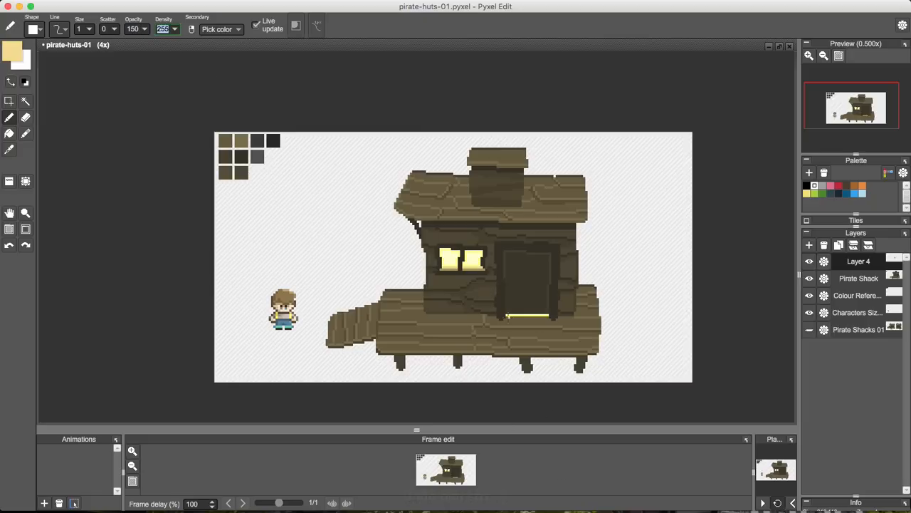
pyautogui.moveTo(507, 317); pyautogui.dragTo(549, 318)
# Try to add a duller strip of light below the door using the shade sampled from the window's lower edge
pyautogui.press('i')
pyautogui.click(472, 269)
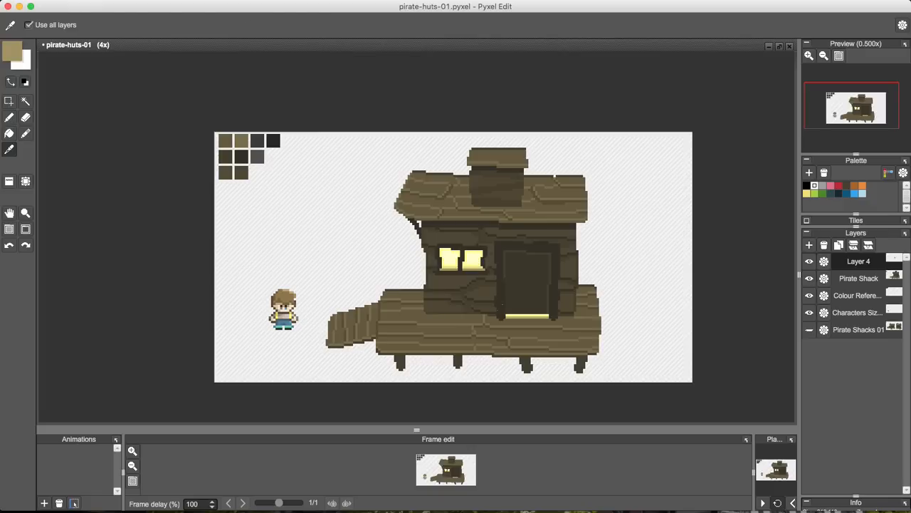
pyautogui.press('b')
pyautogui.moveTo(505, 319); pyautogui.dragTo(549, 320)
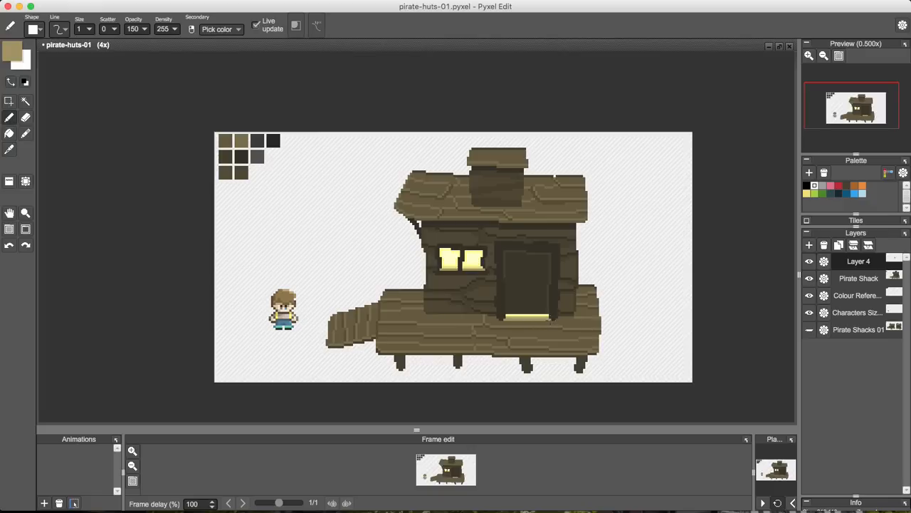
pyautogui.press('super+z')
# Fleck the light under the door with the deck's brown and add bright yellow slivers along the door's sides and upper edge
pyautogui.keyDown('alt'); pyautogui.click(541, 319); pyautogui.keyUp('alt')
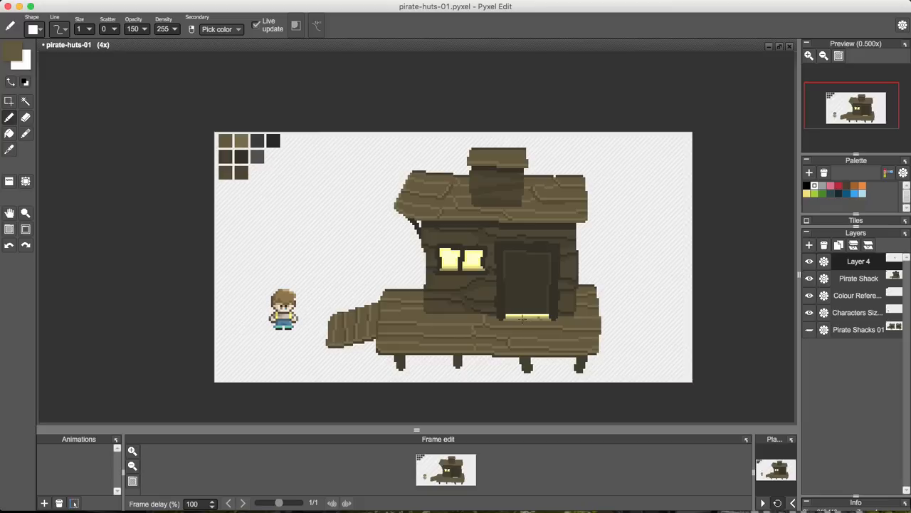
pyautogui.hotkey('ctrl', 'z')
pyautogui.keyDown('alt'); pyautogui.click(531, 314); pyautogui.keyUp('alt')
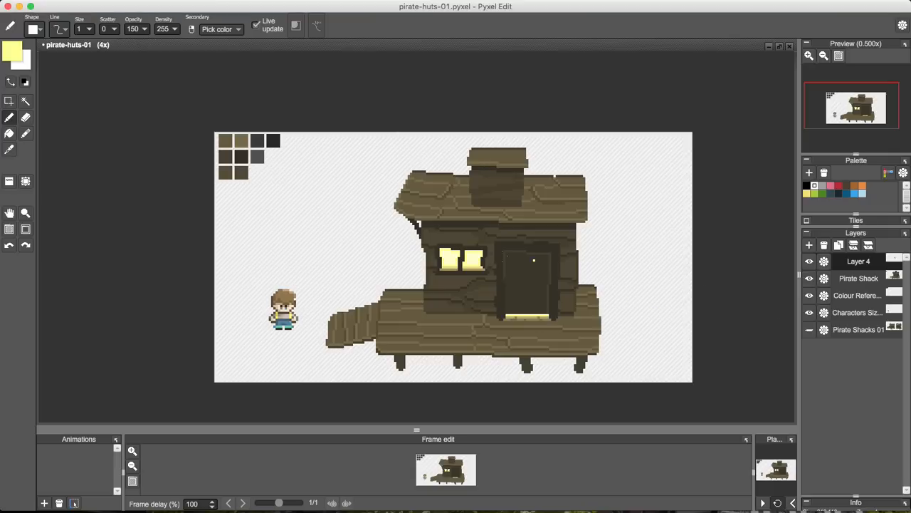
pyautogui.moveTo(549, 262); pyautogui.dragTo(548, 301)
pyautogui.press('super+z')
pyautogui.moveTo(535, 253); pyautogui.dragTo(546, 253)
# Draw a small dark door handle on the door with the pen opacity at 255, sampling its colours from the door
pyautogui.keyDown('alt'); pyautogui.click(530, 276); pyautogui.keyUp('alt')
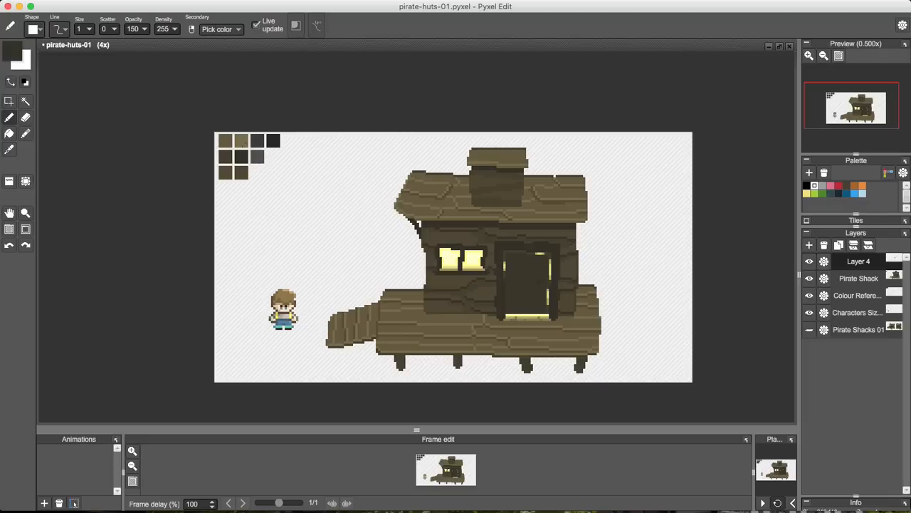
pyautogui.moveTo(145, 30); pyautogui.dragTo(166, 34)
pyautogui.click(539, 281)
pyautogui.keyDown('alt'); pyautogui.click(538, 250); pyautogui.keyUp('alt')
# Sample the lighter brown from the roof planks and draw plank highlights on the chimney cap
pyautogui.press('i')
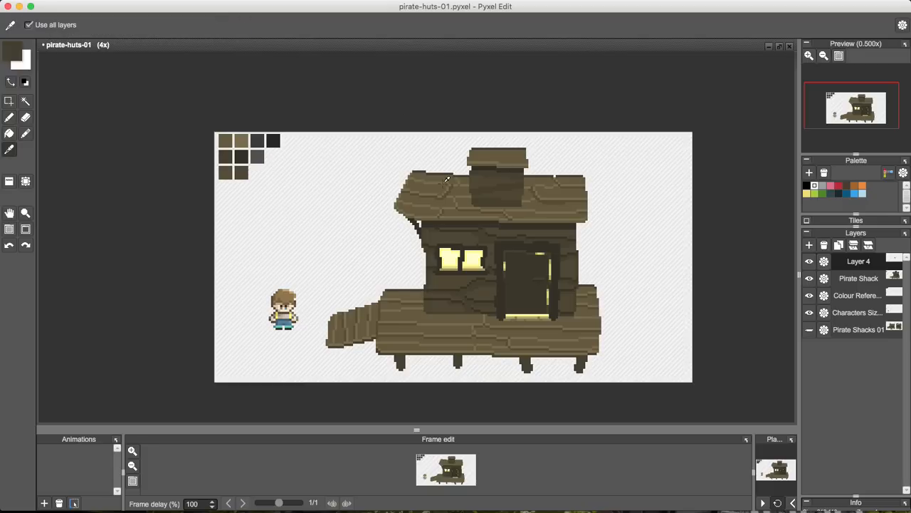
pyautogui.click(447, 179)
pyautogui.press('b')
pyautogui.moveTo(494, 155); pyautogui.dragTo(512, 149)
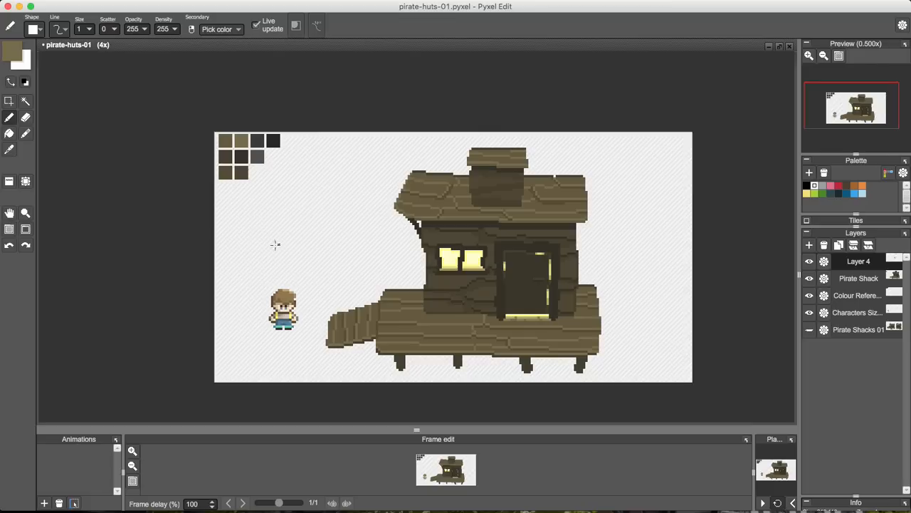
# Reset the pen colour to black and set the pen opacity to 255
pyautogui.click(27, 84)
pyautogui.doubleClick(133, 29)
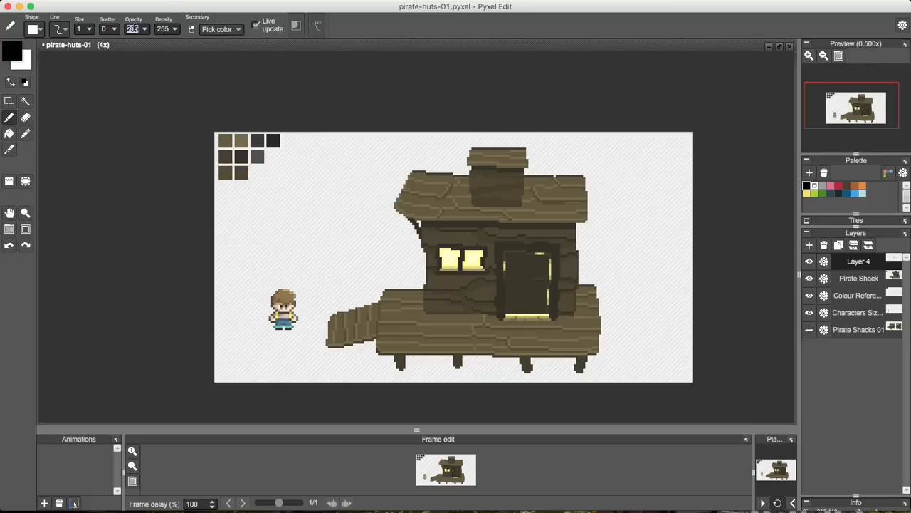
pyautogui.write('50')
pyautogui.press('Tab')
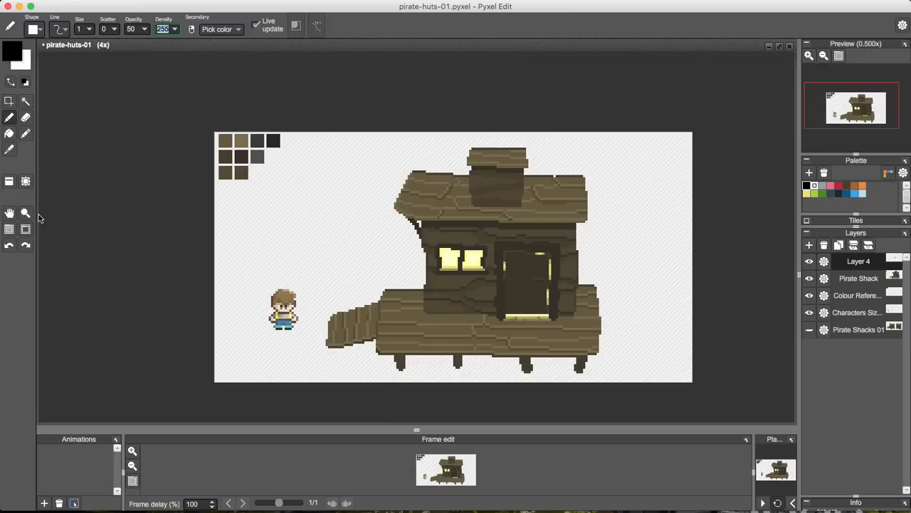
pyautogui.write('255')
pyautogui.press('Tab')
pyautogui.press('Return')
# Add a new layer, move it directly below the Pirate Shack layer, and save the file
pyautogui.click(809, 245)
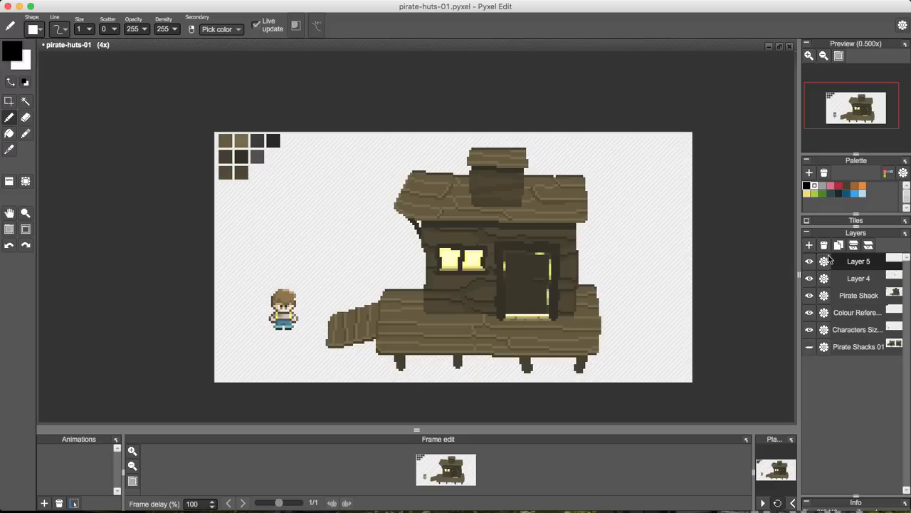
pyautogui.moveTo(827, 261); pyautogui.dragTo(829, 290)
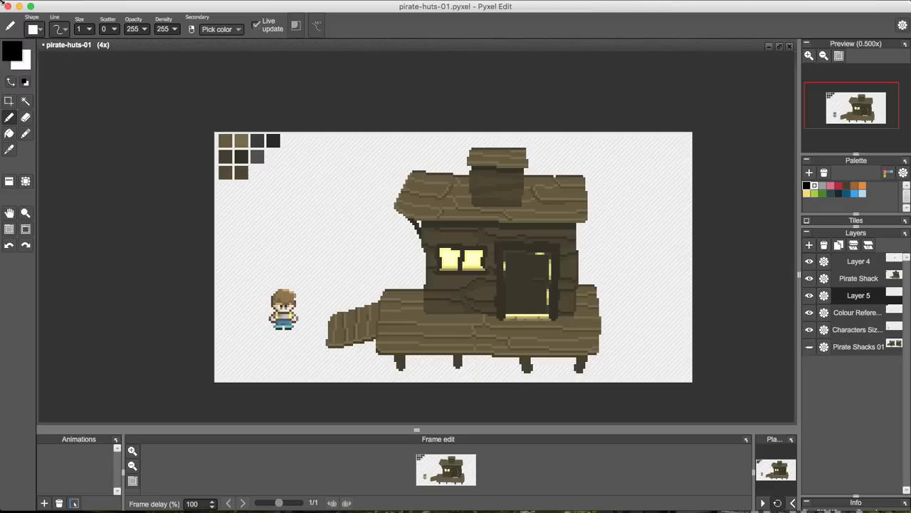
pyautogui.press('super+s')
# Paint a solid black ground shadow beneath the ramp and deck and around the deck's edge with a round size 4 pen
pyautogui.click(32, 58)
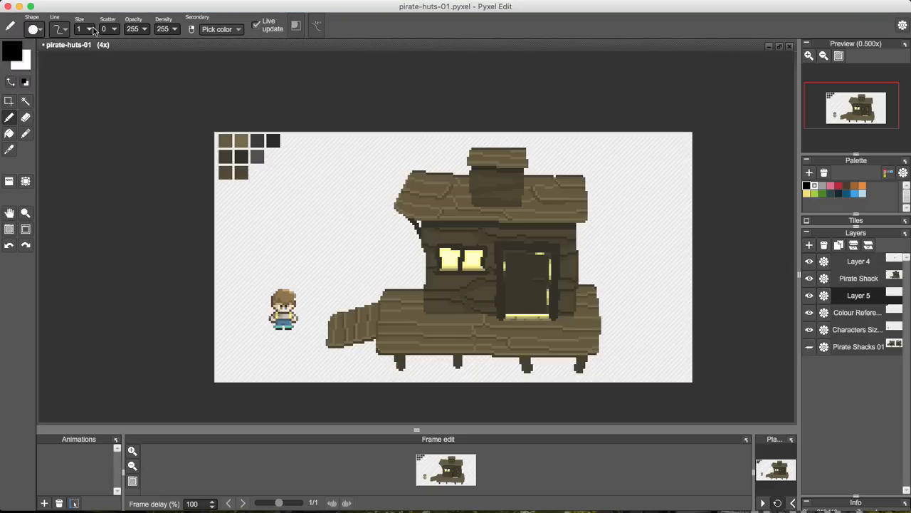
pyautogui.moveTo(91, 29); pyautogui.dragTo(95, 29)
pyautogui.press('4')
pyautogui.moveTo(327, 322)
pyautogui.mouseDown()
pyautogui.moveTo(326, 349)
pyautogui.moveTo(393, 362)
pyautogui.moveTo(576, 364)
pyautogui.moveTo(602, 346)
pyautogui.moveTo(597, 295)
pyautogui.mouseUp()
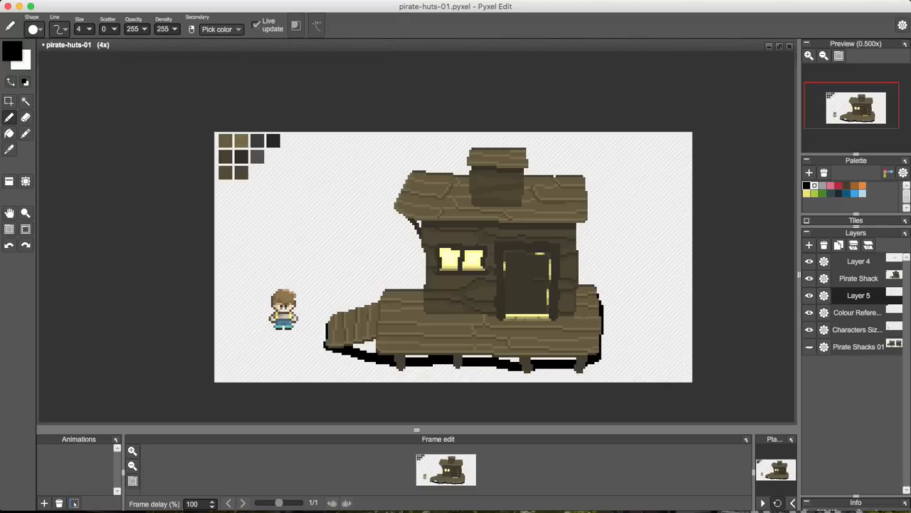
pyautogui.moveTo(578, 358); pyautogui.dragTo(404, 356)
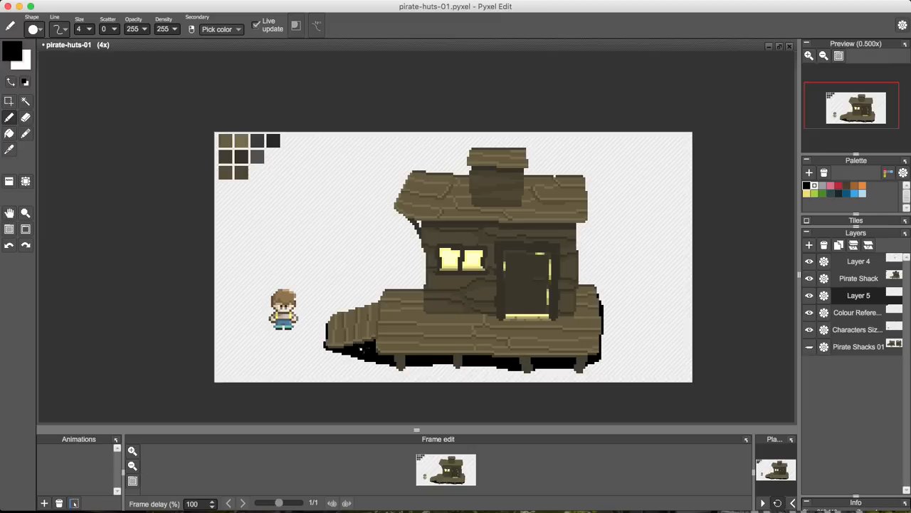
# Lower the opacity of the ground shadow's layer to make it a faint grey
pyautogui.click(824, 296)
pyautogui.moveTo(831, 275); pyautogui.dragTo(806, 277)
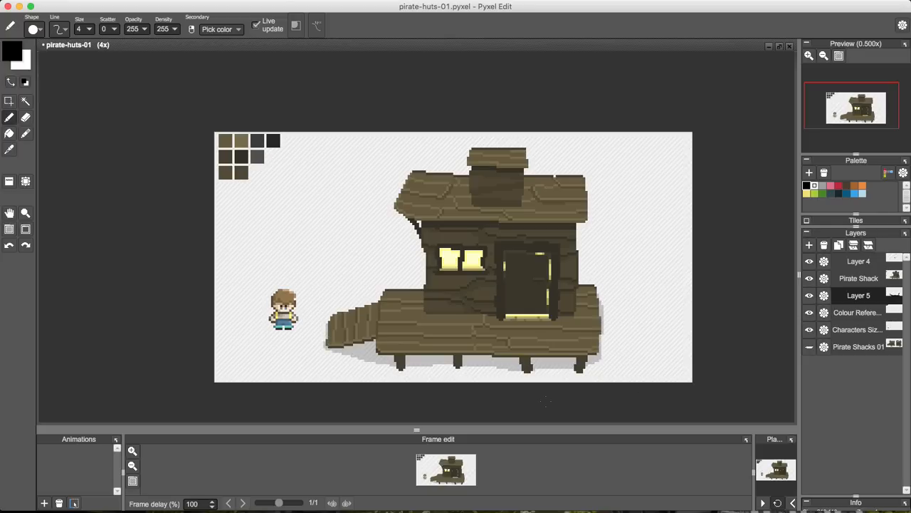
pyautogui.click(804, 308)
# Trim the ground shadow's lower edge between the deck posts with the eraser
pyautogui.press('e')
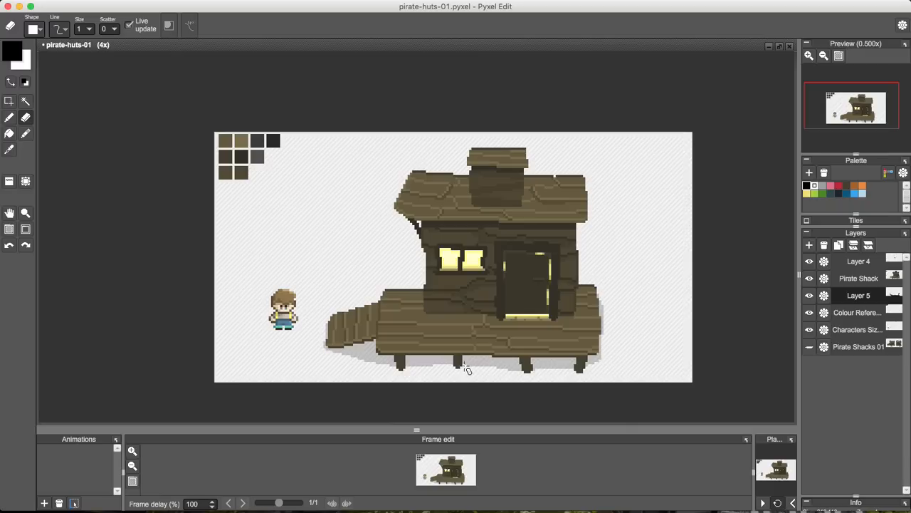
pyautogui.moveTo(465, 365); pyautogui.dragTo(490, 365)
pyautogui.hotkey('ctrl', 'z')
pyautogui.press('b')
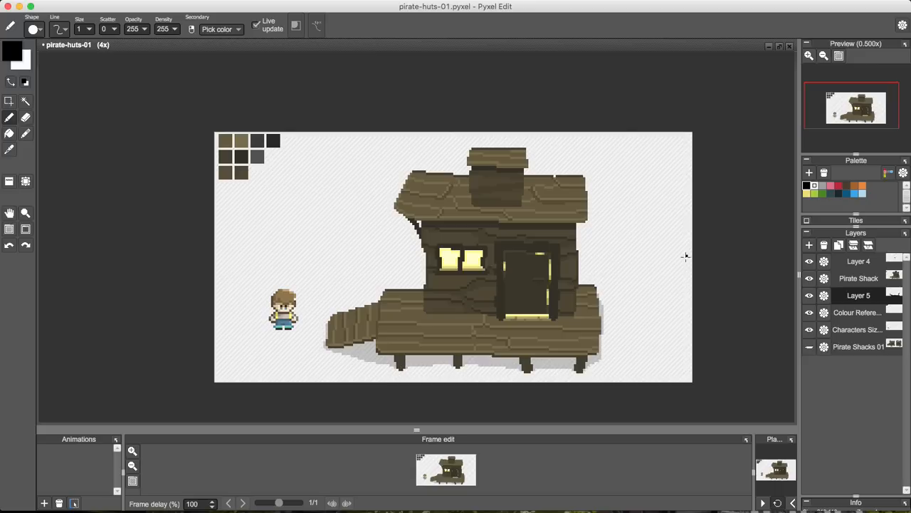
# Make the Pirate Shack layer active and set the pen opacity to 50 for translucent black shading
pyautogui.click(860, 278)
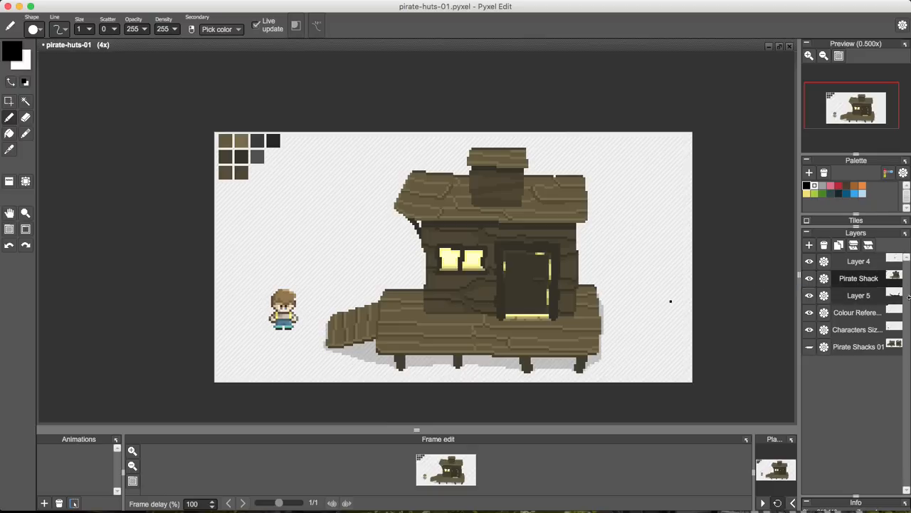
pyautogui.moveTo(423, 290); pyautogui.dragTo(424, 312)
pyautogui.press('super+z')
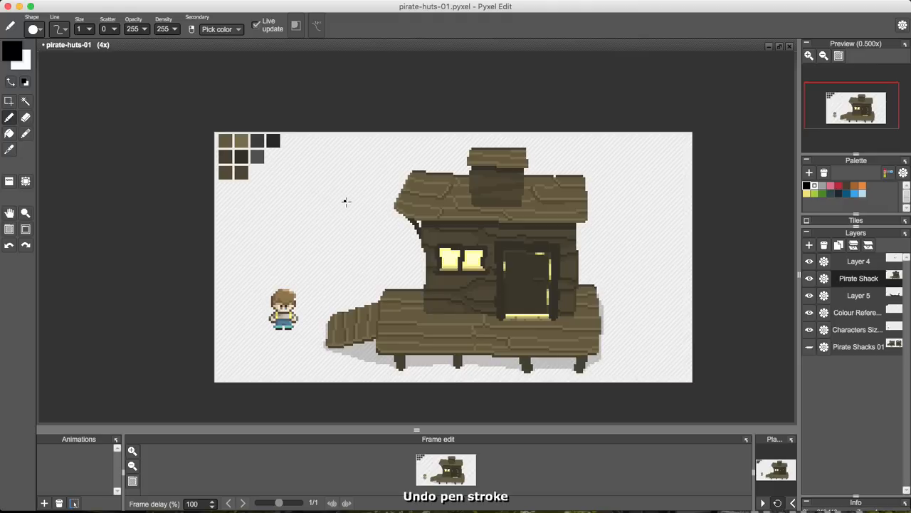
pyautogui.press('BackSpace')
pyautogui.press('BackSpace')
pyautogui.press('BackSpace')
pyautogui.write('50')
pyautogui.press('Tab')
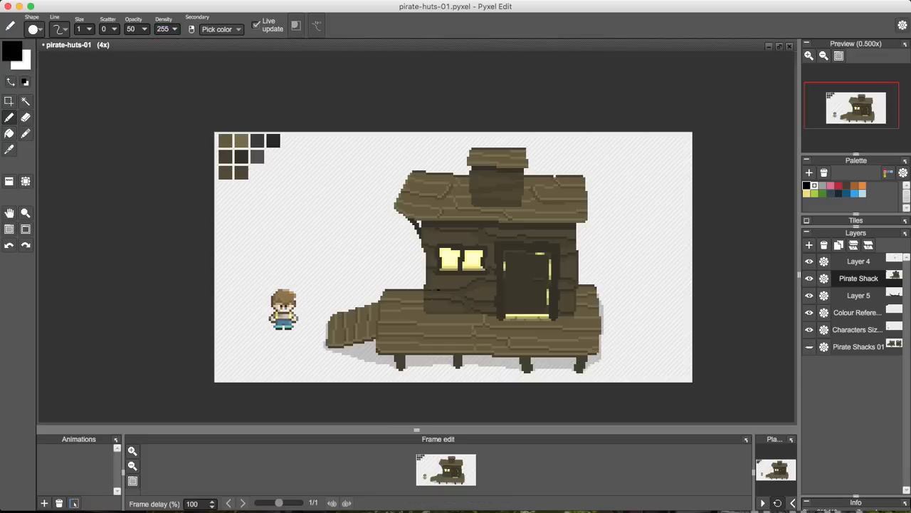
# Shade the deck with translucent black strips around the base of the shack's walls, along both sides and the front
pyautogui.moveTo(423, 288)
pyautogui.mouseDown()
pyautogui.moveTo(423, 315)
pyautogui.moveTo(496, 314)
pyautogui.mouseUp()
pyautogui.press('super+z')
pyautogui.press('super+z')
pyautogui.moveTo(577, 310); pyautogui.dragTo(580, 288)
pyautogui.press('super+z')
pyautogui.press('super+z')
pyautogui.moveTo(421, 288); pyautogui.dragTo(421, 311)
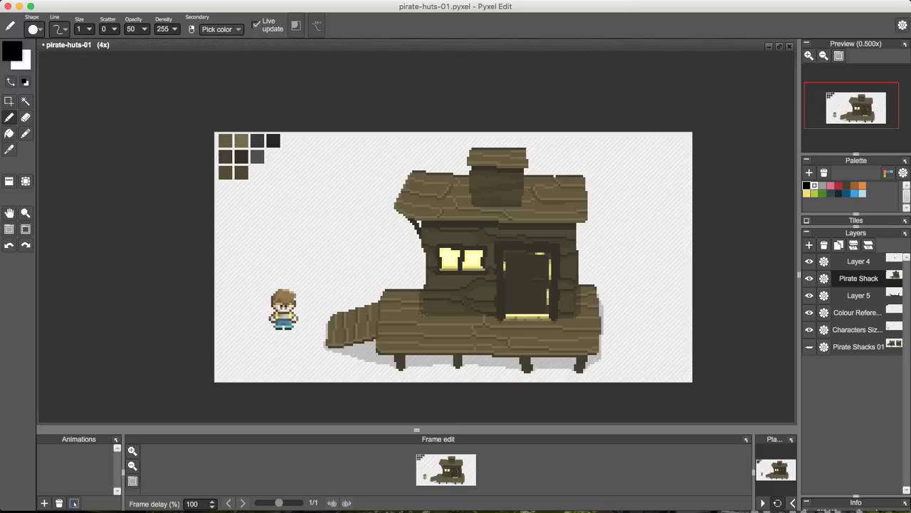
pyautogui.click(424, 316)
pyautogui.moveTo(427, 317); pyautogui.dragTo(485, 317)
pyautogui.press('super+z')
pyautogui.press('alt')
pyautogui.press('super+z')
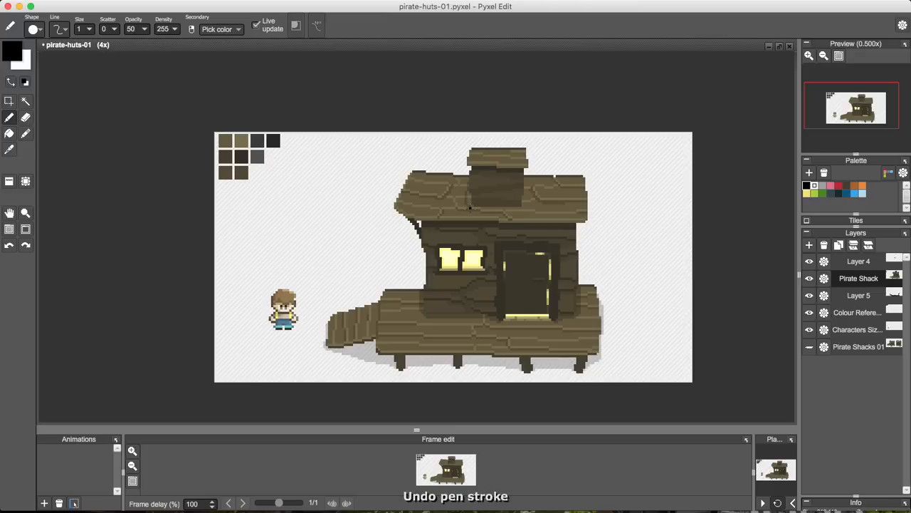
# Shade the roof with a translucent black shadow around the base of the chimney
pyautogui.moveTo(470, 210)
pyautogui.mouseDown()
pyautogui.moveTo(524, 212)
pyautogui.moveTo(497, 213)
pyautogui.moveTo(526, 183)
pyautogui.mouseUp()
pyautogui.press('super+z')
pyautogui.press('super+z')
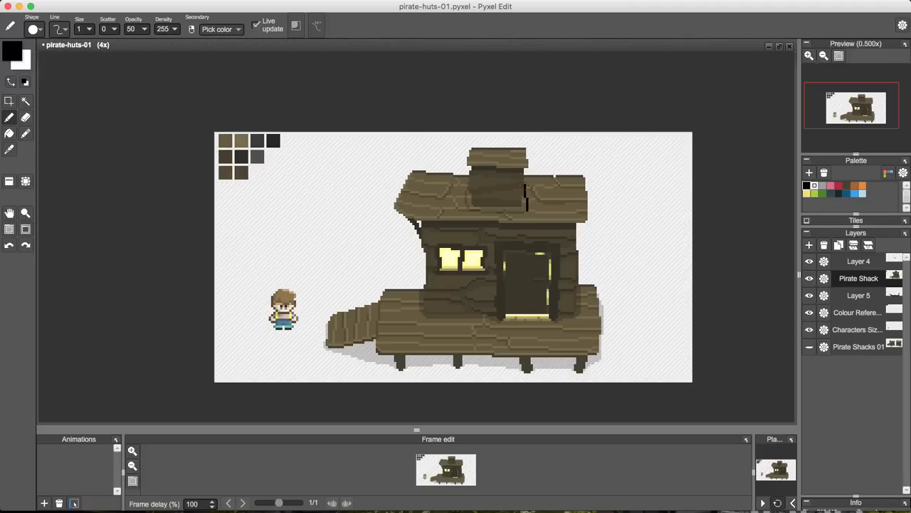
pyautogui.press('super+z')
# Set the pen opacity to 255 and outline the chimney's lower corners in the dark brown sampled from beneath the roof
pyautogui.scroll(2, 525, 196)
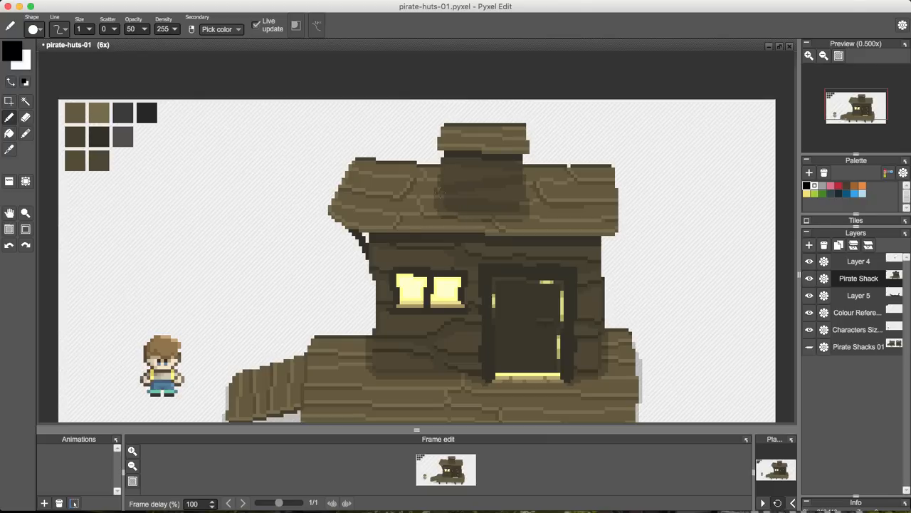
pyautogui.rightClick(359, 233)
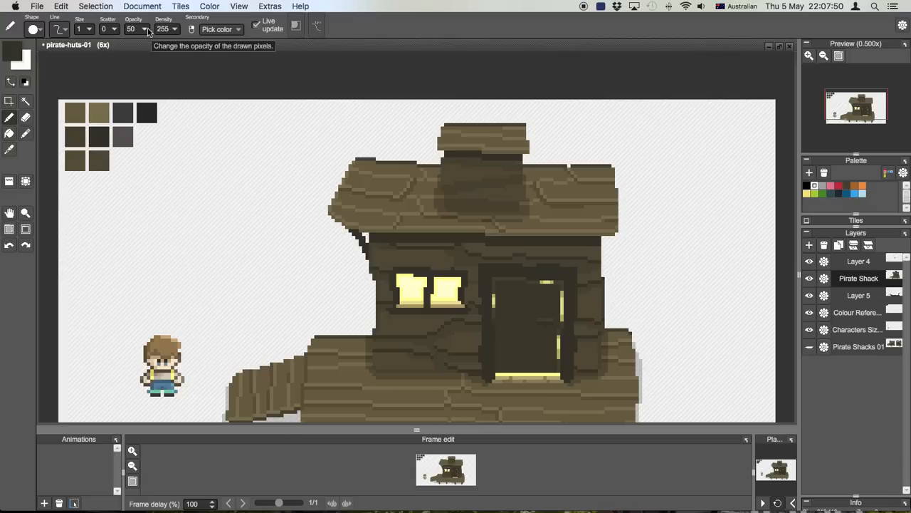
pyautogui.moveTo(145, 29); pyautogui.dragTo(82, 39)
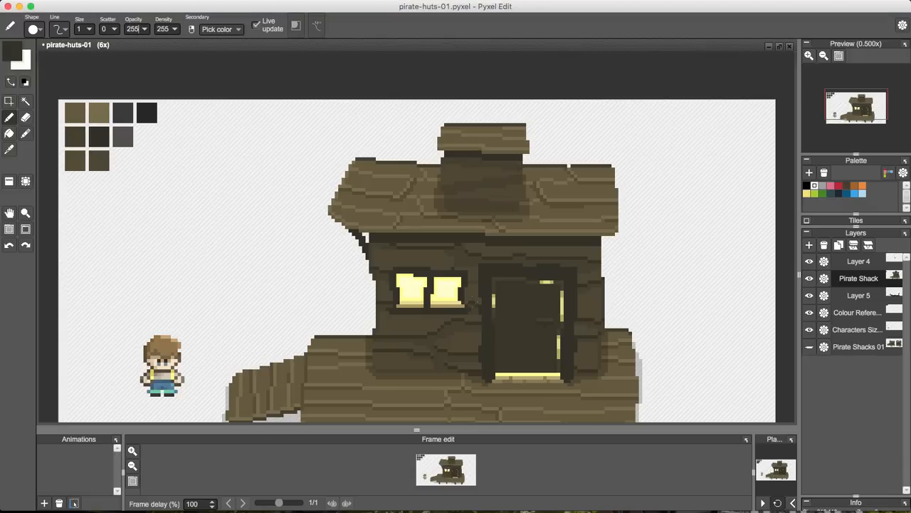
pyautogui.press('i')
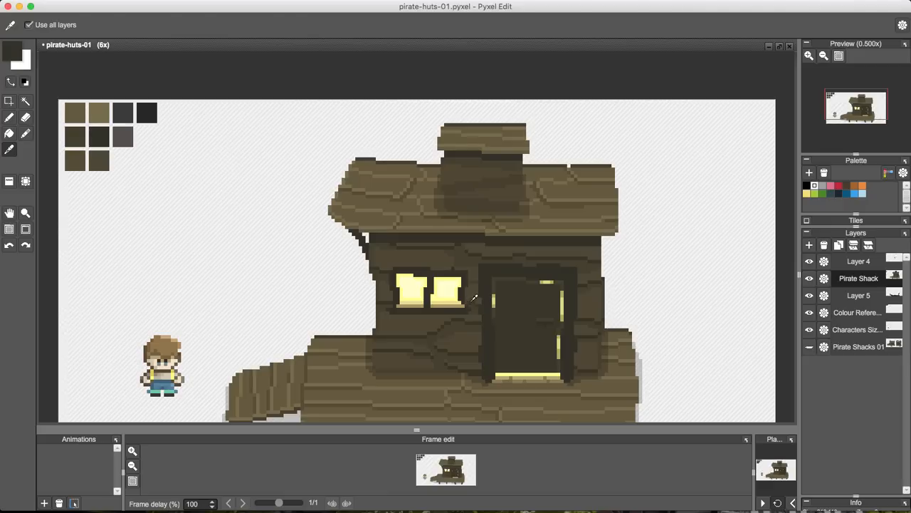
pyautogui.press('b')
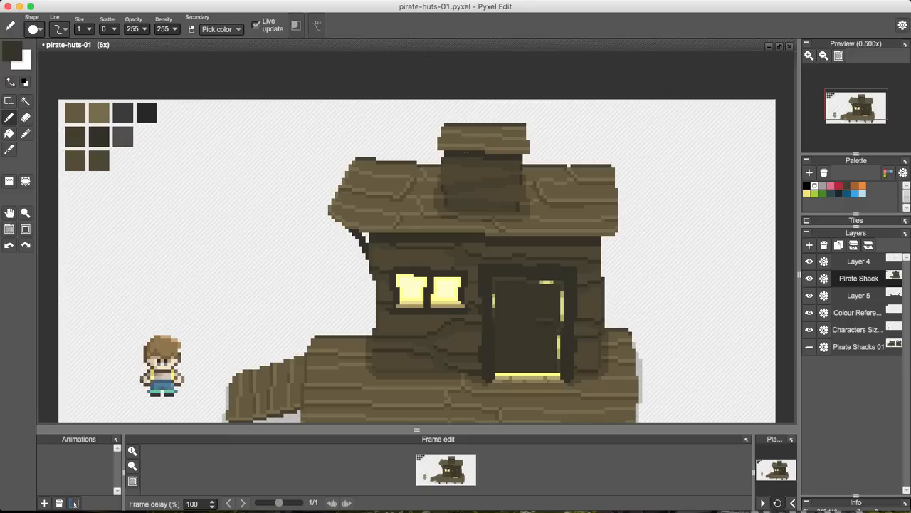
# Touch up the chimney's sides and lower edge with browns sampled from its wall, undoing a stray pen stroke
pyautogui.press('i')
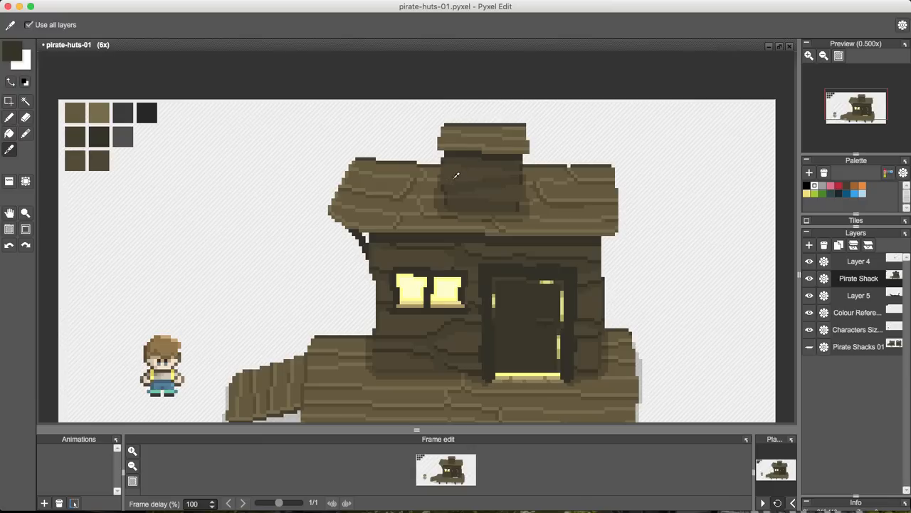
pyautogui.click(456, 184)
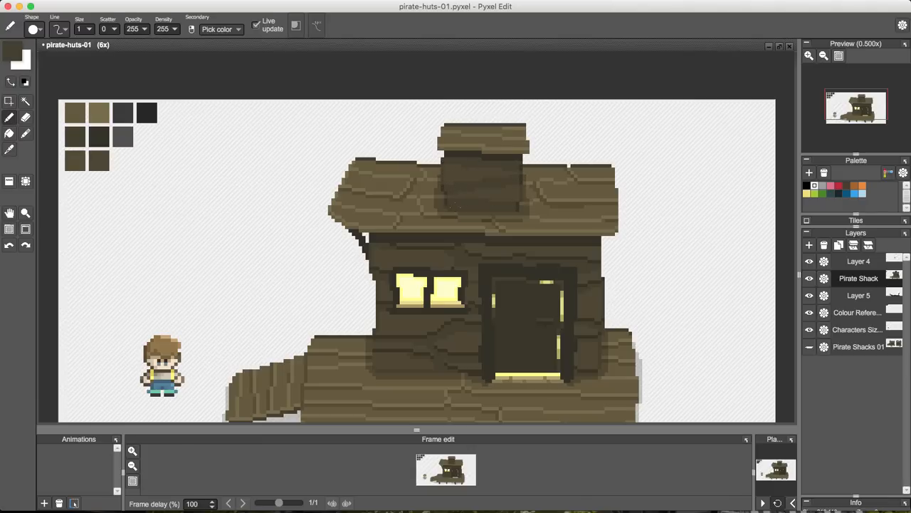
pyautogui.keyDown('alt'); pyautogui.click(446, 201); pyautogui.keyUp('alt')
pyautogui.press('super+z')
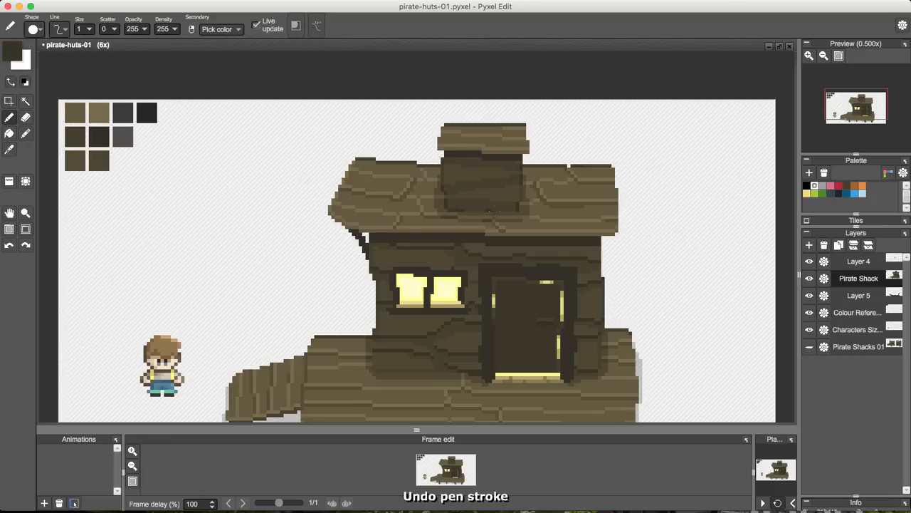
pyautogui.scroll(-3, 595, 212)
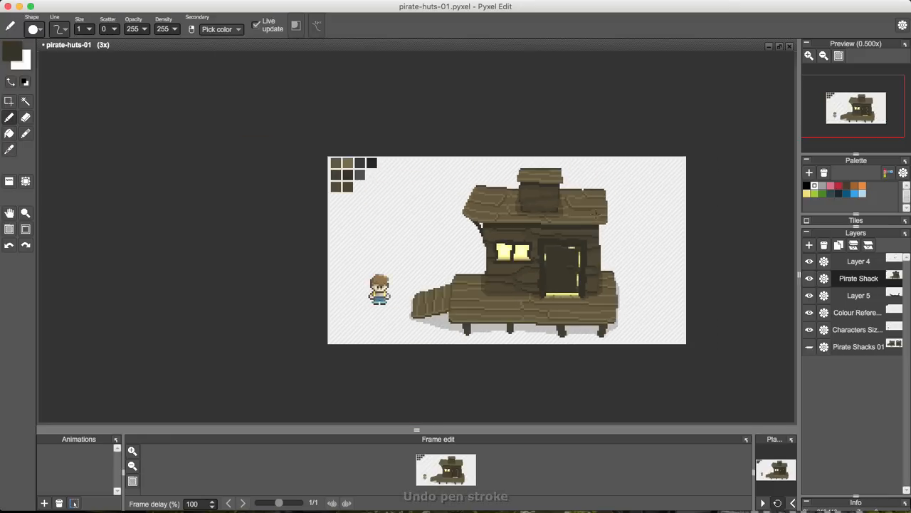
pyautogui.scroll(2, 589, 214)
pyautogui.scroll(1, 584, 212)
pyautogui.keyDown('alt'); pyautogui.click(529, 178); pyautogui.keyUp('alt')
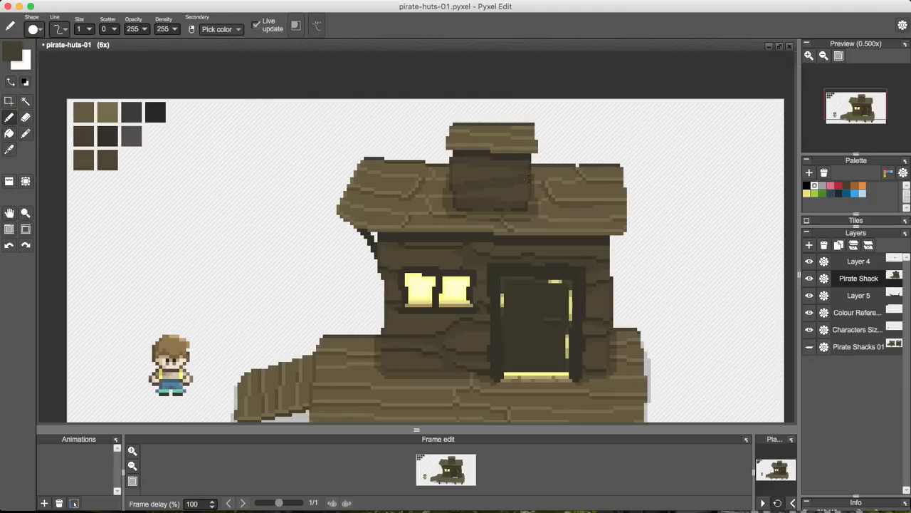
pyautogui.press('f')
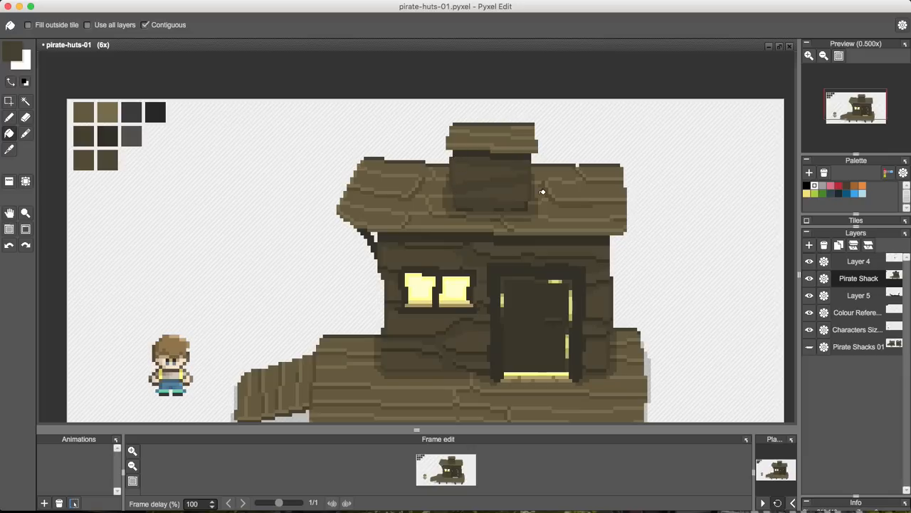
# Soften the dark outline at the chimney's base with the wall brown and undo the last pen stroke
pyautogui.scroll(-1, 537, 221)
pyautogui.press('b')
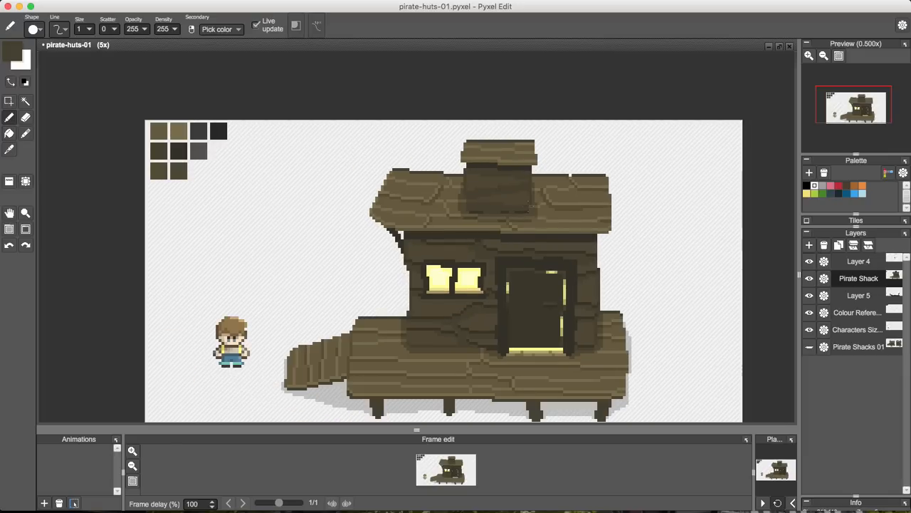
pyautogui.press('i')
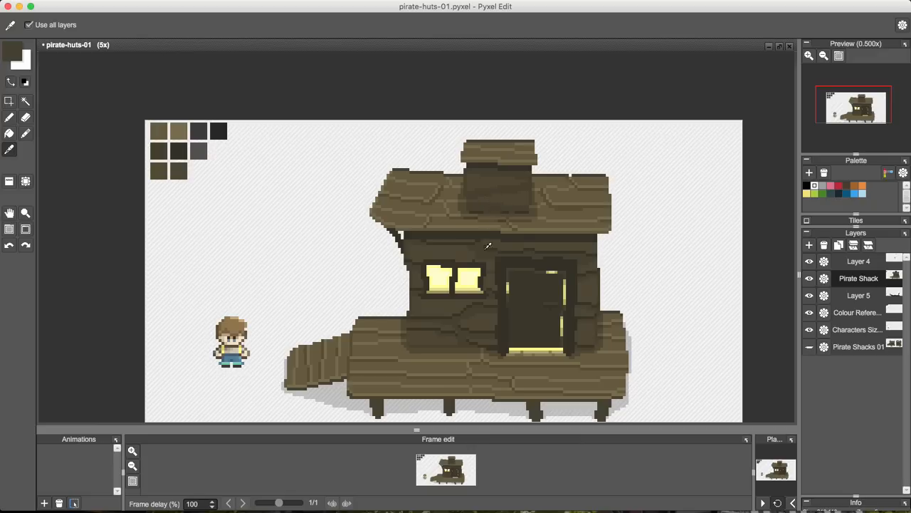
pyautogui.press('b')
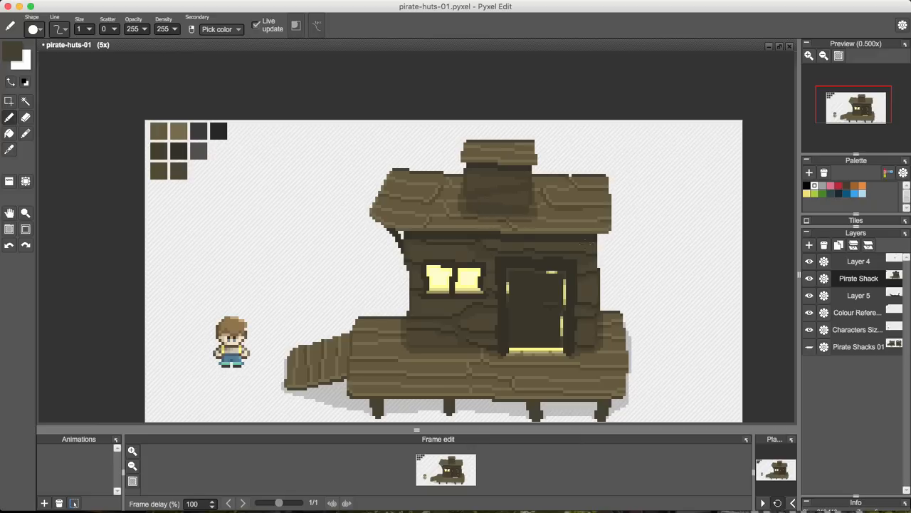
pyautogui.scroll(-2, 541, 256)
pyautogui.scroll(3, 541, 256)
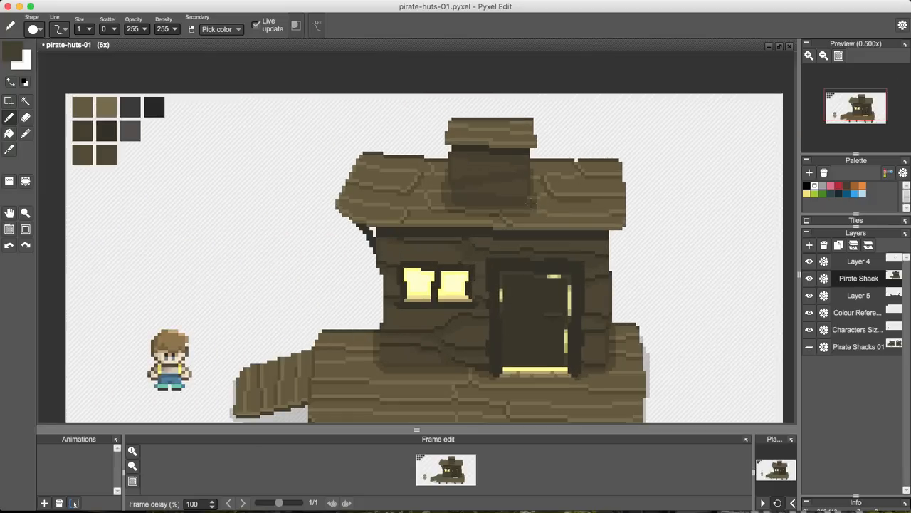
pyautogui.press('super+z')
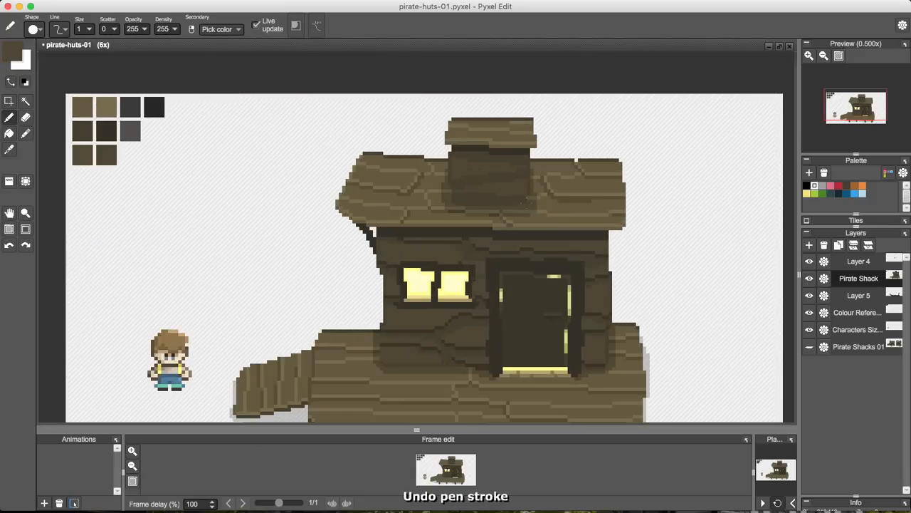
pyautogui.scroll(3, 517, 205)
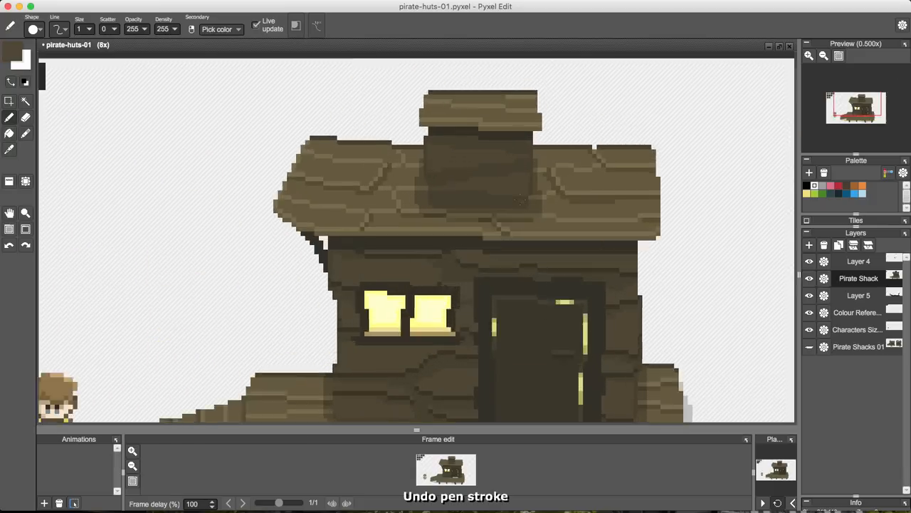
pyautogui.scroll(-4, 508, 206)
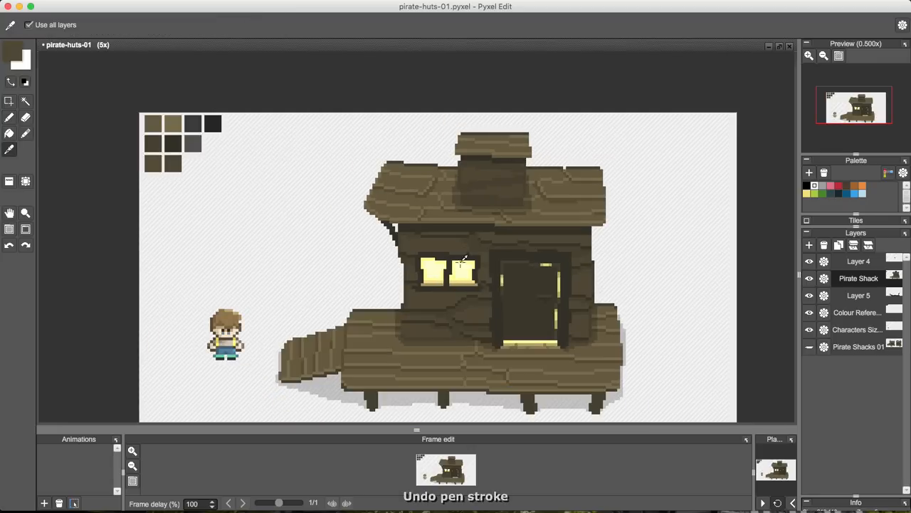
# Draw a rectangular window frame on the chimney's front and fill its interior with the same dark brown
pyautogui.keyDown('alt'); pyautogui.click(470, 171); pyautogui.keyUp('alt')
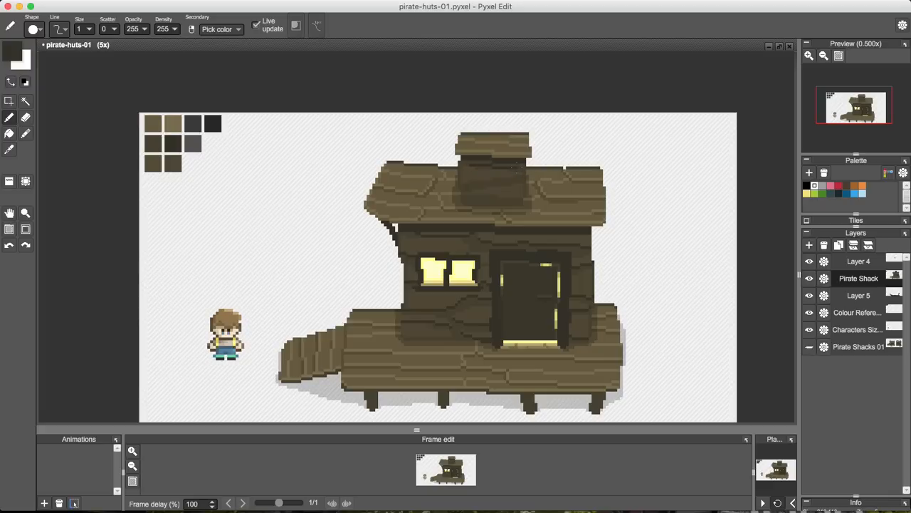
pyautogui.press('super+z')
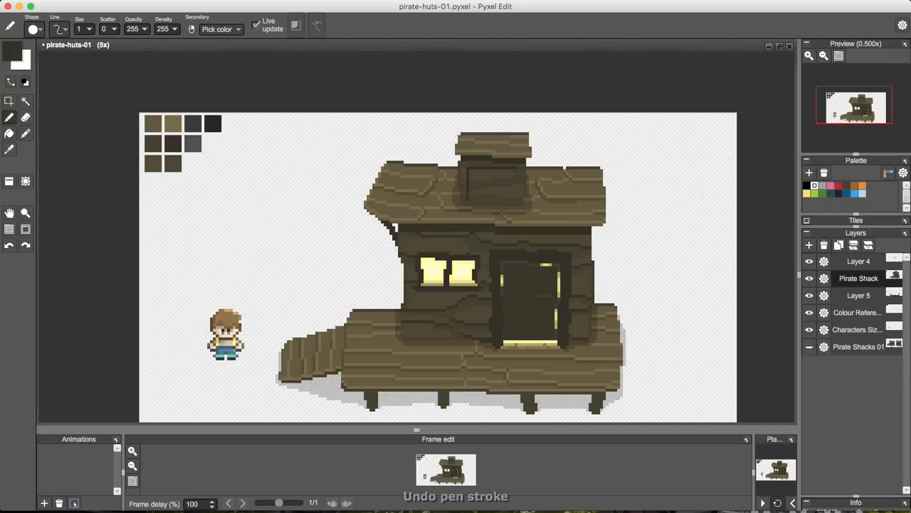
pyautogui.moveTo(481, 200)
pyautogui.mouseDown()
pyautogui.moveTo(515, 202)
pyautogui.moveTo(520, 172)
pyautogui.mouseUp()
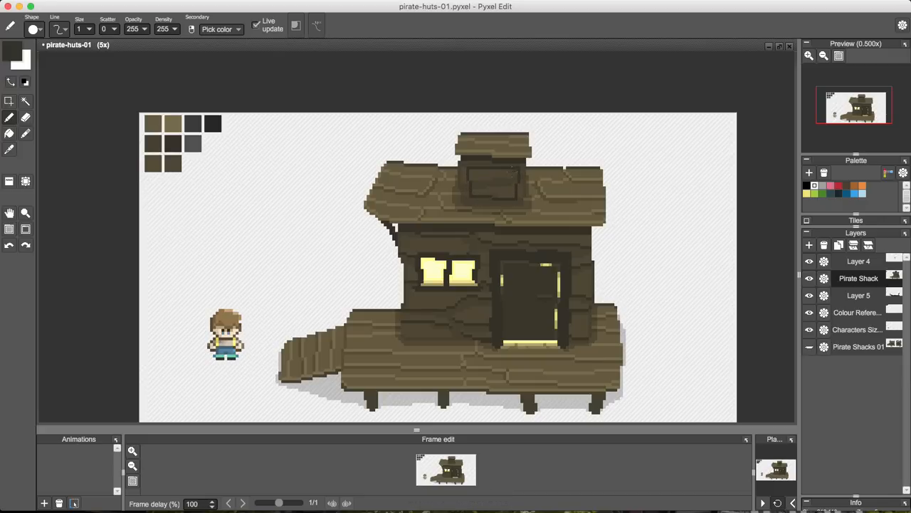
pyautogui.press('g')
pyautogui.click(510, 173)
pyautogui.click(508, 182)
pyautogui.click(504, 192)
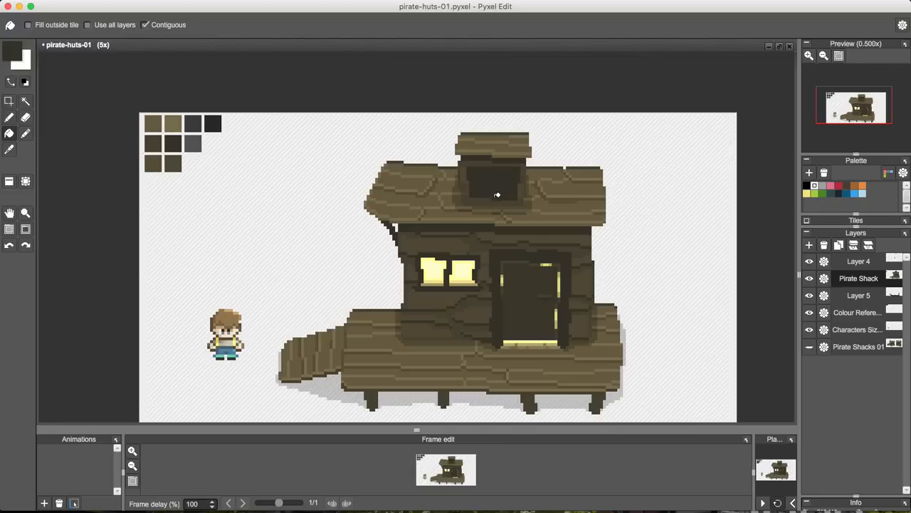
# Outline and fill two window panes on the chimney with the pale yellow sampled from the shack's lower window
pyautogui.press('b')
pyautogui.keyDown('alt'); pyautogui.click(467, 269); pyautogui.keyUp('alt')
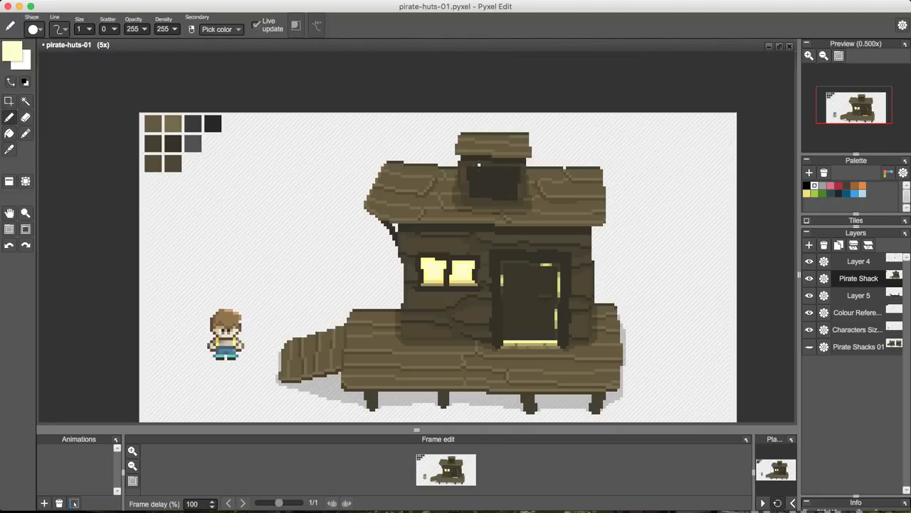
pyautogui.moveTo(474, 173)
pyautogui.mouseDown()
pyautogui.moveTo(488, 173)
pyautogui.moveTo(487, 190)
pyautogui.moveTo(490, 178)
pyautogui.moveTo(483, 190)
pyautogui.moveTo(475, 175)
pyautogui.moveTo(478, 182)
pyautogui.mouseUp()
pyautogui.press('f')
pyautogui.click(482, 183)
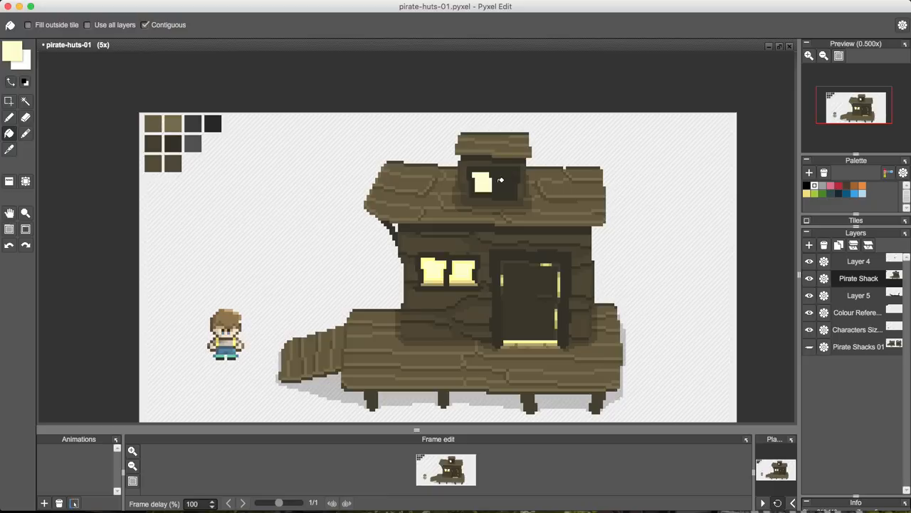
pyautogui.press('b')
pyautogui.moveTo(498, 172)
pyautogui.mouseDown()
pyautogui.moveTo(499, 193)
pyautogui.moveTo(511, 193)
pyautogui.moveTo(512, 173)
pyautogui.mouseUp()
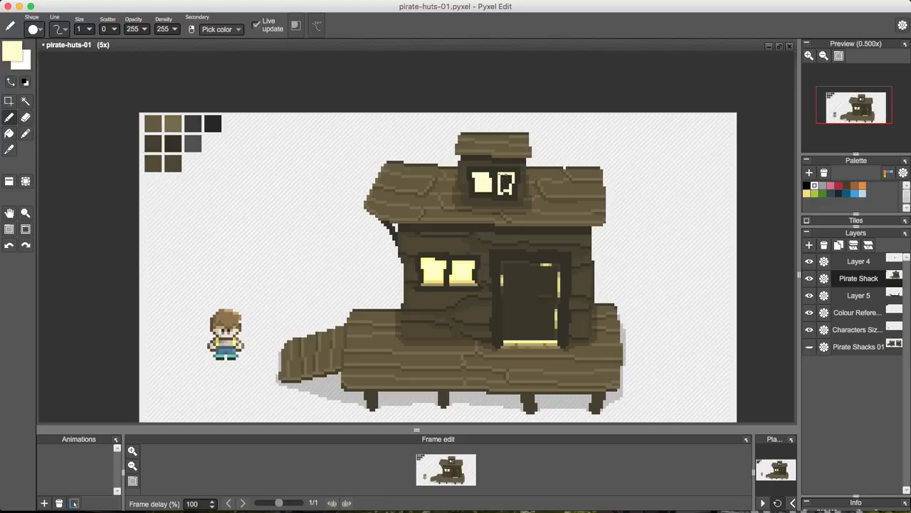
pyautogui.press('f')
pyautogui.click(505, 184)
# Roughen the edges of the chimney window's panes and divider, alternating between the dark frame colour and pale yellow
pyautogui.press('b')
pyautogui.keyDown('alt'); pyautogui.click(509, 191); pyautogui.keyUp('alt')
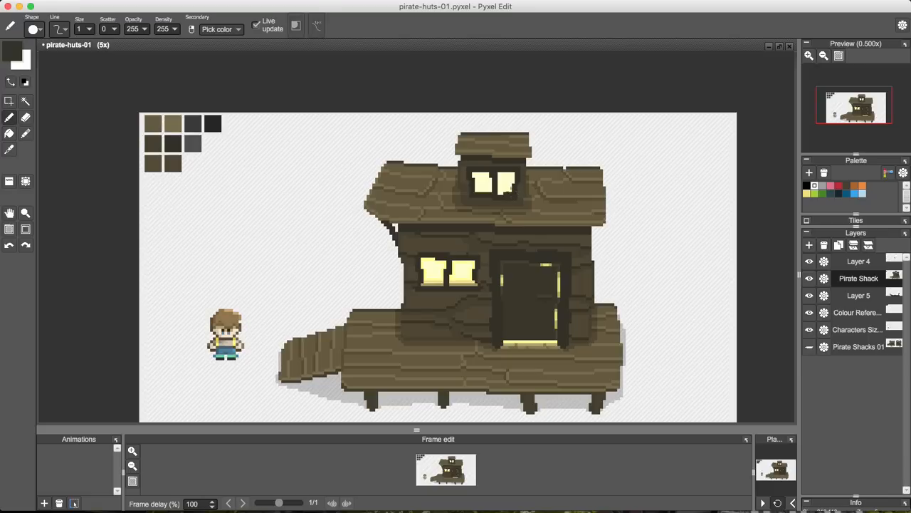
pyautogui.keyDown('alt'); pyautogui.click(508, 187); pyautogui.keyUp('alt')
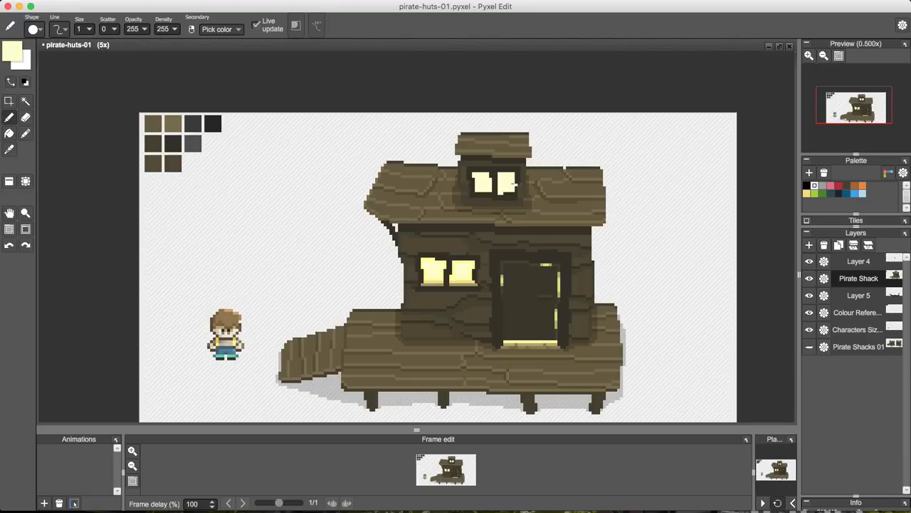
pyautogui.keyDown('alt'); pyautogui.click(509, 189); pyautogui.keyUp('alt')
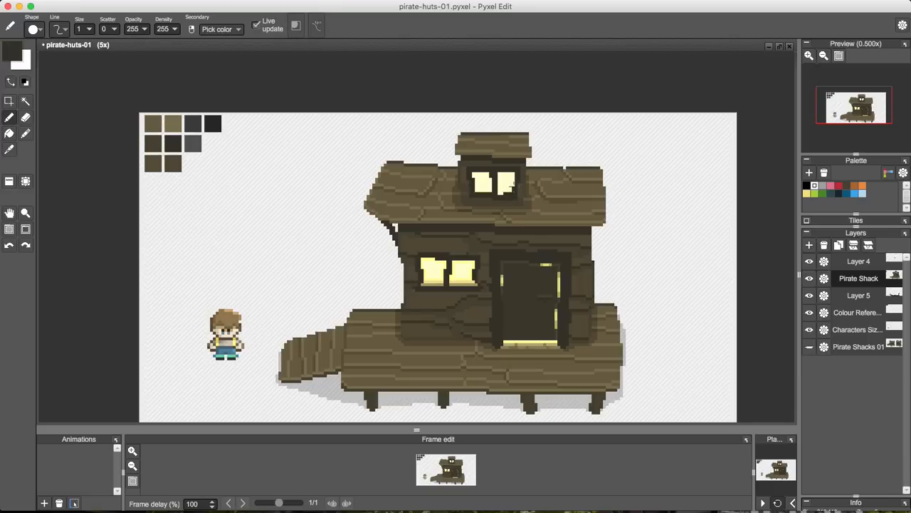
pyautogui.keyDown('alt'); pyautogui.click(498, 179); pyautogui.keyUp('alt')
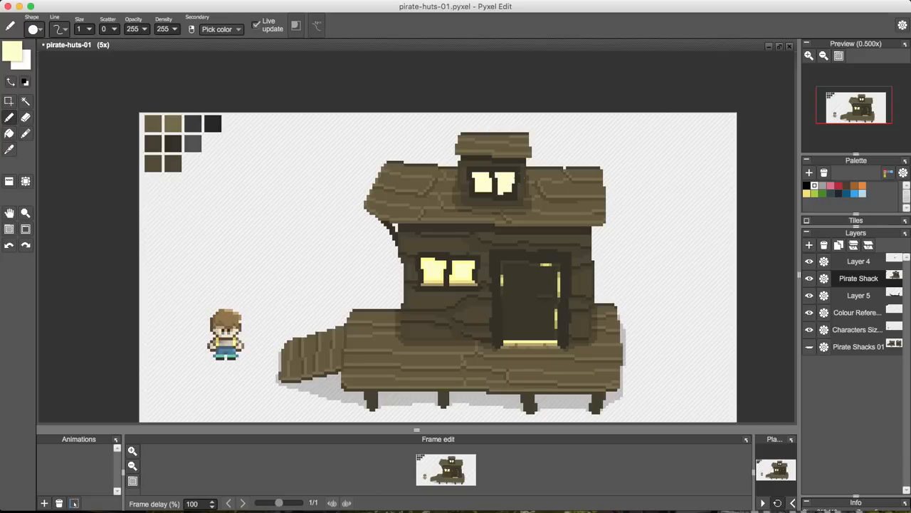
pyautogui.keyDown('alt'); pyautogui.click(514, 194); pyautogui.keyUp('alt')
pyautogui.click(501, 192)
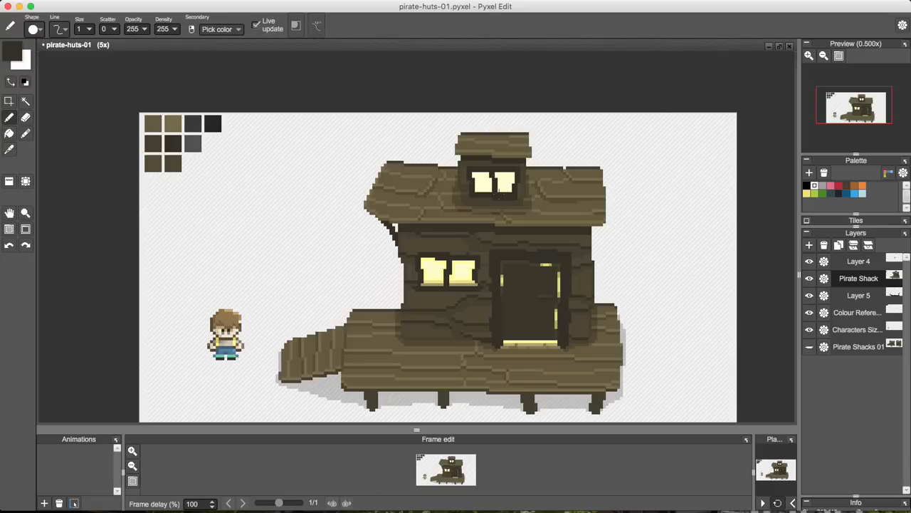
pyautogui.keyDown('alt'); pyautogui.click(502, 188); pyautogui.keyUp('alt')
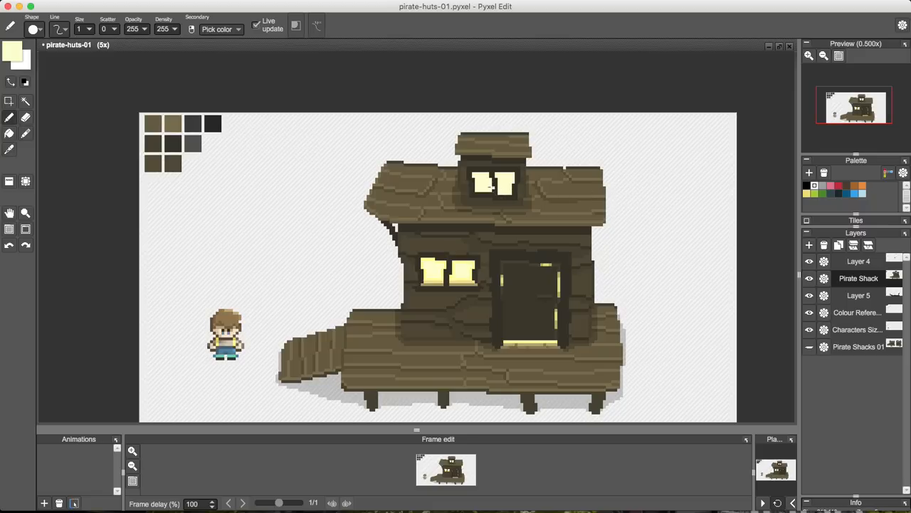
# Shade the edges of the chimney window's panes with the deeper yellow of the lower window, undoing a misplaced stroke
pyautogui.keyDown('alt'); pyautogui.click(459, 267); pyautogui.keyUp('alt')
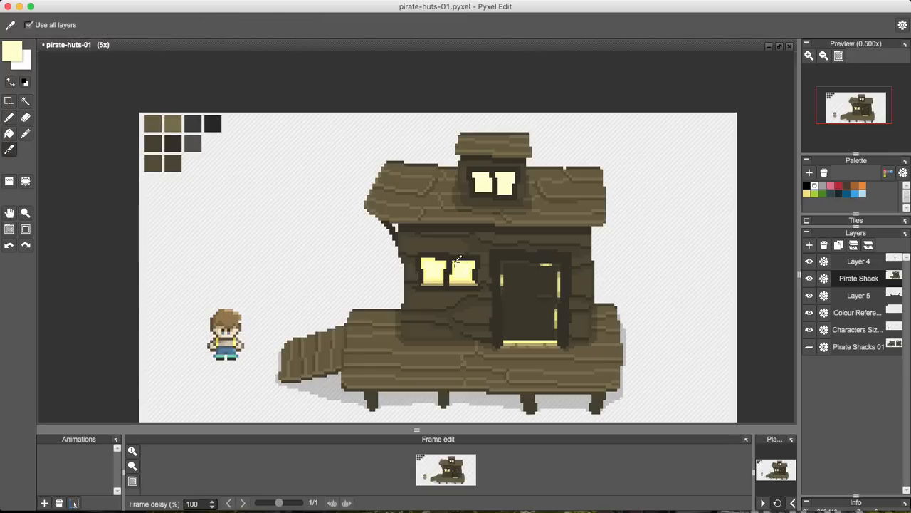
pyautogui.click(474, 175)
pyautogui.press('super+z')
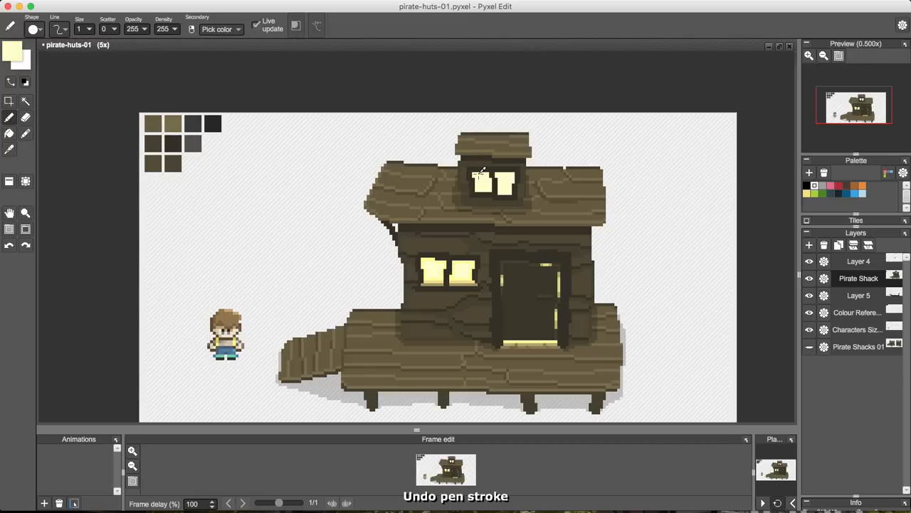
pyautogui.rightClick(470, 240)
pyautogui.rightClick(458, 262)
pyautogui.rightClick(481, 170)
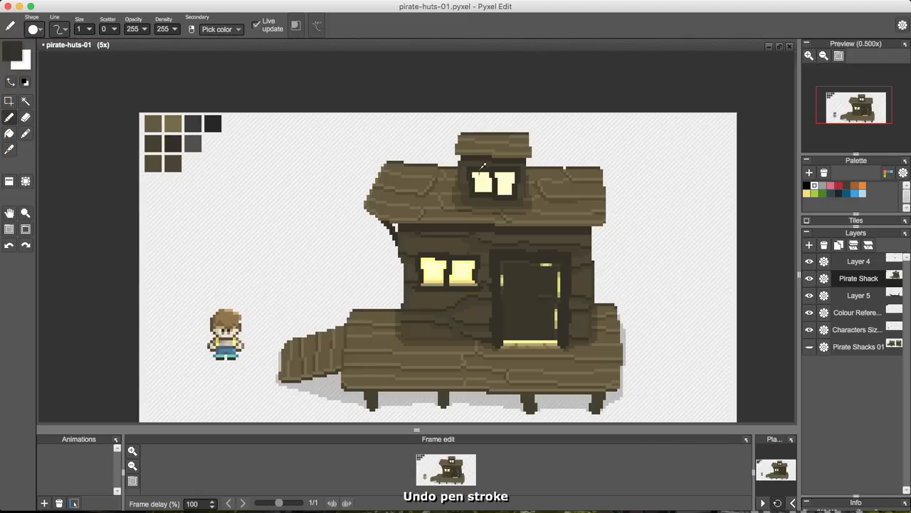
pyautogui.rightClick(476, 178)
pyautogui.rightClick(469, 199)
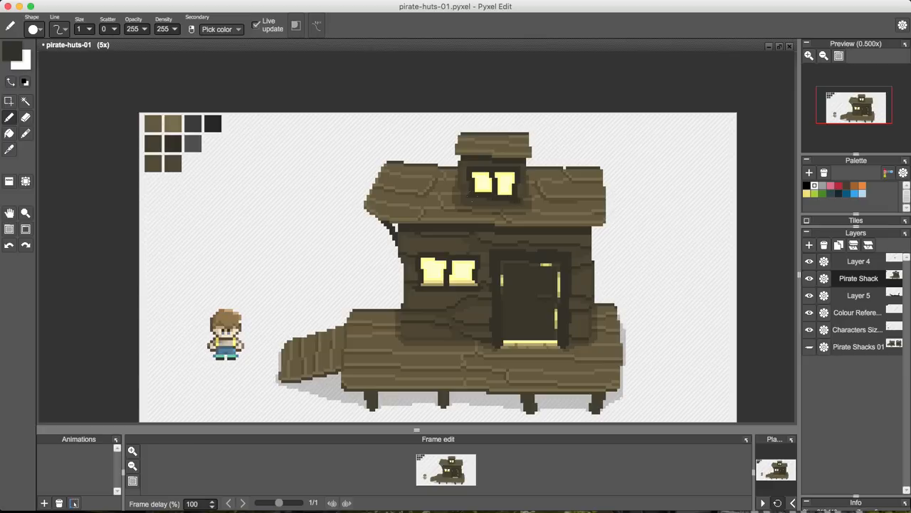
# Shade the lower edges of the chimney window's panes with the deeper yellow and tan sampled from the shack's lower window
pyautogui.press('i')
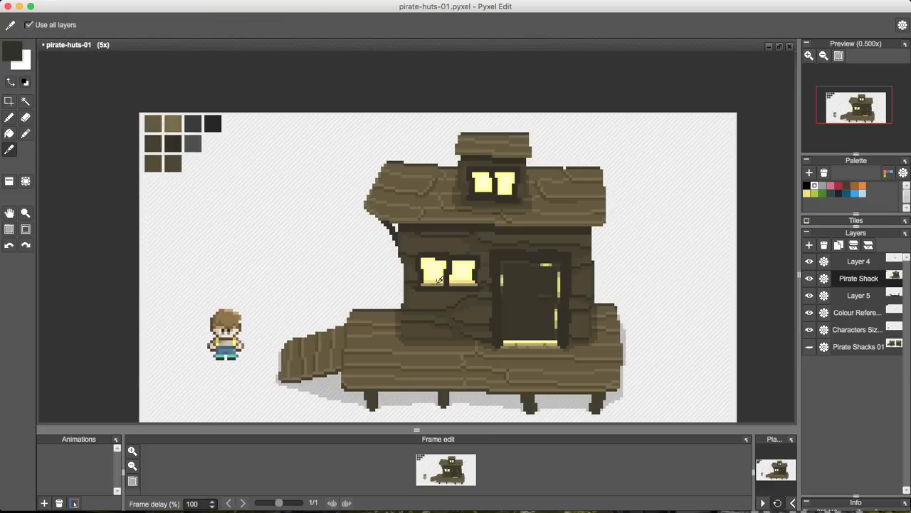
pyautogui.click(437, 278)
pyautogui.press('b')
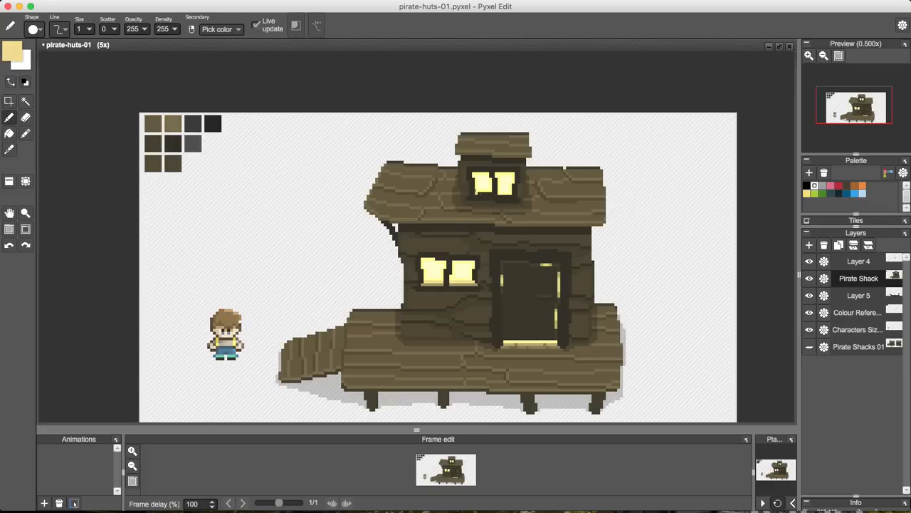
pyautogui.moveTo(475, 191); pyautogui.dragTo(508, 195)
pyautogui.keyDown('alt'); pyautogui.click(439, 280); pyautogui.keyUp('alt')
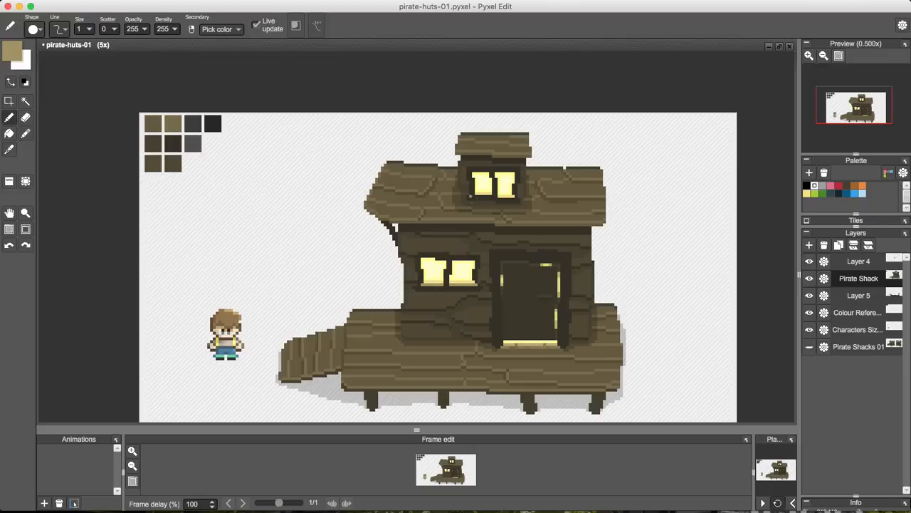
pyautogui.moveTo(474, 195); pyautogui.dragTo(514, 198)
# Paint a faint glow on the roof beneath the chimney window's first pane in its pale yellow at opacity 40
pyautogui.keyDown('alt'); pyautogui.click(486, 180); pyautogui.keyUp('alt')
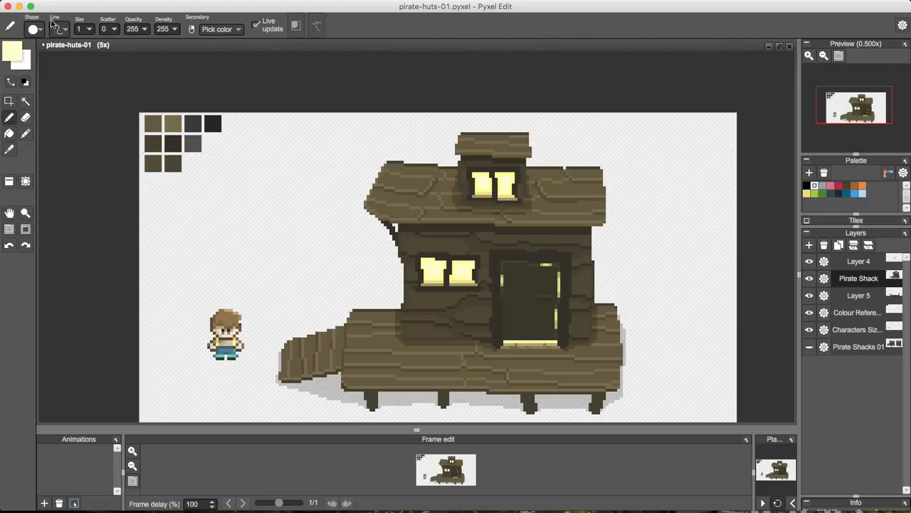
pyautogui.doubleClick(133, 29)
pyautogui.write('30')
pyautogui.press('BackSpace')
pyautogui.press('BackSpace')
pyautogui.write('40')
pyautogui.press('Tab')
pyautogui.moveTo(469, 208); pyautogui.dragTo(491, 207)
pyautogui.press('super+z')
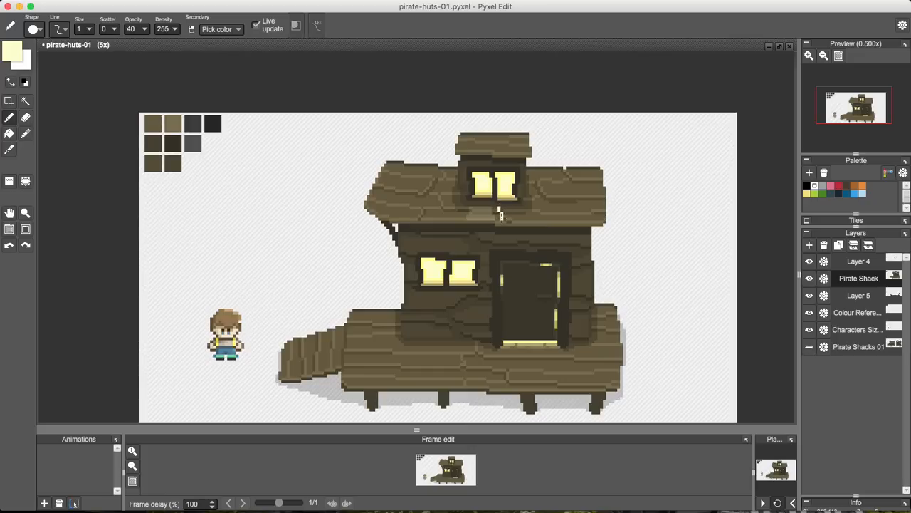
# Paint a matching faint glow patch on the roof beneath the chimney window's second pane, undoing a misplaced stroke
pyautogui.moveTo(502, 221); pyautogui.dragTo(525, 221)
pyautogui.hotkey('ctrl', 'z')
pyautogui.keyDown('shift'); pyautogui.click(519, 208); pyautogui.keyUp('shift')
pyautogui.keyDown('shift'); pyautogui.click(500, 208); pyautogui.keyUp('shift')
pyautogui.moveTo(510, 210); pyautogui.dragTo(514, 212)
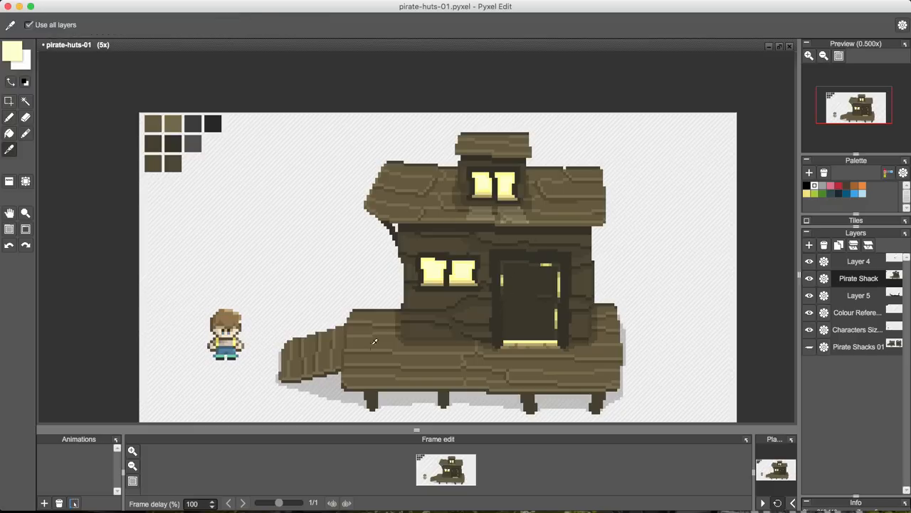
# Fill the roof's lower edge with the dark brown sampled from the deck's front edge, undoing a trial pencil stroke
pyautogui.keyDown('alt'); pyautogui.click(359, 386); pyautogui.keyUp('alt')
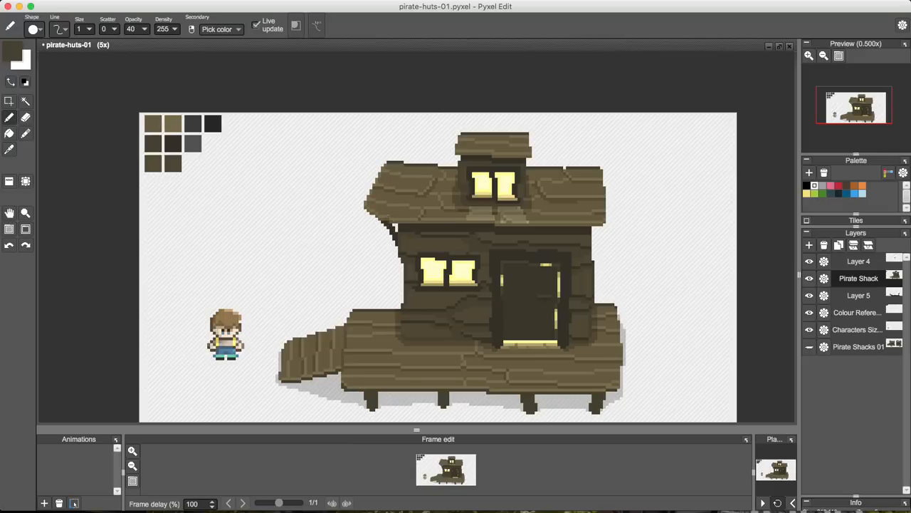
pyautogui.moveTo(393, 219); pyautogui.dragTo(493, 218)
pyautogui.press('super+z')
pyautogui.press('g')
pyautogui.click(500, 223)
pyautogui.click(492, 220)
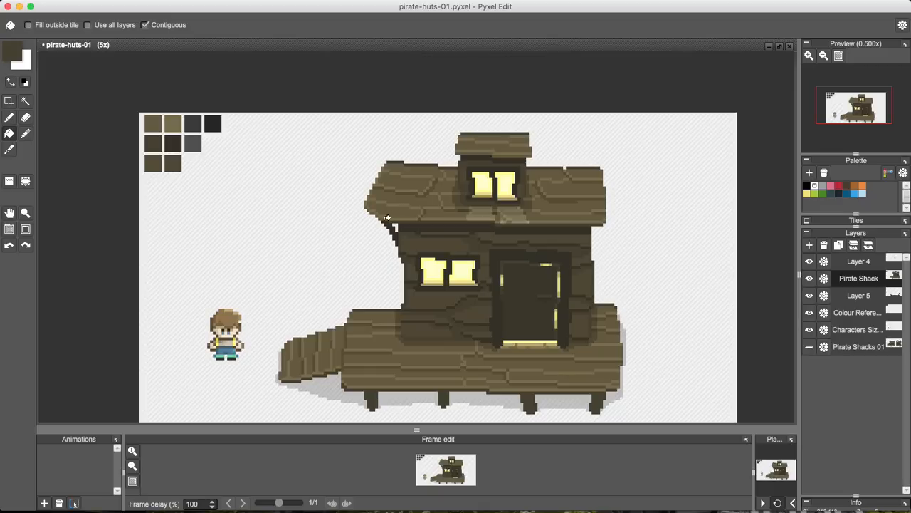
pyautogui.click(379, 215)
pyautogui.click(367, 206)
# Paint a faint glow on the deck below the shack's lower window in the window's pale yellow at opacity 30
pyautogui.press('b')
pyautogui.keyDown('alt'); pyautogui.click(509, 180); pyautogui.keyUp('alt')
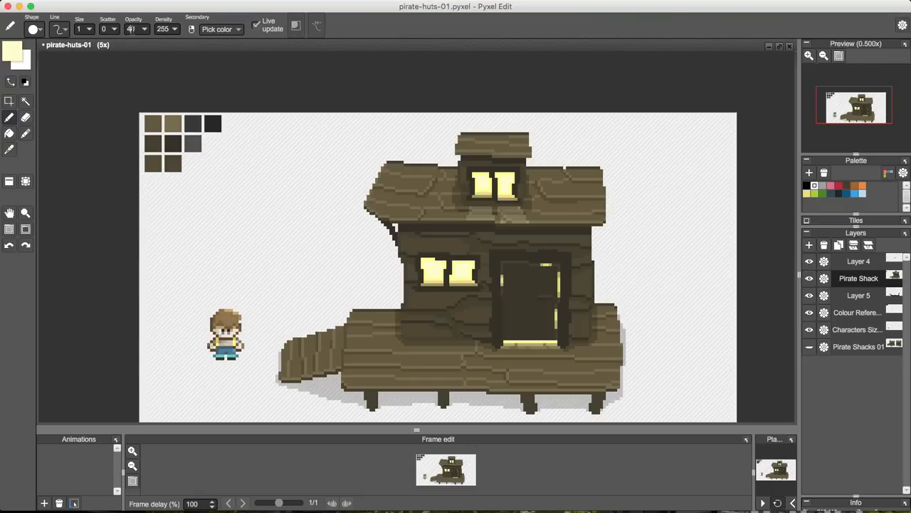
pyautogui.press('Tab')
pyautogui.moveTo(413, 362)
pyautogui.mouseDown()
pyautogui.moveTo(399, 388)
pyautogui.moveTo(441, 363)
pyautogui.mouseUp()
pyautogui.moveTo(428, 366)
pyautogui.mouseDown()
pyautogui.moveTo(447, 364)
pyautogui.moveTo(452, 388)
pyautogui.moveTo(480, 364)
pyautogui.moveTo(496, 390)
pyautogui.moveTo(487, 382)
pyautogui.mouseUp()
pyautogui.press(']')
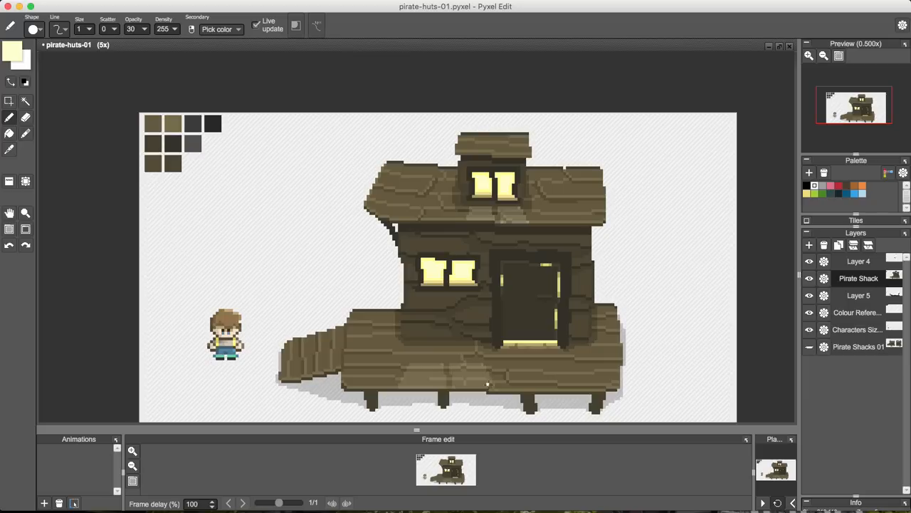
pyautogui.press('[')
# Examine the whole shack and its window glow at a reduced zoom
pyautogui.scroll(-3, 620, 297)
pyautogui.press('space')
pyautogui.moveTo(610, 209); pyautogui.dragTo(533, 175)
pyautogui.press('m')
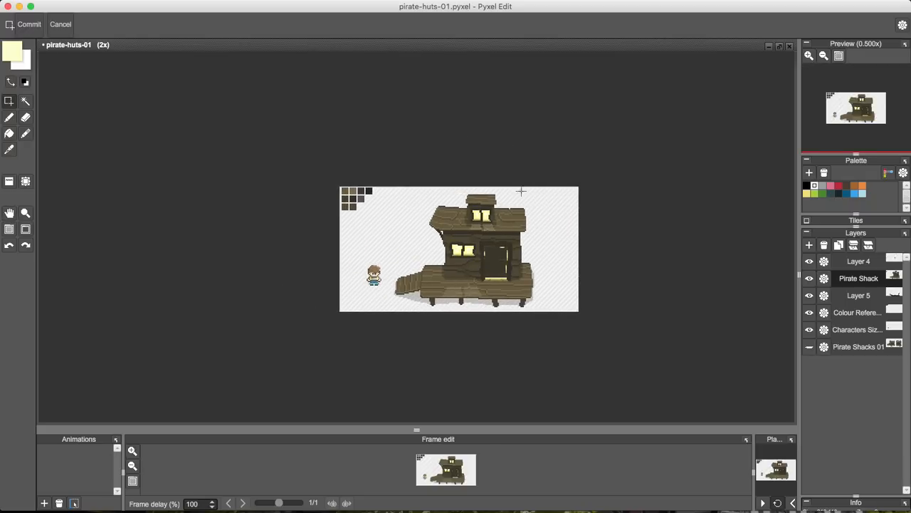
pyautogui.scroll(-2, 521, 192)
pyautogui.scroll(2, 514, 195)
pyautogui.press('space')
pyautogui.moveTo(605, 197); pyautogui.dragTo(581, 198)
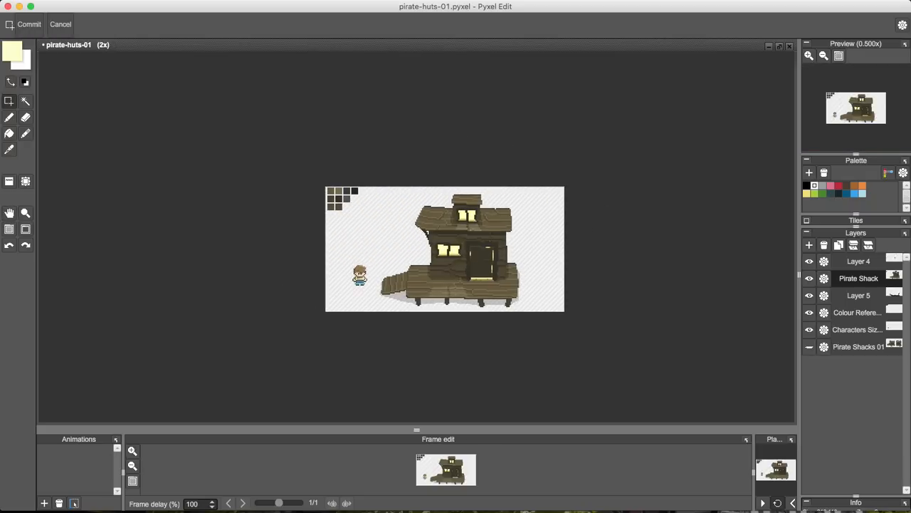
pyautogui.scroll(1, 584, 238)
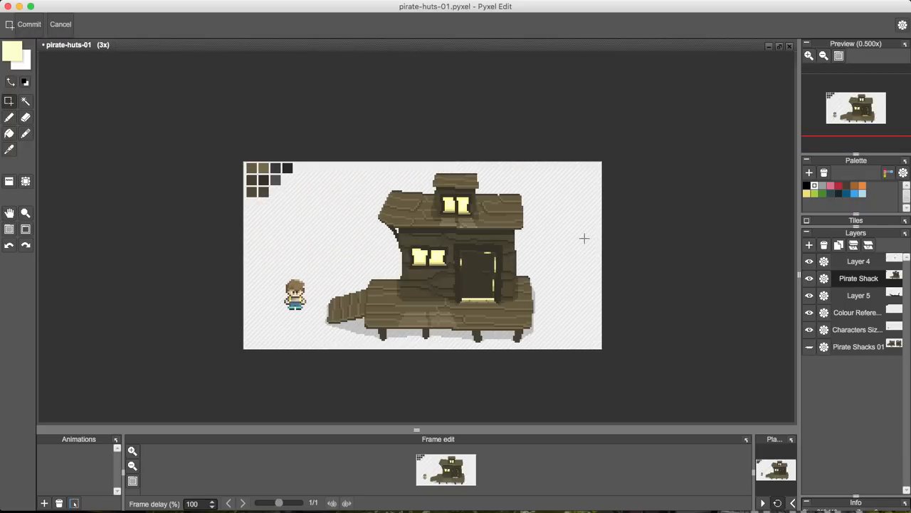
# Compare the new shack with the original huts by swapping the visibility of its layers and Pirate Shacks 01, then restore it
pyautogui.click(810, 347)
pyautogui.click(810, 278)
pyautogui.click(809, 261)
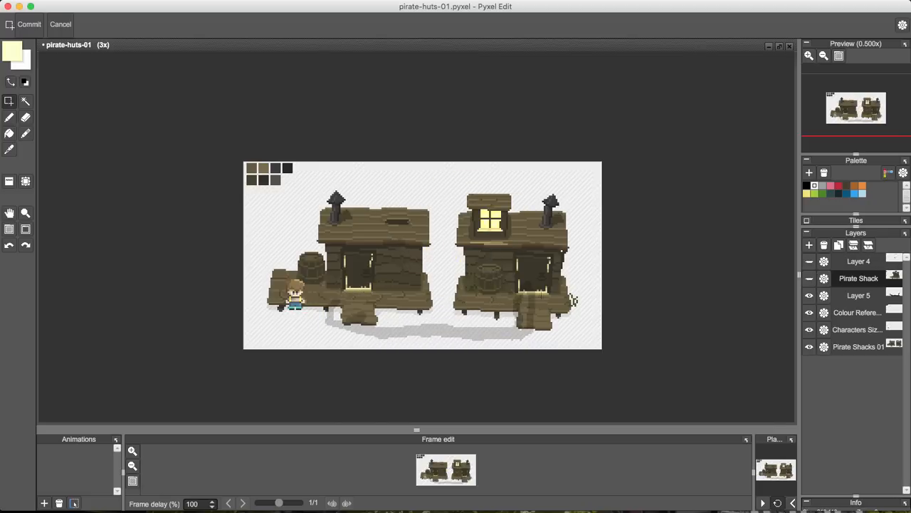
pyautogui.click(809, 296)
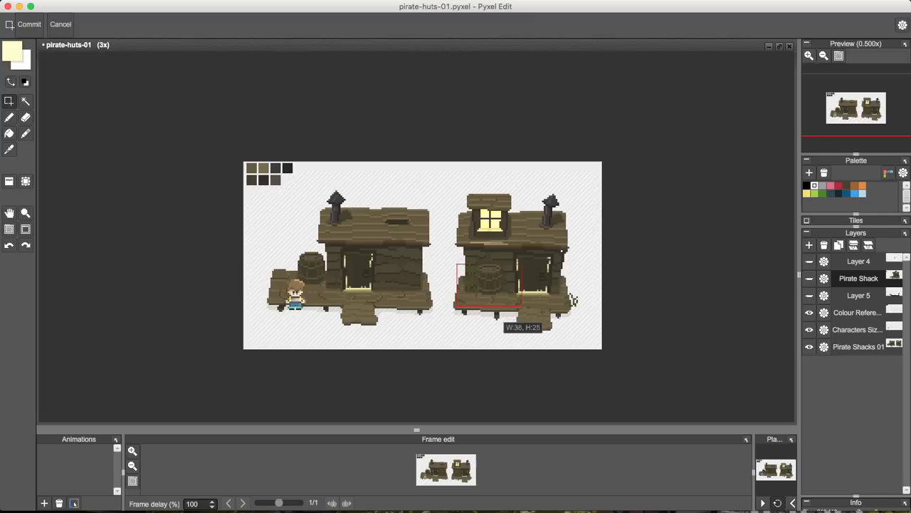
pyautogui.click(810, 278)
pyautogui.click(810, 295)
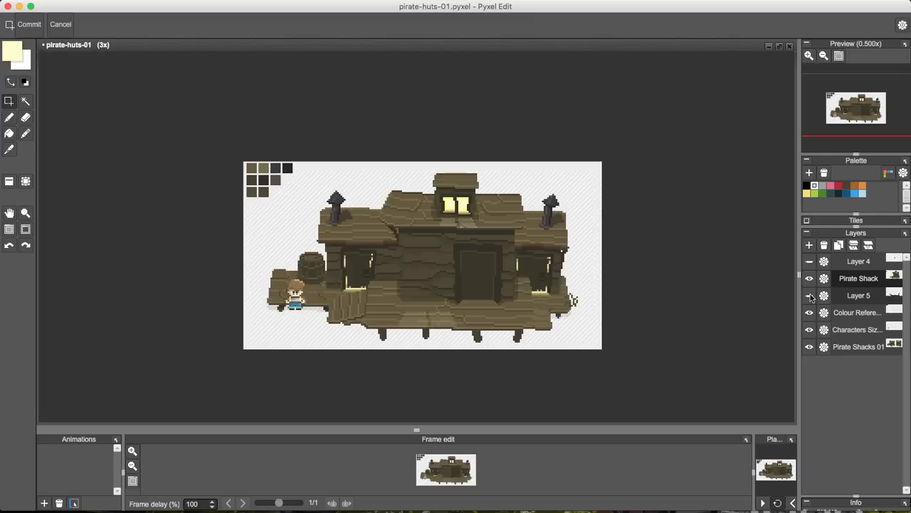
pyautogui.click(810, 261)
pyautogui.click(809, 347)
# Save the pirate-huts-01 file
pyautogui.scroll(-1, 518, 259)
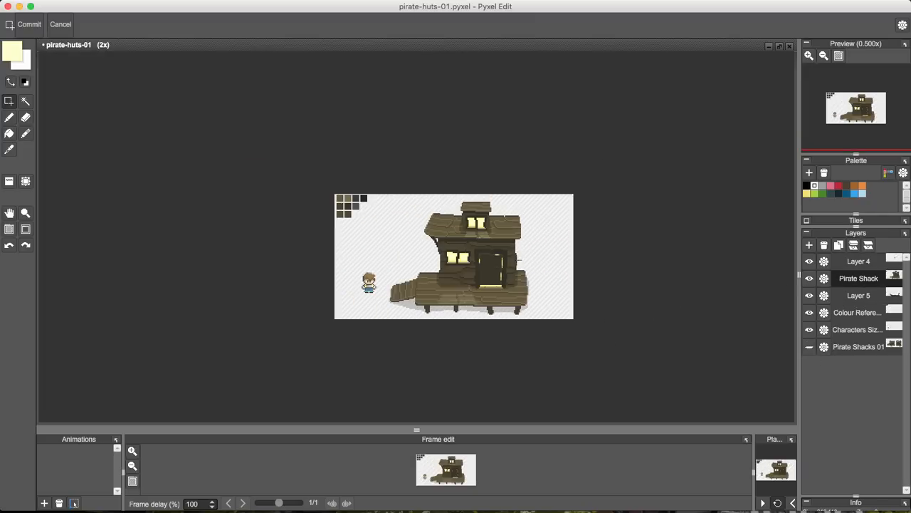
pyautogui.moveTo(536, 269); pyautogui.dragTo(524, 249)
pyautogui.scroll(-3, 588, 240)
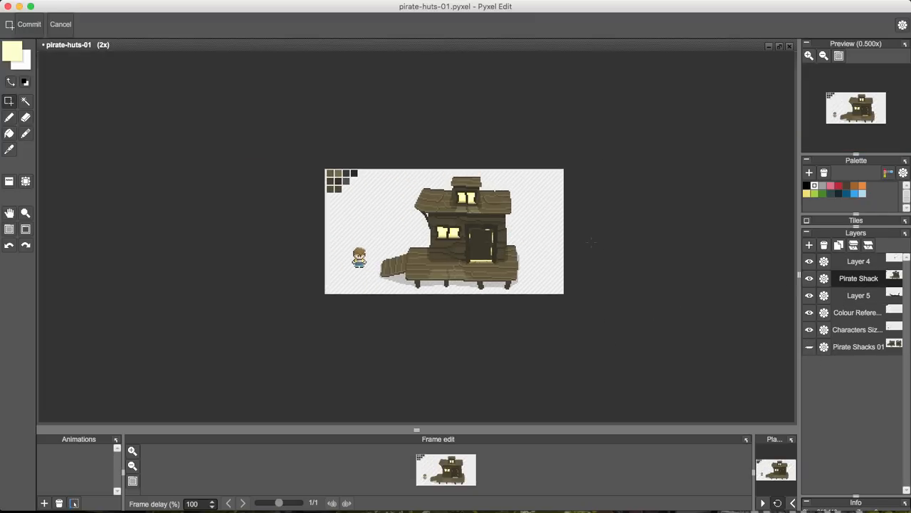
pyautogui.press('super+s')
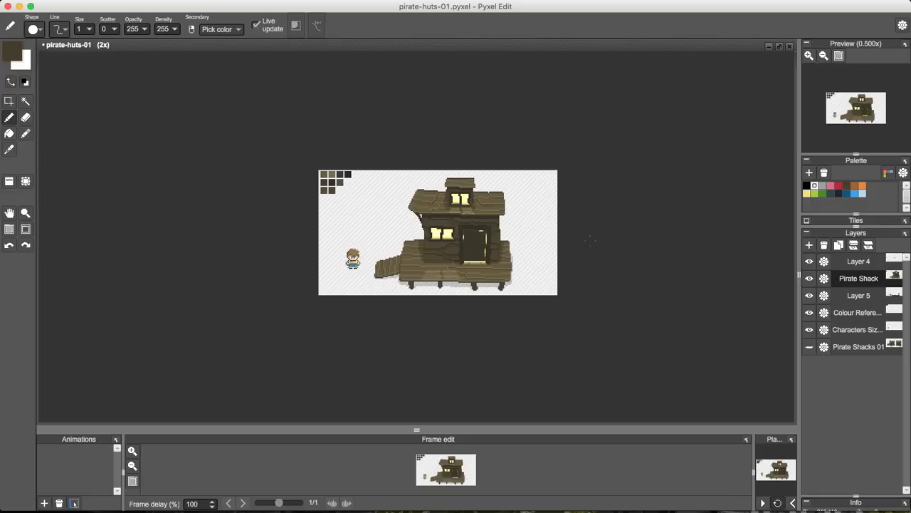
pyautogui.scroll(1, 590, 241)
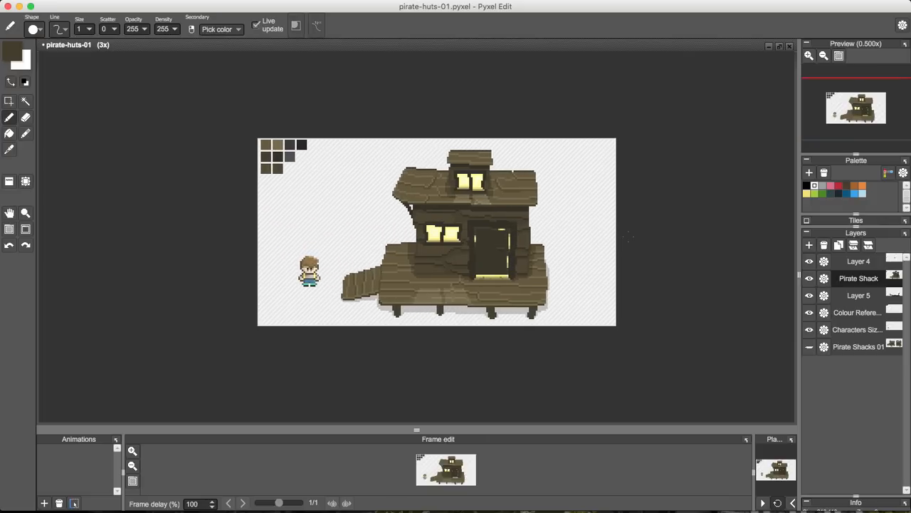
pyautogui.scroll(1, 508, 275)
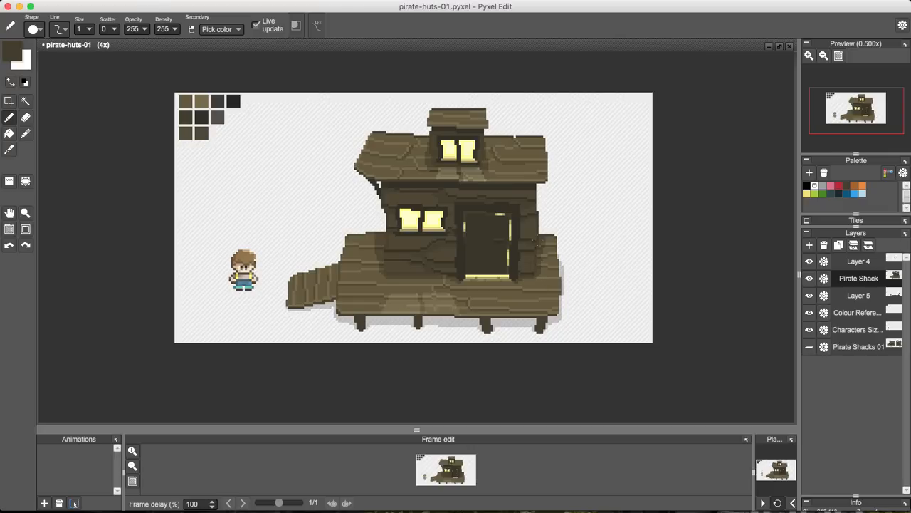
pyautogui.keyDown('alt'); pyautogui.click(554, 234); pyautogui.keyUp('alt')
pyautogui.scroll(-2, 596, 224)
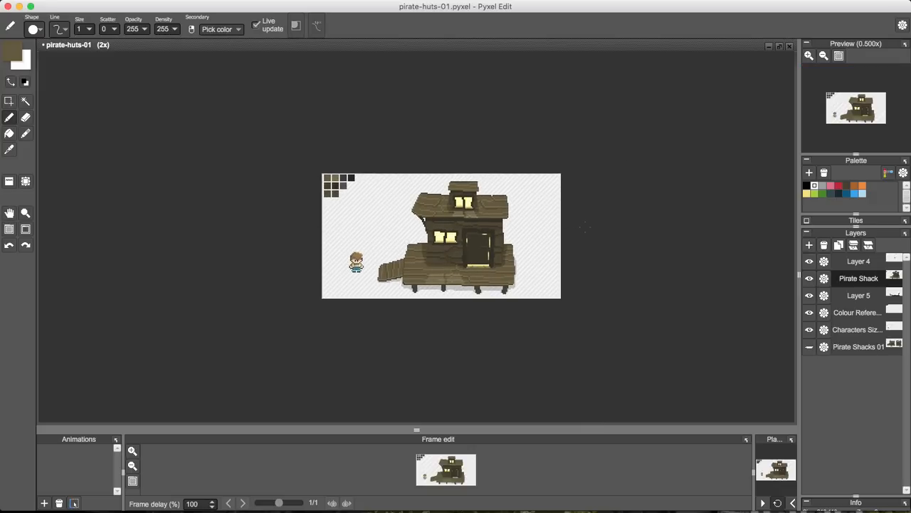
pyautogui.moveTo(586, 227); pyautogui.dragTo(576, 218)
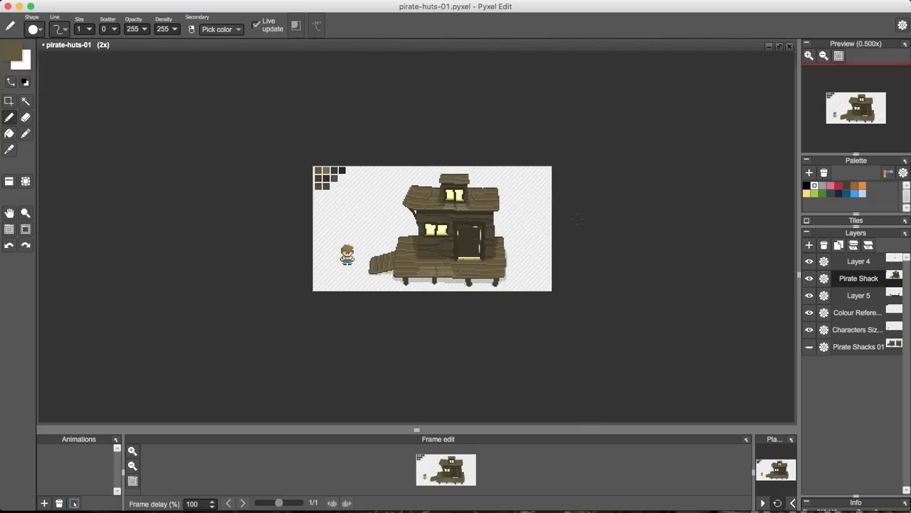